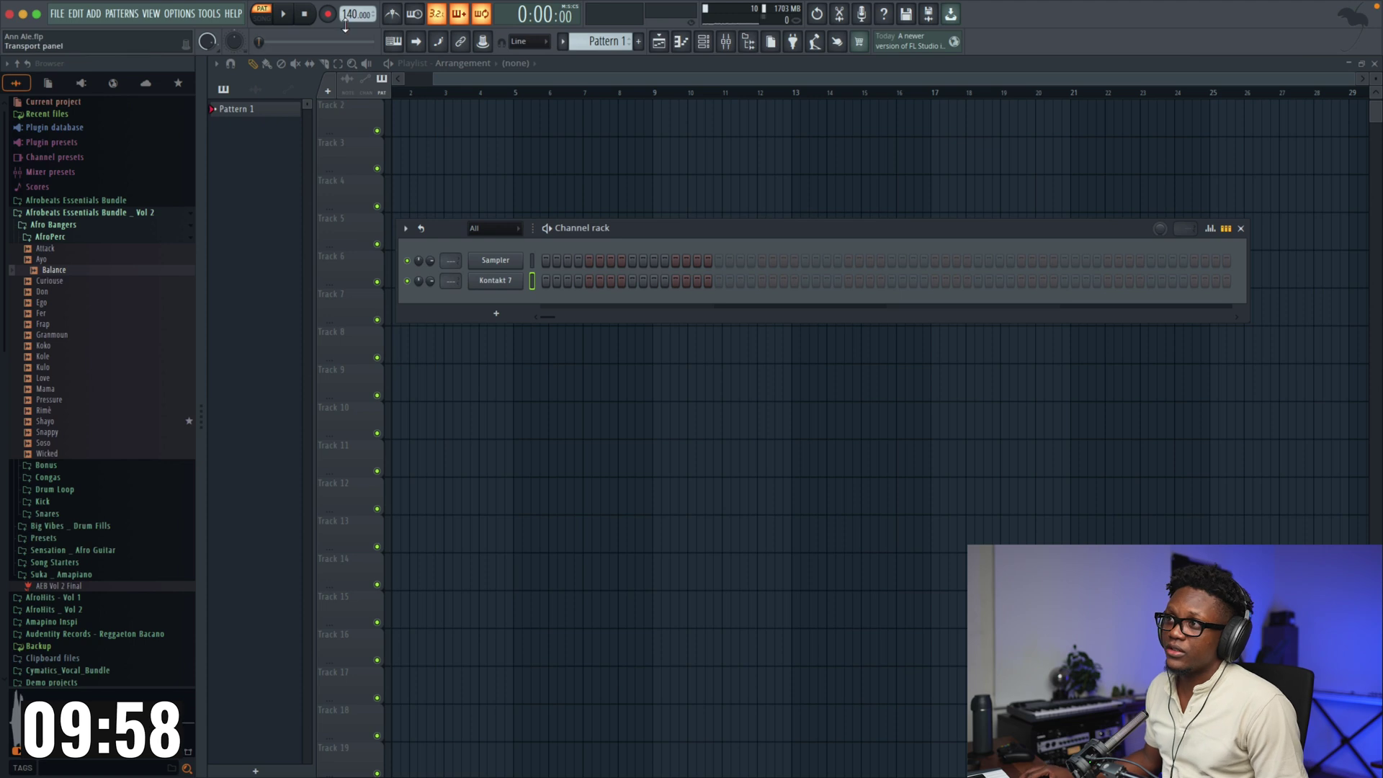
Step: Set the project tempo to 94 BPM and open the Kontakt 7 channel's piano roll
{"action": "left_click_drag", "start_coordinate": [349, 14], "coordinate": [356, 64]}
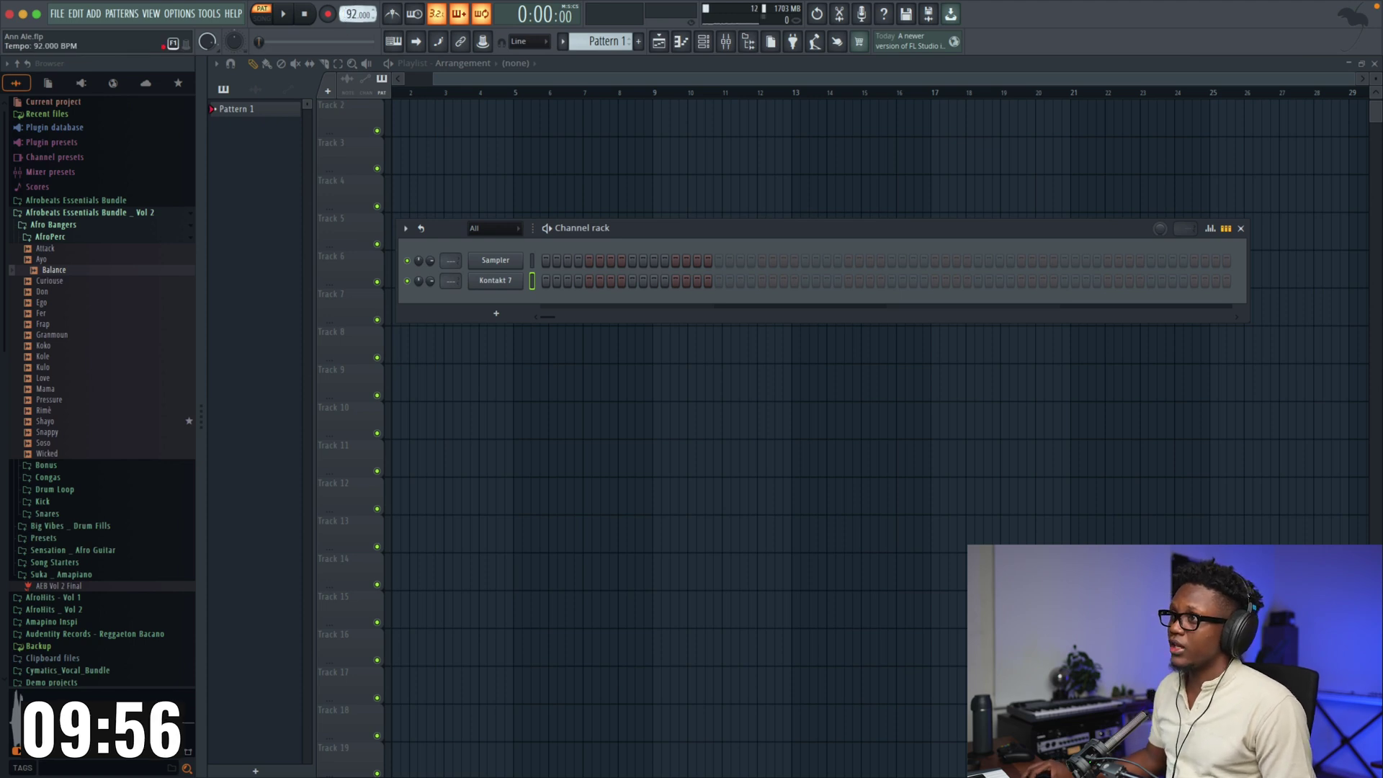
{"action": "left_click", "coordinate": [492, 281]}
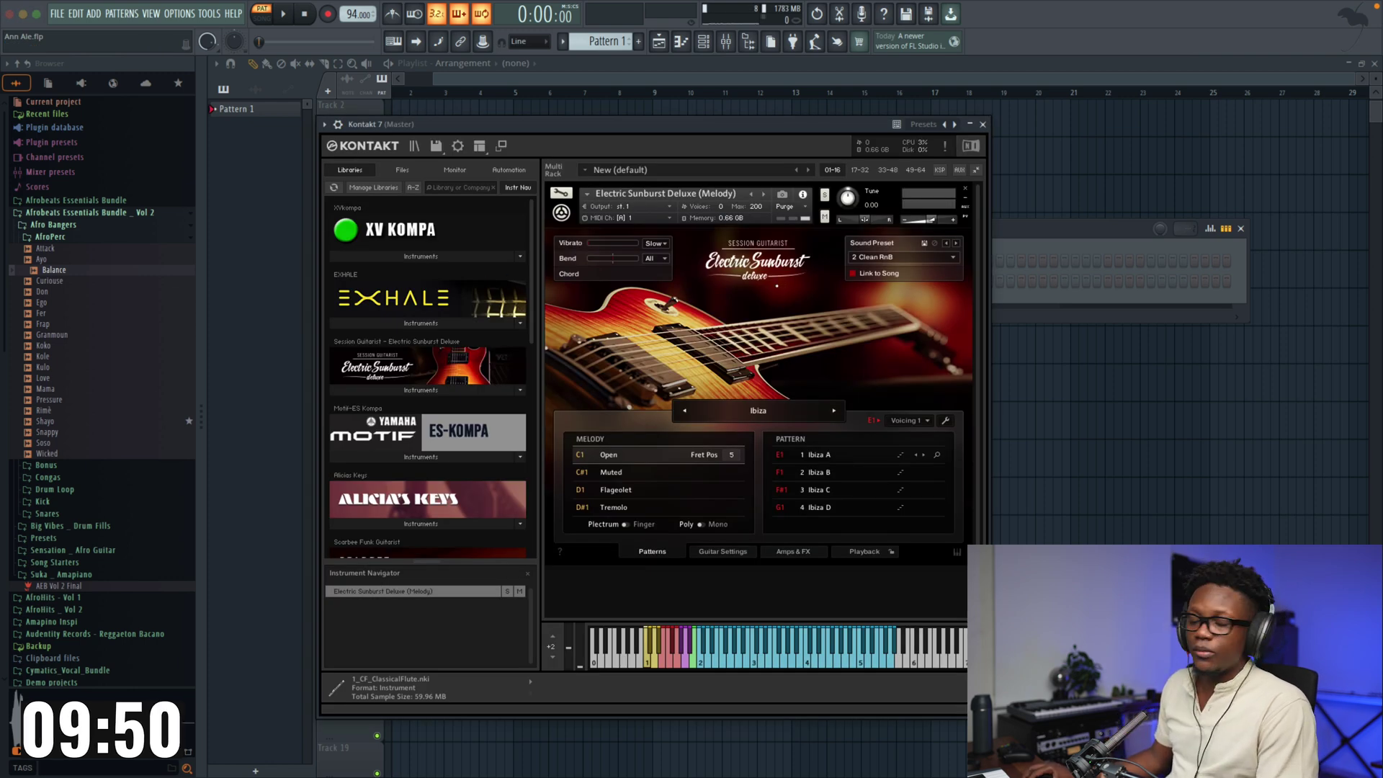
{"action": "left_click", "coordinate": [983, 125]}
{"action": "right_click", "coordinate": [504, 285]}
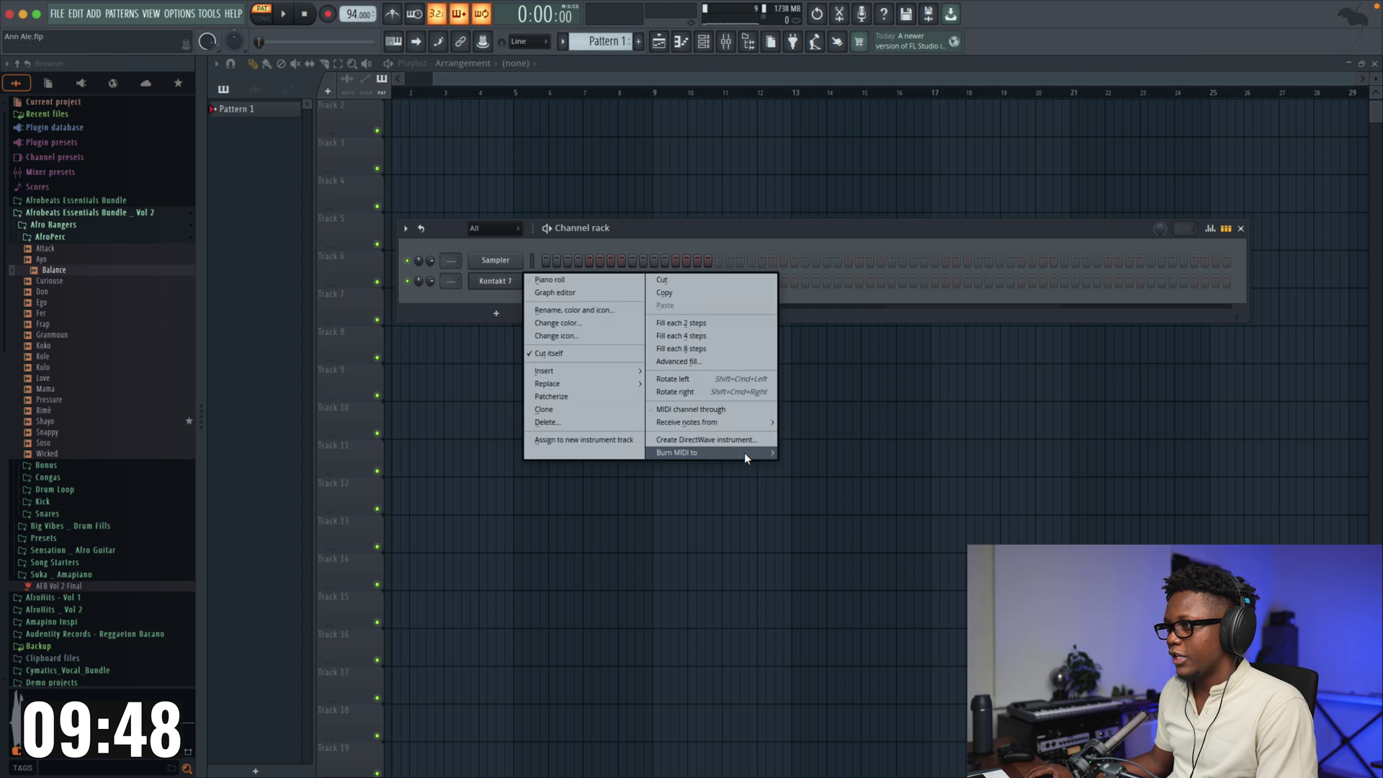
{"action": "left_click", "coordinate": [550, 279]}
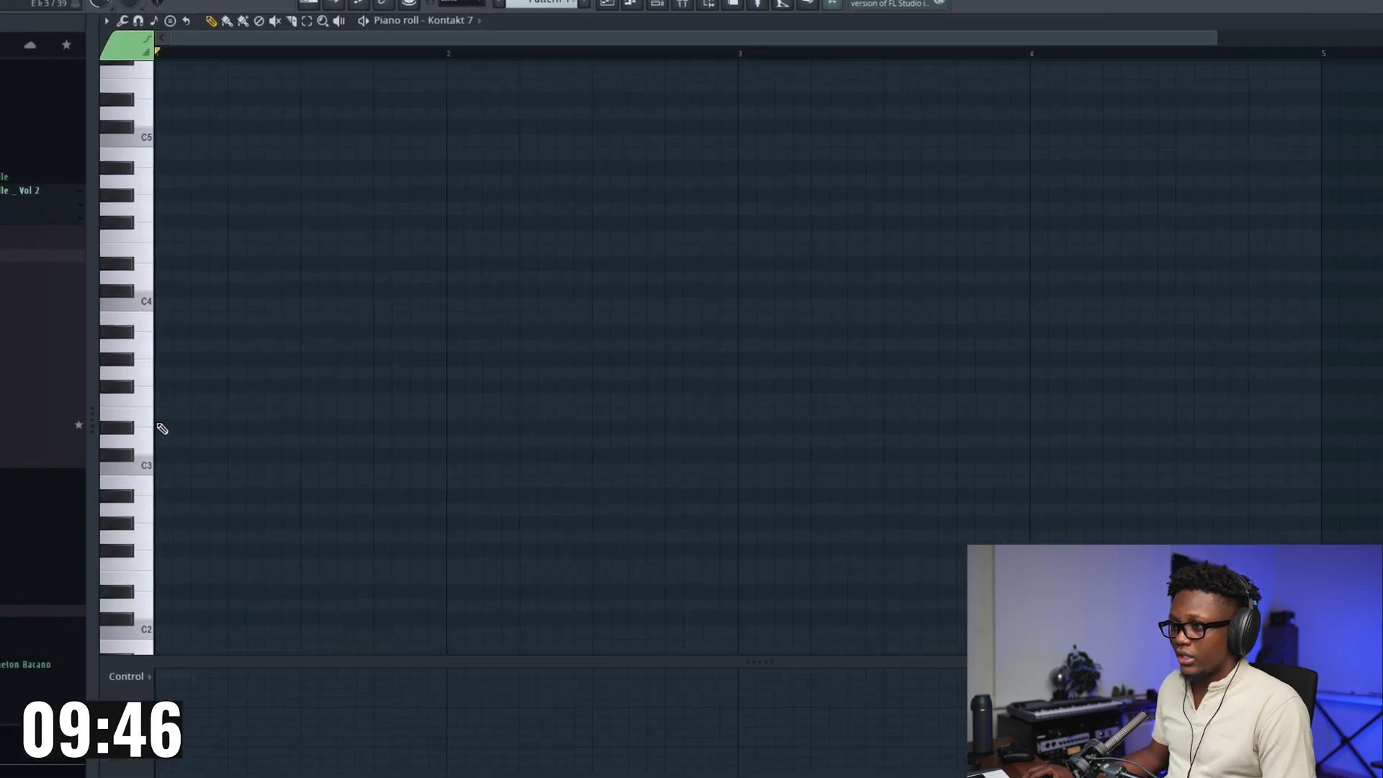
Step: Draw a one-bar chord of F5, A5, C6 and E6 starting at bar 1
{"action": "left_click", "coordinate": [69, 322]}
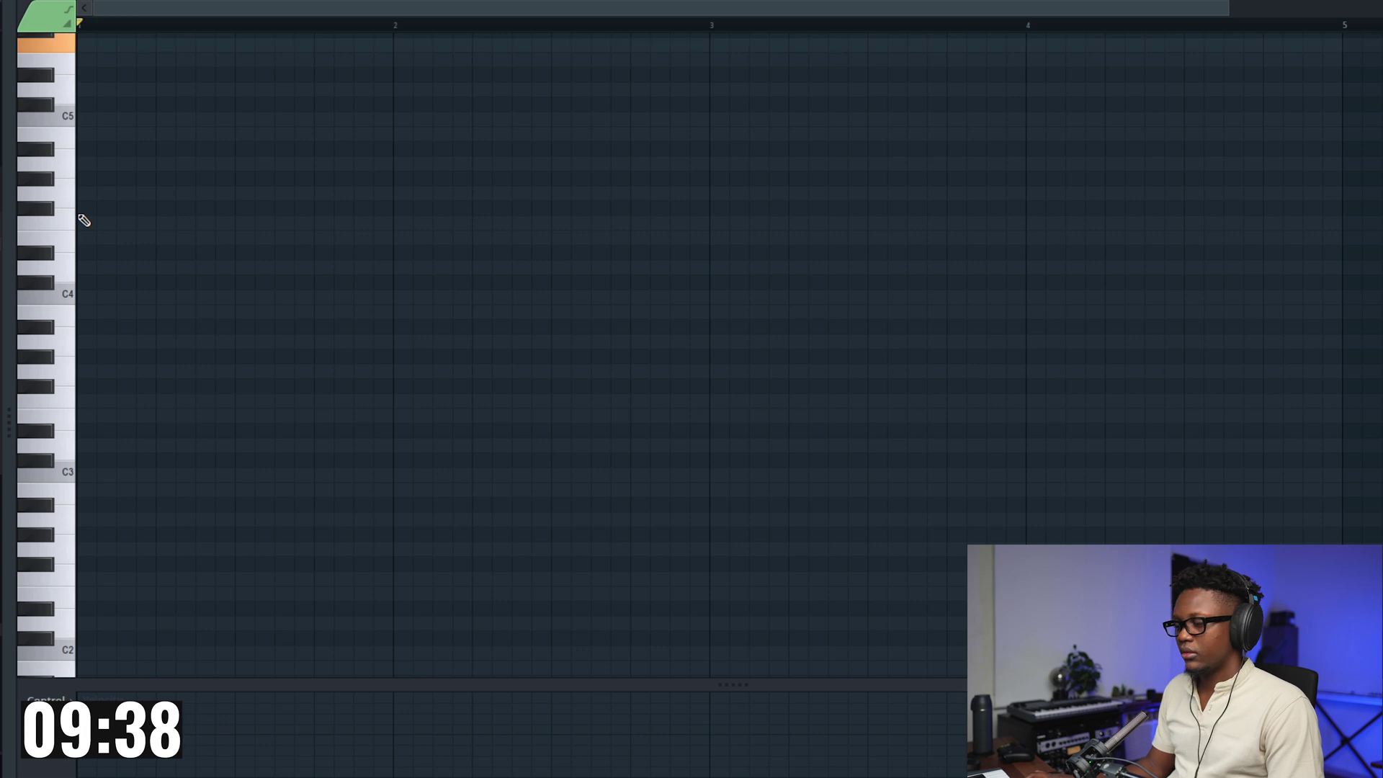
{"action": "scroll", "coordinate": [117, 165], "scroll_direction": "down", "scroll_amount": 1}
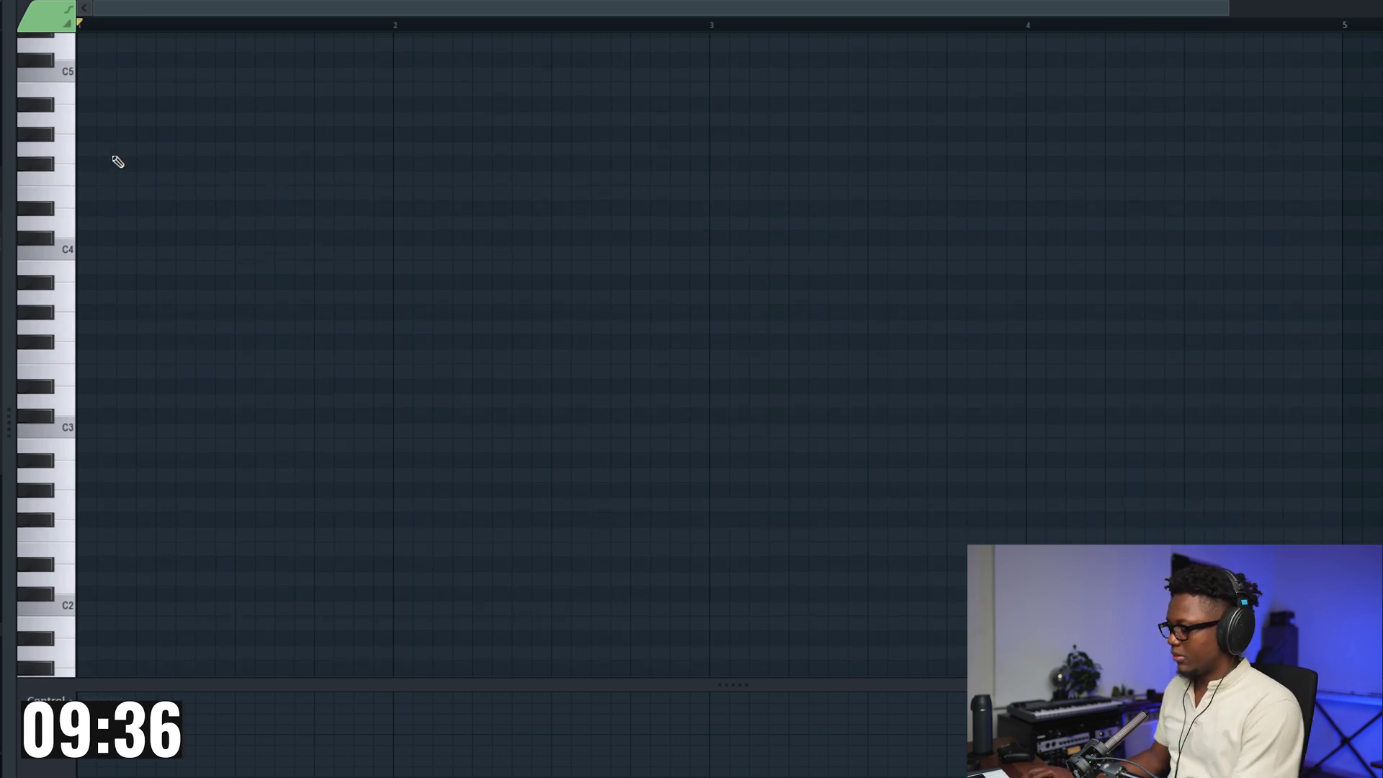
{"action": "scroll", "coordinate": [110, 183], "scroll_direction": "up", "scroll_amount": 5}
{"action": "left_click_drag", "start_coordinate": [97, 224], "coordinate": [435, 227]}
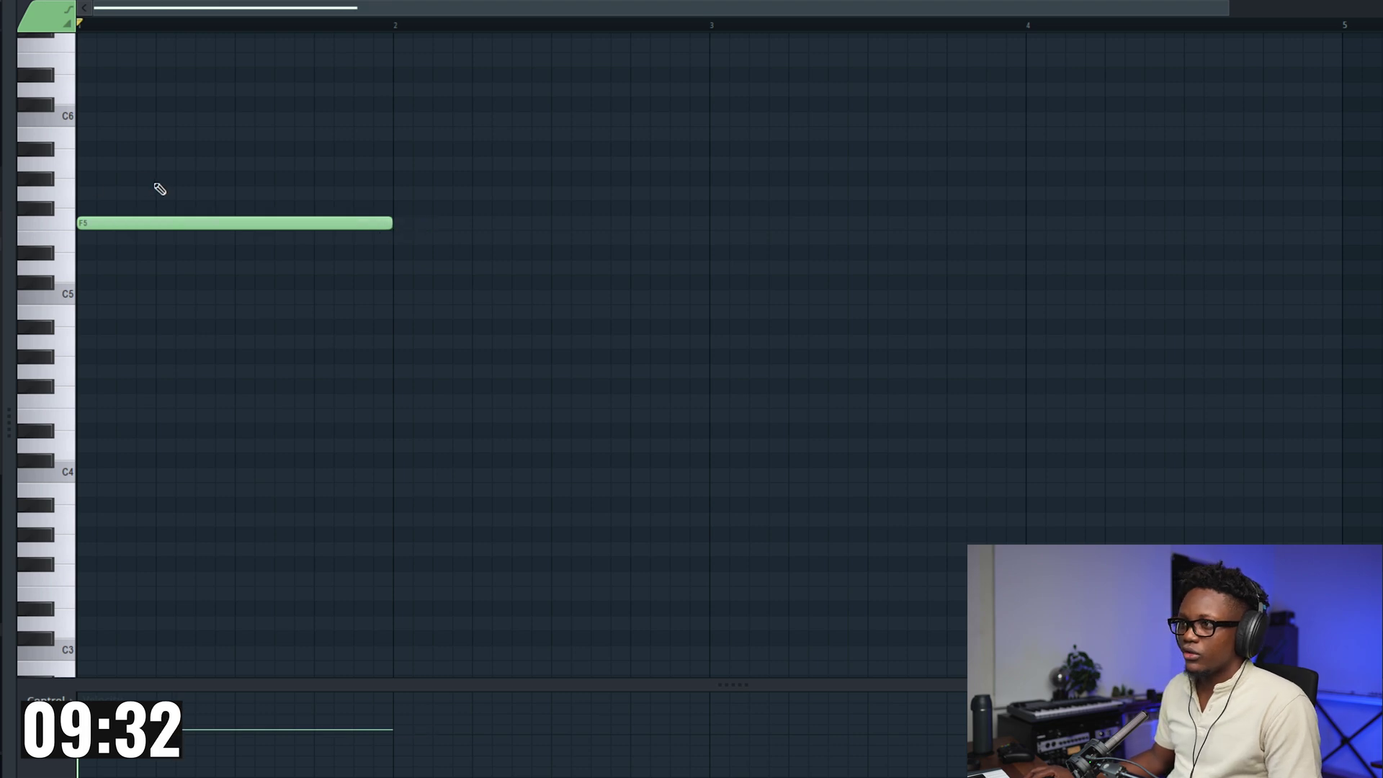
{"action": "left_click", "coordinate": [160, 163]}
{"action": "scroll", "coordinate": [123, 183], "scroll_direction": "up", "scroll_amount": 2}
{"action": "left_click_drag", "start_coordinate": [98, 209], "coordinate": [58, 135]}
Step: Play back the four-note chord, reopening the Kontakt 7 channel's piano roll from the channel rack
{"action": "key", "text": "space"}
{"action": "key", "text": "space"}
{"action": "key", "text": "space"}
{"action": "key", "text": "space"}
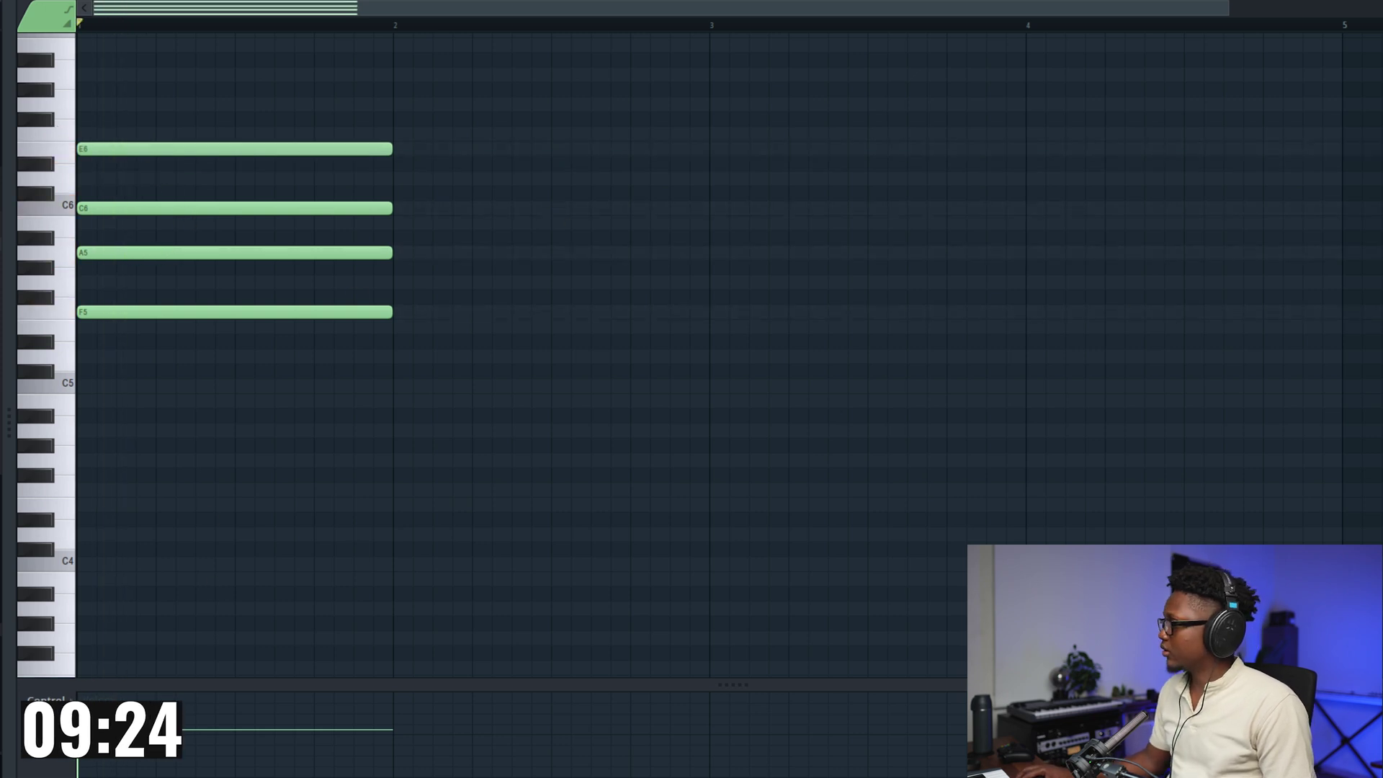
{"action": "key", "text": "F7"}
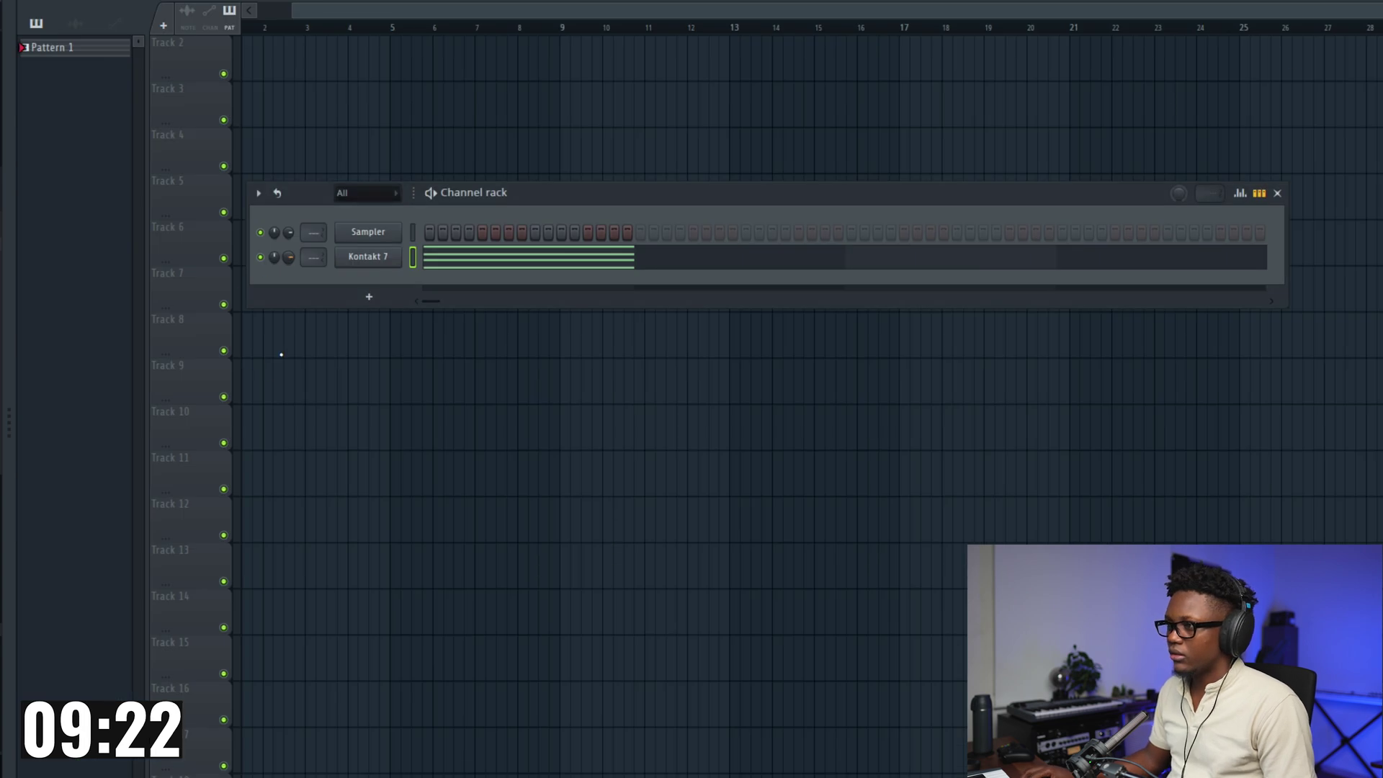
{"action": "left_click", "coordinate": [509, 263]}
{"action": "key", "text": "space"}
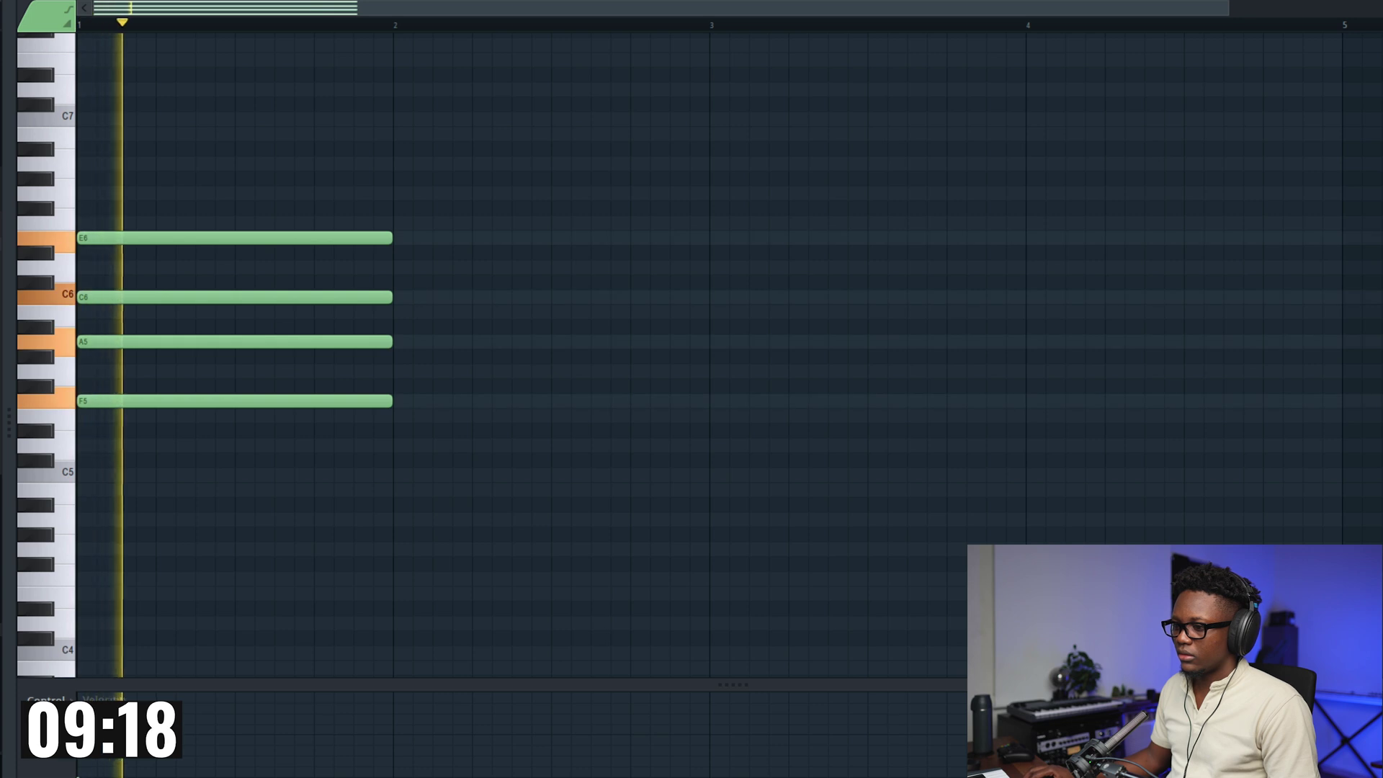
{"action": "key", "text": "space"}
Step: Stagger the A5, C6 and E6 notes so each starts one grid step after the note below, and play the strum
{"action": "scroll", "coordinate": [114, 367], "scroll_direction": "down", "scroll_amount": 1}
{"action": "scroll", "coordinate": [97, 325], "scroll_direction": "down", "scroll_amount": 1}
{"action": "mouse_move", "coordinate": [93, 252]}
{"action": "left_mouse_down"}
{"action": "mouse_move", "coordinate": [123, 251]}
{"action": "mouse_move", "coordinate": [92, 252]}
{"action": "left_mouse_up"}
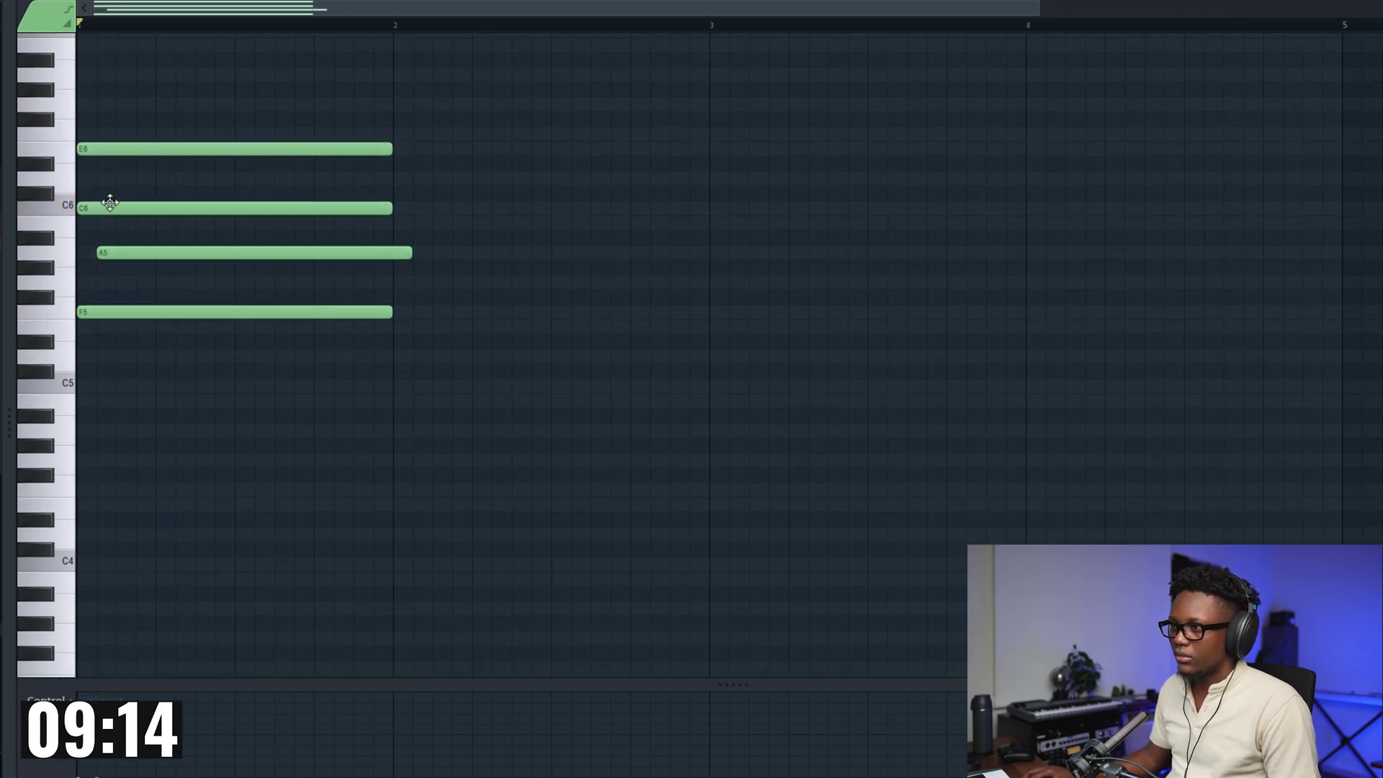
{"action": "left_click_drag", "start_coordinate": [111, 203], "coordinate": [136, 204]}
{"action": "left_click_drag", "start_coordinate": [149, 148], "coordinate": [208, 149]}
{"action": "key", "text": "space"}
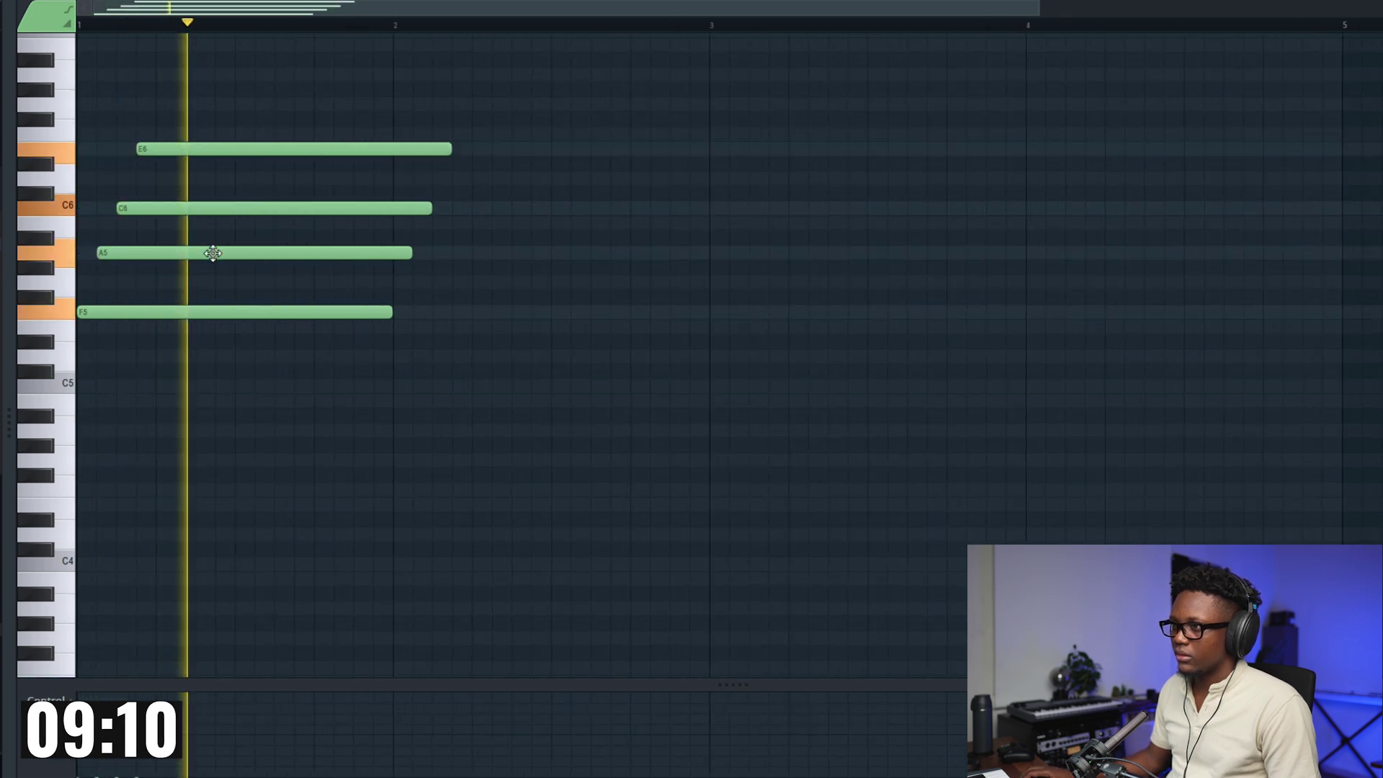
{"action": "key", "text": "space"}
Step: Check the guitar's articulation settings in Kontakt 7, then return to the piano roll and play the staggered chord
{"action": "left_click_drag", "start_coordinate": [472, 417], "coordinate": [321, 88], "text": "ctrl"}
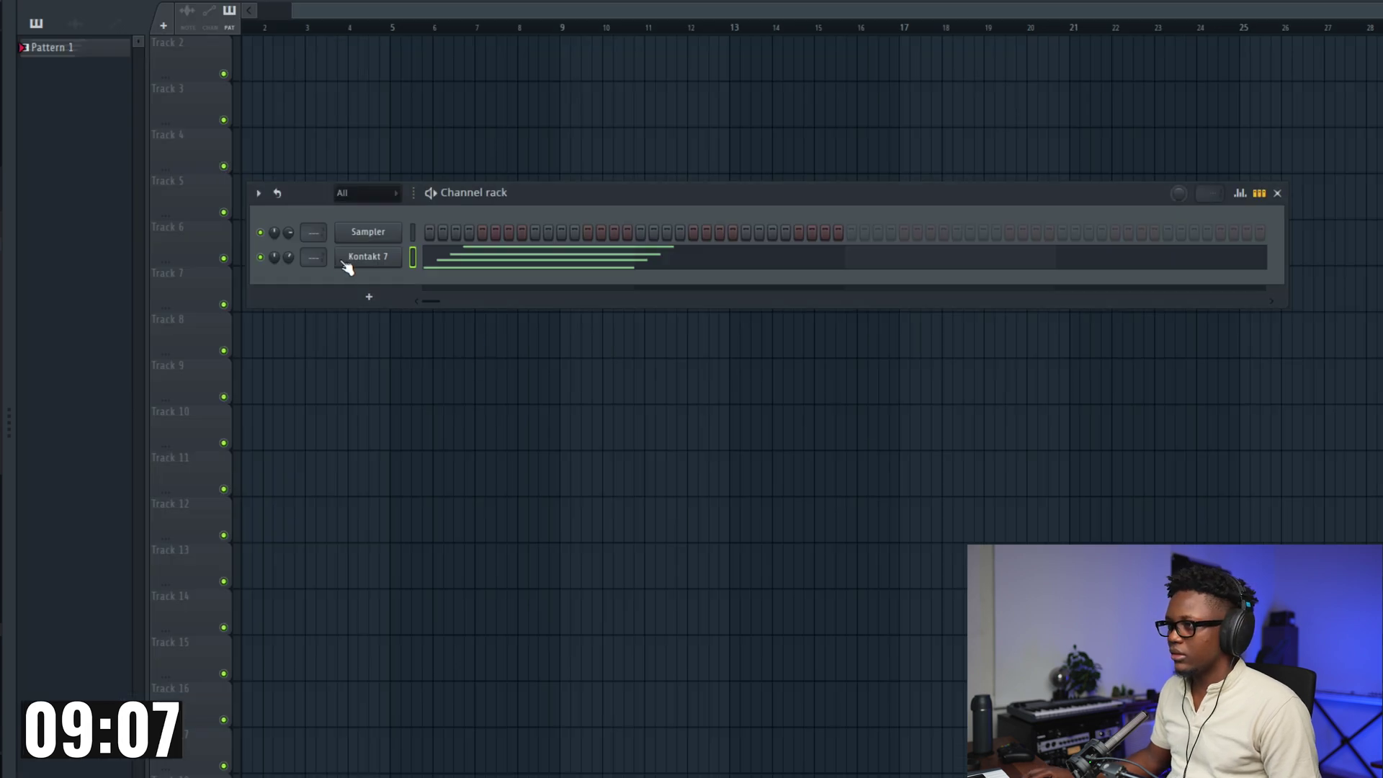
{"action": "left_click", "coordinate": [346, 268]}
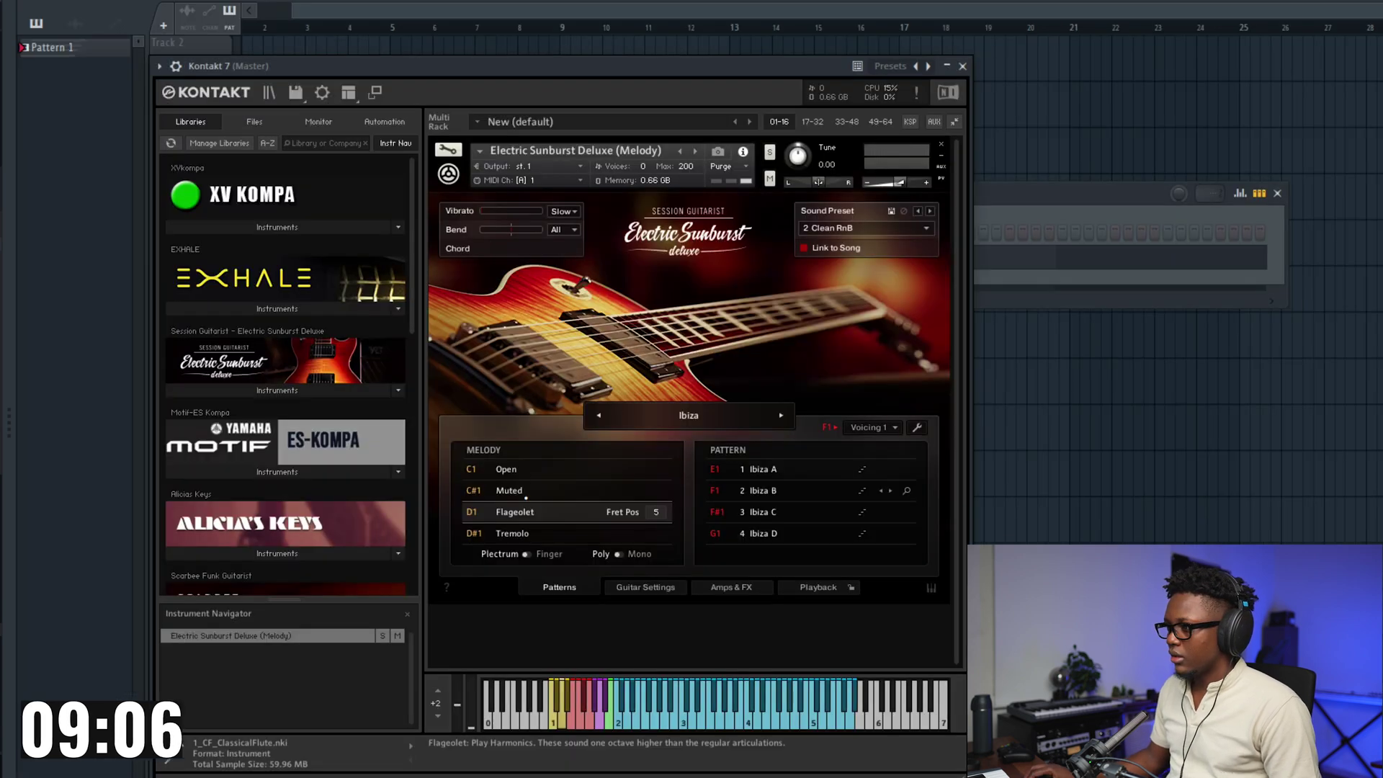
{"action": "left_click", "coordinate": [962, 66]}
{"action": "left_click", "coordinate": [649, 260]}
{"action": "key", "text": "space"}
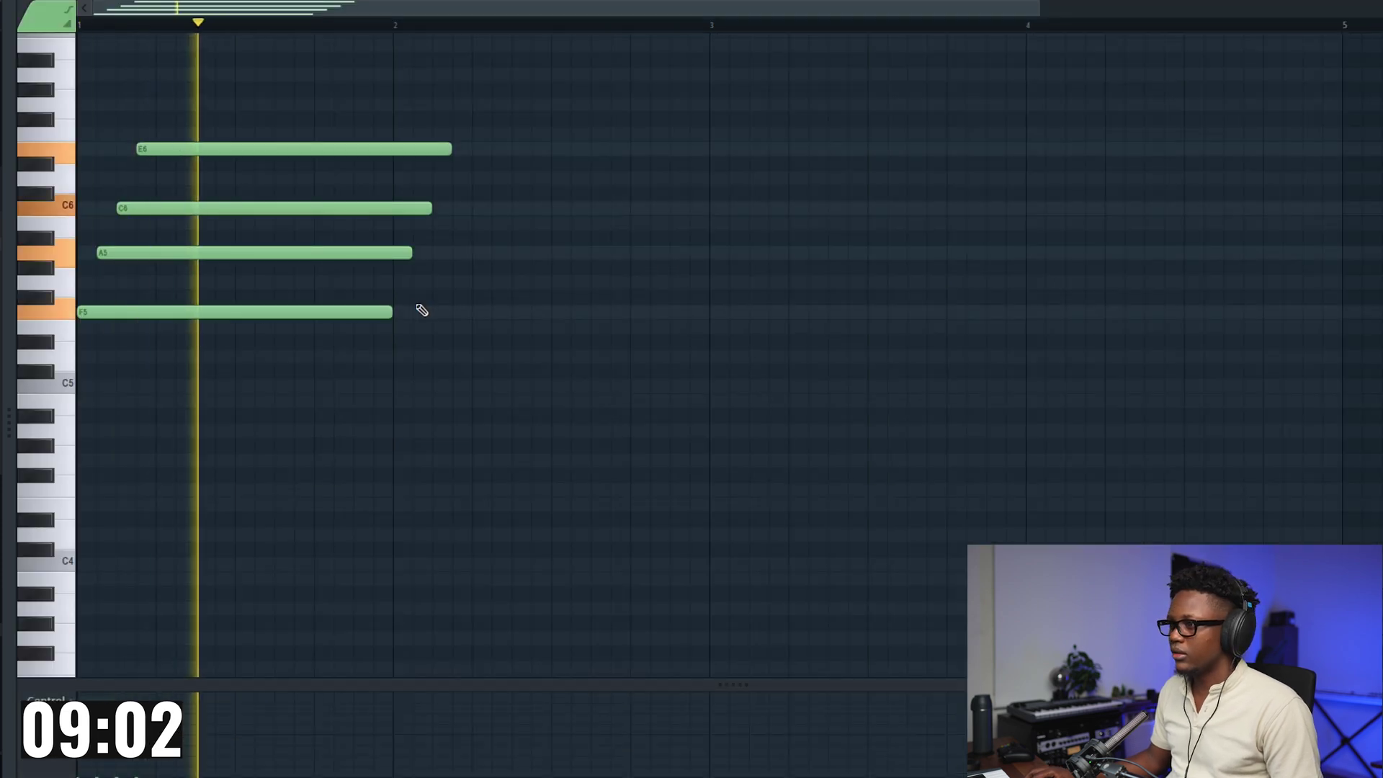
{"action": "key", "text": "space"}
Step: Slice all four chord notes six grid steps into bar 1, delete the parts after the cut and play the result
{"action": "key", "text": "ctrl+a"}
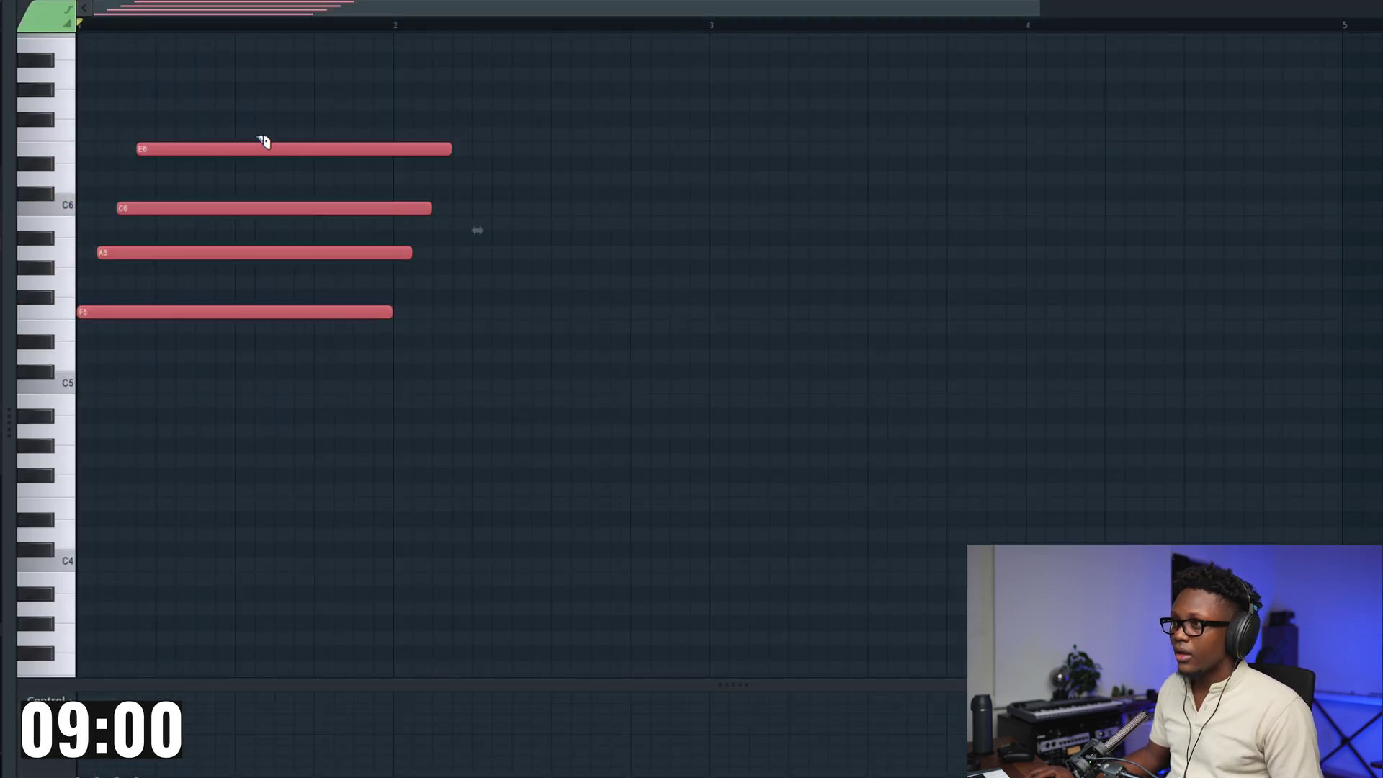
{"action": "left_click_drag", "start_coordinate": [207, 152], "coordinate": [200, 331]}
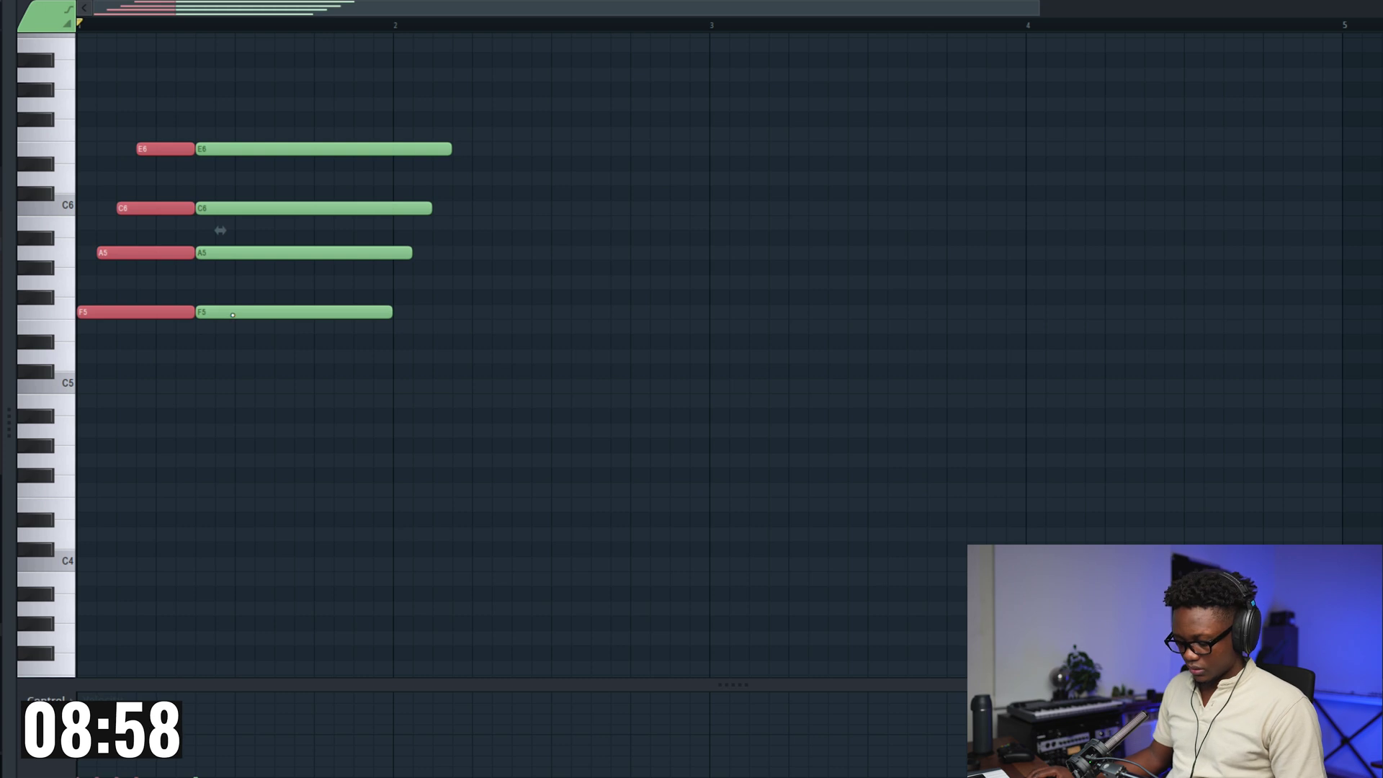
{"action": "right_click", "coordinate": [376, 398]}
{"action": "key", "text": "space"}
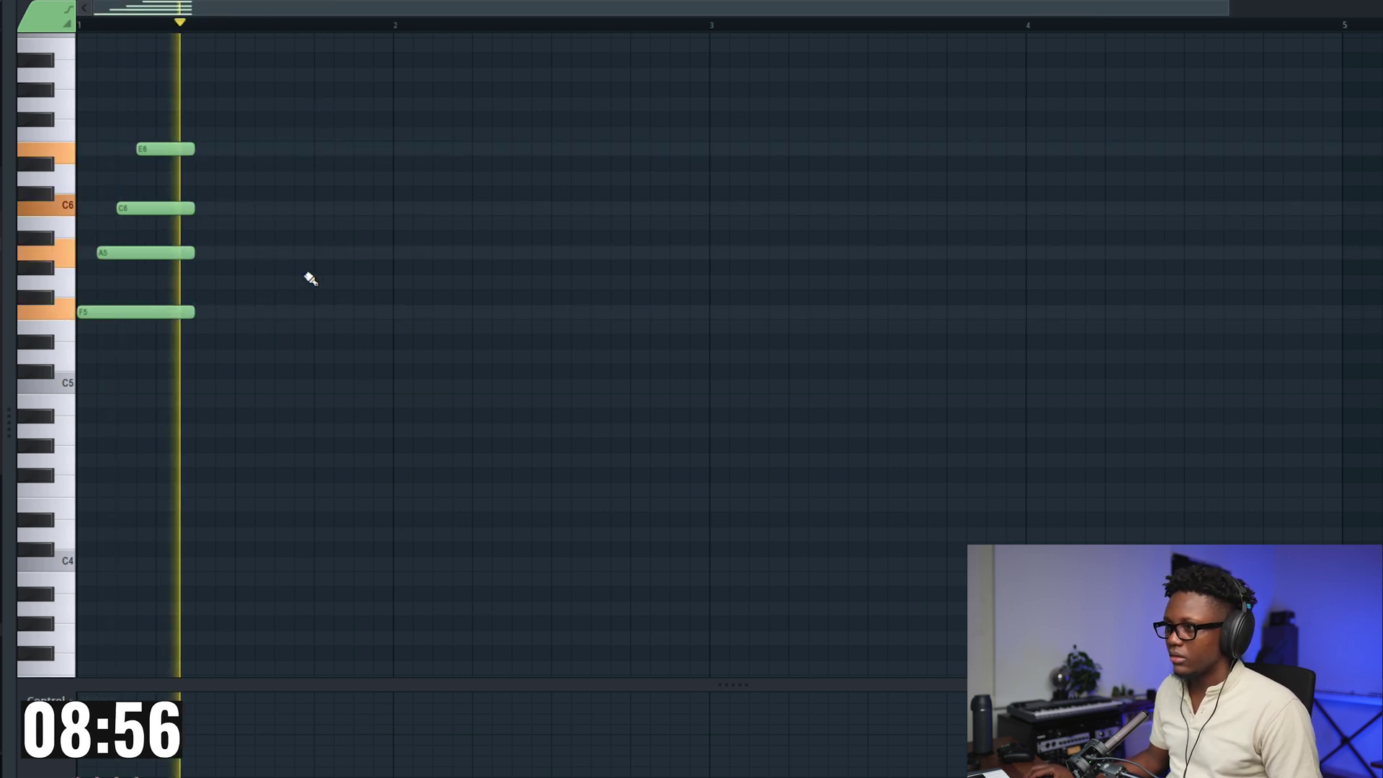
{"action": "key", "text": "space"}
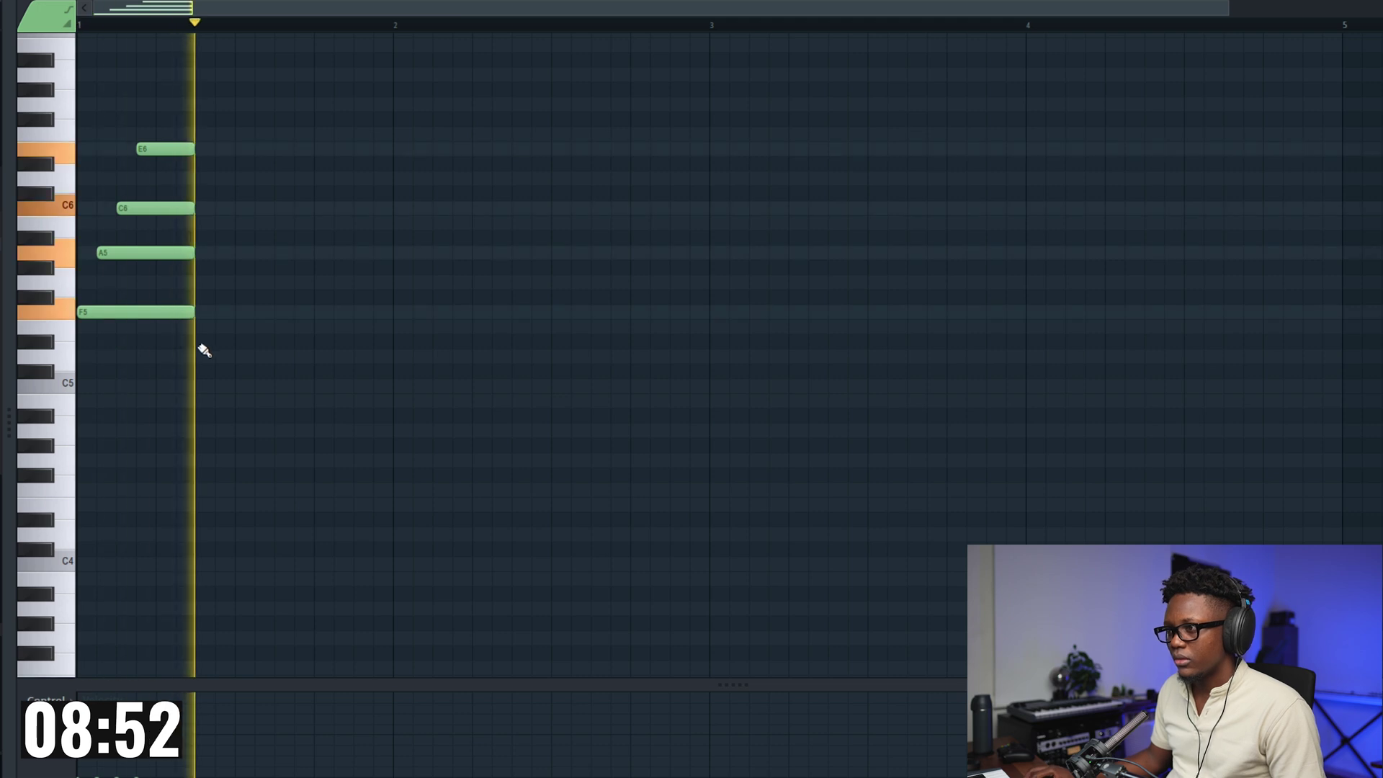
Step: Add an E5 note right after the first chord and a G5 note starting one grid step after it
{"action": "left_click", "coordinate": [199, 326]}
{"action": "left_click_drag", "start_coordinate": [1226, 9], "coordinate": [587, 159]}
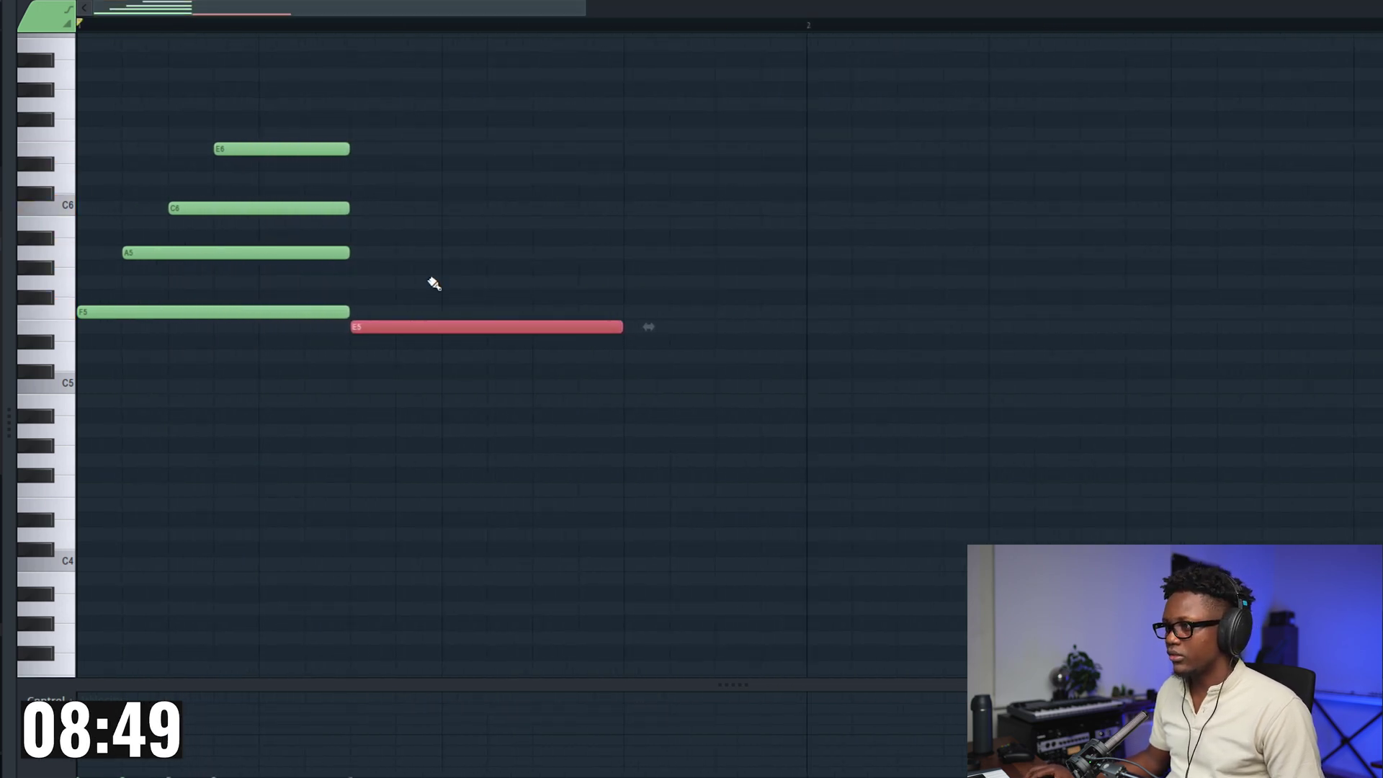
{"action": "left_click", "coordinate": [376, 283]}
{"action": "left_click_drag", "start_coordinate": [376, 286], "coordinate": [423, 282]}
{"action": "key", "text": "space"}
{"action": "key", "text": "space"}
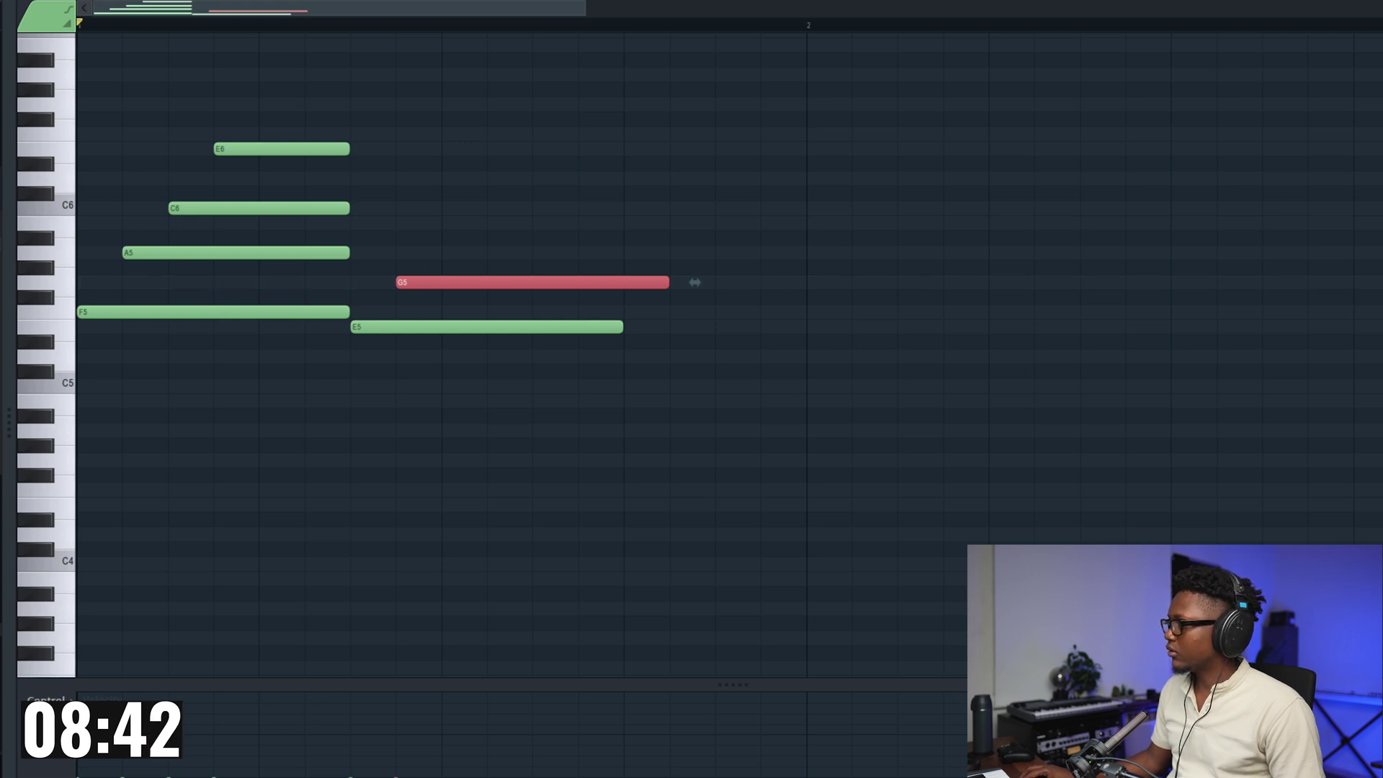
Step: Complete the second chord with B5 and D6 notes, each starting one grid step after the note below it
{"action": "scroll", "coordinate": [729, 355], "scroll_direction": "up", "scroll_amount": 2, "text": "alt"}
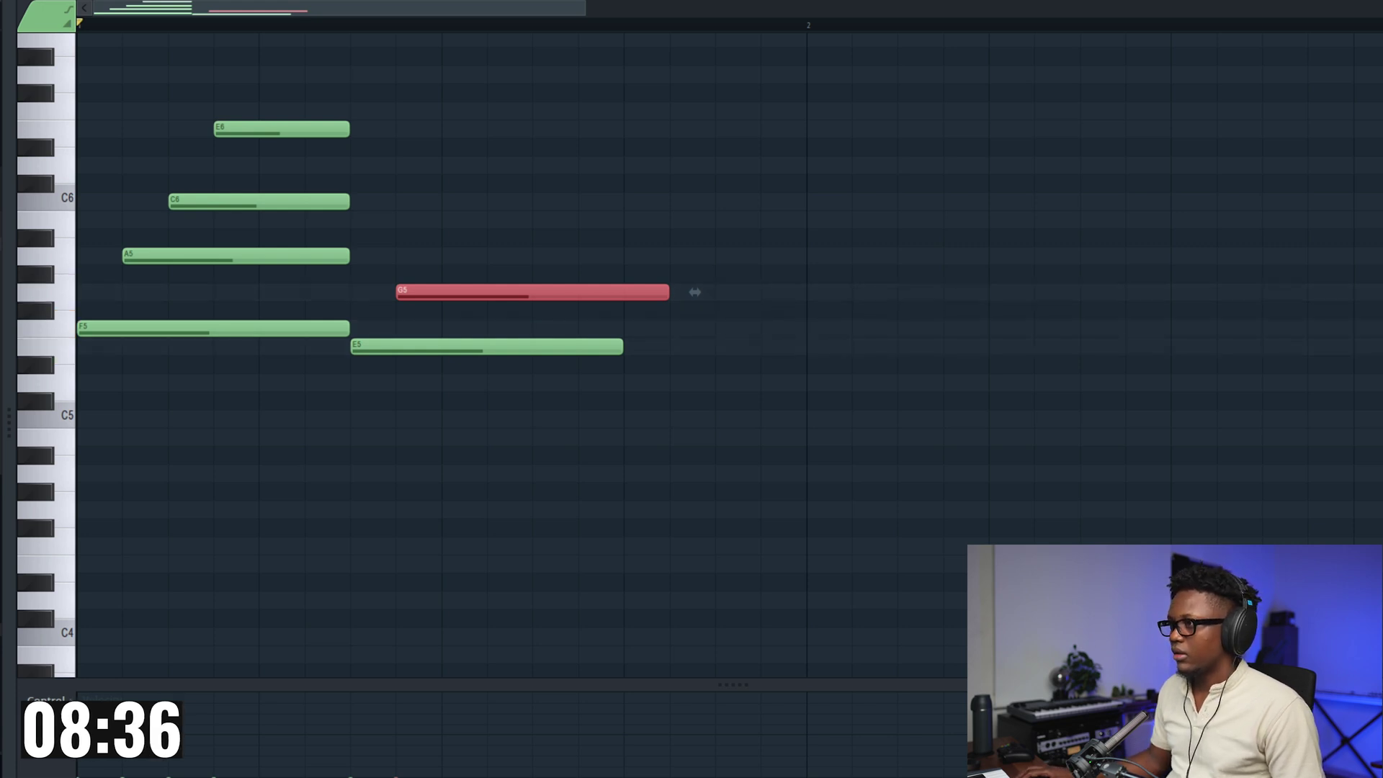
{"action": "left_click_drag", "start_coordinate": [404, 217], "coordinate": [469, 216]}
{"action": "key", "text": "space"}
{"action": "key", "text": "space"}
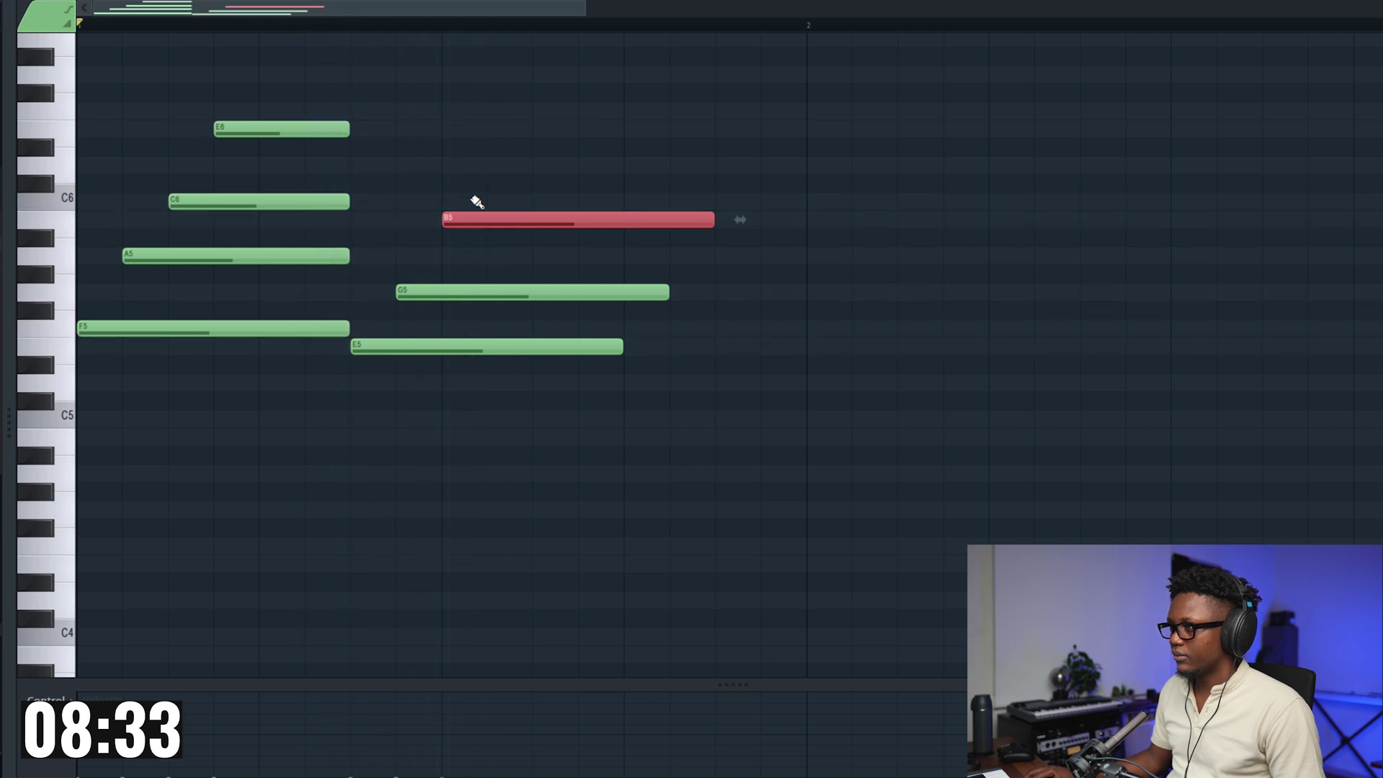
{"action": "left_click", "coordinate": [488, 163]}
{"action": "key", "text": "space"}
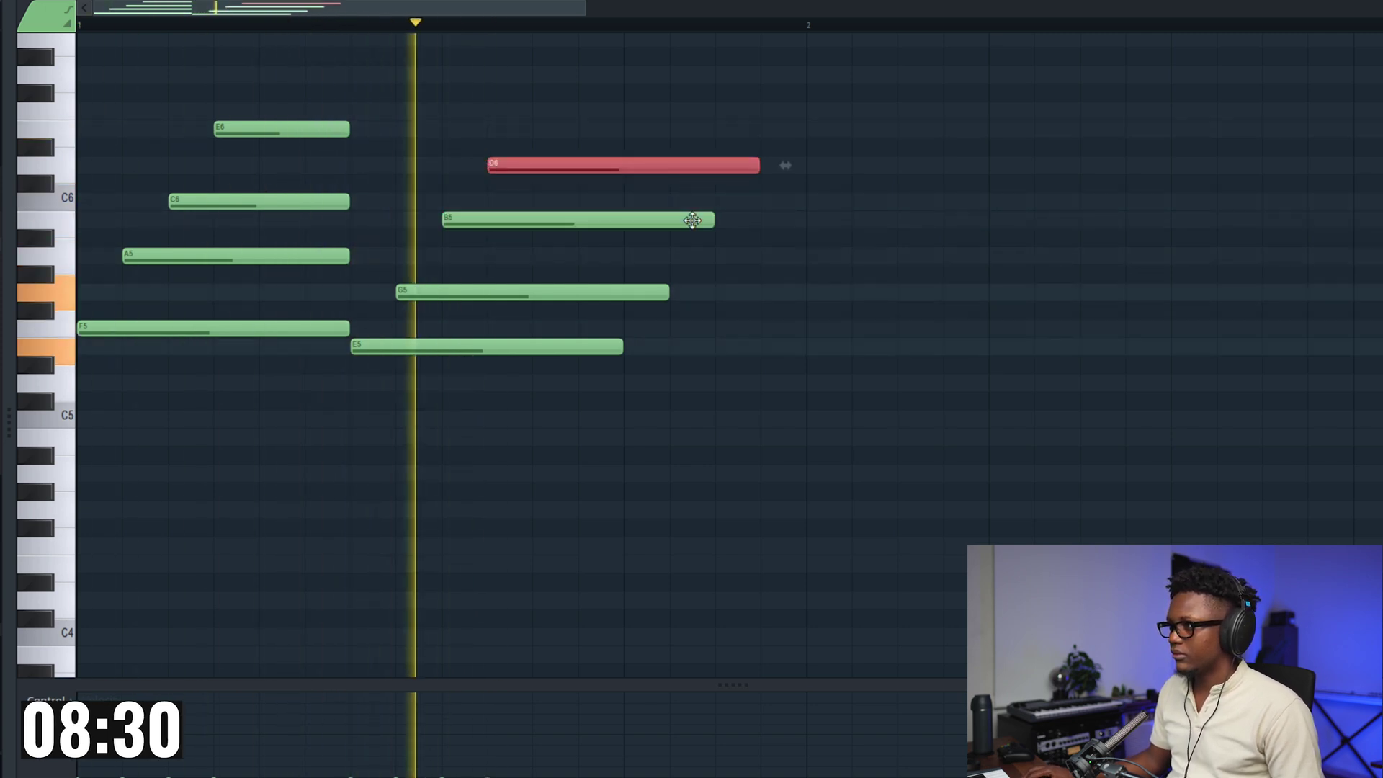
{"action": "key", "text": "space"}
Step: Extend the second chord's E5, G5, B5 and D6 notes to end at bar 2
{"action": "left_click", "coordinate": [620, 336]}
{"action": "left_click_drag", "start_coordinate": [620, 336], "coordinate": [771, 340]}
{"action": "left_click_drag", "start_coordinate": [668, 292], "coordinate": [799, 290]}
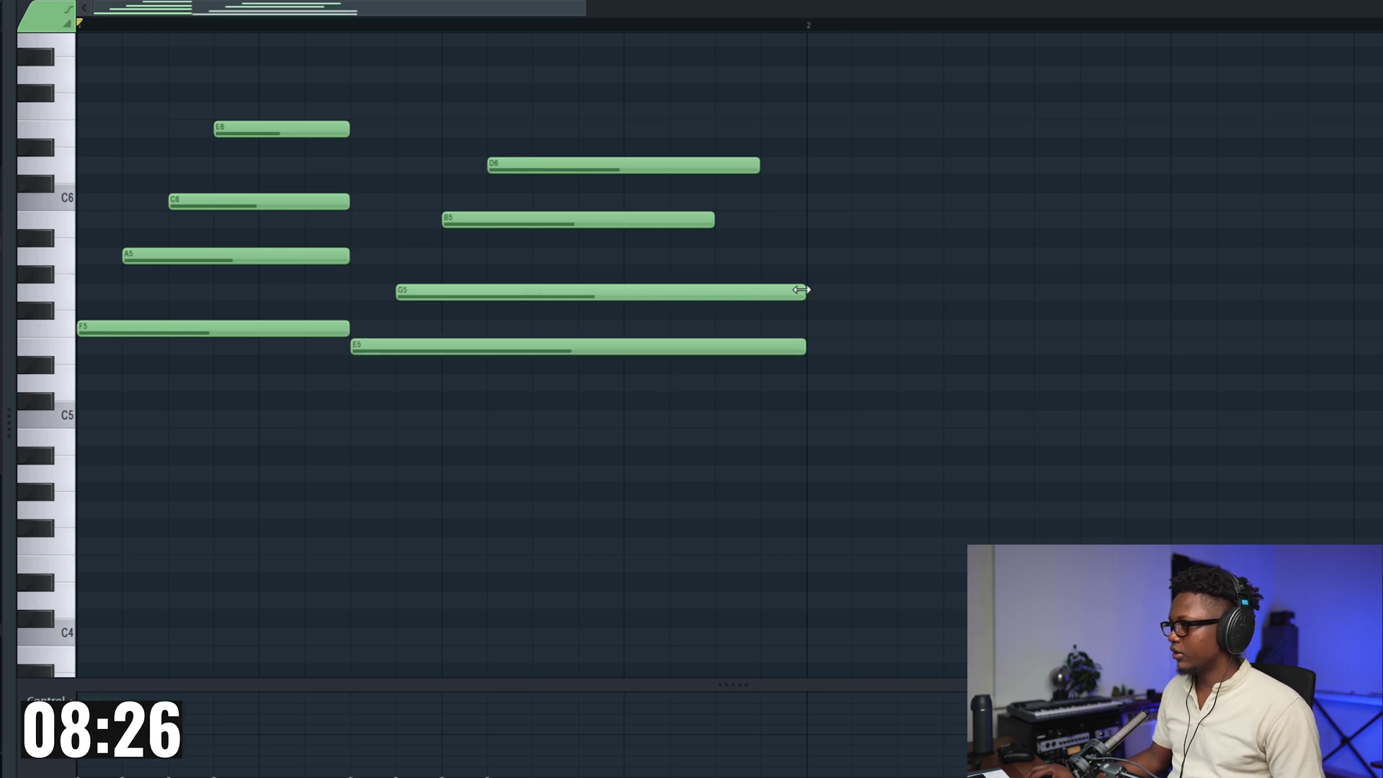
{"action": "left_click_drag", "start_coordinate": [717, 227], "coordinate": [804, 224]}
{"action": "key", "text": "space"}
{"action": "left_click_drag", "start_coordinate": [760, 167], "coordinate": [803, 176]}
{"action": "left_click_drag", "start_coordinate": [582, 9], "coordinate": [926, 9]}
{"action": "key", "text": "space"}
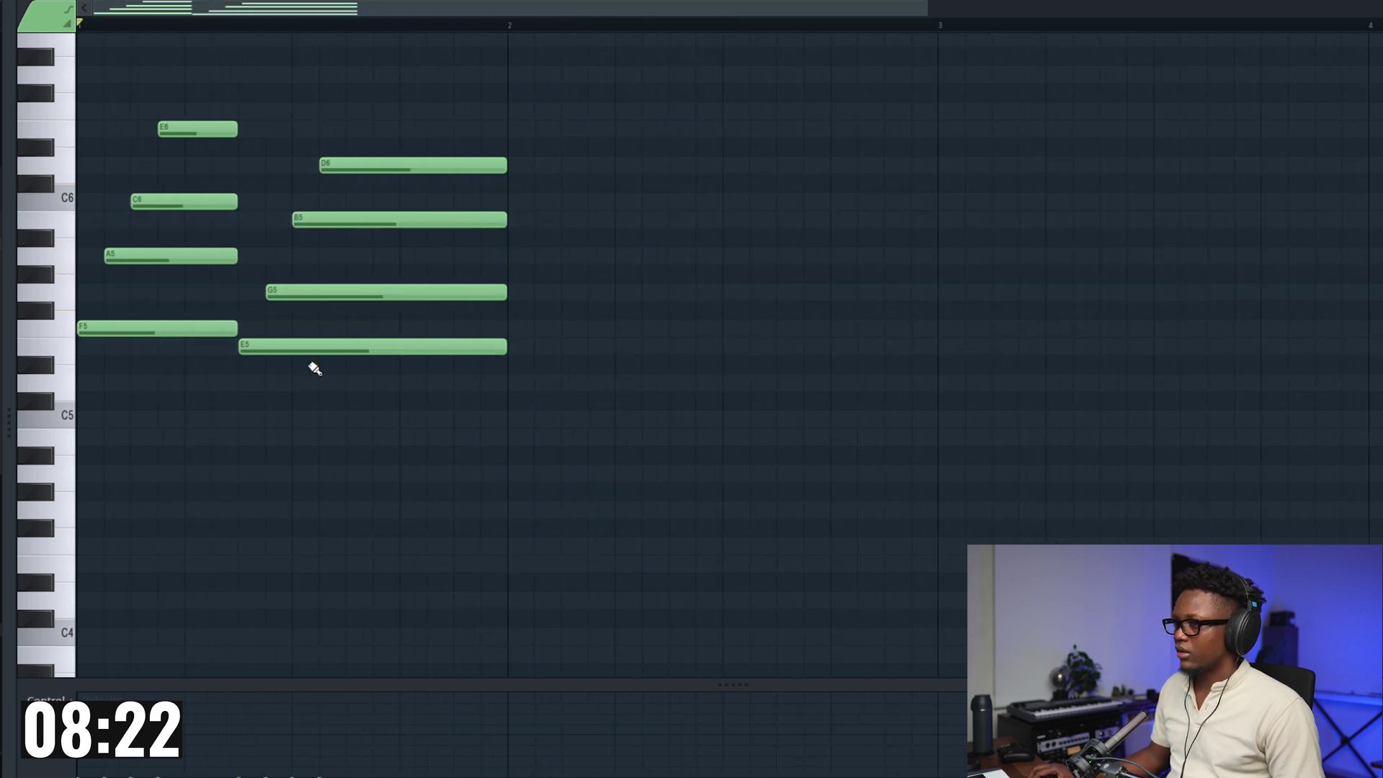
Step: Copy the second chord to the start of bar 2 and shorten the copy to the first chord's overall length
{"action": "left_click_drag", "start_coordinate": [492, 425], "coordinate": [367, 197]}
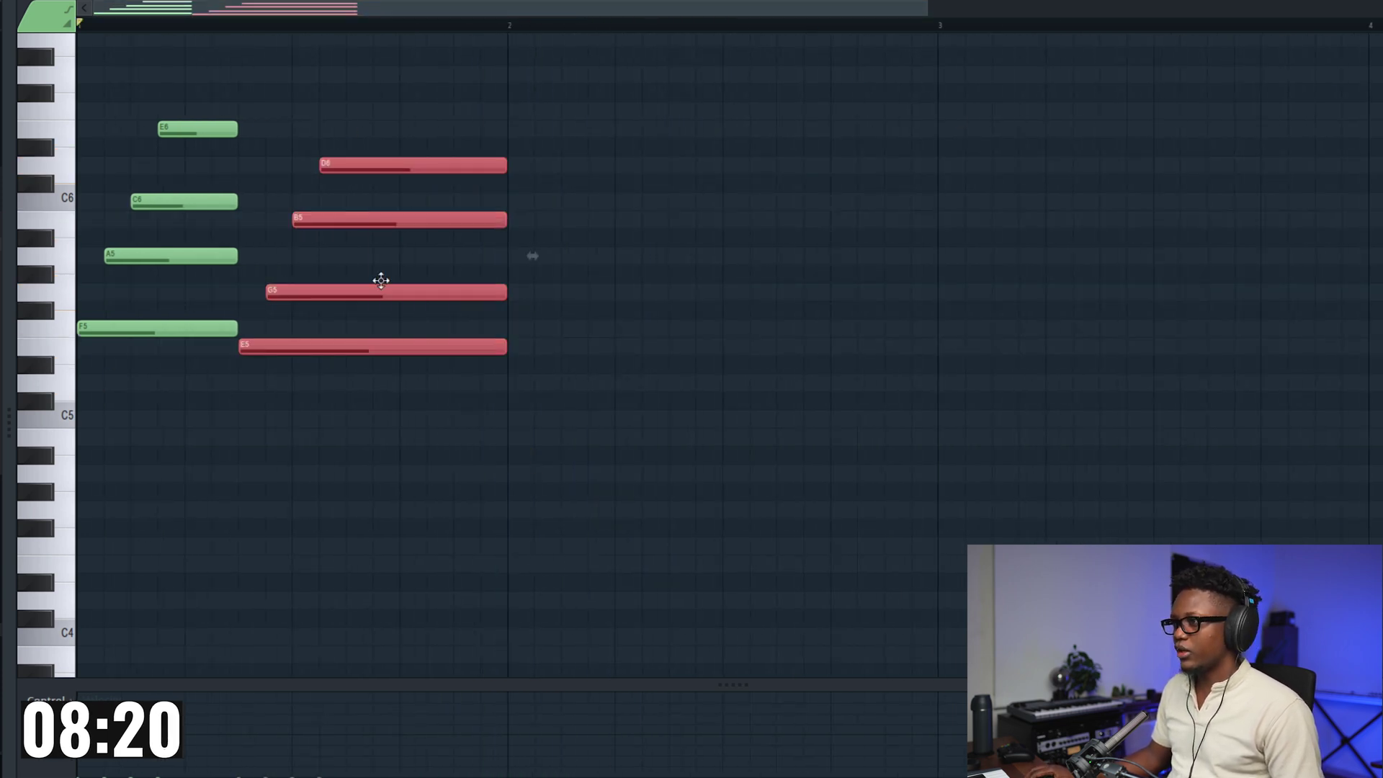
{"action": "left_click_drag", "start_coordinate": [355, 345], "coordinate": [622, 358]}
{"action": "left_click_drag", "start_coordinate": [771, 349], "coordinate": [663, 349]}
Step: Add a D5 note from the copied chord's end to bar 3 and an F5 note starting one grid step after it
{"action": "left_click", "coordinate": [680, 382]}
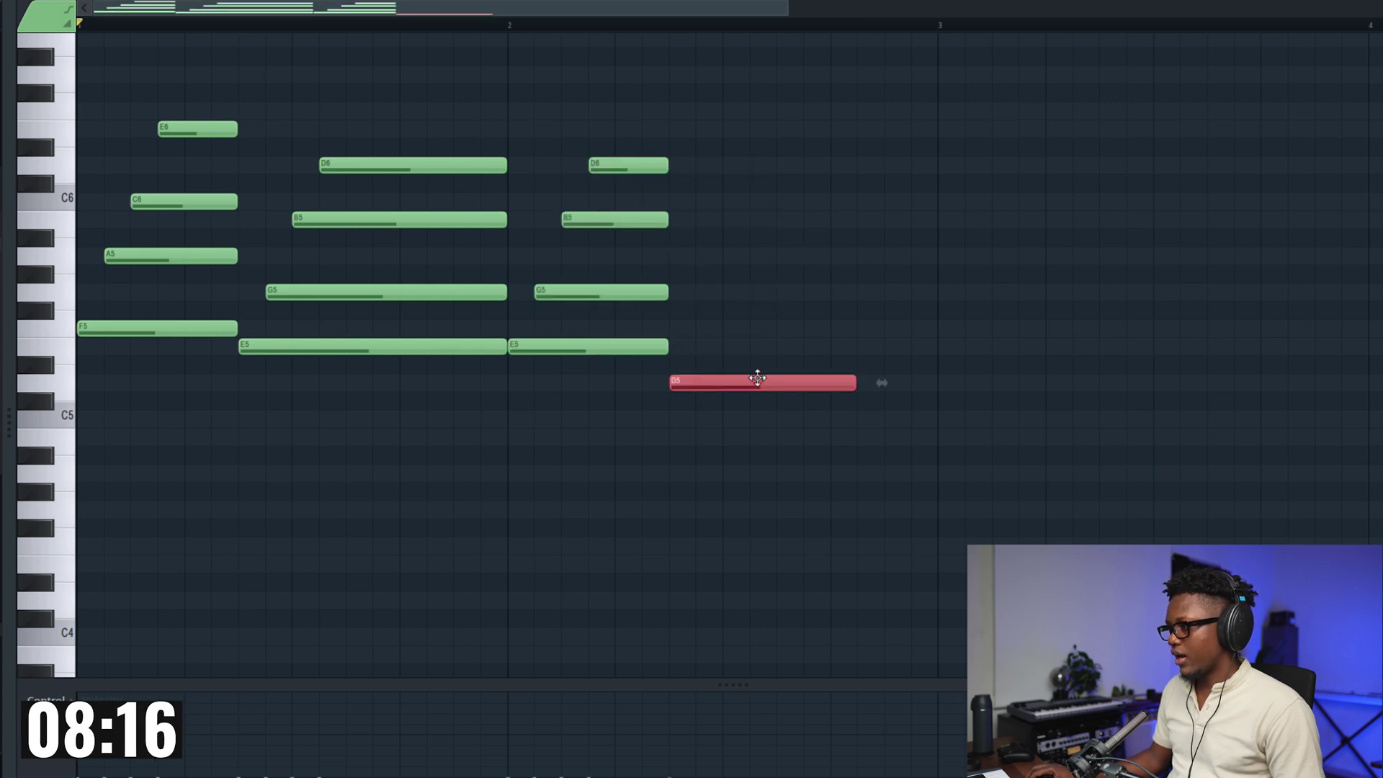
{"action": "left_click_drag", "start_coordinate": [916, 384], "coordinate": [942, 384]}
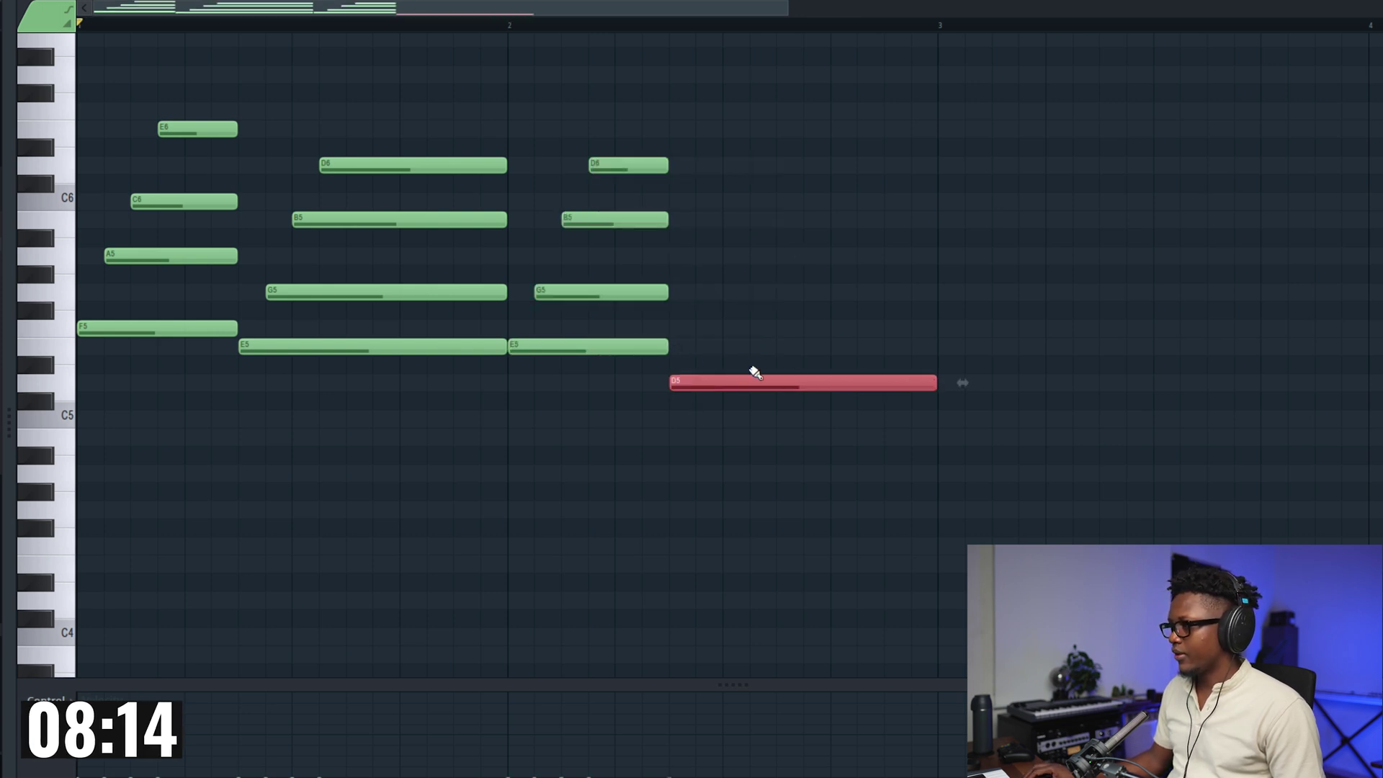
{"action": "left_click", "coordinate": [702, 331]}
{"action": "scroll", "coordinate": [711, 331], "scroll_direction": "down", "scroll_amount": 1}
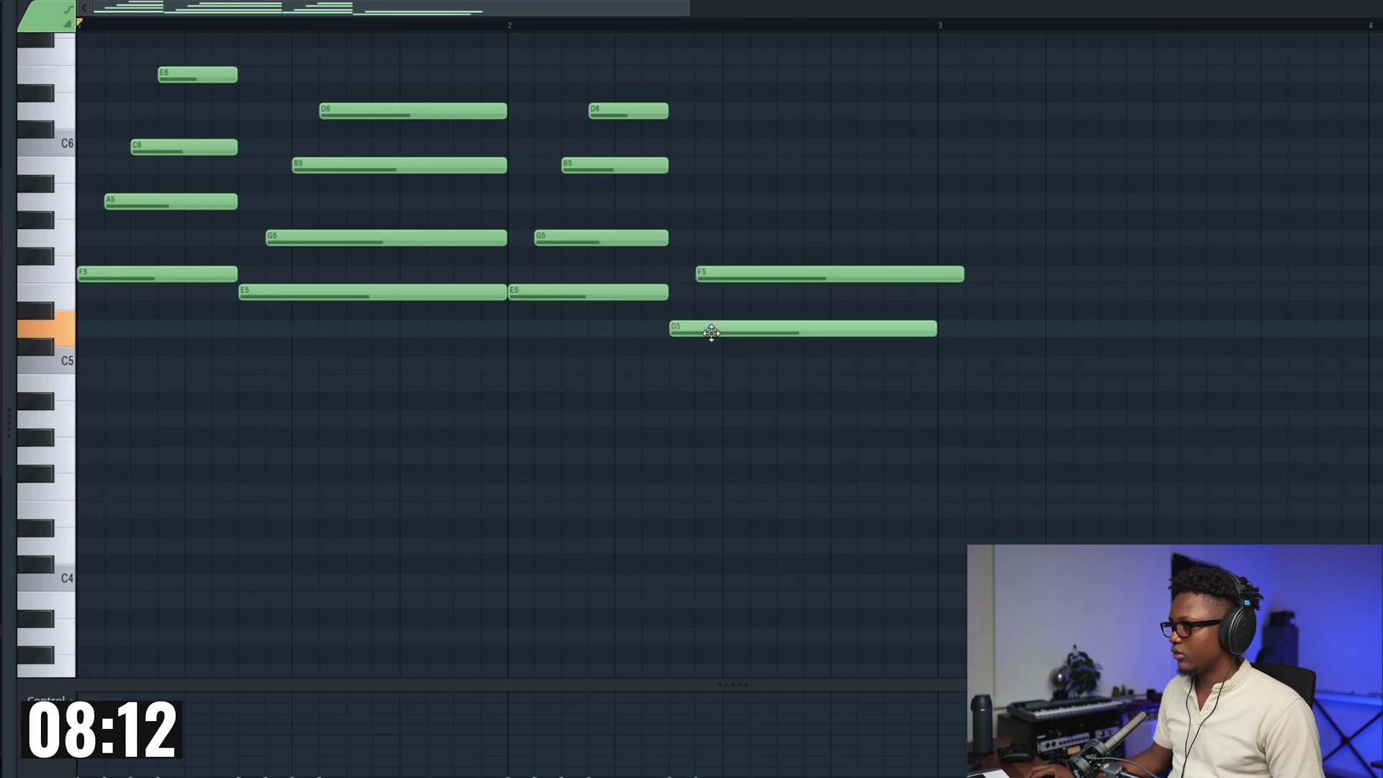
Step: Add A5 and C6 notes above F5, stagger their starts by one grid step each and play the progression
{"action": "scroll", "coordinate": [749, 303], "scroll_direction": "up", "scroll_amount": 4}
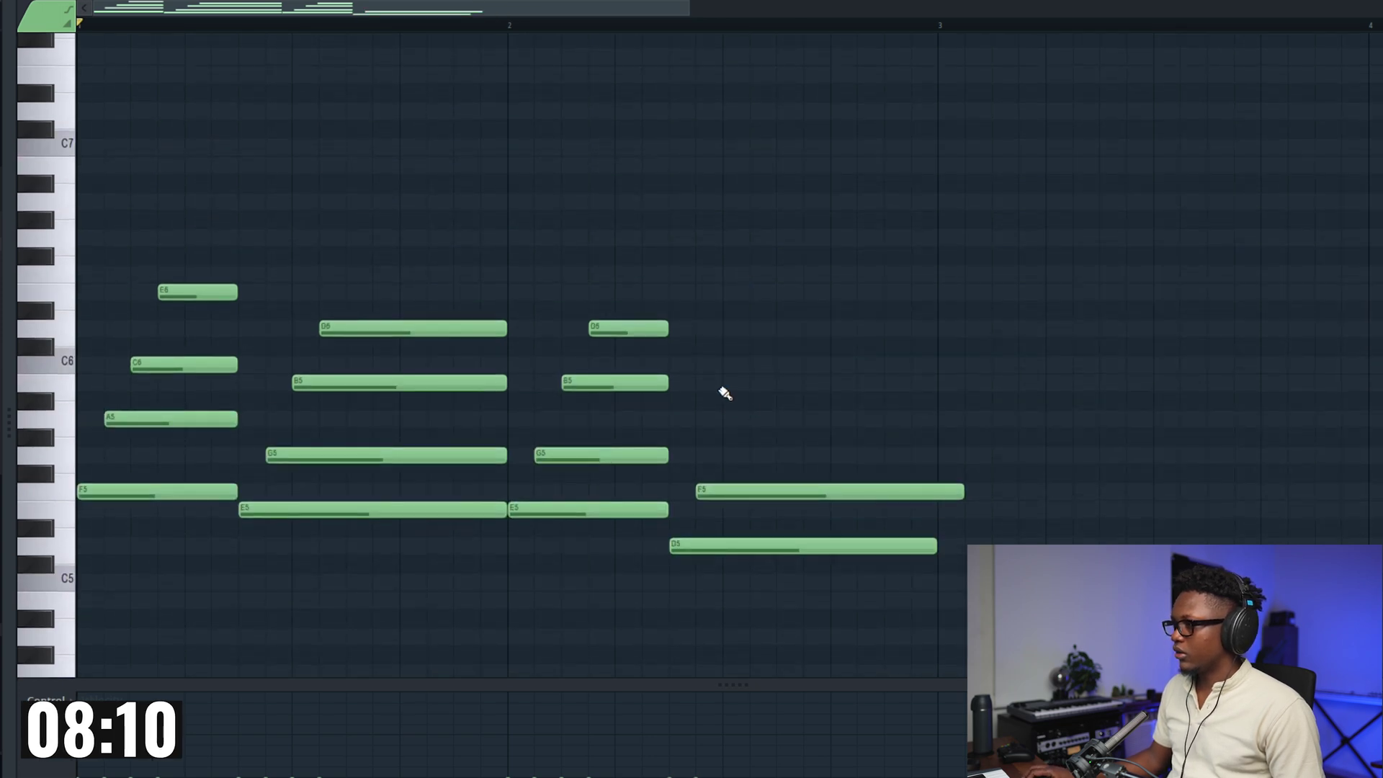
{"action": "scroll", "coordinate": [726, 392], "scroll_direction": "down", "scroll_amount": 1}
{"action": "scroll", "coordinate": [717, 408], "scroll_direction": "right", "scroll_amount": 1}
{"action": "left_click", "coordinate": [592, 372]}
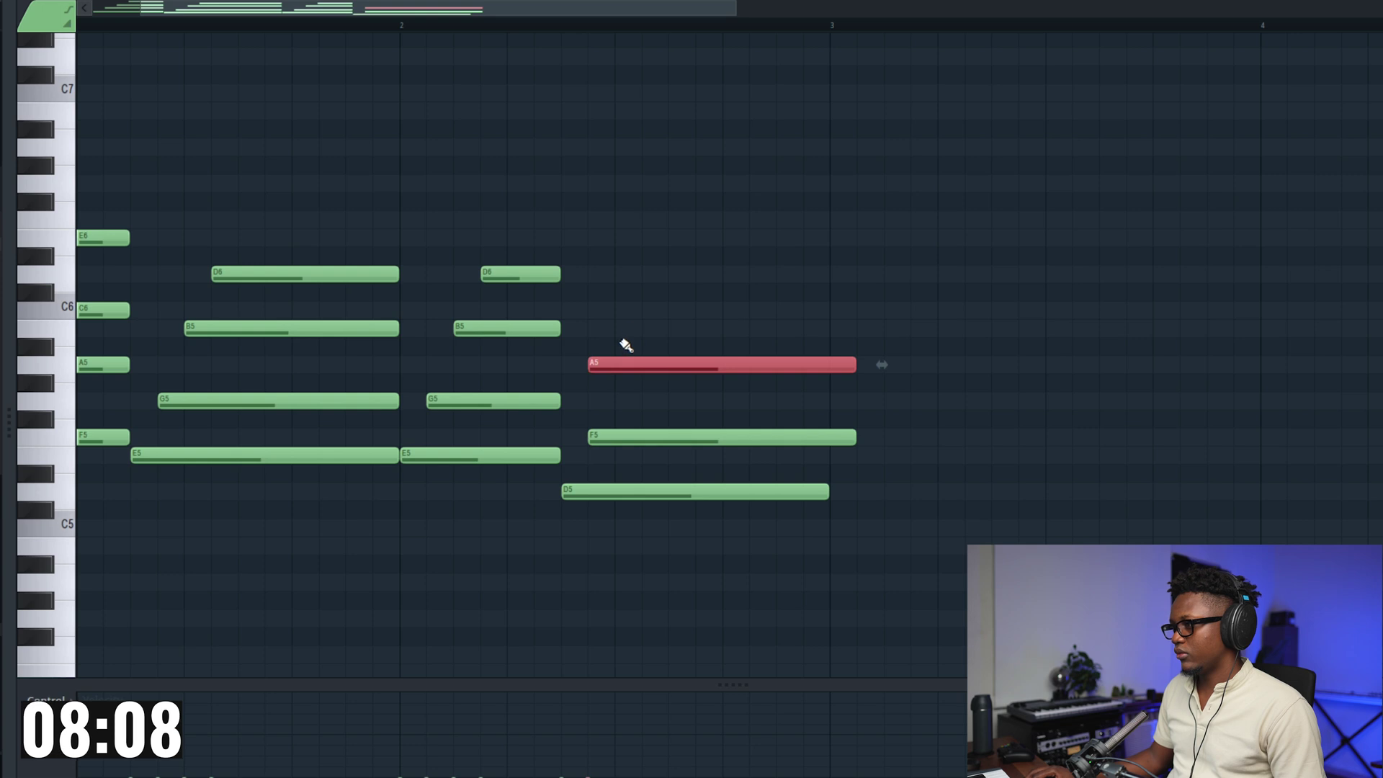
{"action": "left_click", "coordinate": [619, 312]}
{"action": "key", "text": "space"}
{"action": "left_click_drag", "start_coordinate": [641, 366], "coordinate": [664, 364]}
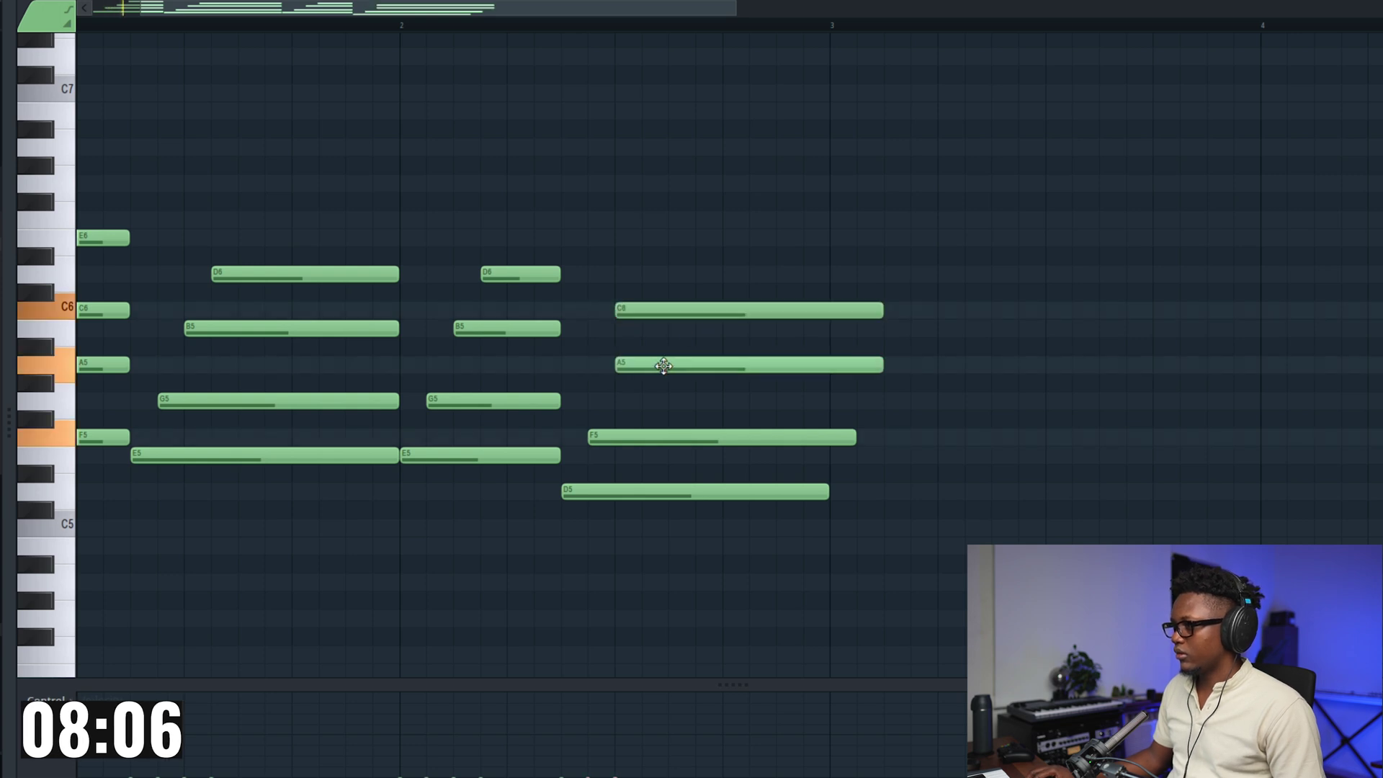
{"action": "left_click_drag", "start_coordinate": [657, 312], "coordinate": [682, 309]}
{"action": "scroll", "coordinate": [792, 313], "scroll_direction": "left", "scroll_amount": 2}
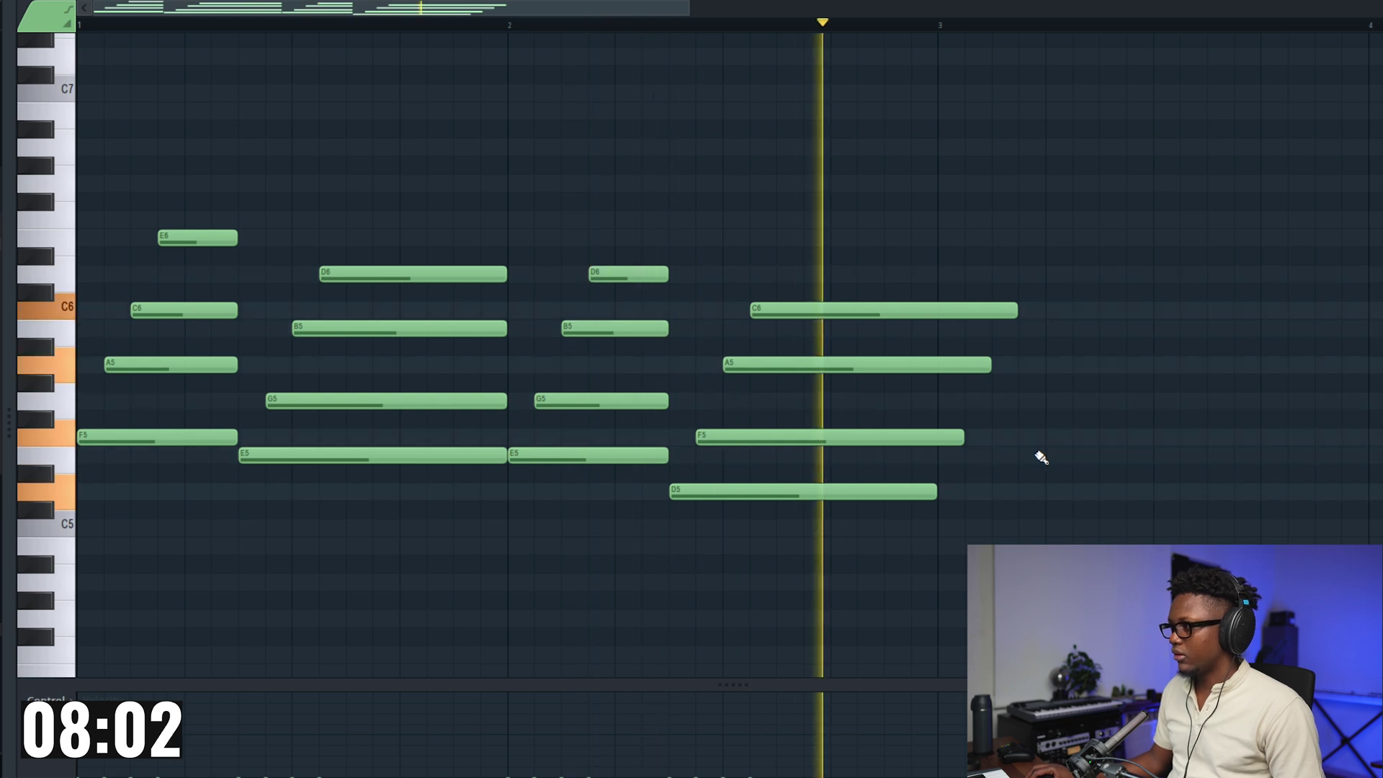
{"action": "key", "text": "space"}
Step: Slice the last chord's notes at bar 3 and delete the C6, A5 and F5 pieces extending past it
{"action": "left_click_drag", "start_coordinate": [939, 278], "coordinate": [941, 457]}
{"action": "key", "text": "ctrl+d"}
{"action": "scroll", "coordinate": [965, 308], "scroll_direction": "right", "scroll_amount": 1}
{"action": "right_click", "coordinate": [962, 306]}
{"action": "right_click", "coordinate": [911, 365]}
{"action": "right_click", "coordinate": [898, 437]}
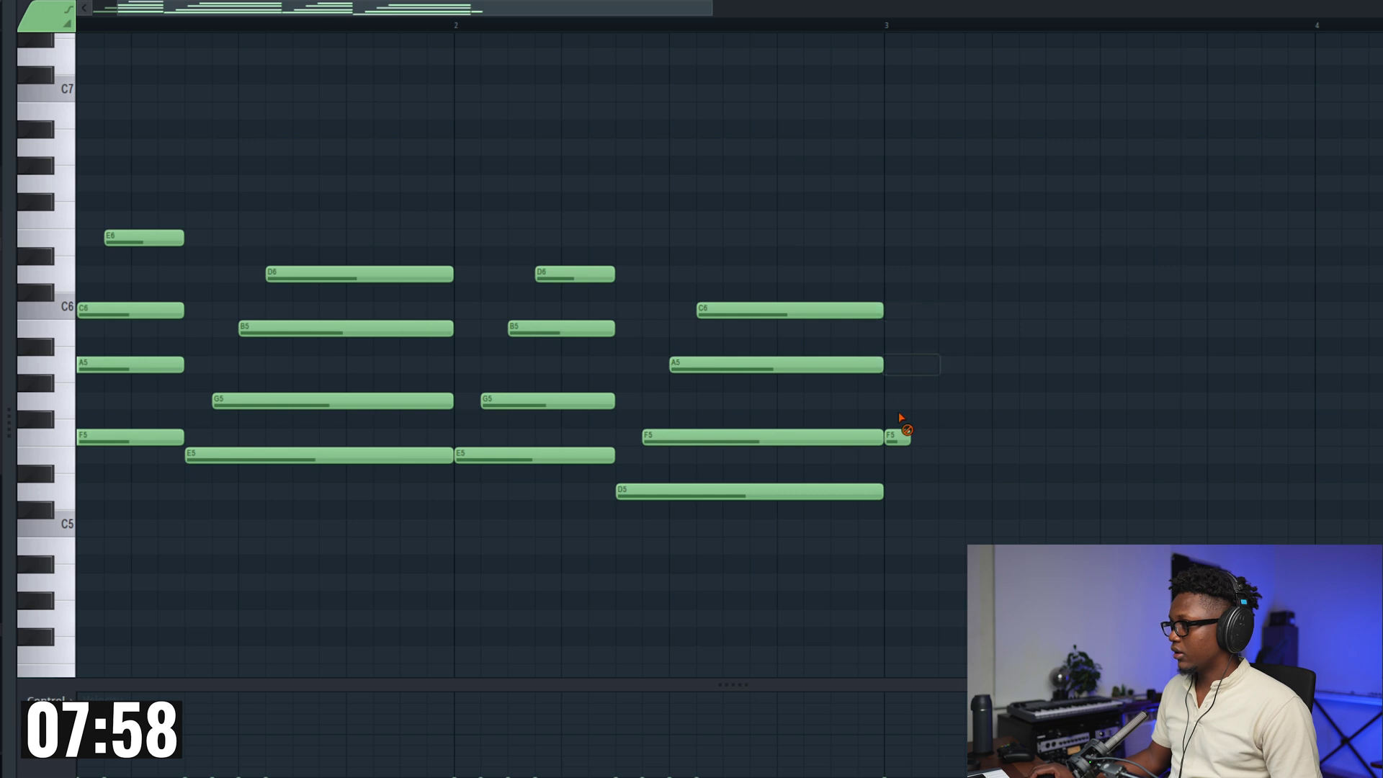
Step: Play the chord progression from the start to check it
{"action": "scroll", "coordinate": [824, 176], "scroll_direction": "left", "scroll_amount": 1}
{"action": "key", "text": "space"}
{"action": "left_click_drag", "start_coordinate": [781, 14], "coordinate": [566, 11]}
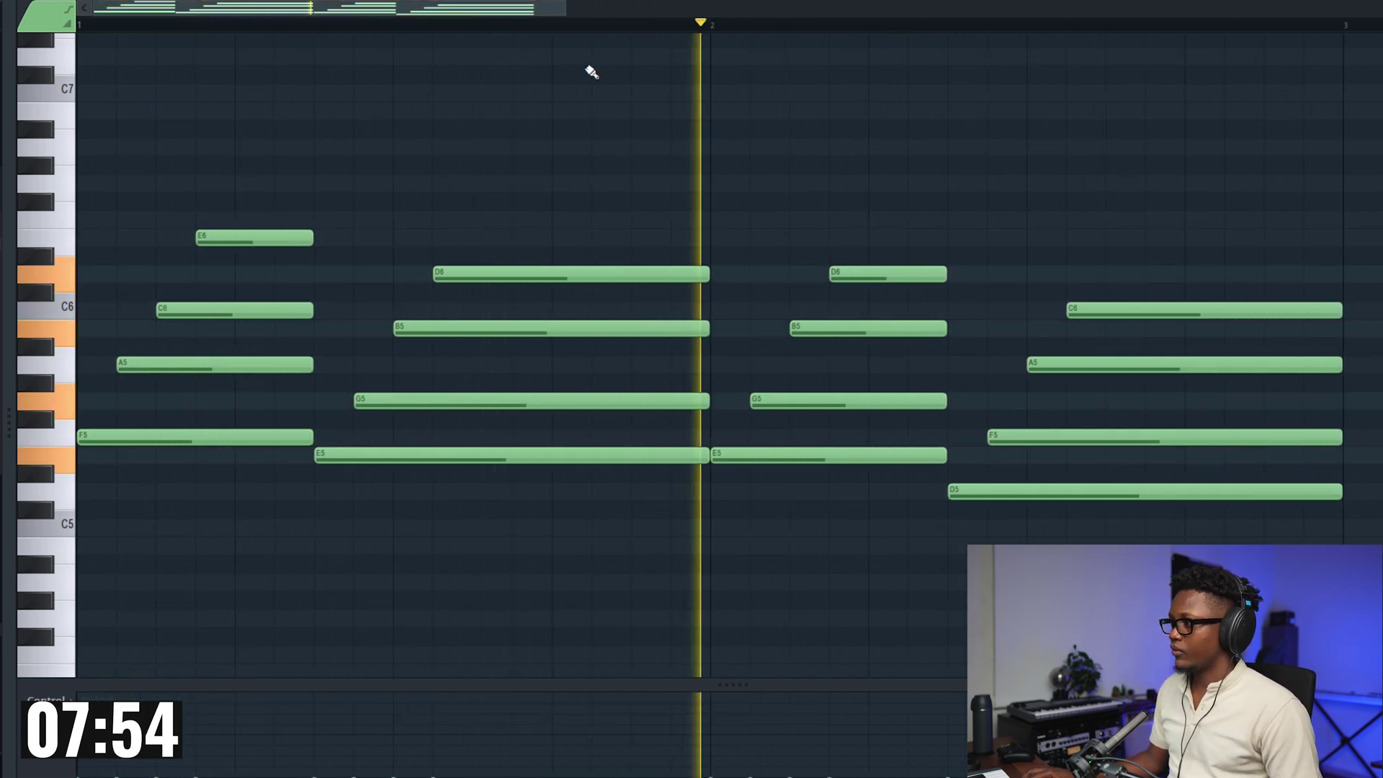
{"action": "left_click_drag", "start_coordinate": [565, 10], "coordinate": [745, 74]}
{"action": "key", "text": "space"}
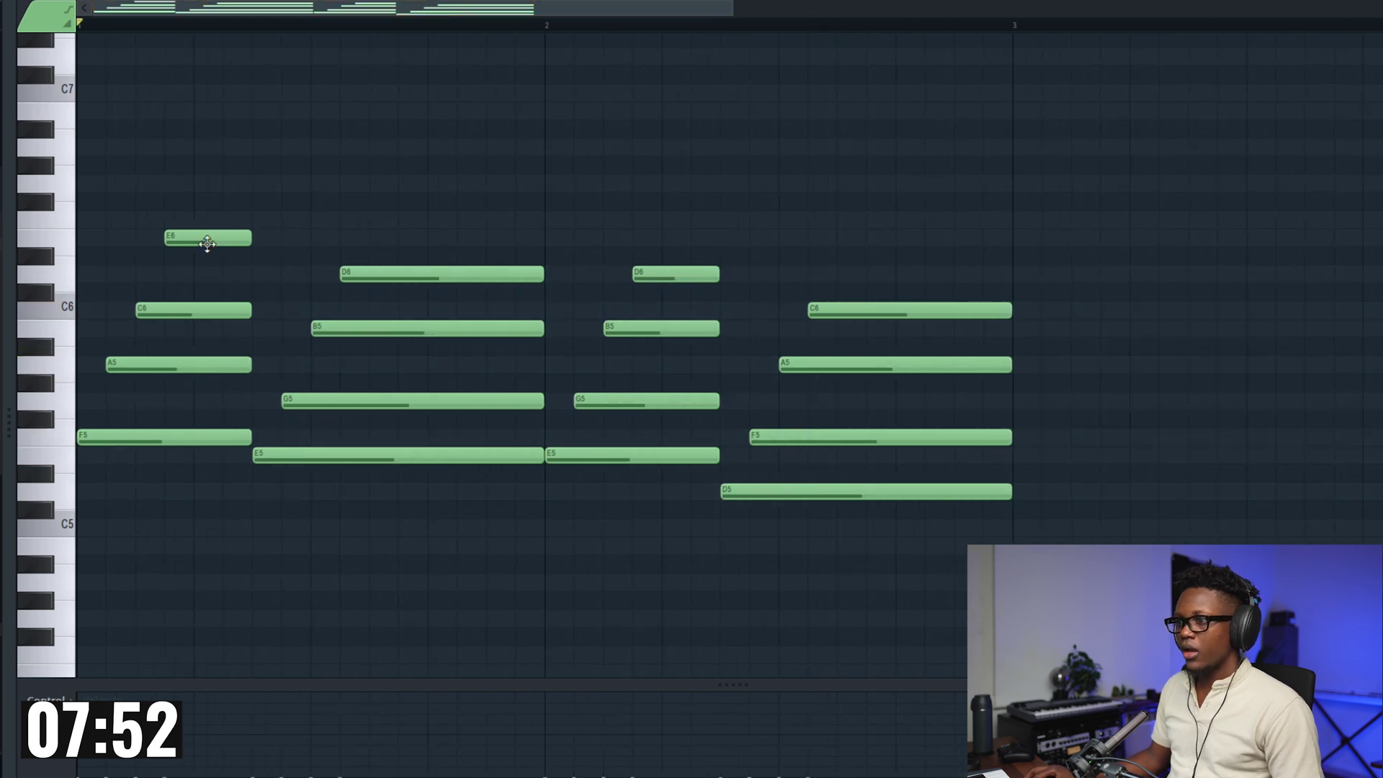
Step: Select the second-lowest note of all four chords, raise them one octave and play the result
{"action": "left_click_drag", "start_coordinate": [229, 412], "coordinate": [177, 339], "text": "ctrl"}
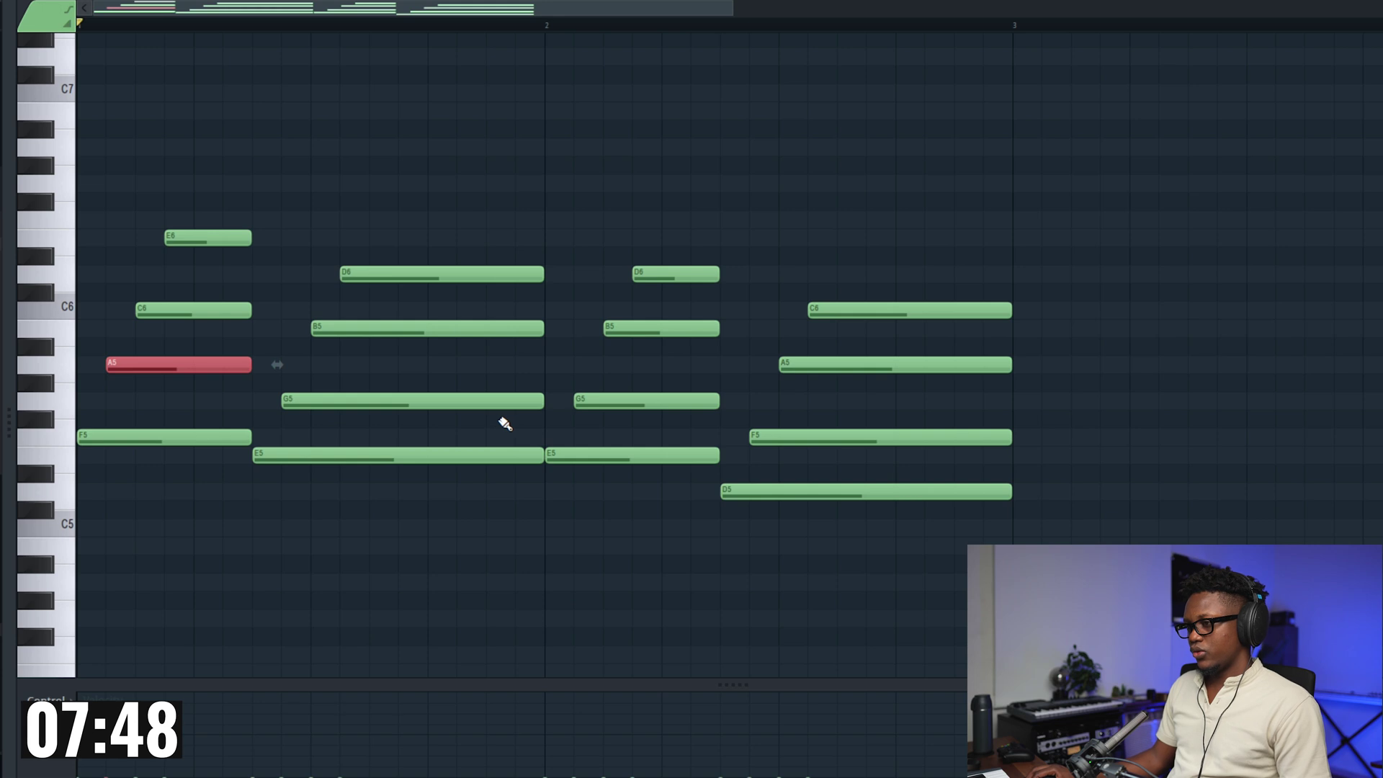
{"action": "left_click_drag", "start_coordinate": [504, 423], "coordinate": [454, 374]}
{"action": "left_click_drag", "start_coordinate": [633, 411], "coordinate": [648, 418]}
{"action": "left_click_drag", "start_coordinate": [846, 467], "coordinate": [801, 393]}
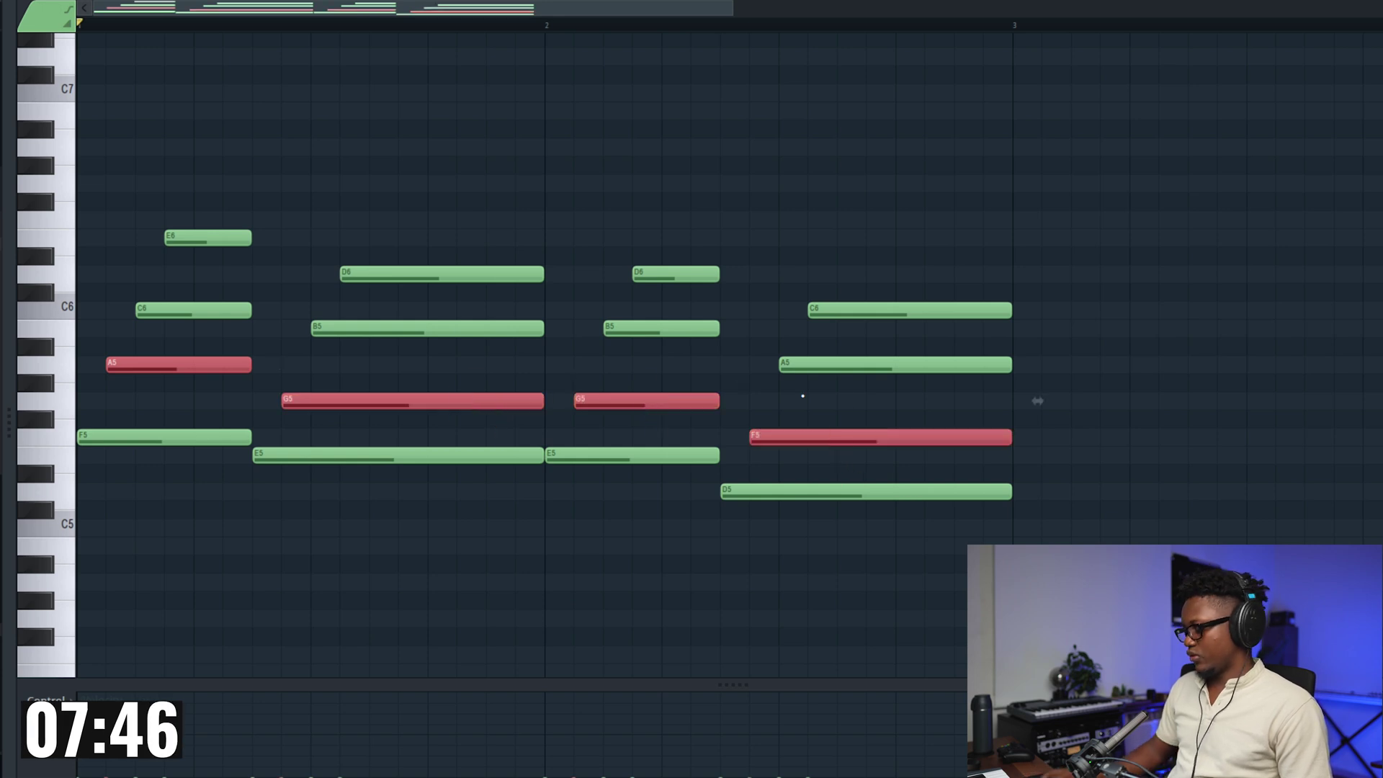
{"action": "key", "text": "ctrl+Up"}
{"action": "key", "text": "space"}
{"action": "key", "text": "space"}
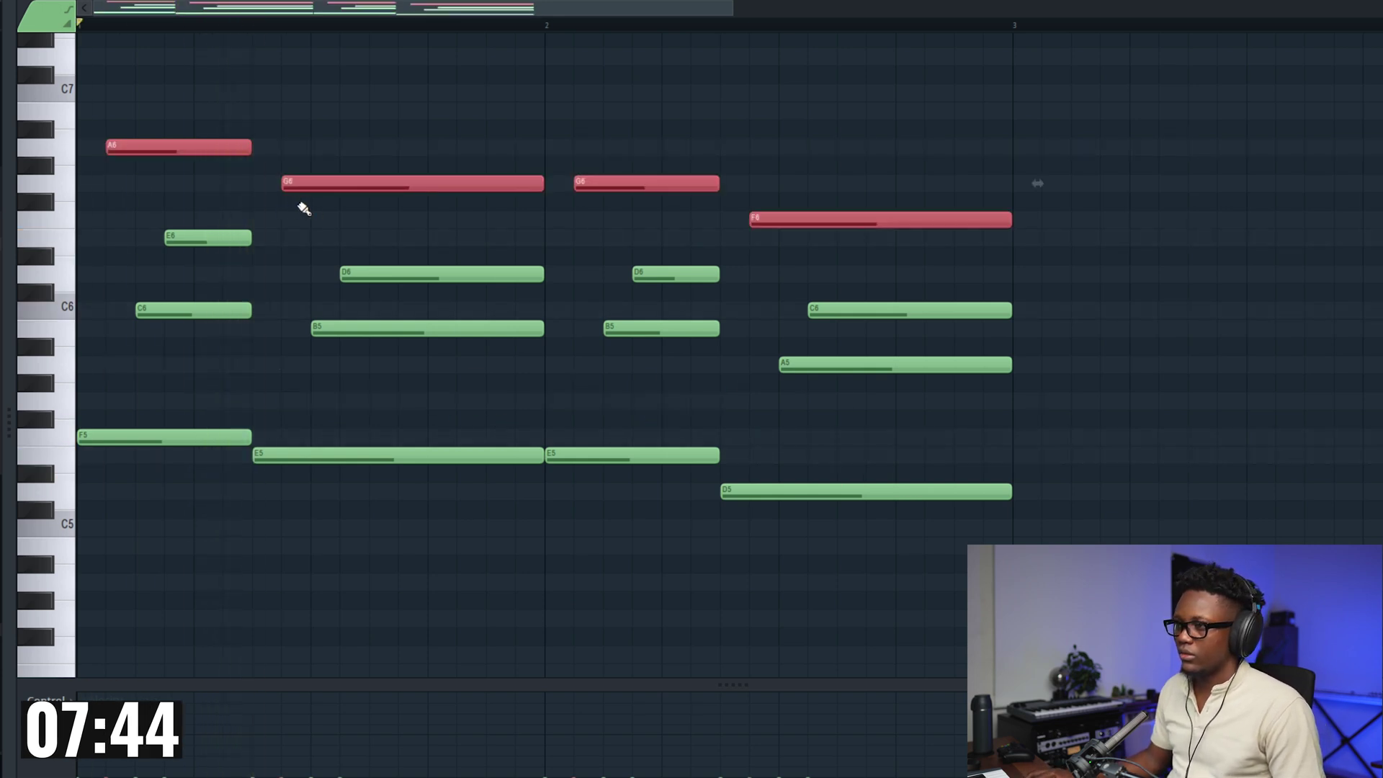
{"action": "key", "text": "space"}
{"action": "key", "text": "space"}
Step: Move the two middle notes of every chord one grid step earlier
{"action": "key", "text": "ctrl+d"}
{"action": "left_click_drag", "start_coordinate": [161, 315], "coordinate": [115, 309]}
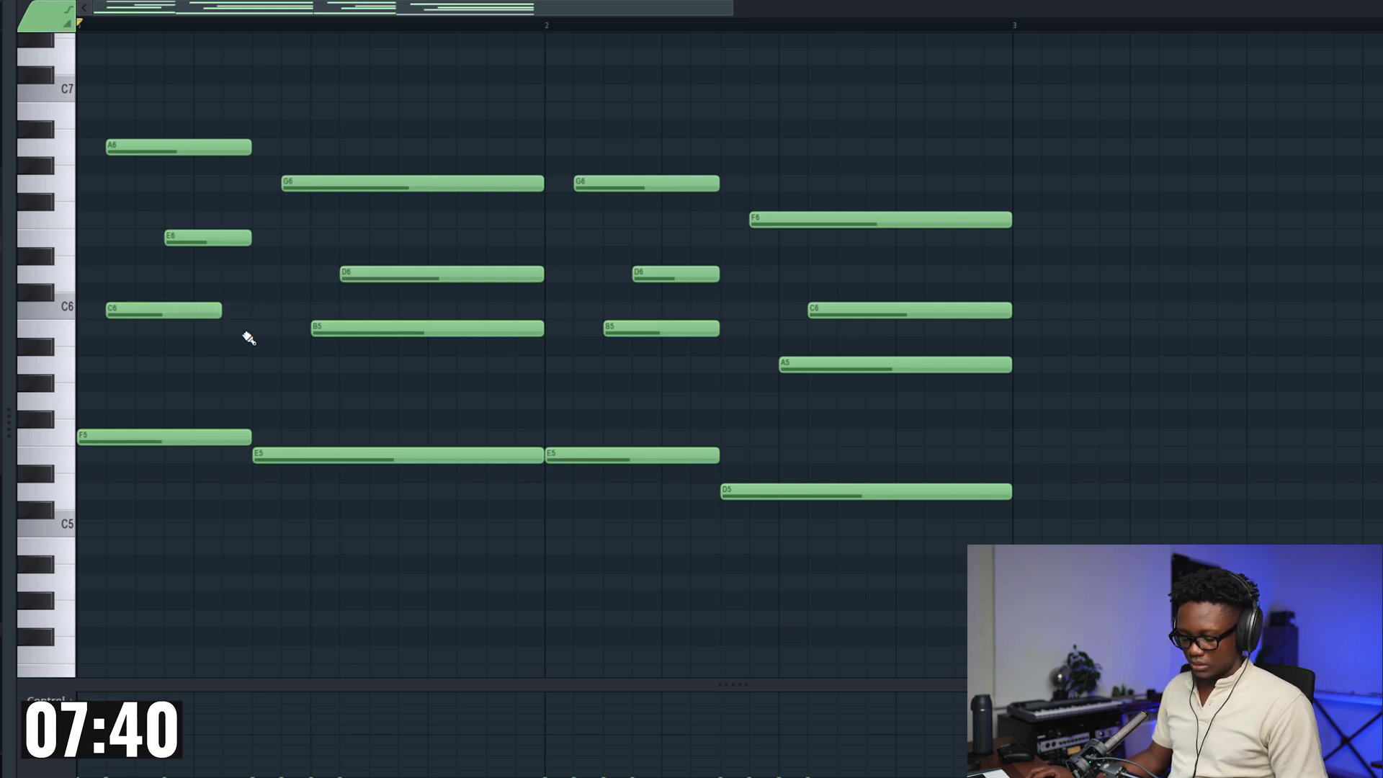
{"action": "left_click_drag", "start_coordinate": [1013, 389], "coordinate": [159, 244]}
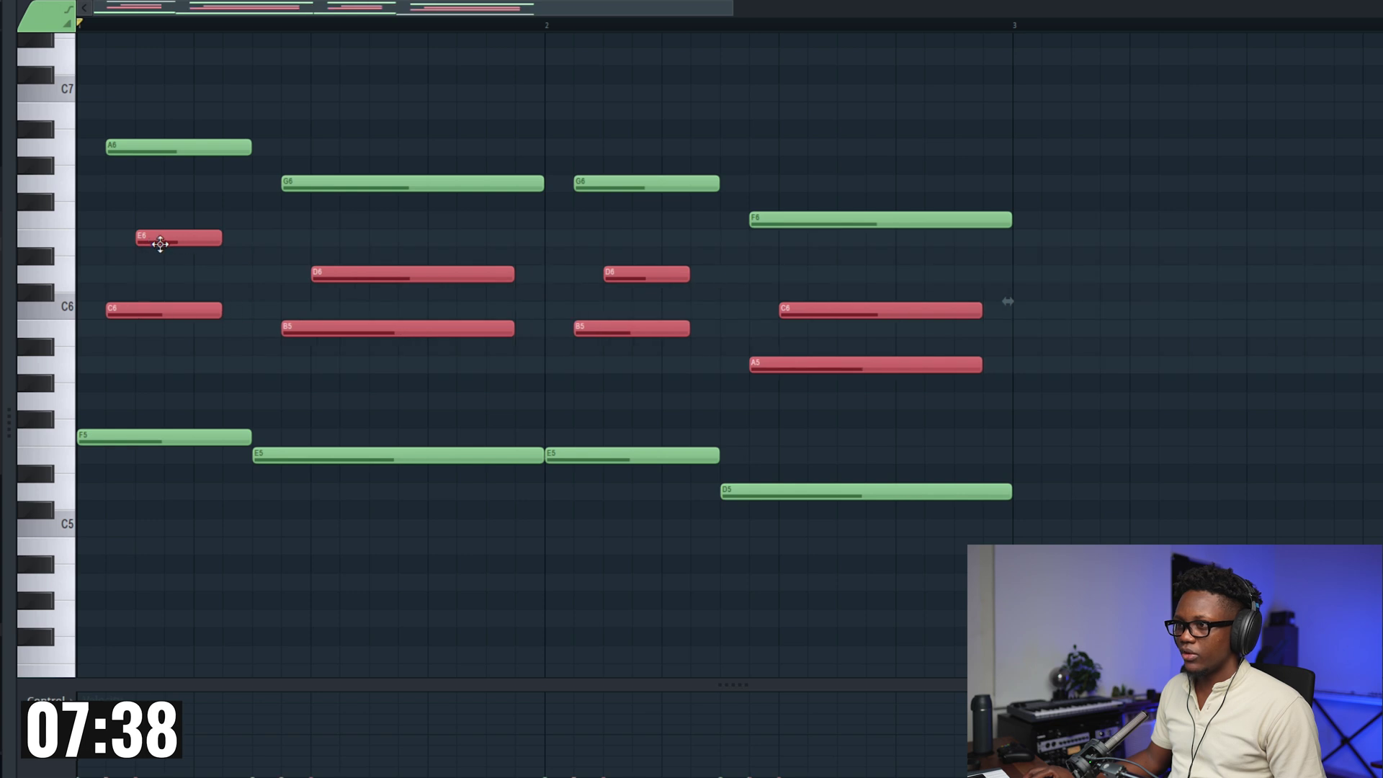
Step: Shift the octave-raised top note of every chord two grid steps later and play the progression
{"action": "left_click_drag", "start_coordinate": [970, 238], "coordinate": [204, 144]}
{"action": "key", "text": "space"}
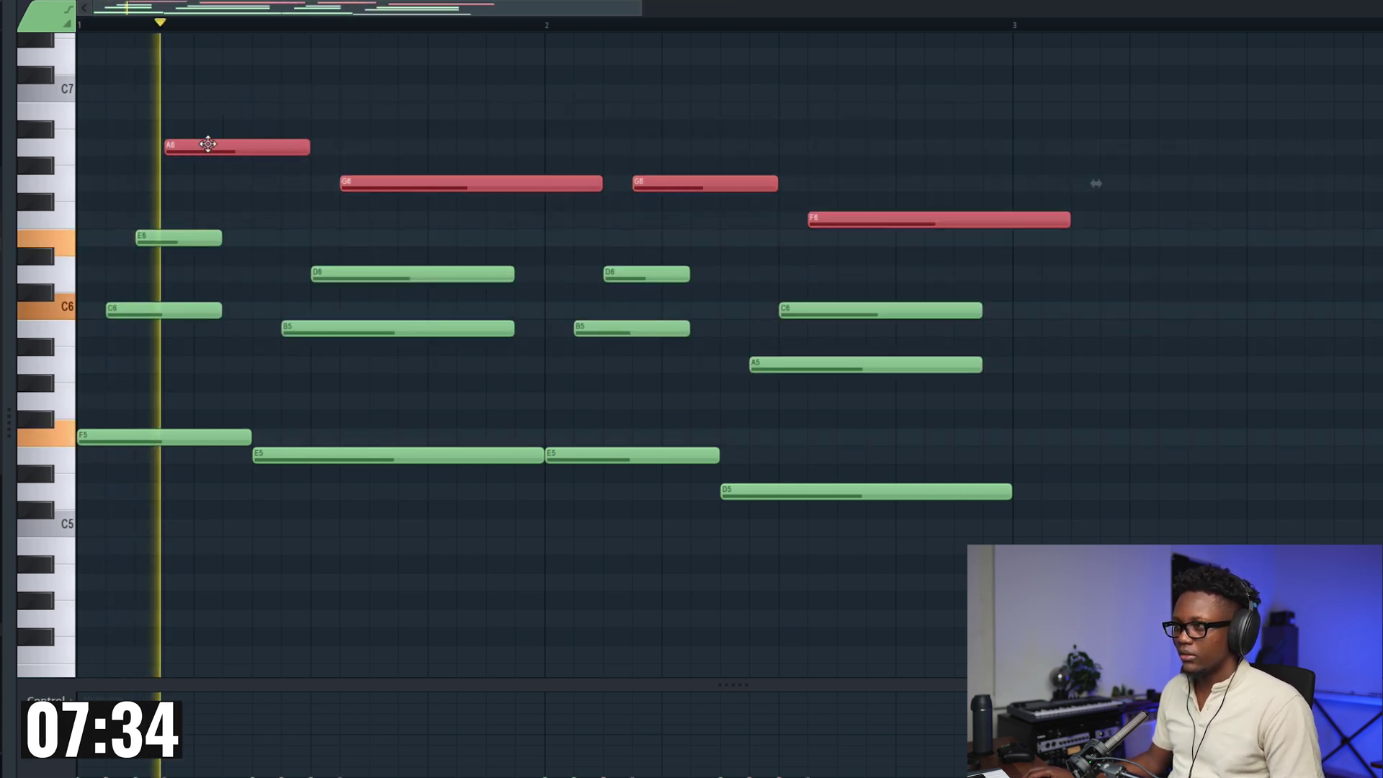
{"action": "left_click", "coordinate": [410, 102], "text": "ctrl"}
{"action": "key", "text": "space"}
{"action": "key", "text": "space"}
{"action": "key", "text": "space"}
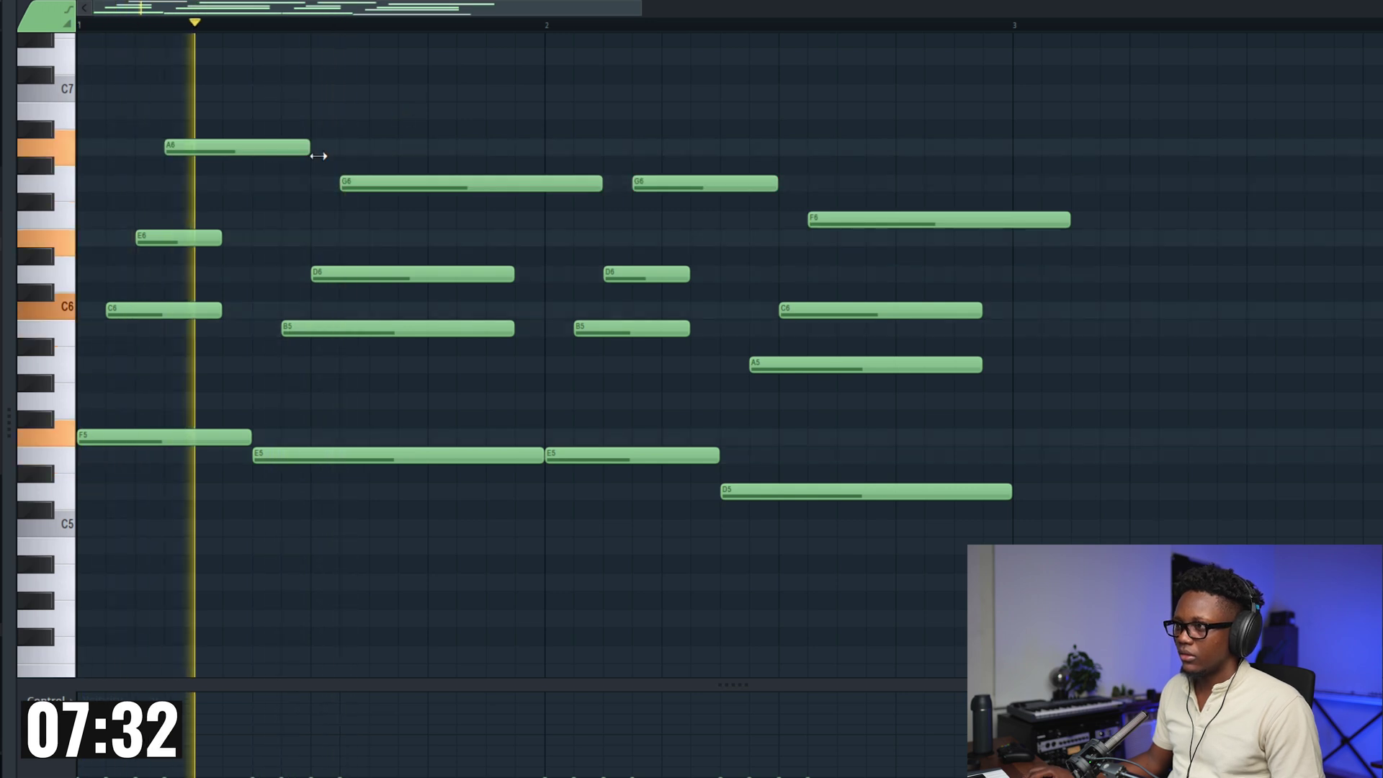
{"action": "key", "text": "space"}
Step: Shorten A6 to end with E6, the first G6 to end with D6, and F6 to end at bar 3
{"action": "left_click_drag", "start_coordinate": [308, 146], "coordinate": [223, 147]}
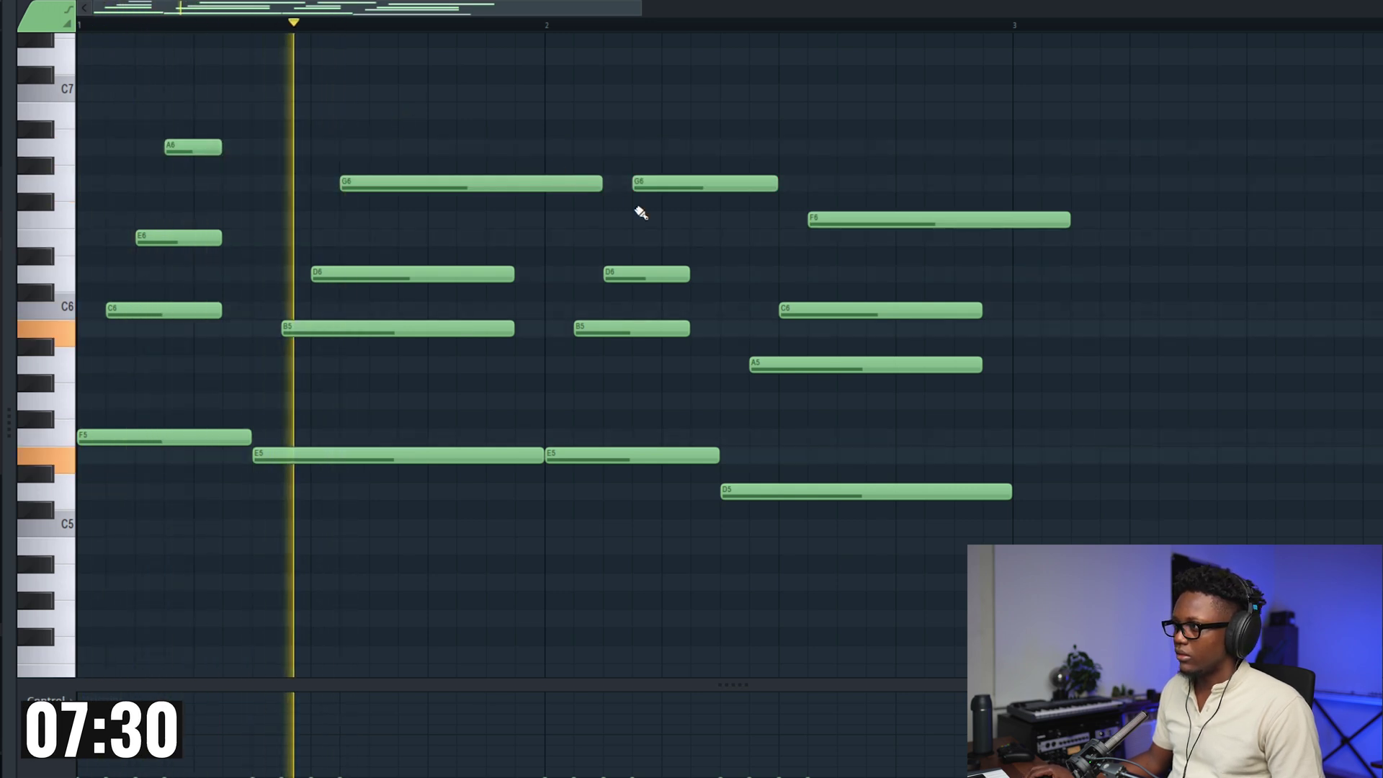
{"action": "left_click_drag", "start_coordinate": [601, 185], "coordinate": [545, 187]}
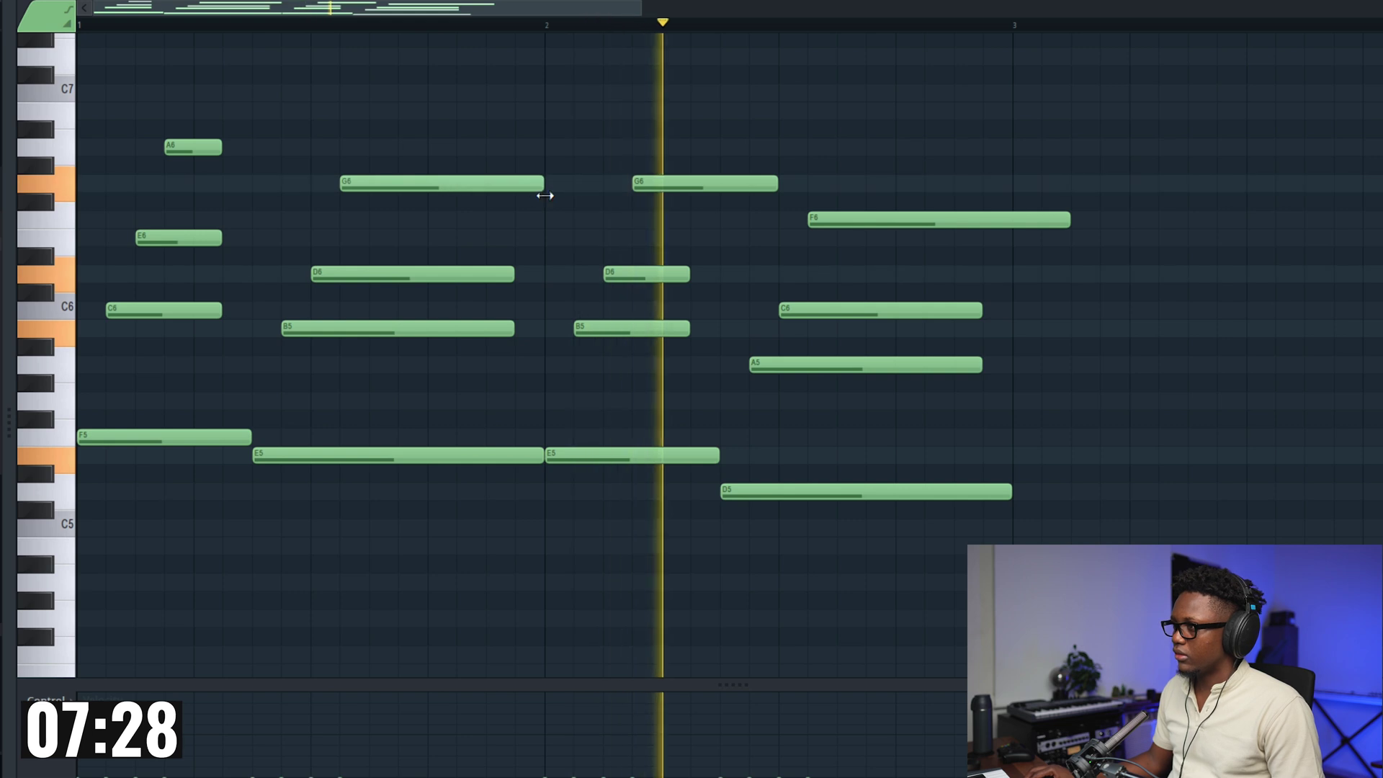
{"action": "key", "text": "space"}
{"action": "left_click_drag", "start_coordinate": [1073, 225], "coordinate": [1008, 229]}
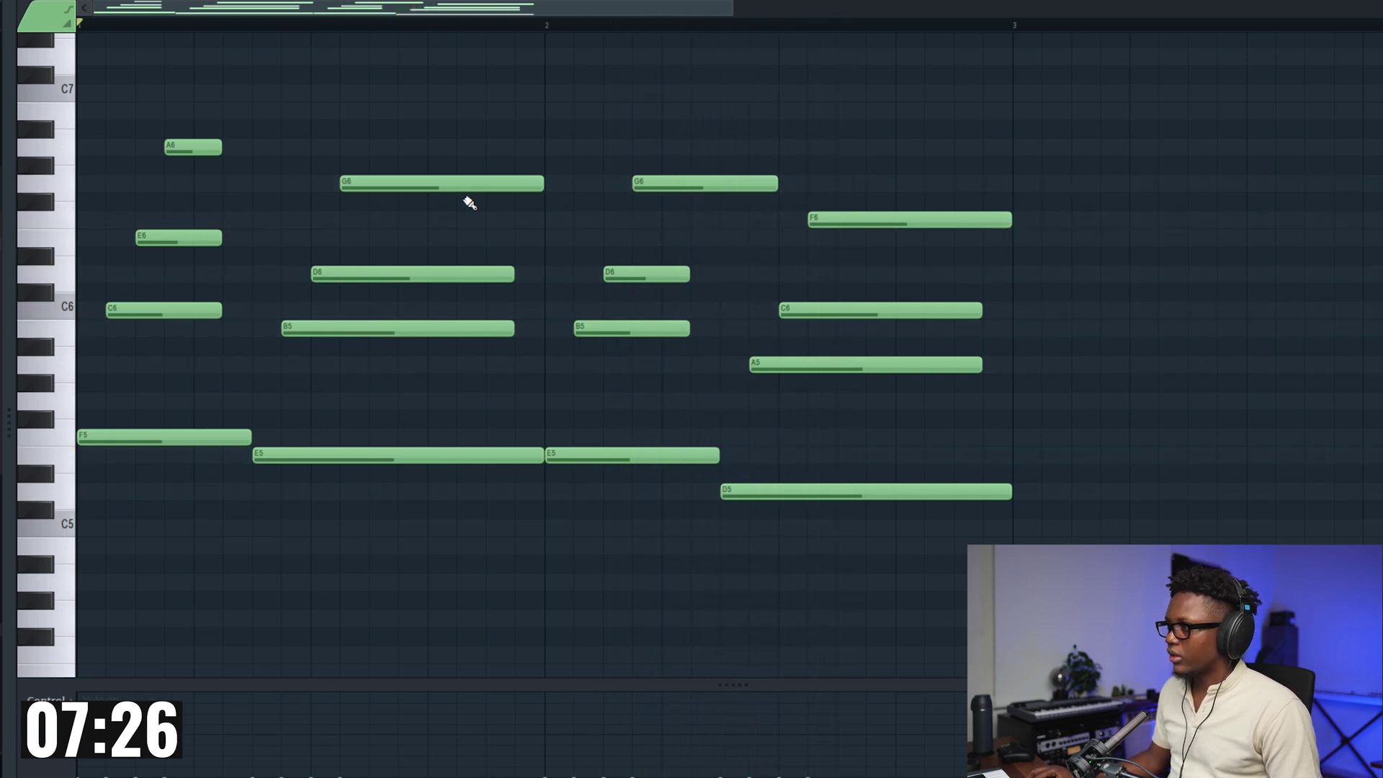
{"action": "key", "text": "space"}
{"action": "left_click_drag", "start_coordinate": [545, 186], "coordinate": [514, 187]}
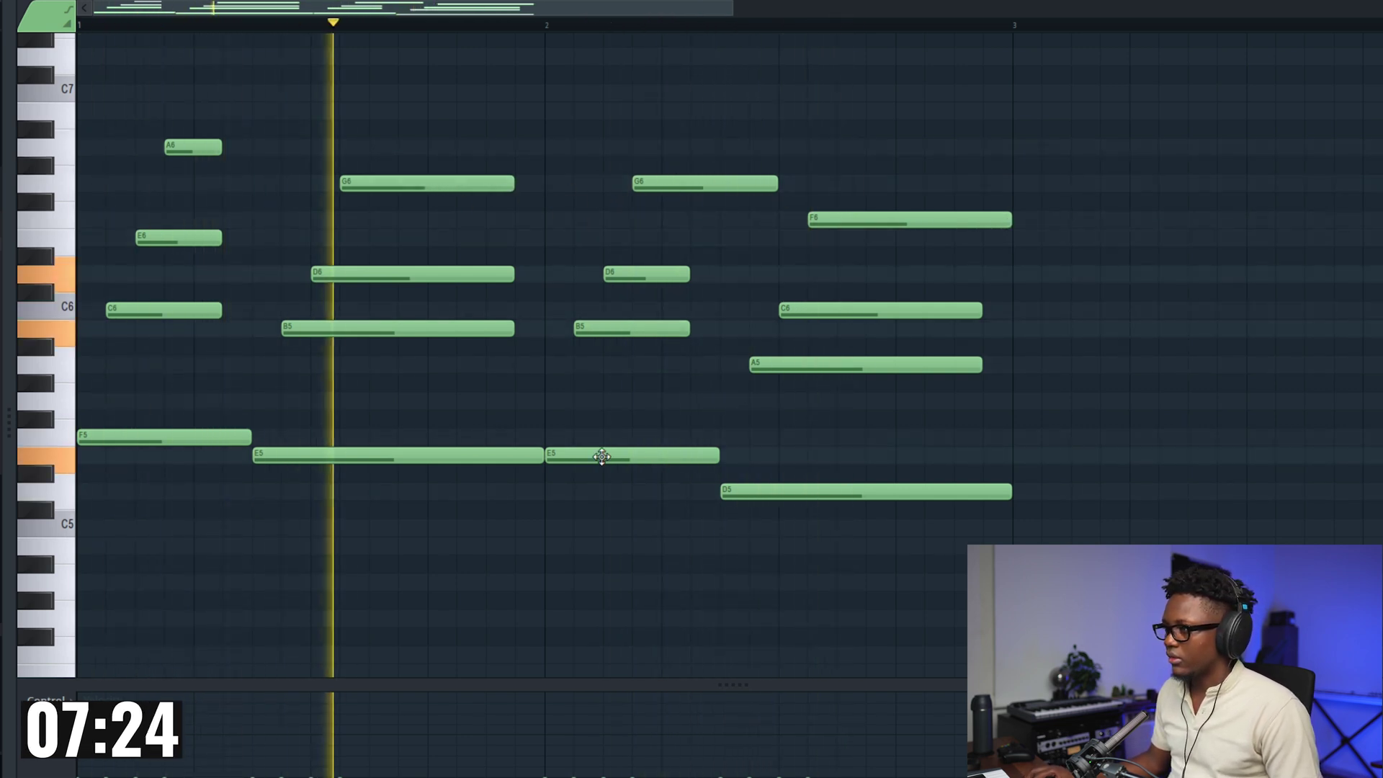
Step: Extend the first chord's A6, E6 and C6 to end with its F5 and play it
{"action": "key", "text": "space"}
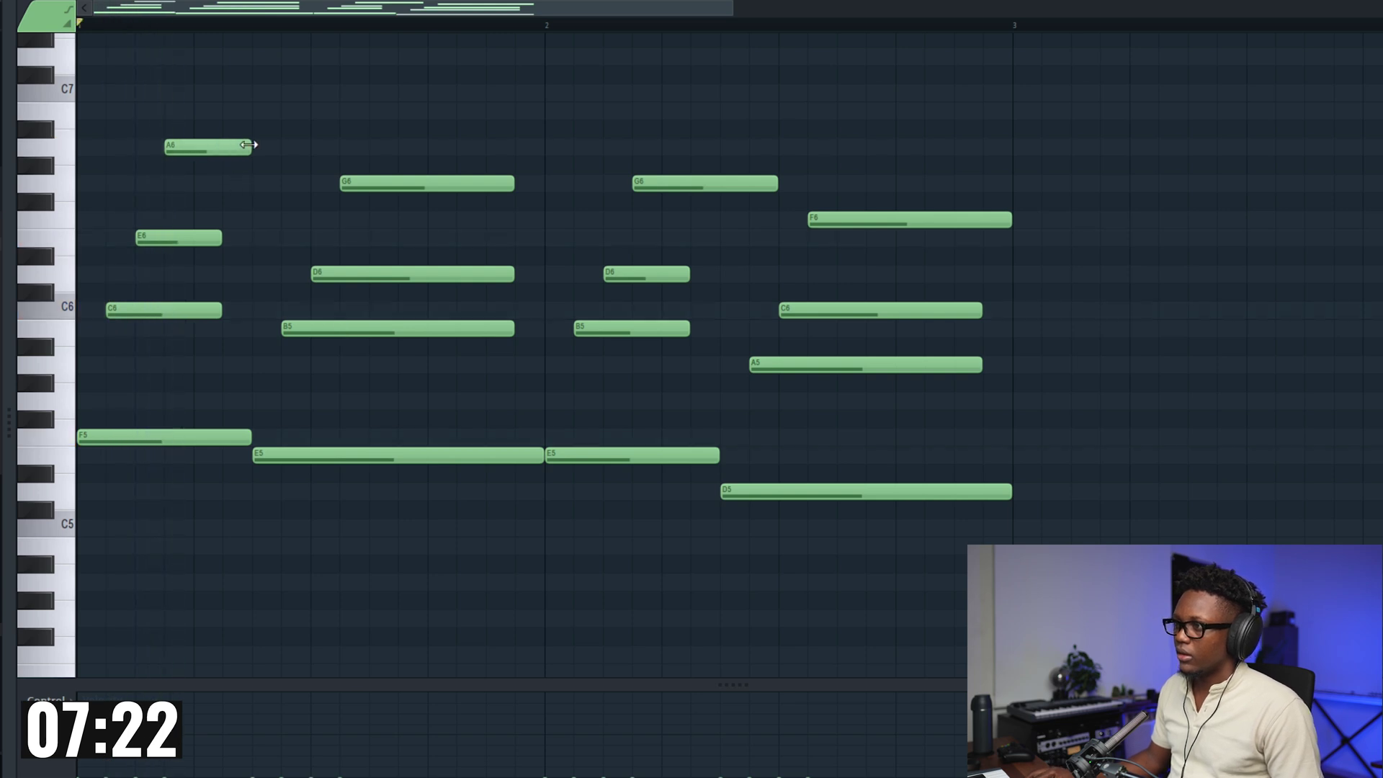
{"action": "left_click_drag", "start_coordinate": [234, 360], "coordinate": [107, 210]}
{"action": "left_click_drag", "start_coordinate": [221, 239], "coordinate": [252, 238]}
{"action": "key", "text": "space"}
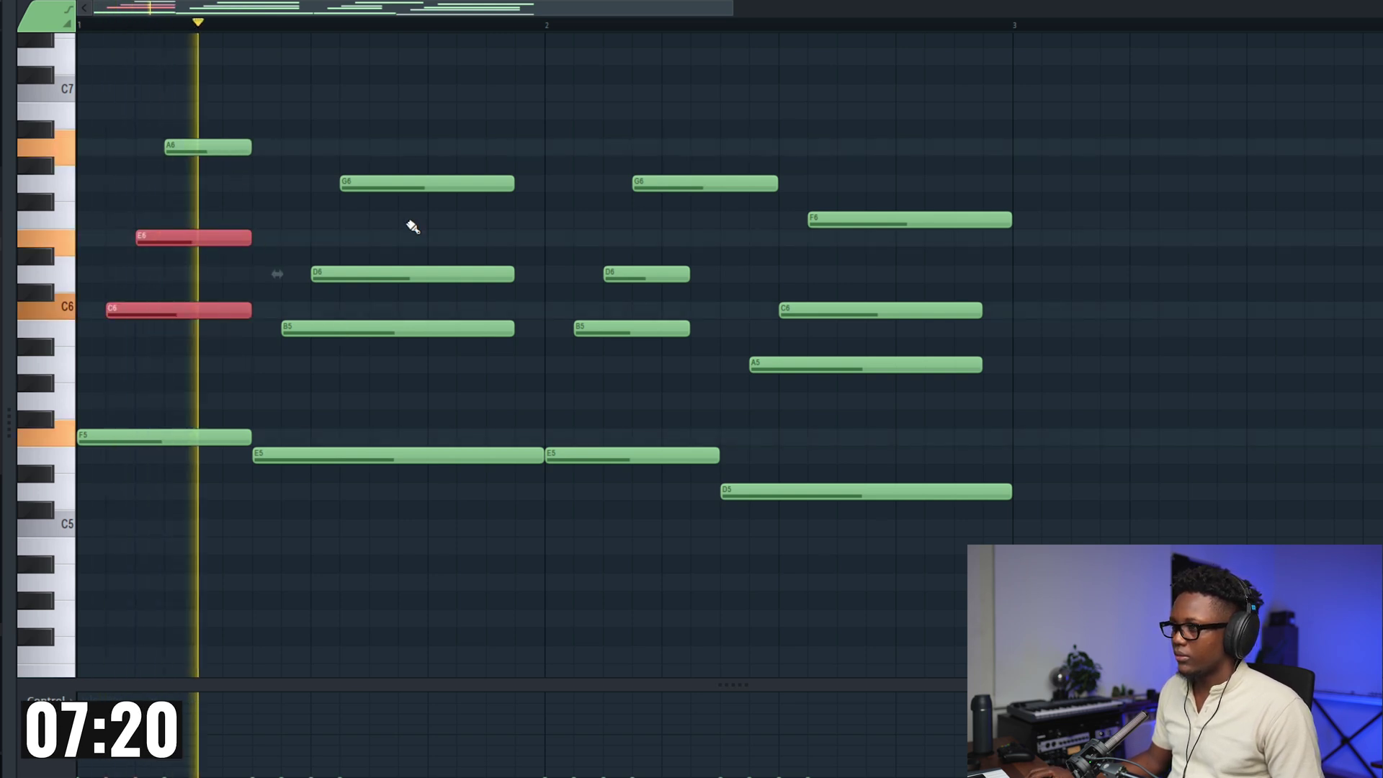
Step: Adjust the upper notes of the second, third and fourth chords to end together with each chord's lowest note
{"action": "left_click_drag", "start_coordinate": [519, 372], "coordinate": [545, 188]}
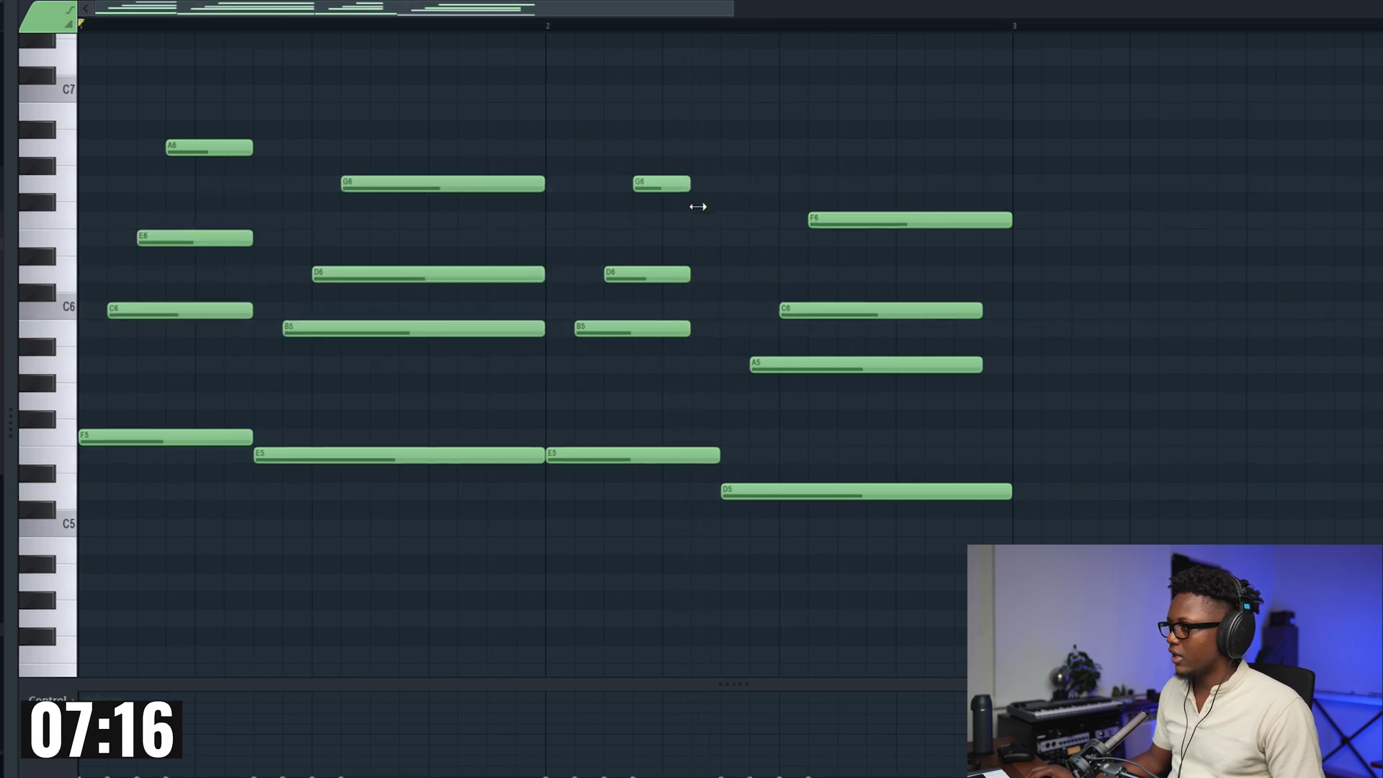
{"action": "key", "text": "space"}
{"action": "left_click_drag", "start_coordinate": [981, 396], "coordinate": [1014, 313]}
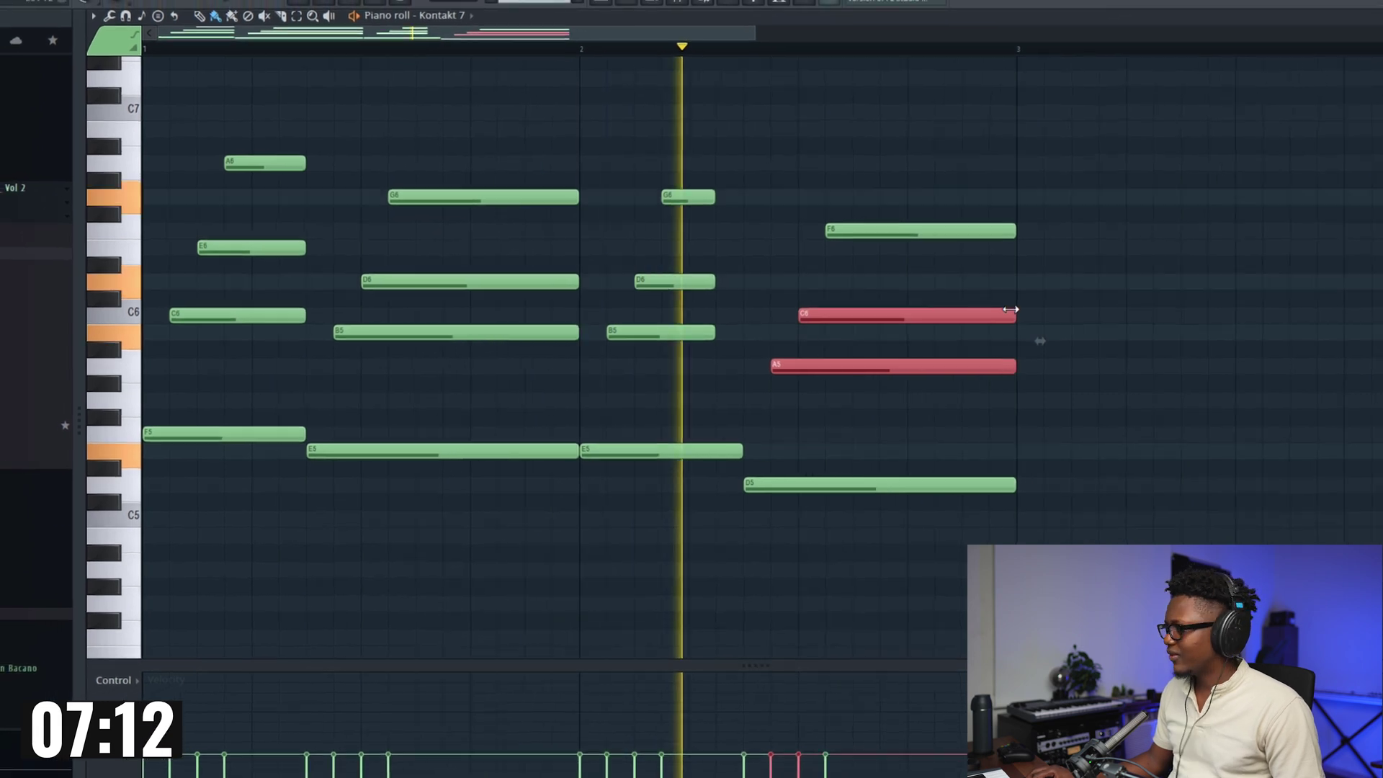
{"action": "left_click_drag", "start_coordinate": [729, 349], "coordinate": [758, 210]}
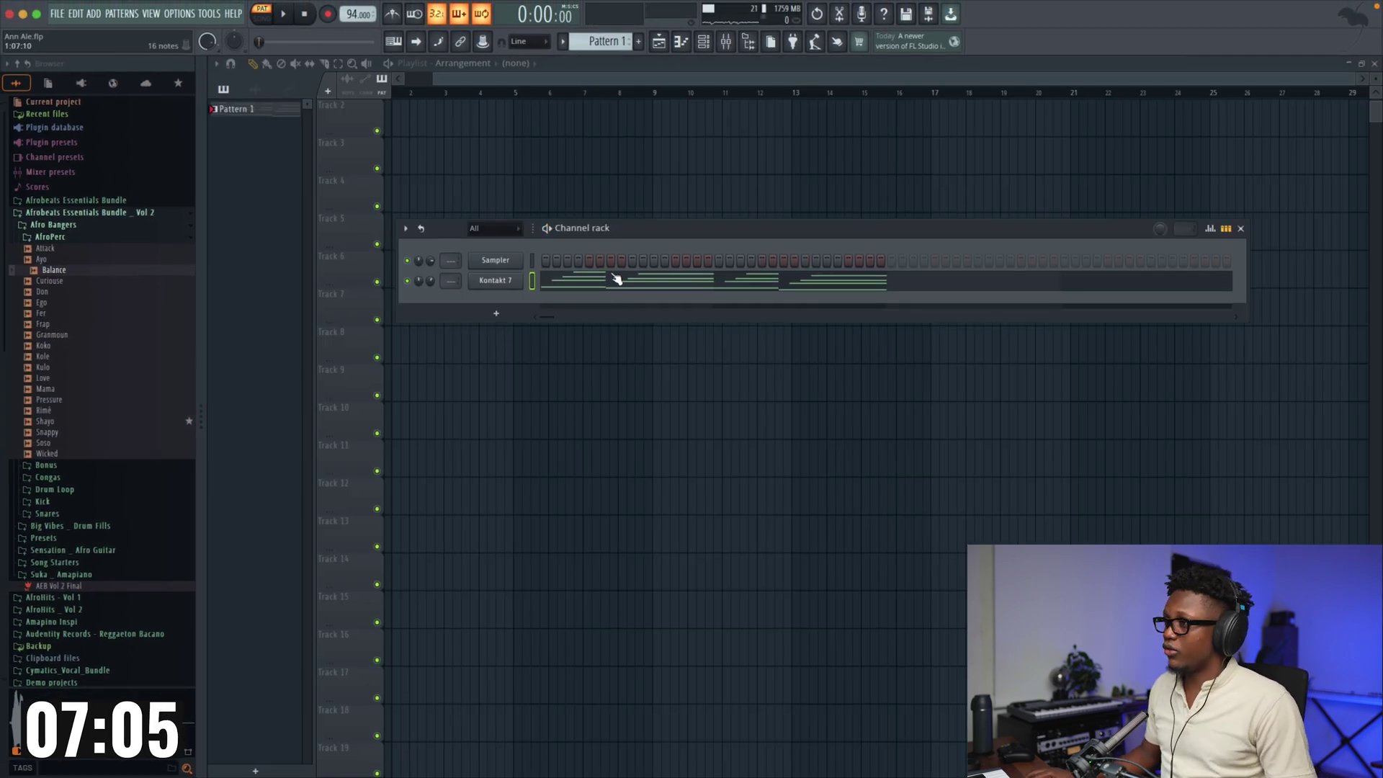
Step: Duplicate the two-bar Kontakt 7 progression into bars 3 and 4, then close the piano roll
{"action": "left_click", "coordinate": [616, 279]}
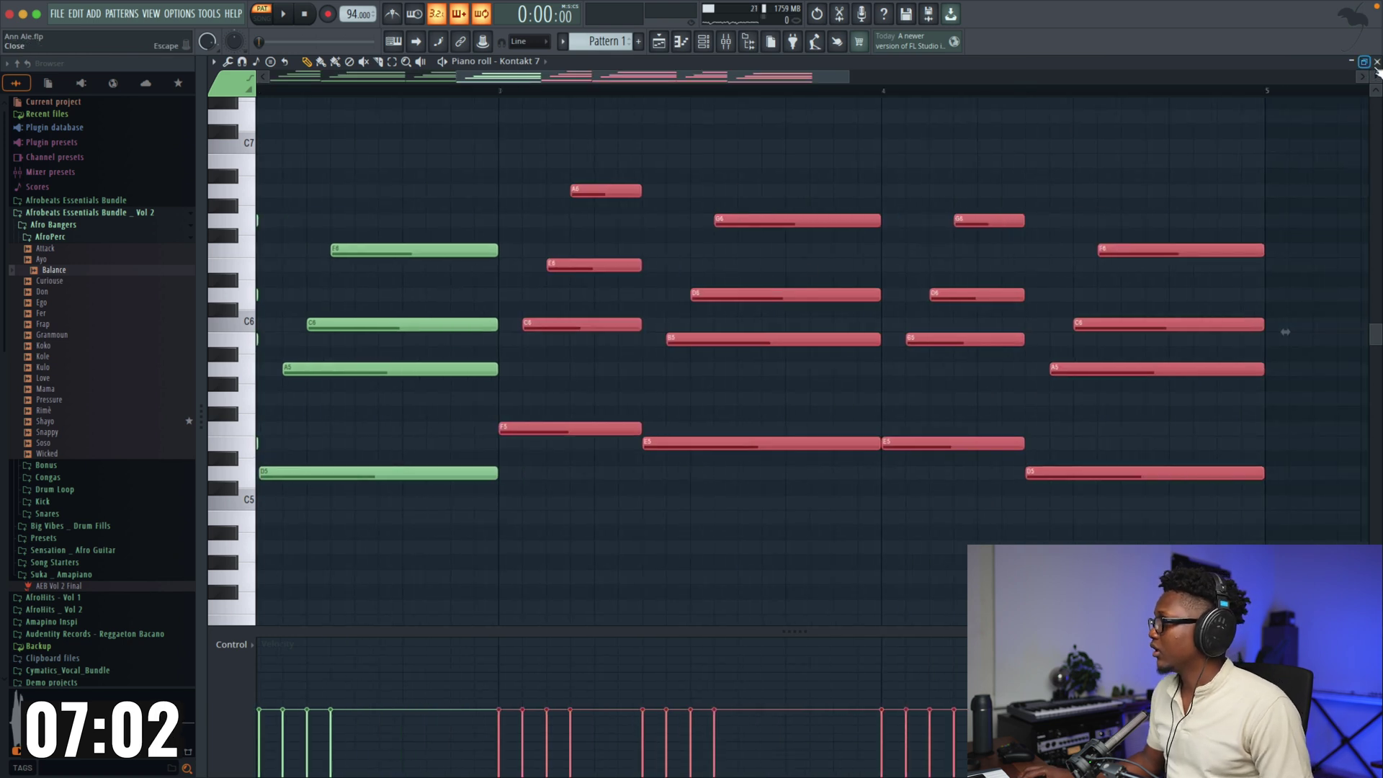
{"action": "left_click", "coordinate": [1377, 62]}
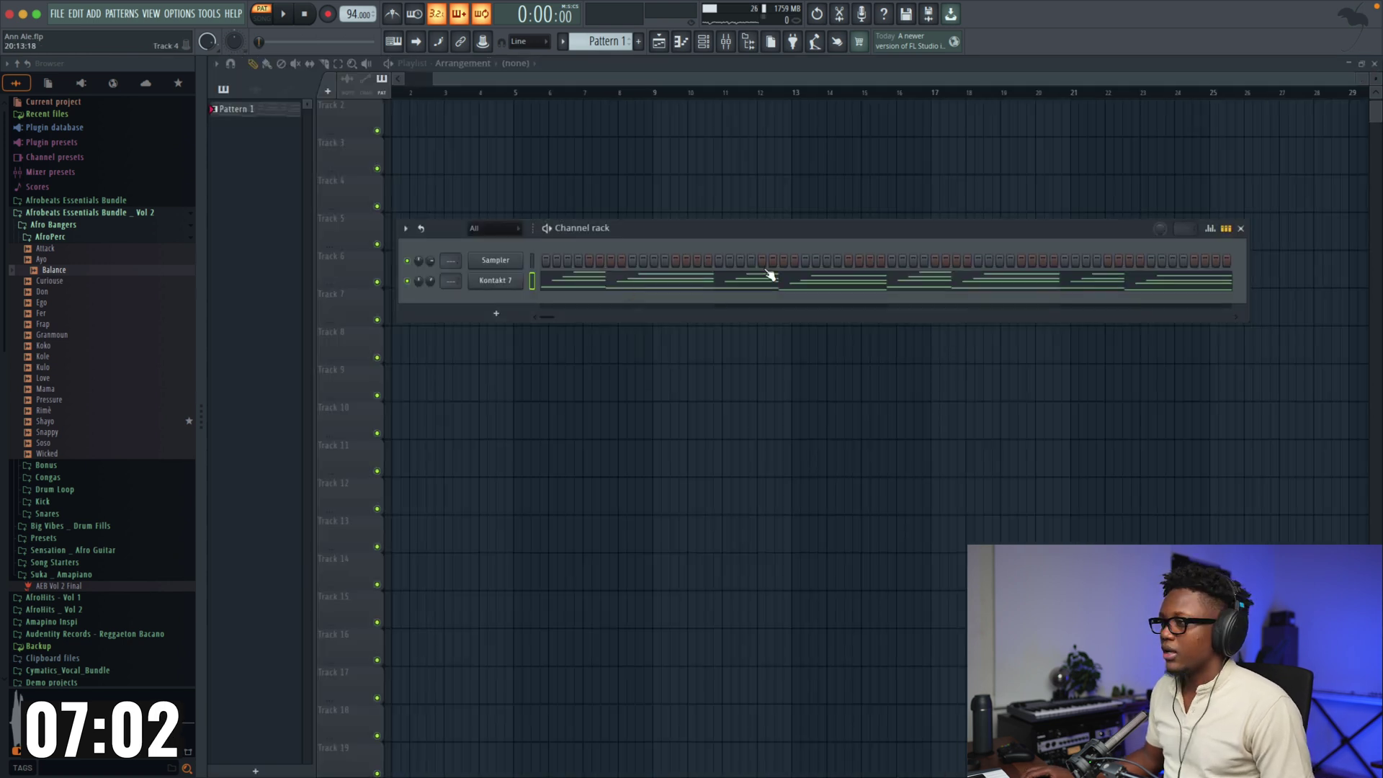
Step: Set the IR Reverb mix to 30% in Electric Sunburst Deluxe's Amps & FX while the pattern plays
{"action": "left_click", "coordinate": [507, 282]}
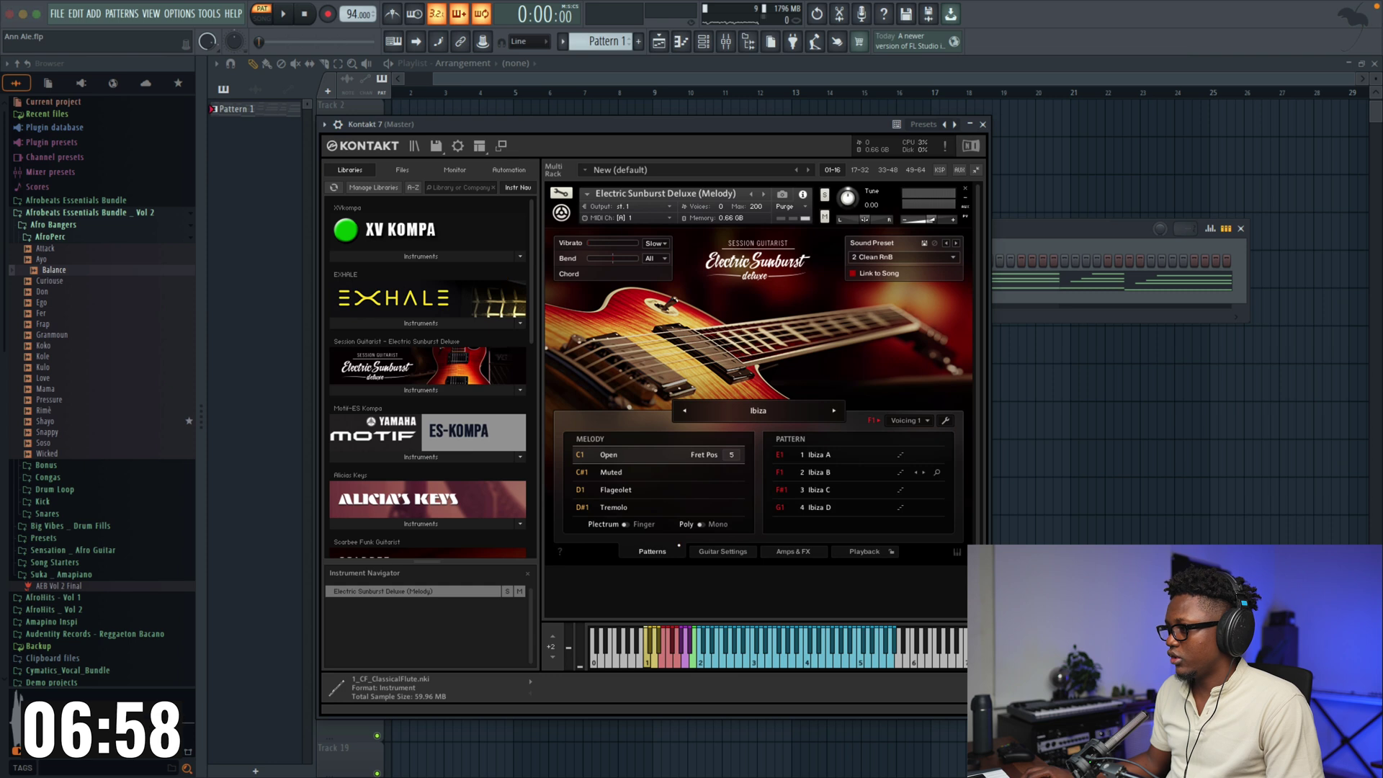
{"action": "left_click", "coordinate": [792, 552]}
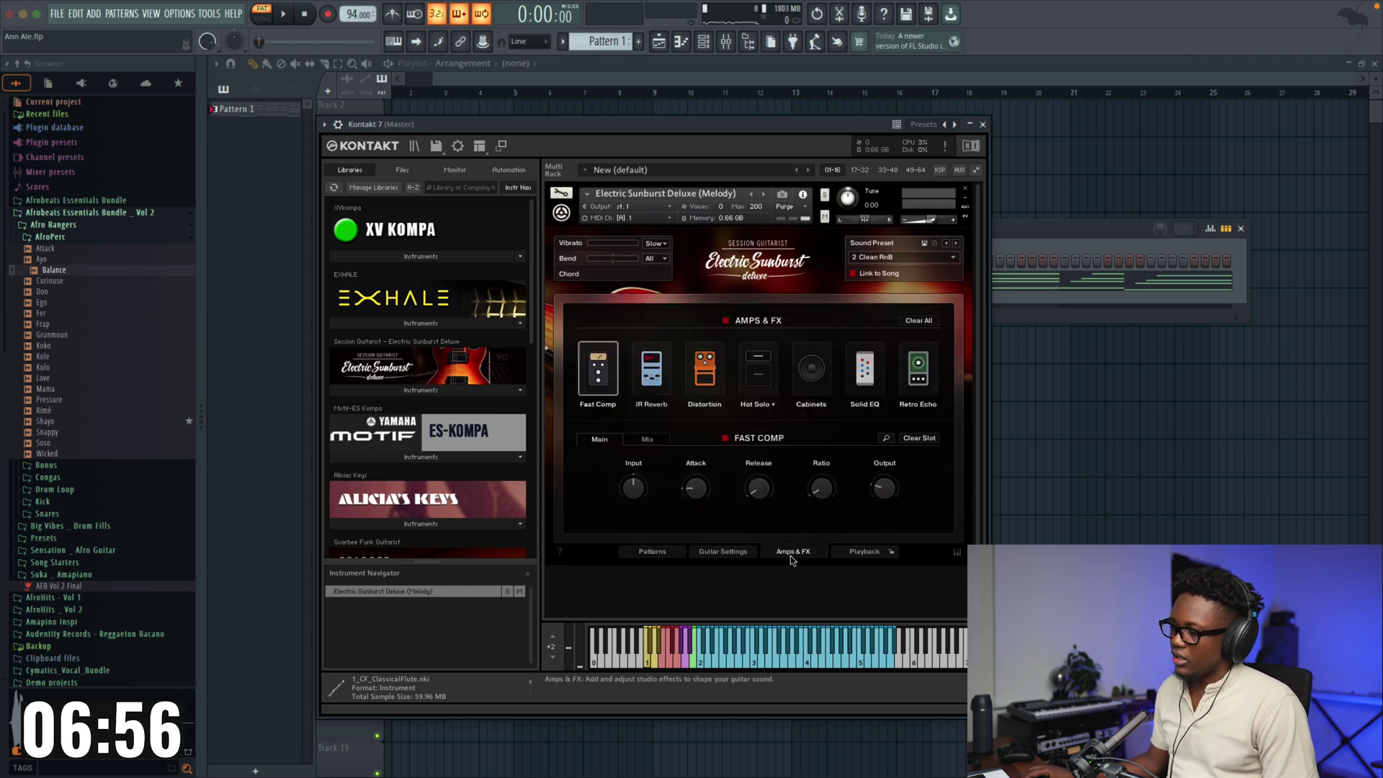
{"action": "key", "text": "space"}
{"action": "left_click", "coordinate": [651, 369]}
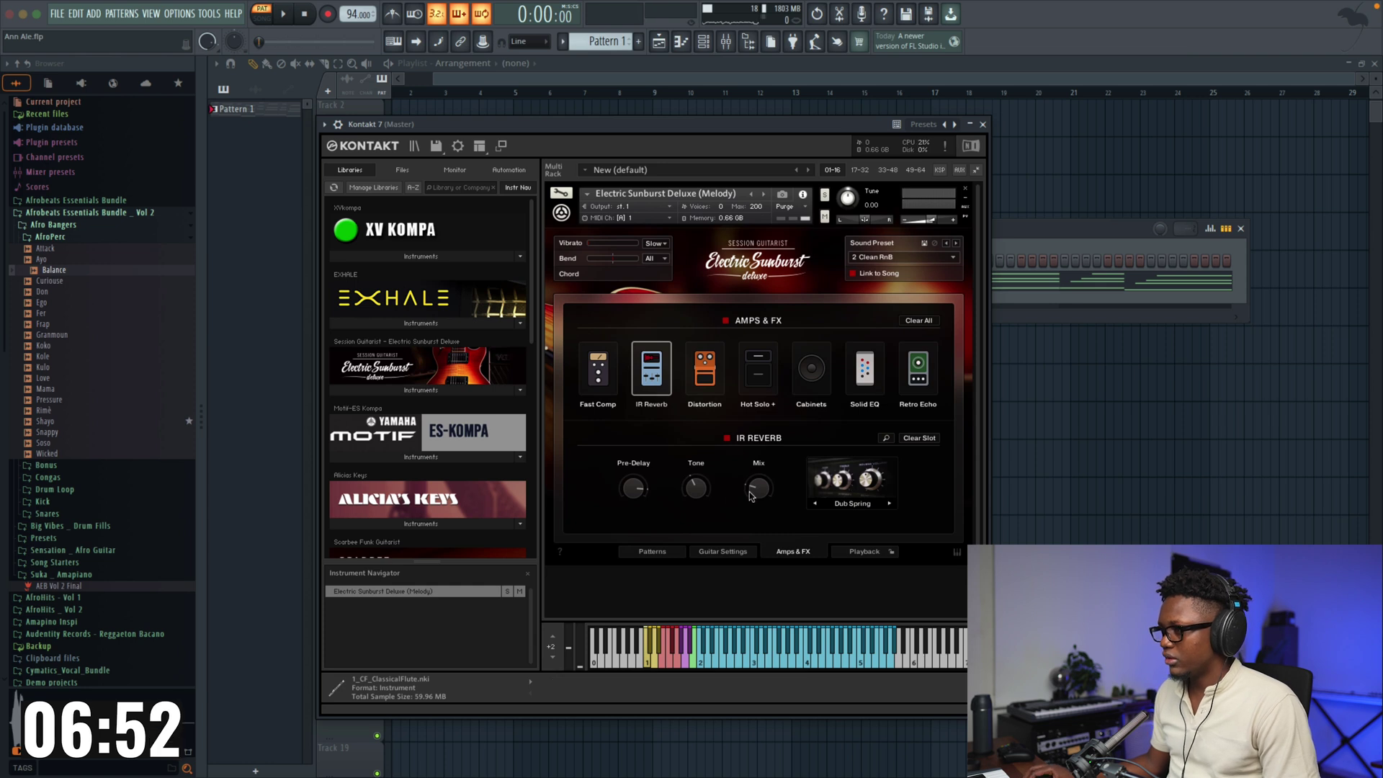
{"action": "mouse_move", "coordinate": [758, 495]}
{"action": "left_mouse_down"}
{"action": "mouse_move", "coordinate": [763, 444]}
{"action": "mouse_move", "coordinate": [768, 496]}
{"action": "left_mouse_up"}
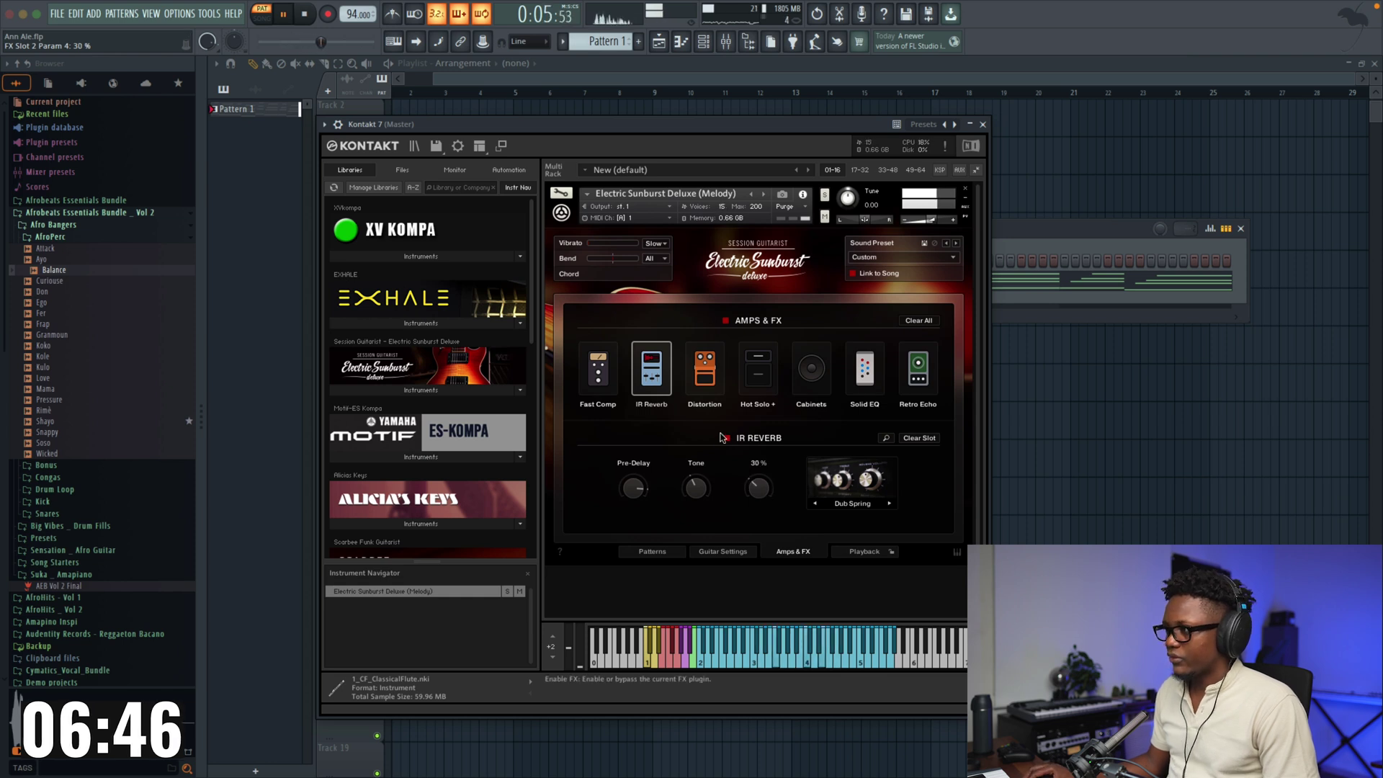
{"action": "key", "text": "space"}
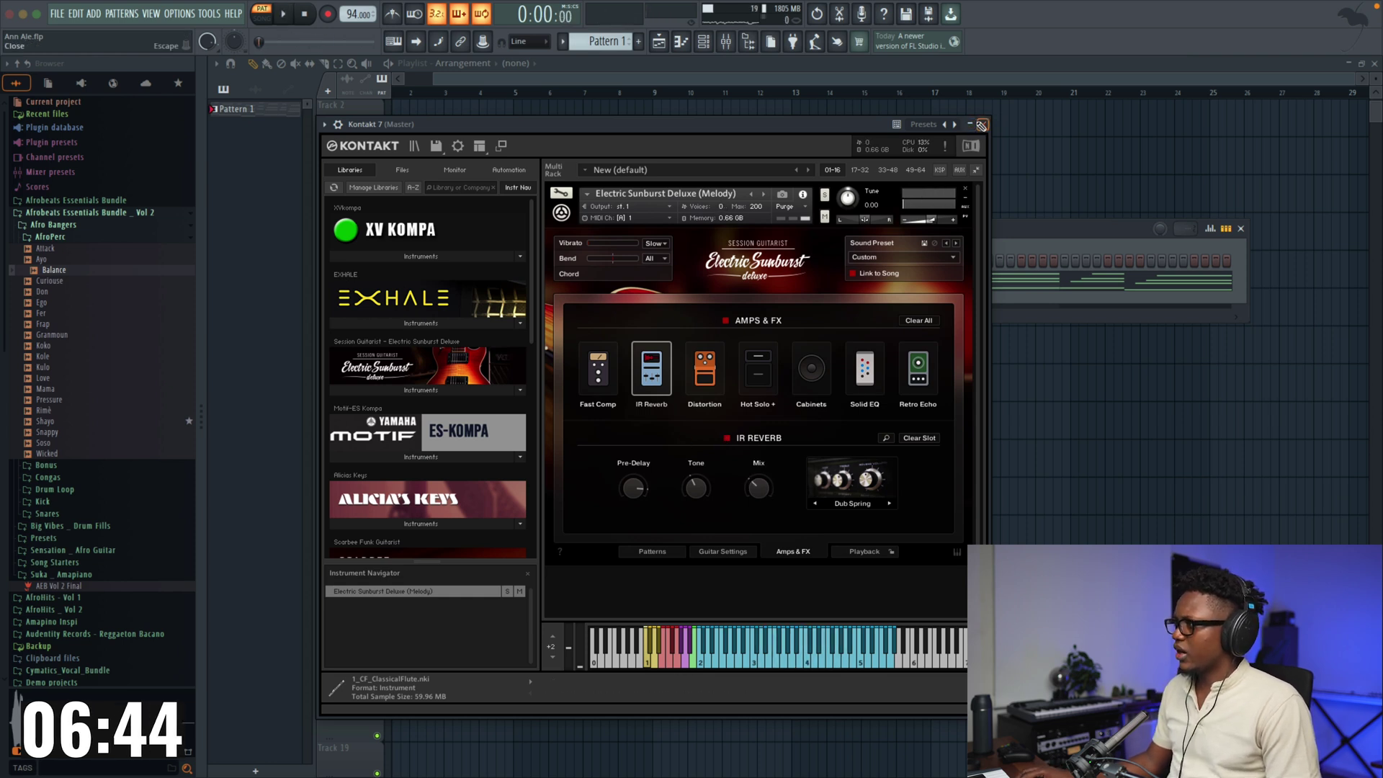
Step: Close the Kontakt window and give the Kontakt 7 channel the preset Guitar name, colour and icon
{"action": "left_click", "coordinate": [971, 125]}
{"action": "left_click", "coordinate": [508, 288]}
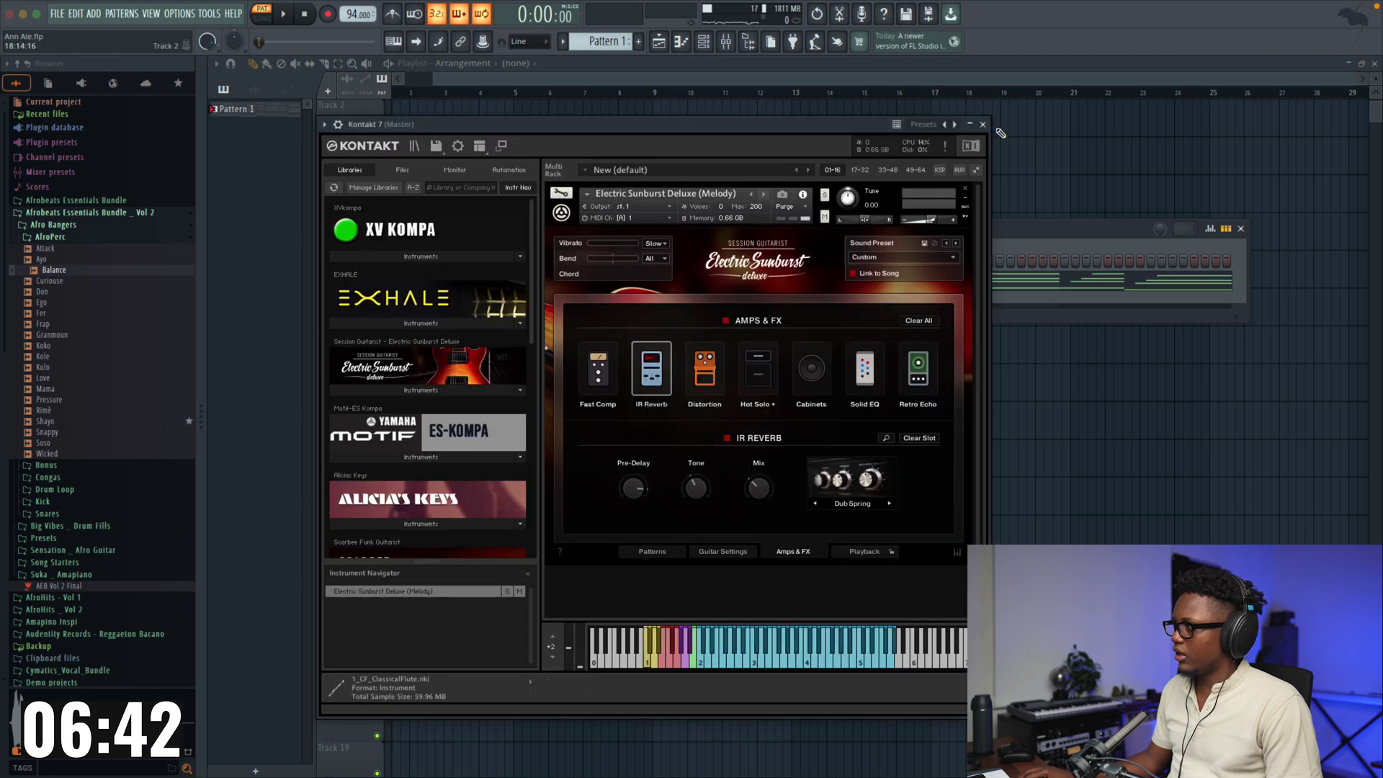
{"action": "left_click", "coordinate": [971, 125]}
{"action": "right_click", "coordinate": [502, 284]}
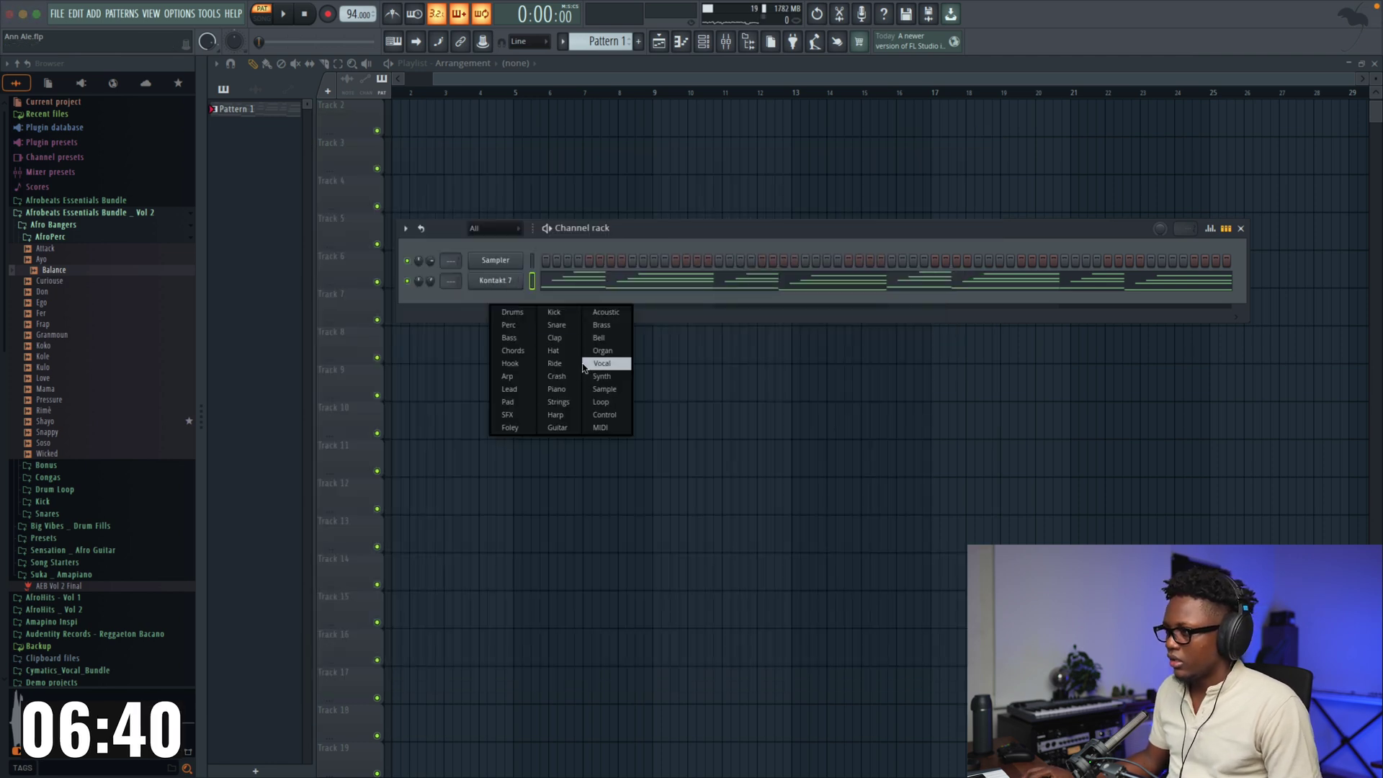
{"action": "left_click", "coordinate": [556, 428]}
Step: Assign the Guitar channel to free mixer track 1 and close its plugin window
{"action": "left_click", "coordinate": [497, 285]}
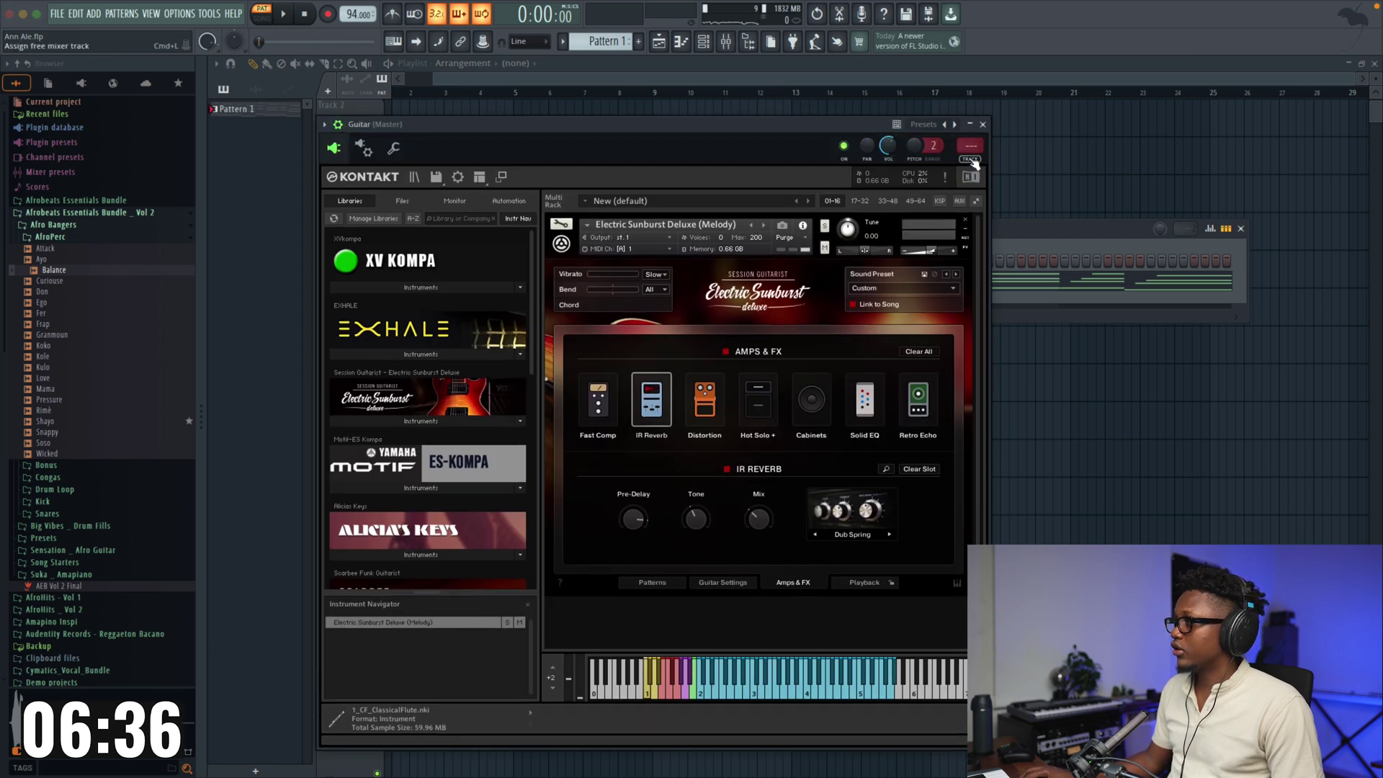
{"action": "left_click", "coordinate": [971, 147]}
{"action": "left_click", "coordinate": [983, 124]}
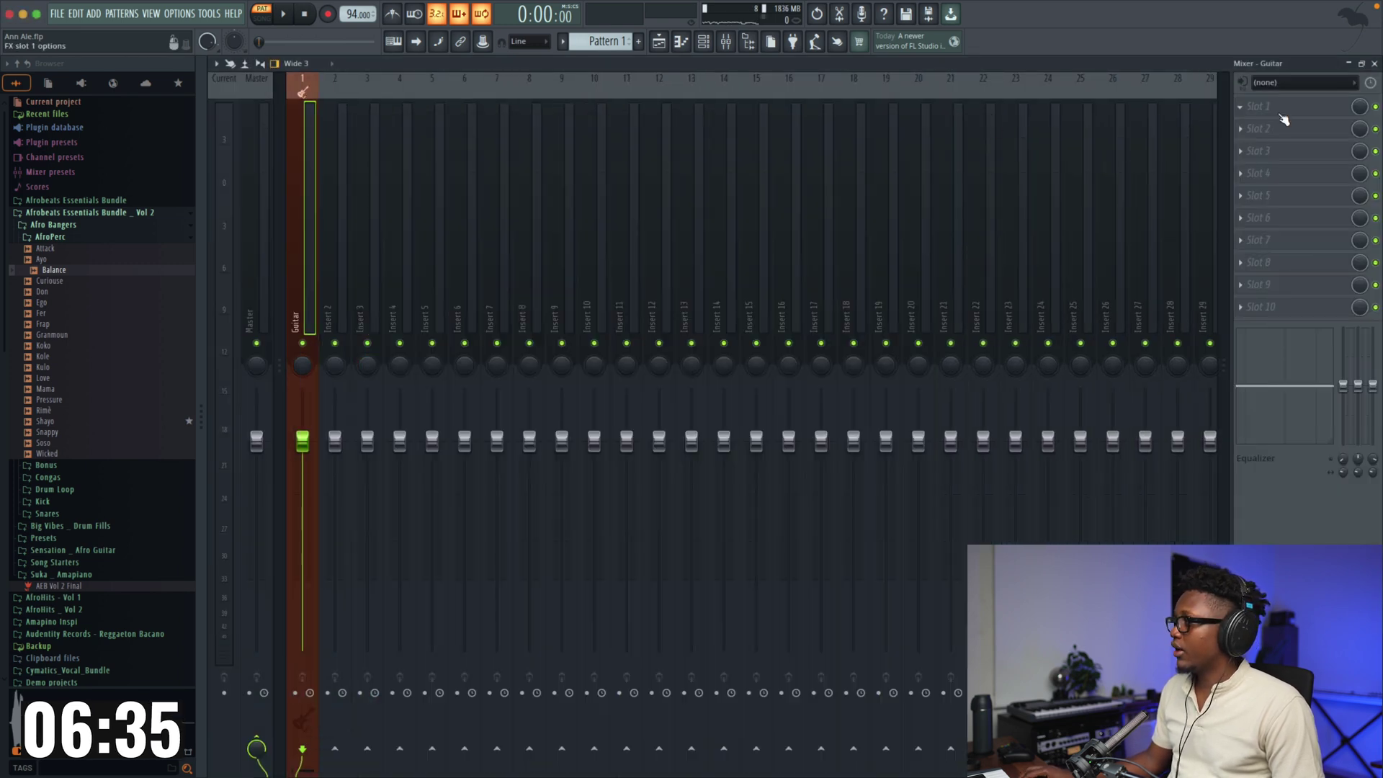
Step: Load Fruity Parametric EQ 2 into the first effect slot of the Guitar mixer track
{"action": "left_click", "coordinate": [1241, 110]}
{"action": "mouse_move", "coordinate": [1052, 138]}
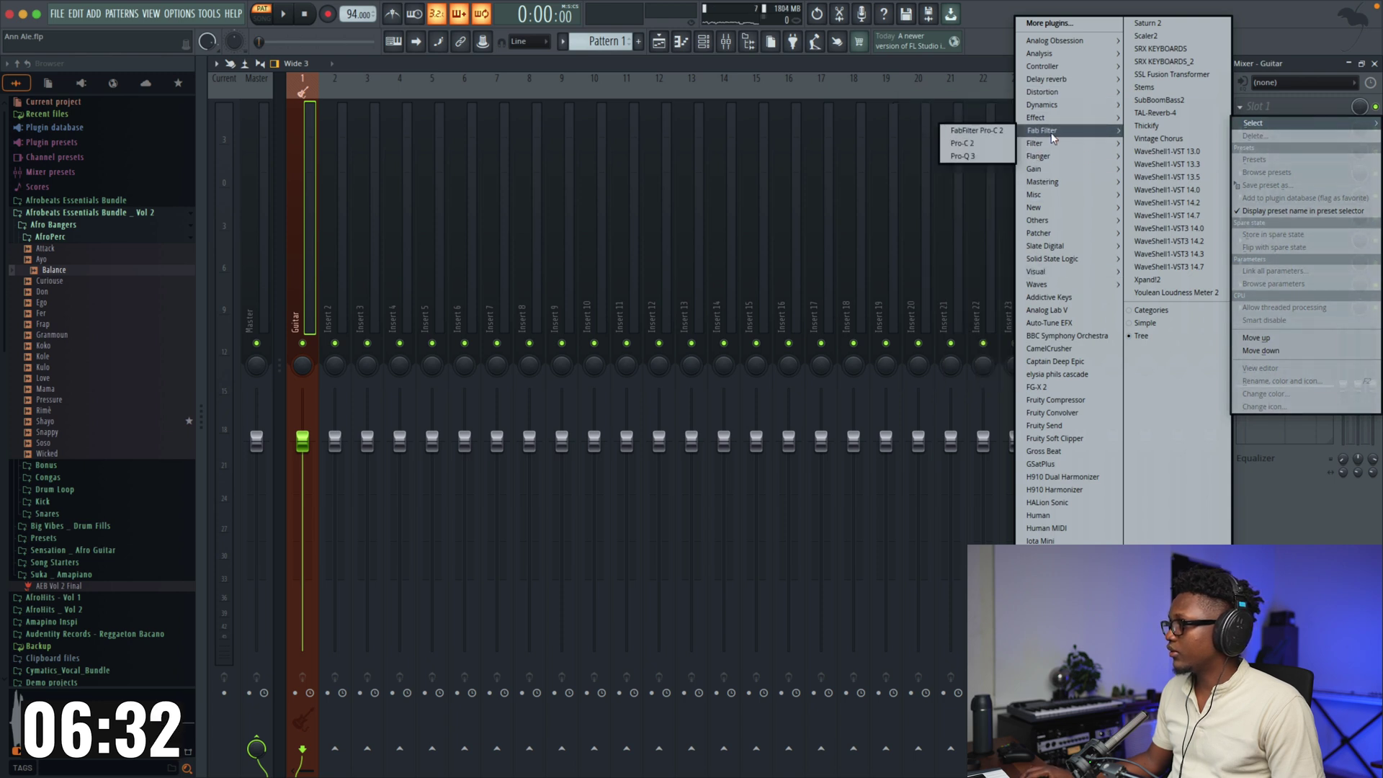
{"action": "left_click", "coordinate": [967, 208]}
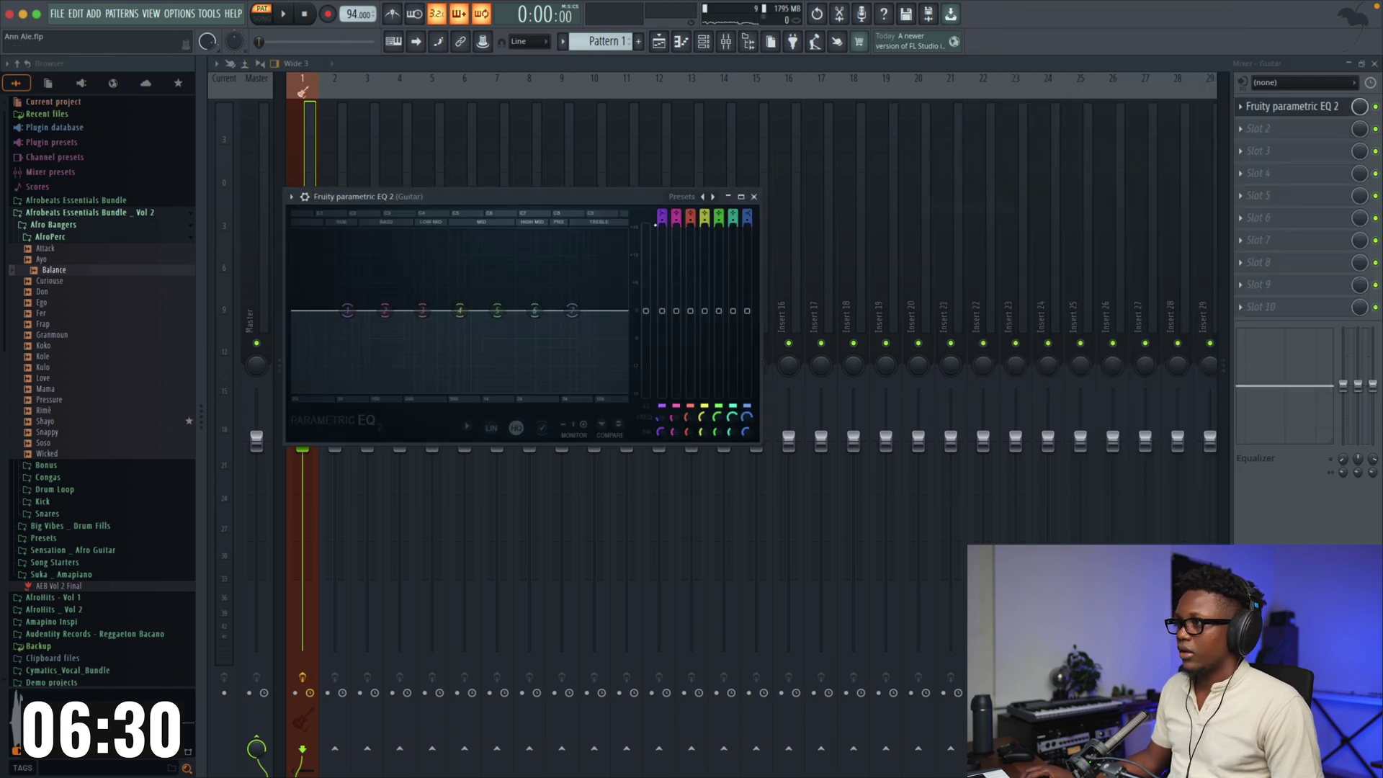
Step: Set EQ band 1 to high pass at about 151 Hz during playback, then close the equalizer
{"action": "left_click_drag", "start_coordinate": [661, 216], "coordinate": [661, 242]}
{"action": "key", "text": "space"}
{"action": "left_click_drag", "start_coordinate": [347, 310], "coordinate": [384, 316]}
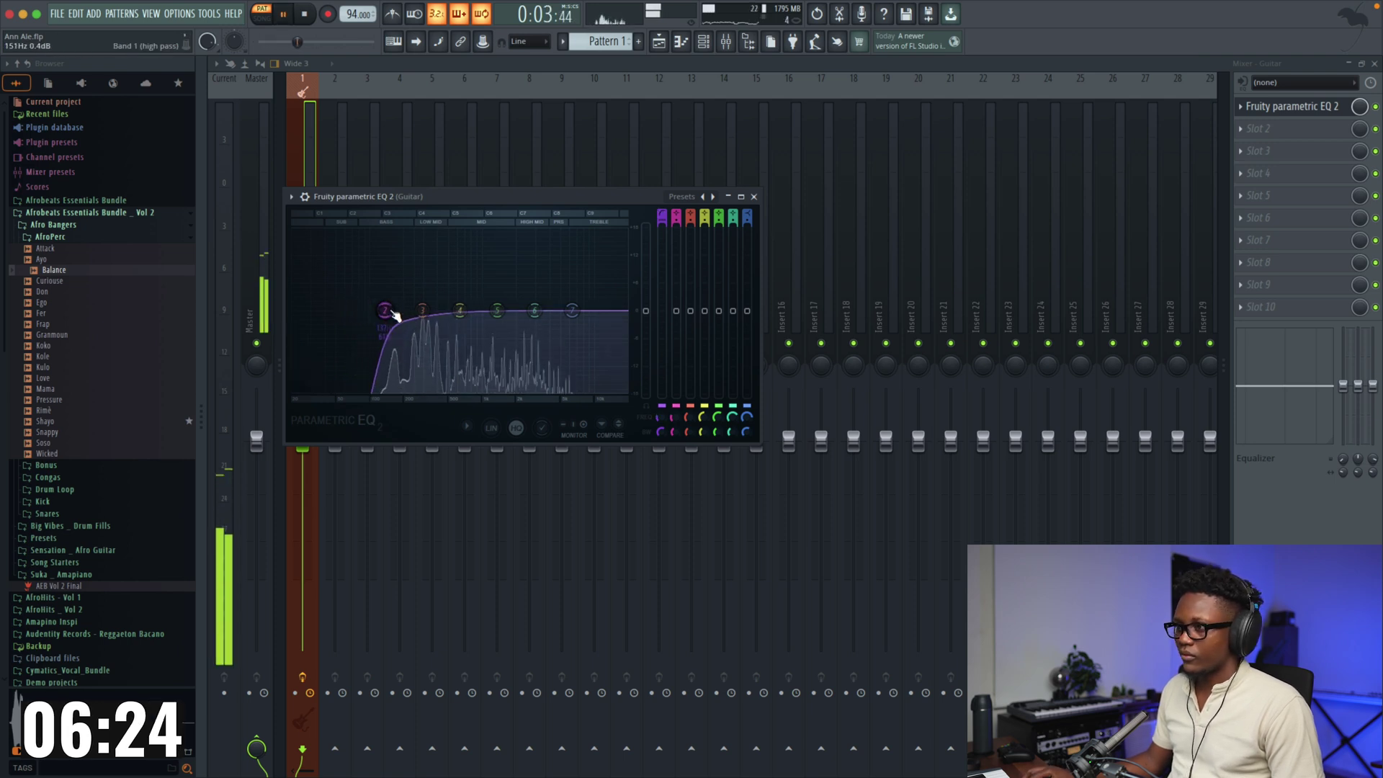
{"action": "key", "text": "space"}
{"action": "left_click", "coordinate": [753, 196]}
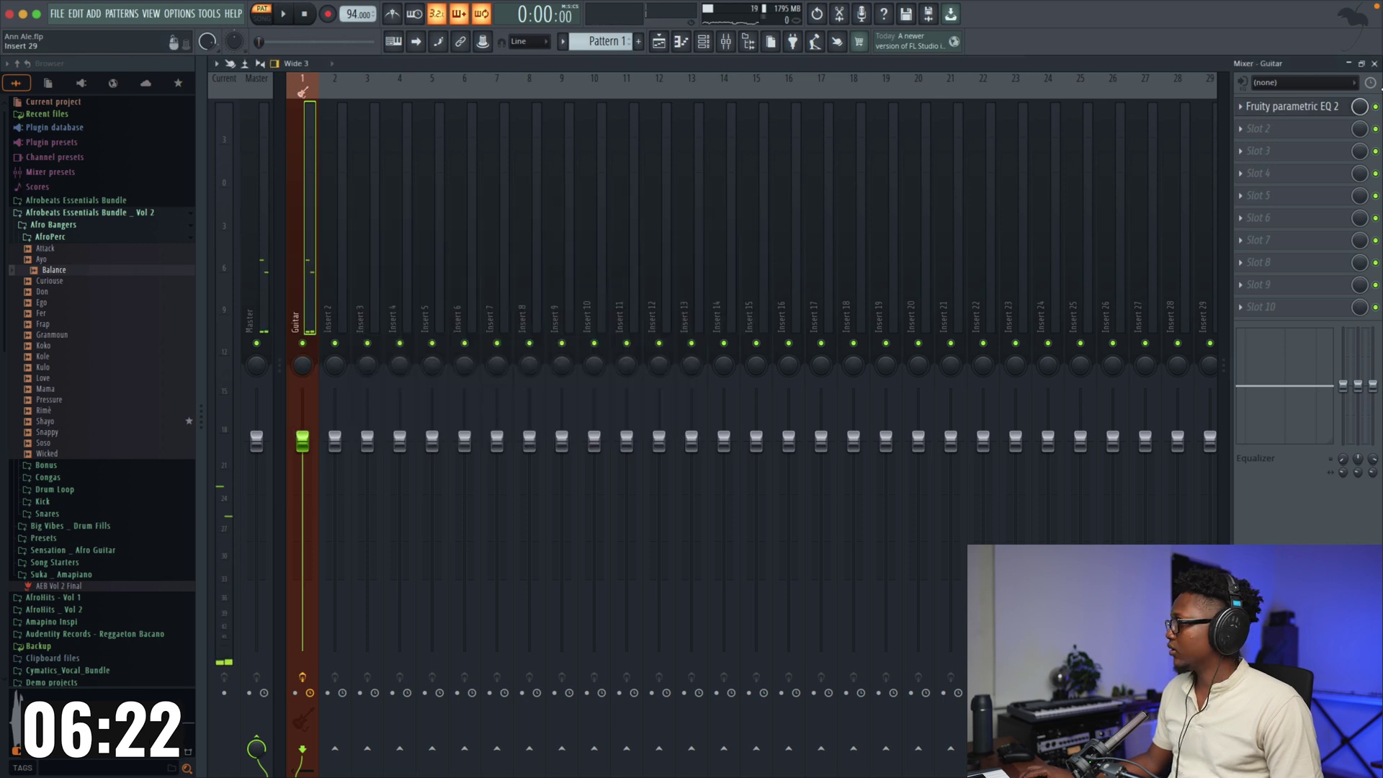
Step: Close the mixer and place Pattern 1 on Track 3 of the playlist, starting at bar 1
{"action": "left_click", "coordinate": [1374, 64]}
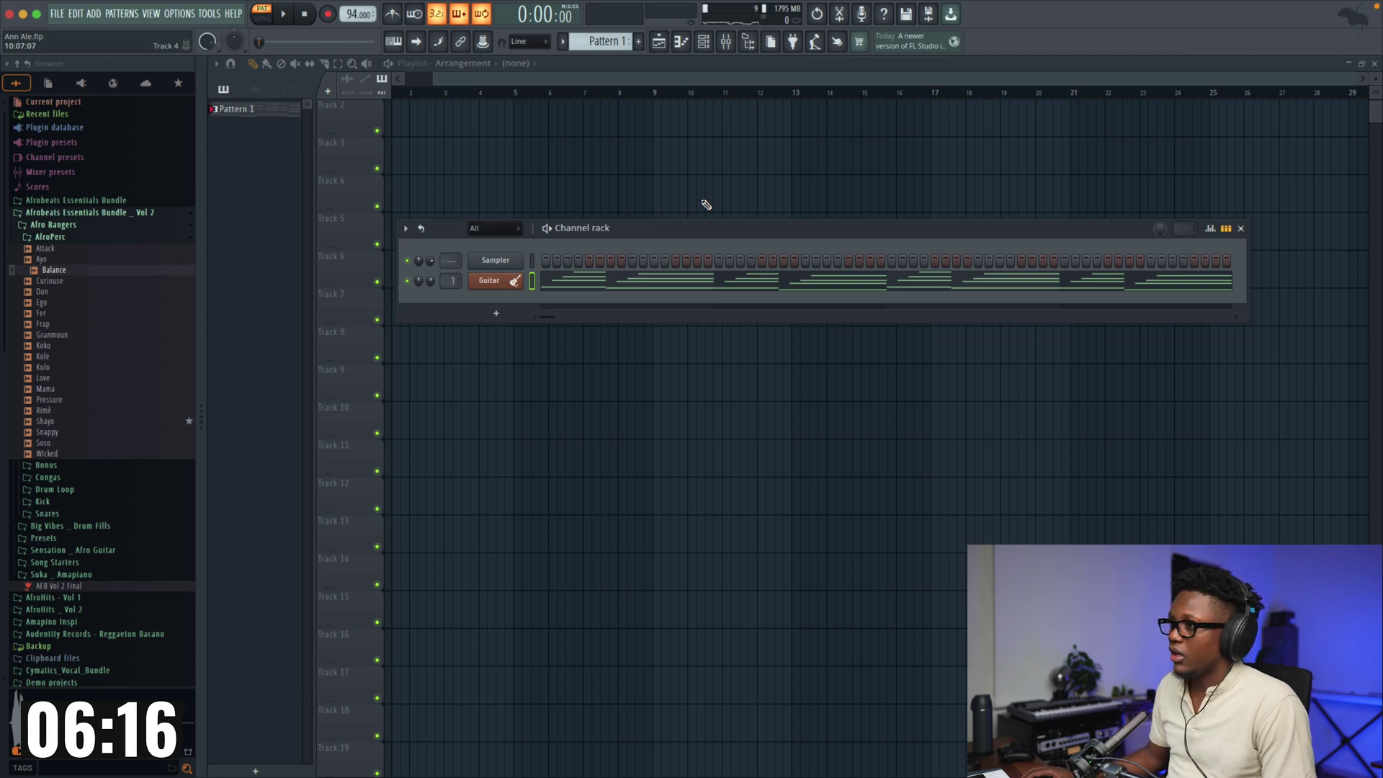
{"action": "left_click_drag", "start_coordinate": [469, 138], "coordinate": [308, 141]}
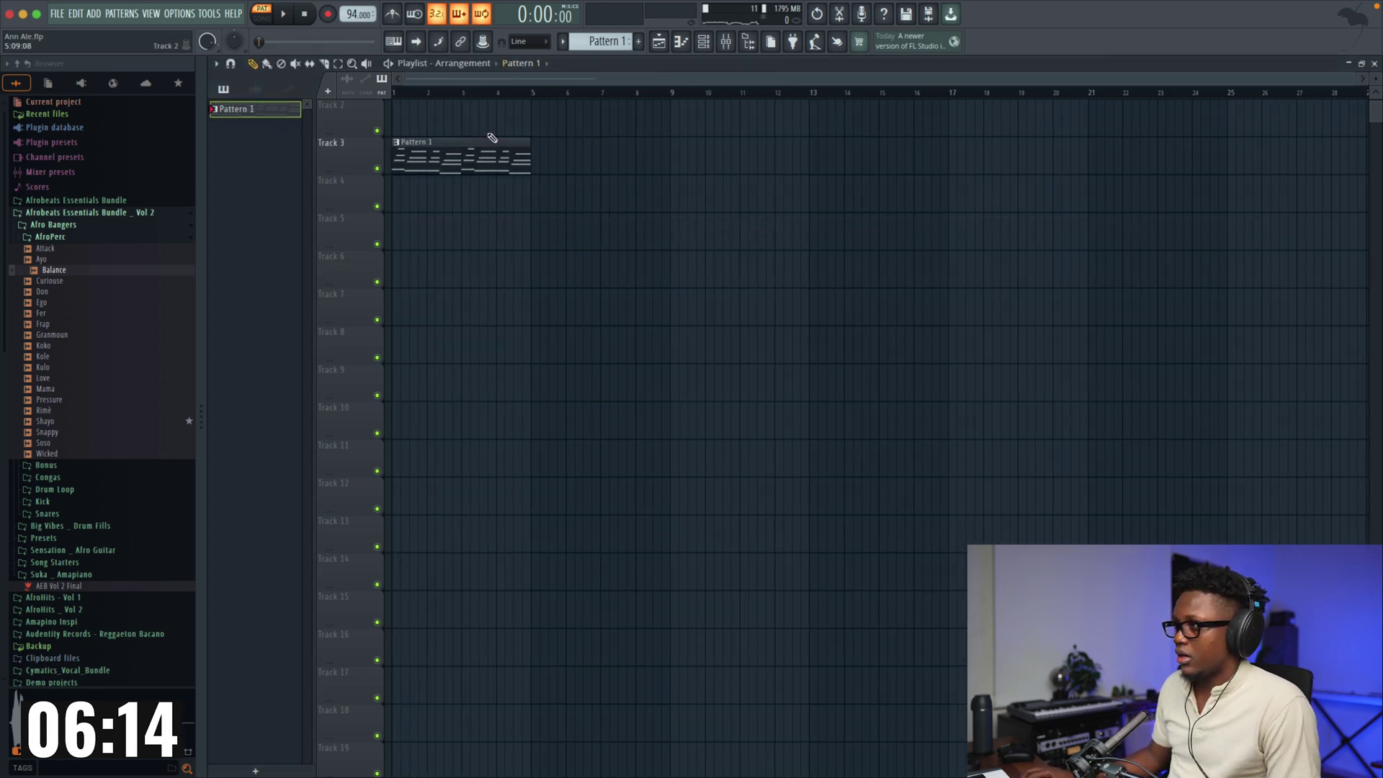
Step: Collapse the AfroPerc samples and open the Drum Loop folder inside Afro Bangers
{"action": "left_click_drag", "start_coordinate": [1351, 77], "coordinate": [801, 78]}
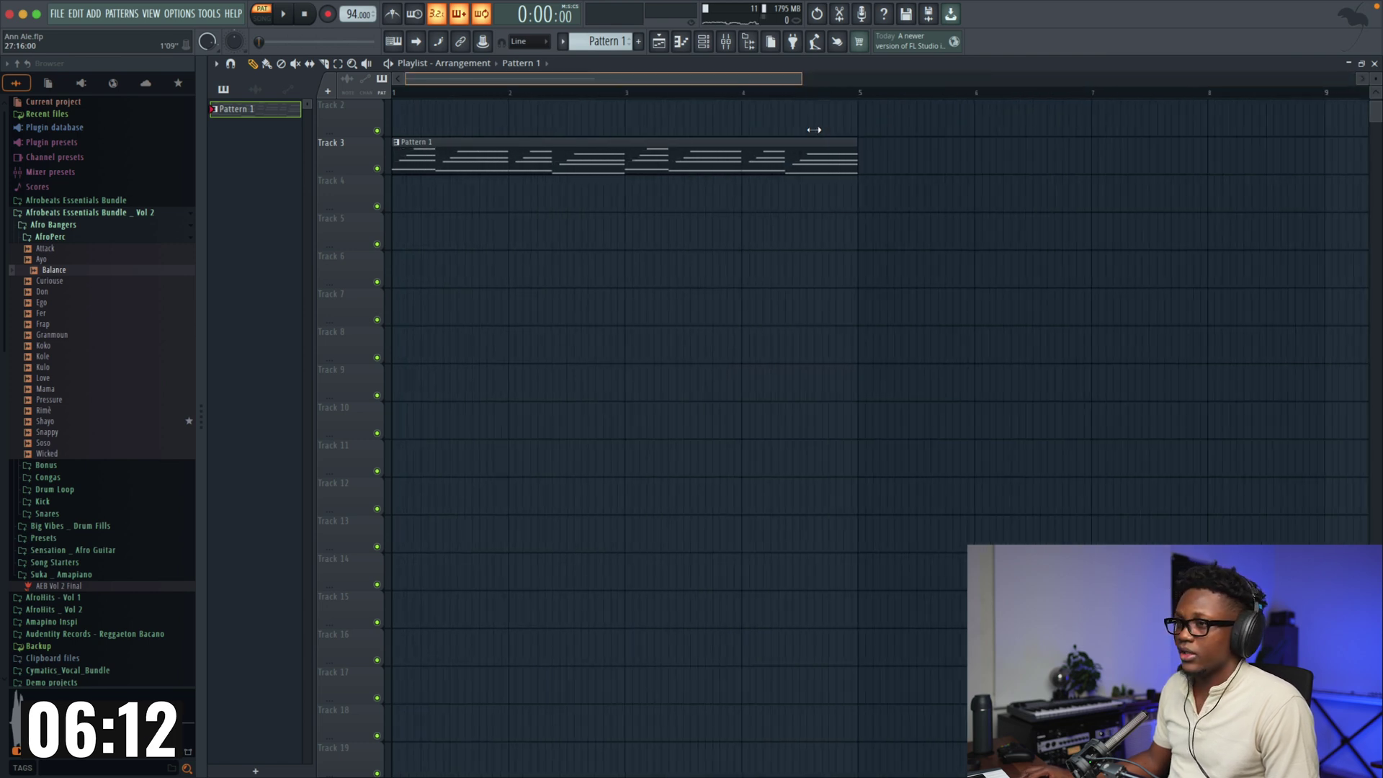
{"action": "scroll", "coordinate": [80, 262], "scroll_direction": "down", "scroll_amount": 2}
{"action": "scroll", "coordinate": [105, 207], "scroll_direction": "down", "scroll_amount": 2}
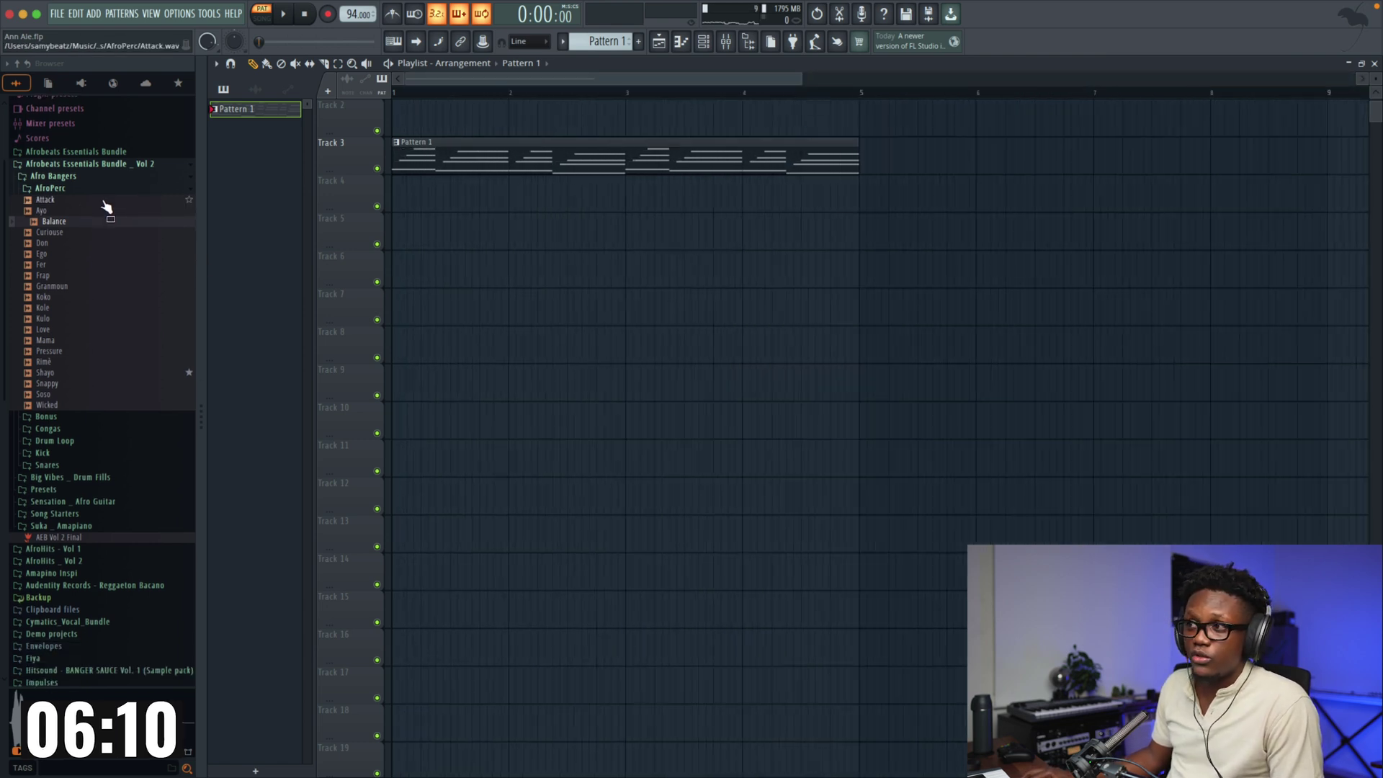
{"action": "scroll", "coordinate": [67, 210], "scroll_direction": "up", "scroll_amount": 3}
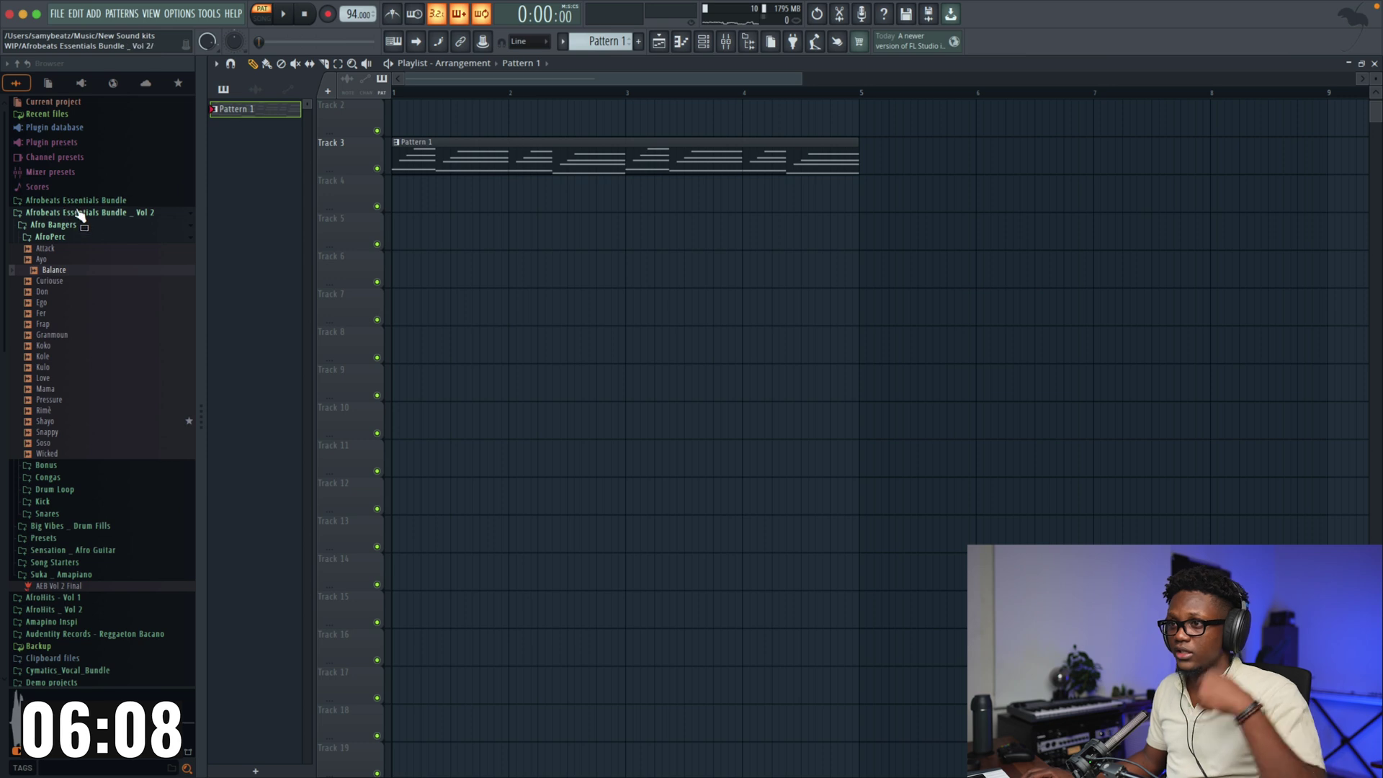
{"action": "left_click", "coordinate": [53, 225]}
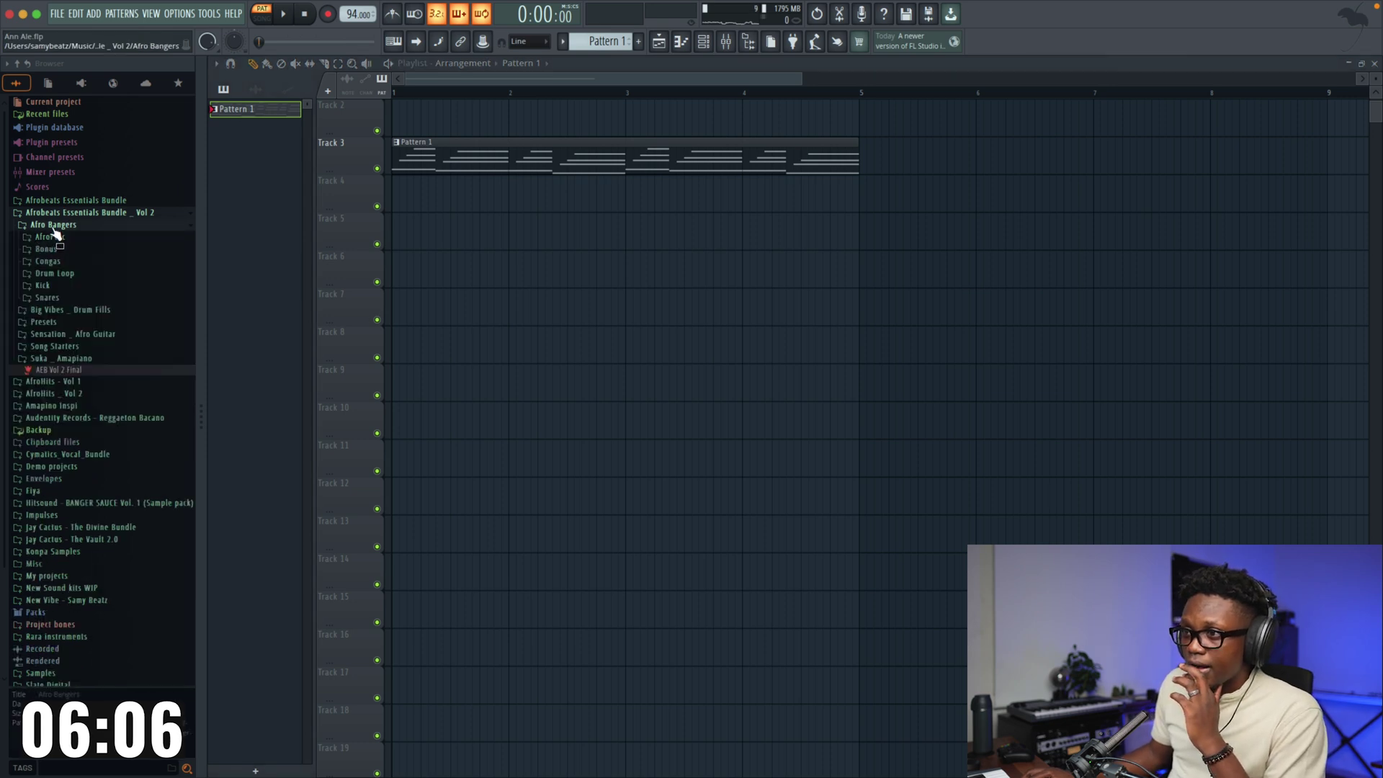
{"action": "left_click", "coordinate": [60, 226]}
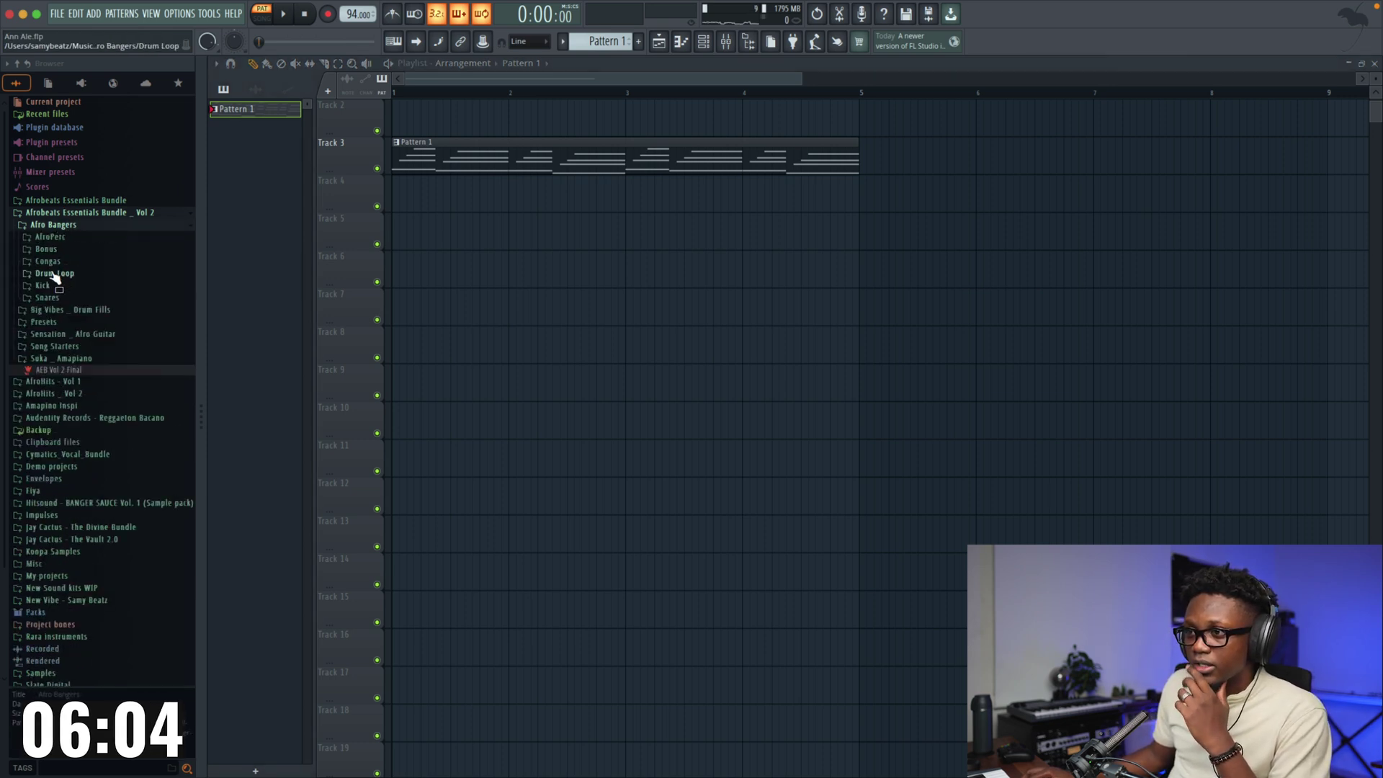
{"action": "left_click", "coordinate": [54, 275]}
Step: Audition the loops in the Drum Loop folder, including Location, Lonely, Meta, Natural, Poko, Nana and Legs
{"action": "left_click", "coordinate": [80, 353]}
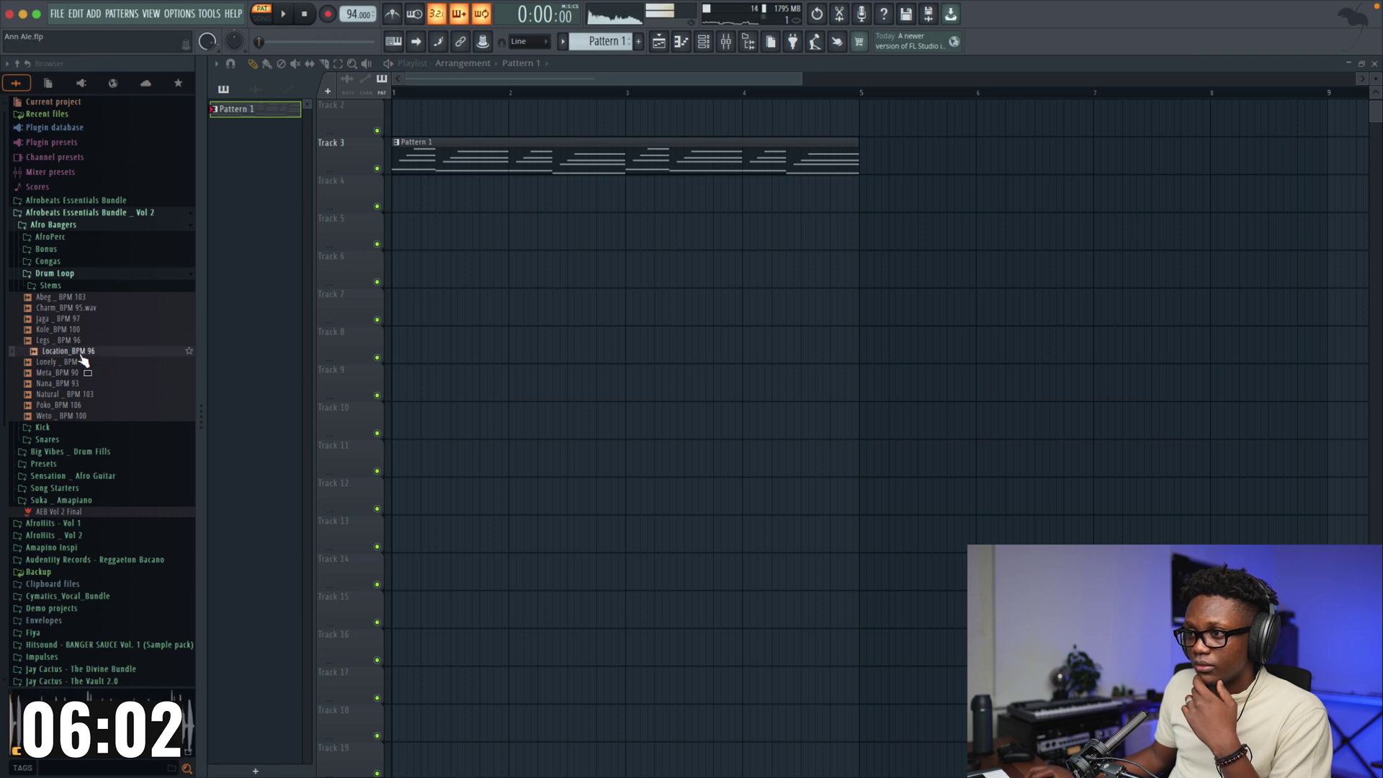
{"action": "left_click", "coordinate": [89, 364]}
{"action": "left_click", "coordinate": [69, 374]}
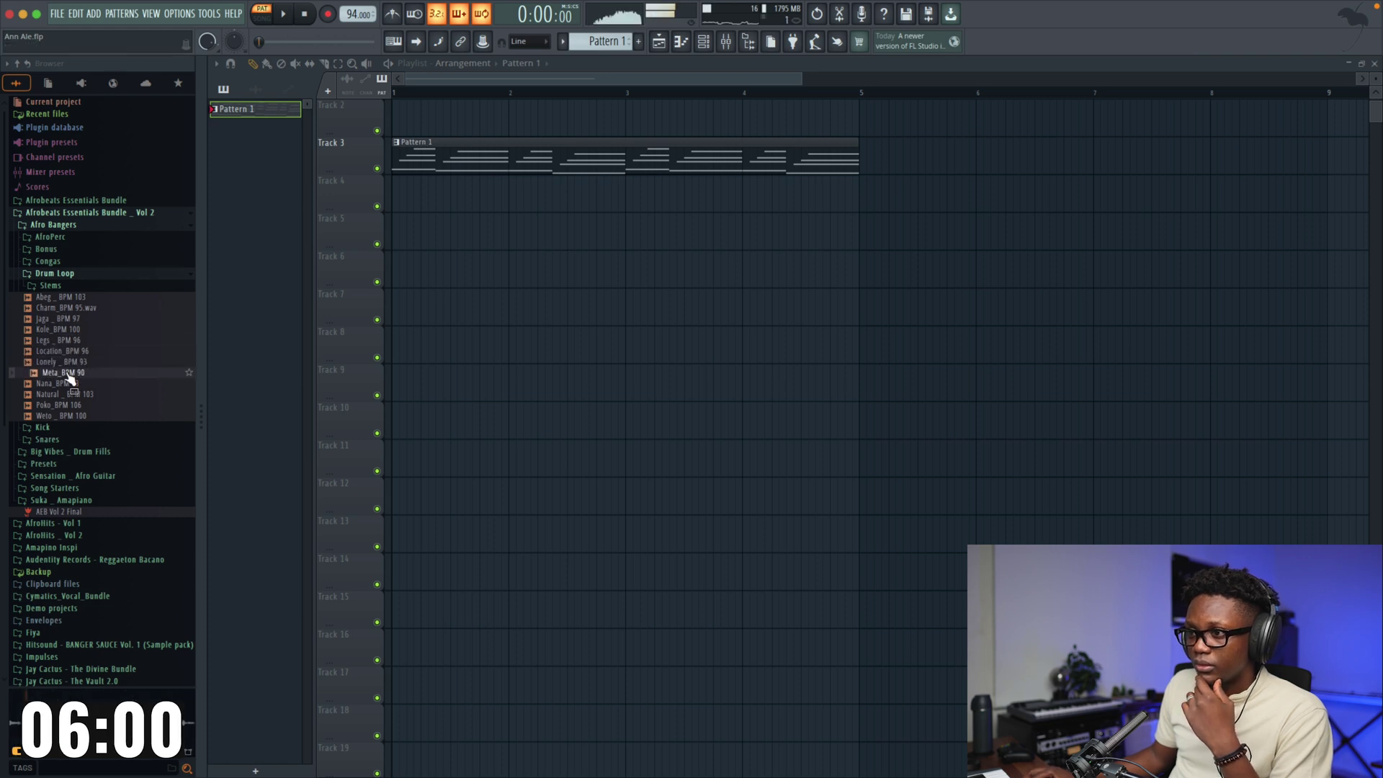
{"action": "left_click", "coordinate": [72, 395]}
{"action": "left_click", "coordinate": [74, 406]}
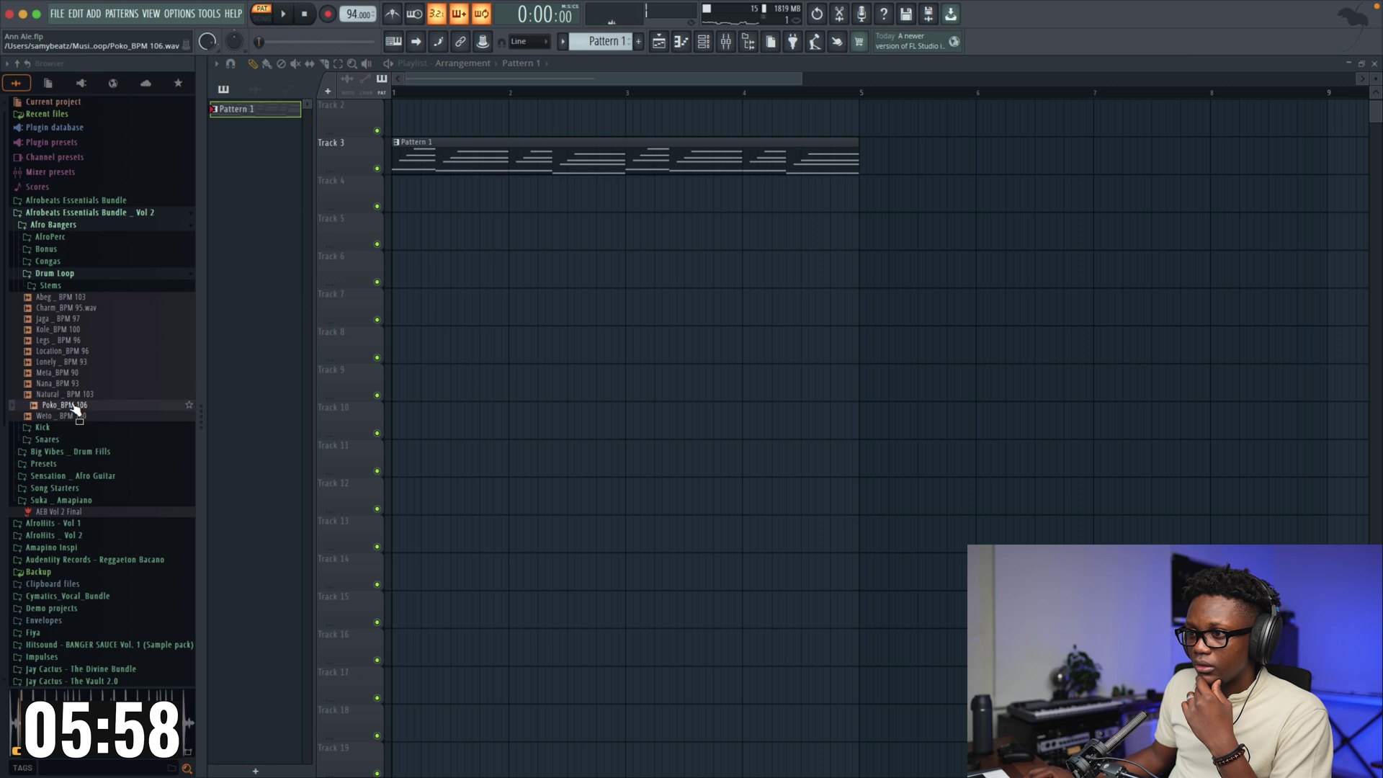
{"action": "left_click", "coordinate": [80, 417]}
{"action": "left_click", "coordinate": [72, 394]}
{"action": "left_click", "coordinate": [70, 384]}
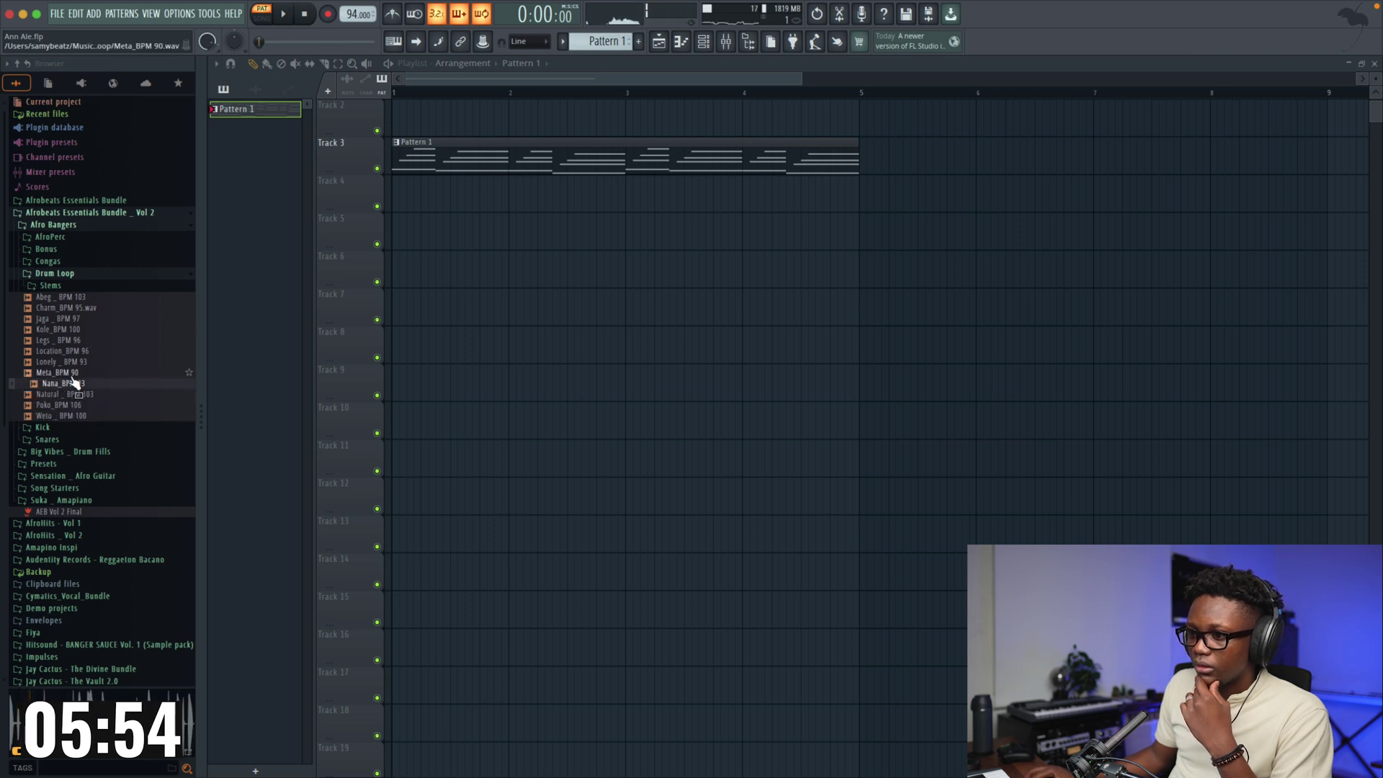
{"action": "left_click", "coordinate": [61, 375]}
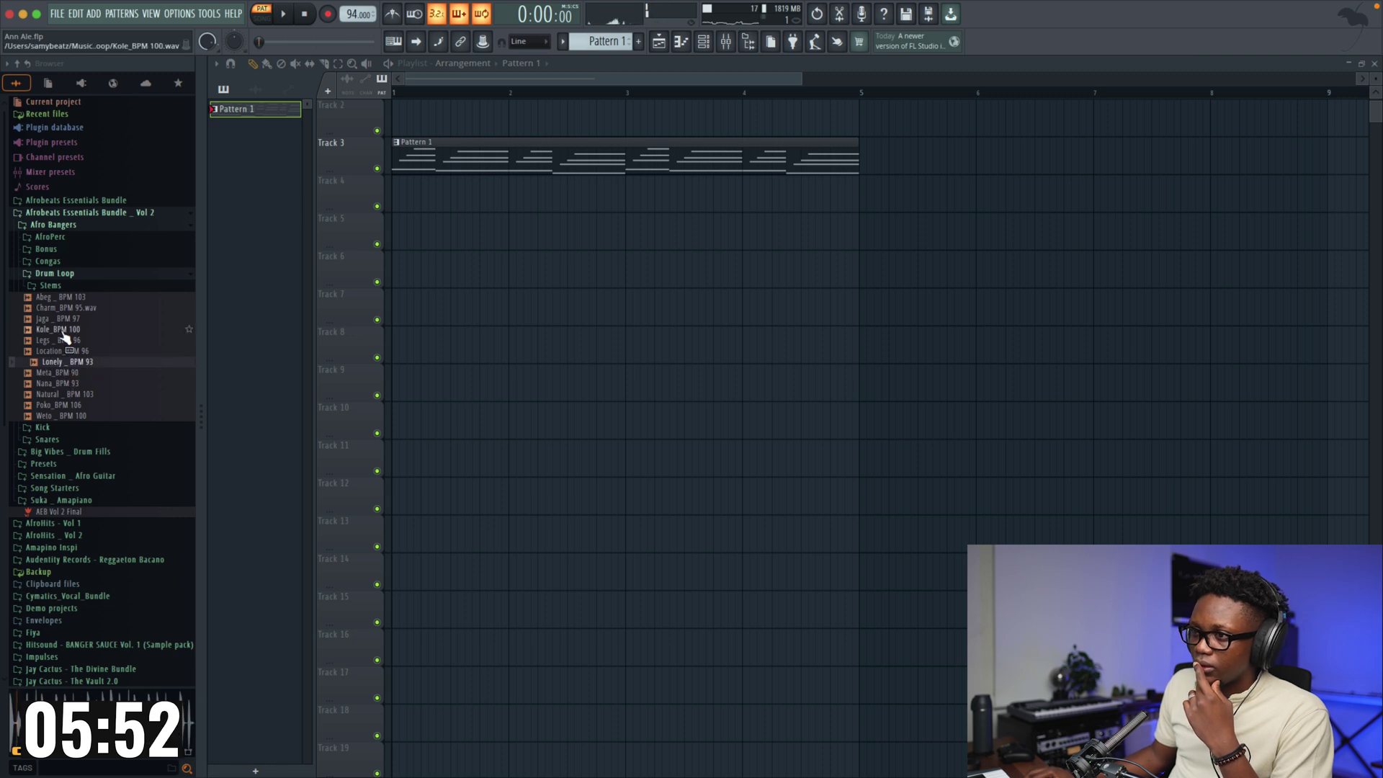
{"action": "left_click", "coordinate": [67, 352]}
{"action": "left_click", "coordinate": [61, 344]}
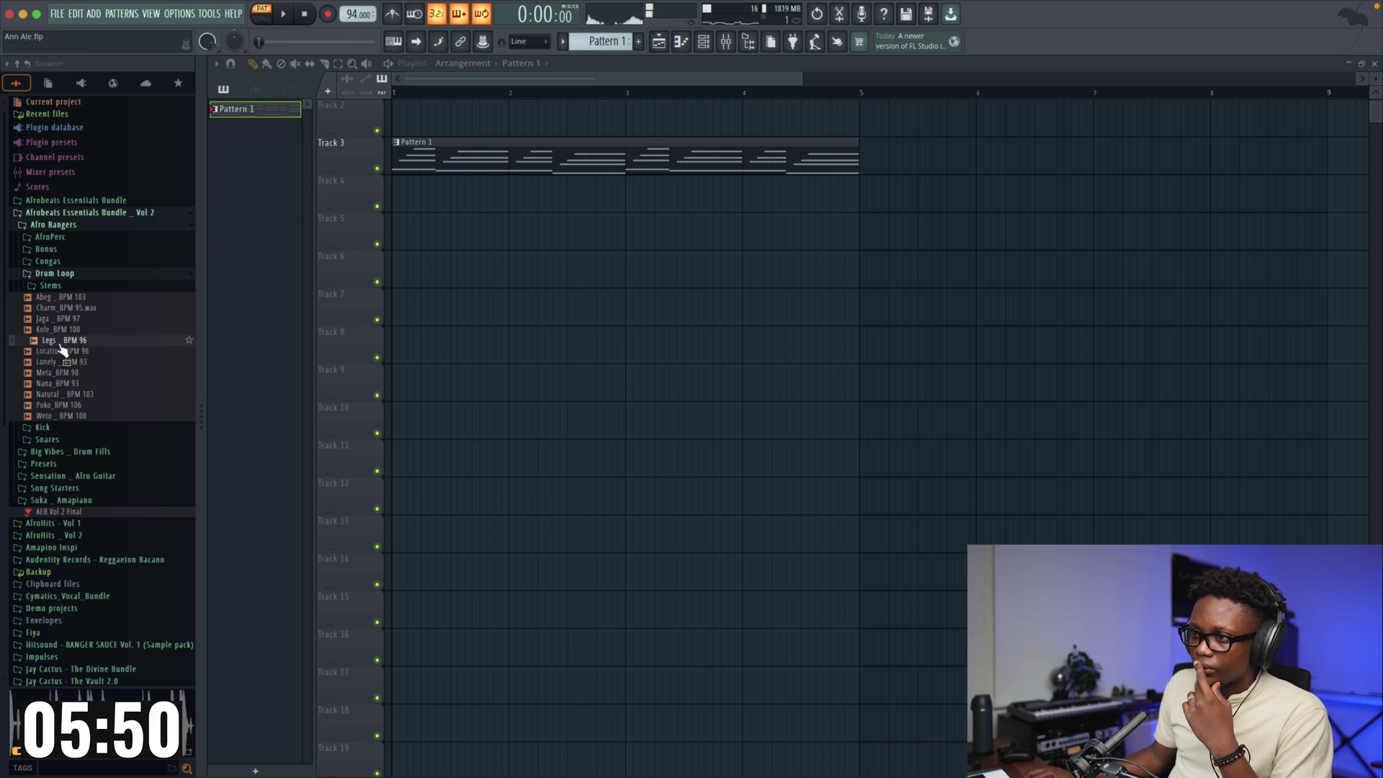
{"action": "left_click", "coordinate": [62, 310]}
{"action": "left_click", "coordinate": [64, 298]}
Step: Place the Nana_BPM 93 loop on Track 4 at bar 1 and lower the clip's volume to -4.6 dB during playback
{"action": "left_click", "coordinate": [62, 384]}
{"action": "left_click_drag", "start_coordinate": [64, 387], "coordinate": [397, 193]}
{"action": "key", "text": "space"}
{"action": "scroll", "coordinate": [396, 189], "scroll_direction": "up", "scroll_amount": 1}
{"action": "key", "text": "l"}
{"action": "left_click_drag", "start_coordinate": [625, 247], "coordinate": [625, 268]}
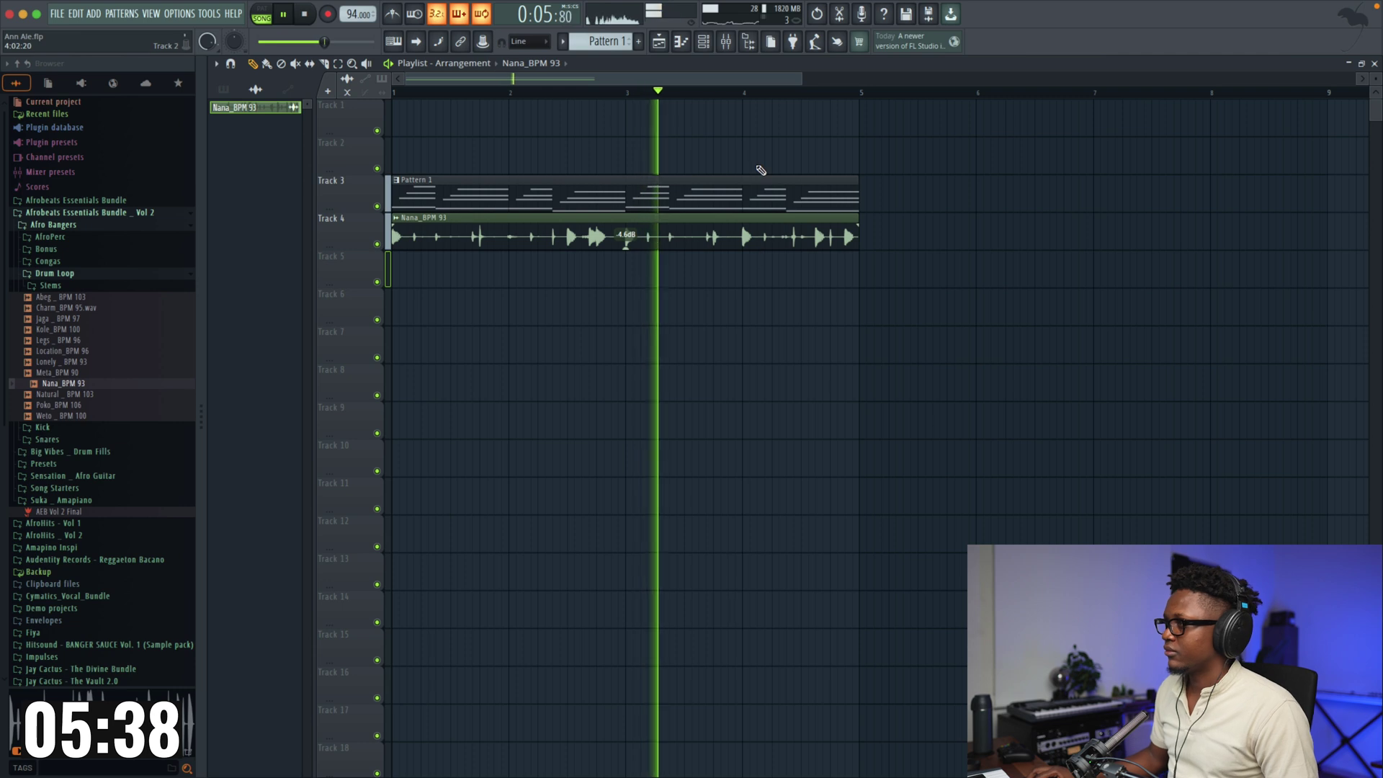
Step: Add a Lounge Lizard EP-4 instrument channel to the channel rack and close its plugin window
{"action": "key", "text": "F6"}
{"action": "left_click", "coordinate": [490, 228]}
{"action": "left_click", "coordinate": [487, 242]}
{"action": "key", "text": "space"}
{"action": "left_click", "coordinate": [495, 332]}
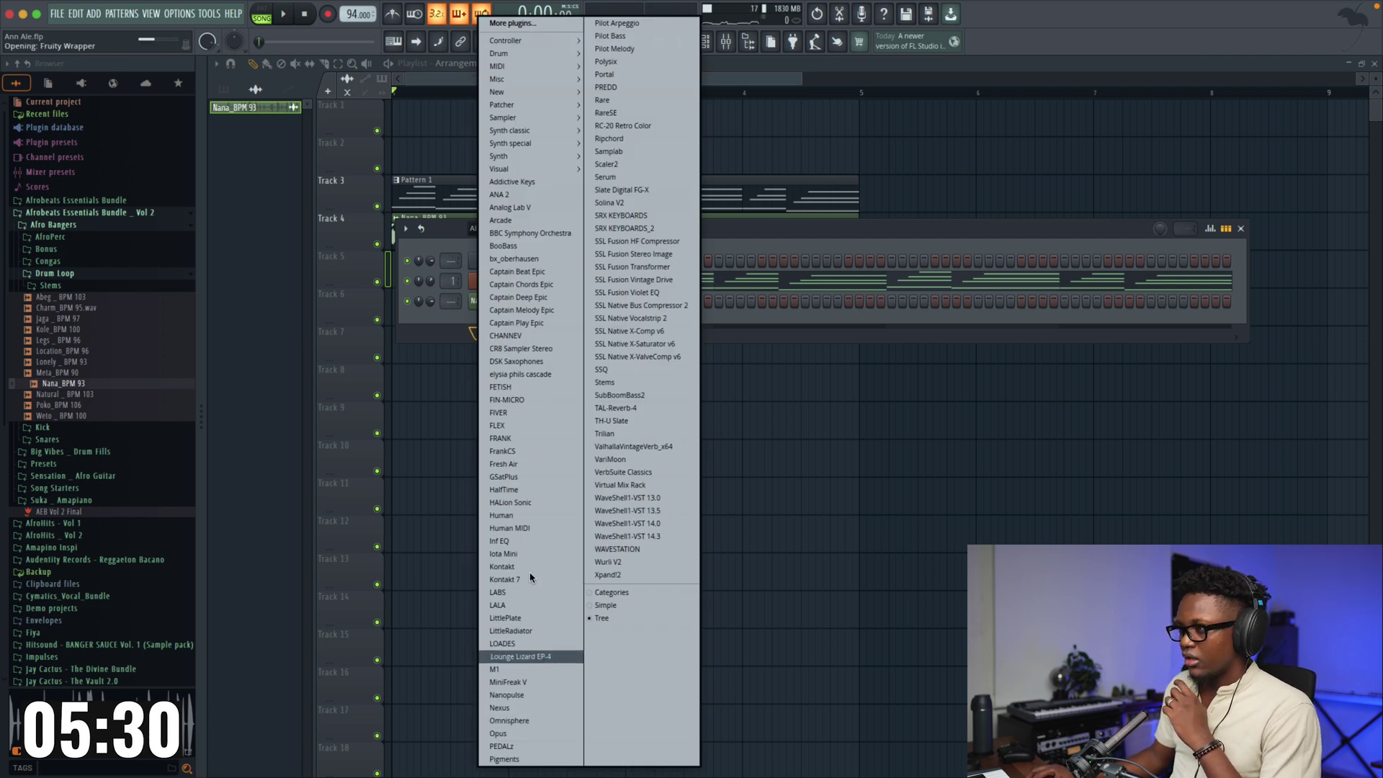
{"action": "left_click", "coordinate": [537, 657]}
{"action": "left_click", "coordinate": [736, 184]}
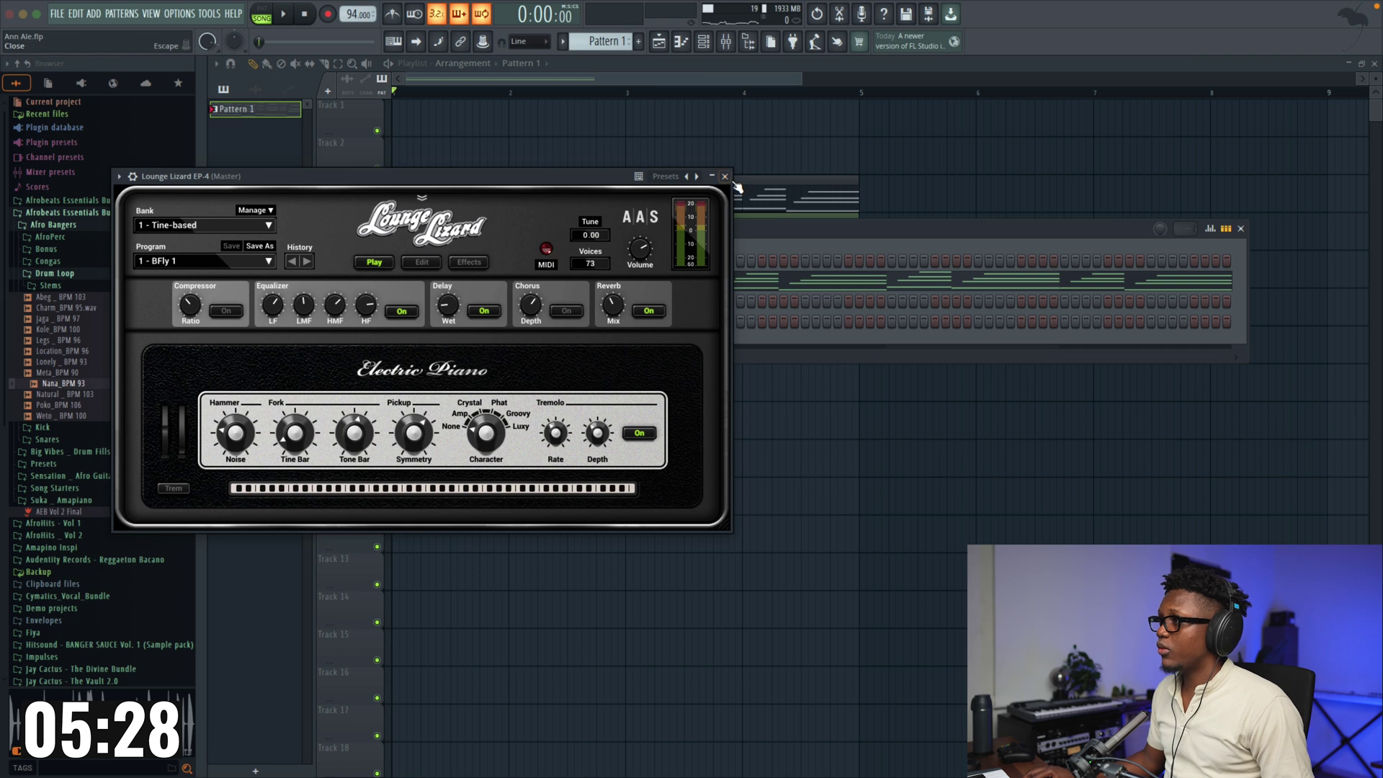
{"action": "left_click", "coordinate": [713, 177]}
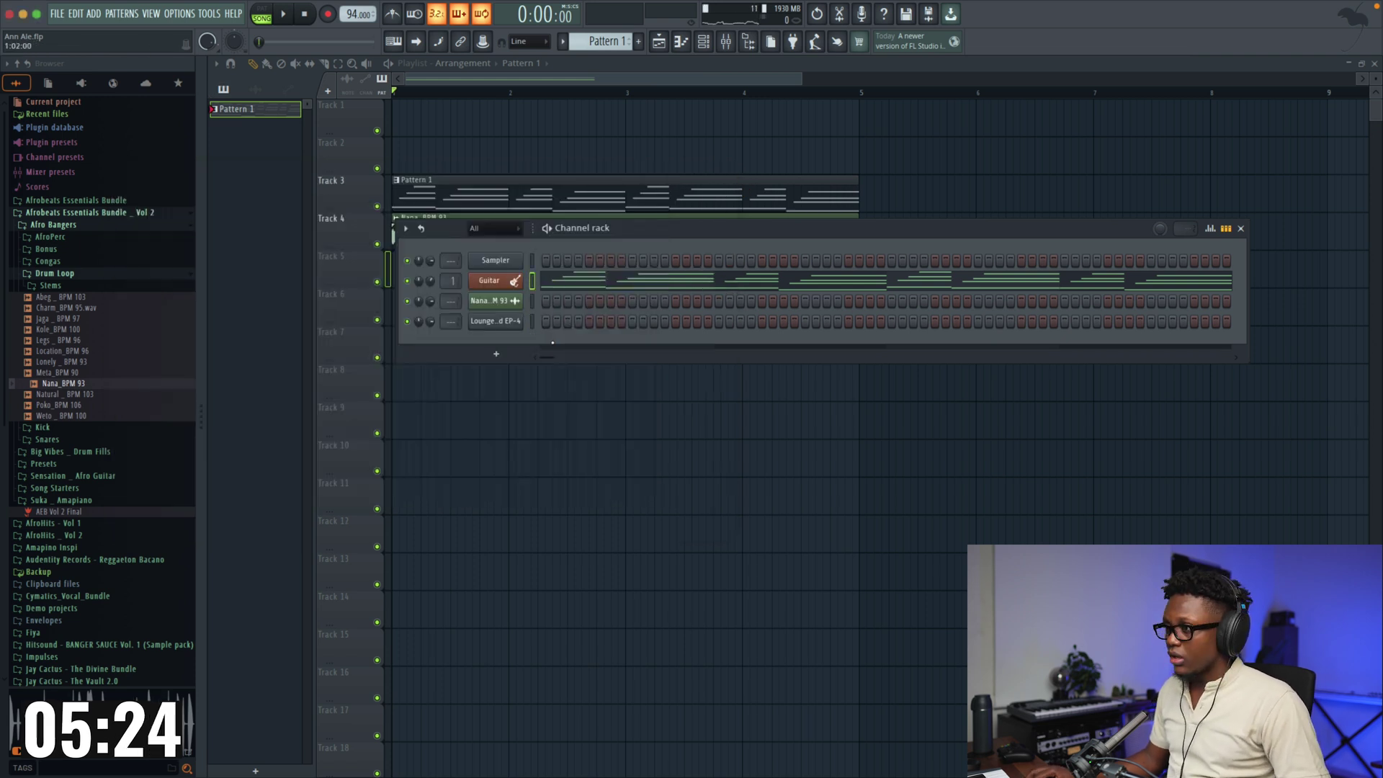
Step: Paste the Guitar notes into the Lounge Lizard EP-4 channel and transpose them down one octave in its piano roll
{"action": "key", "text": "super+v"}
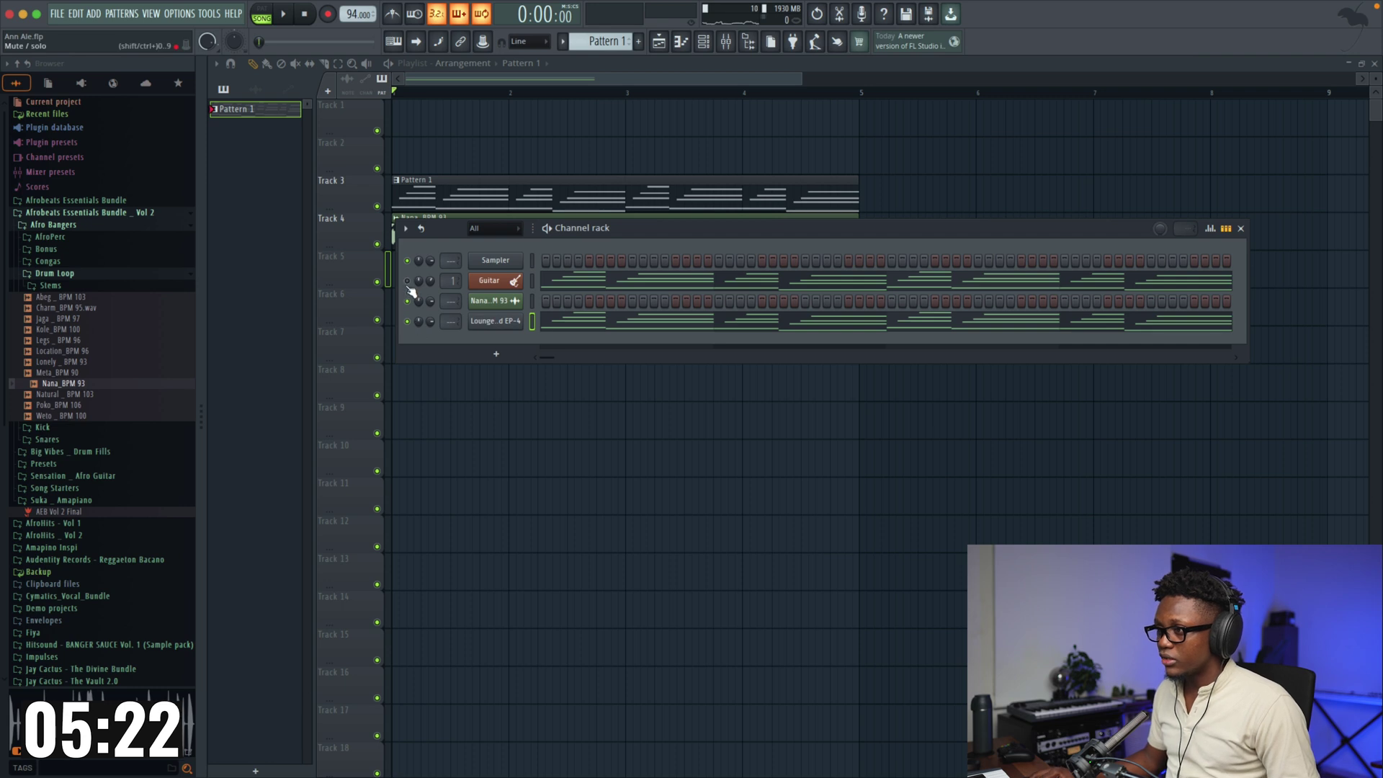
{"action": "left_click", "coordinate": [601, 321]}
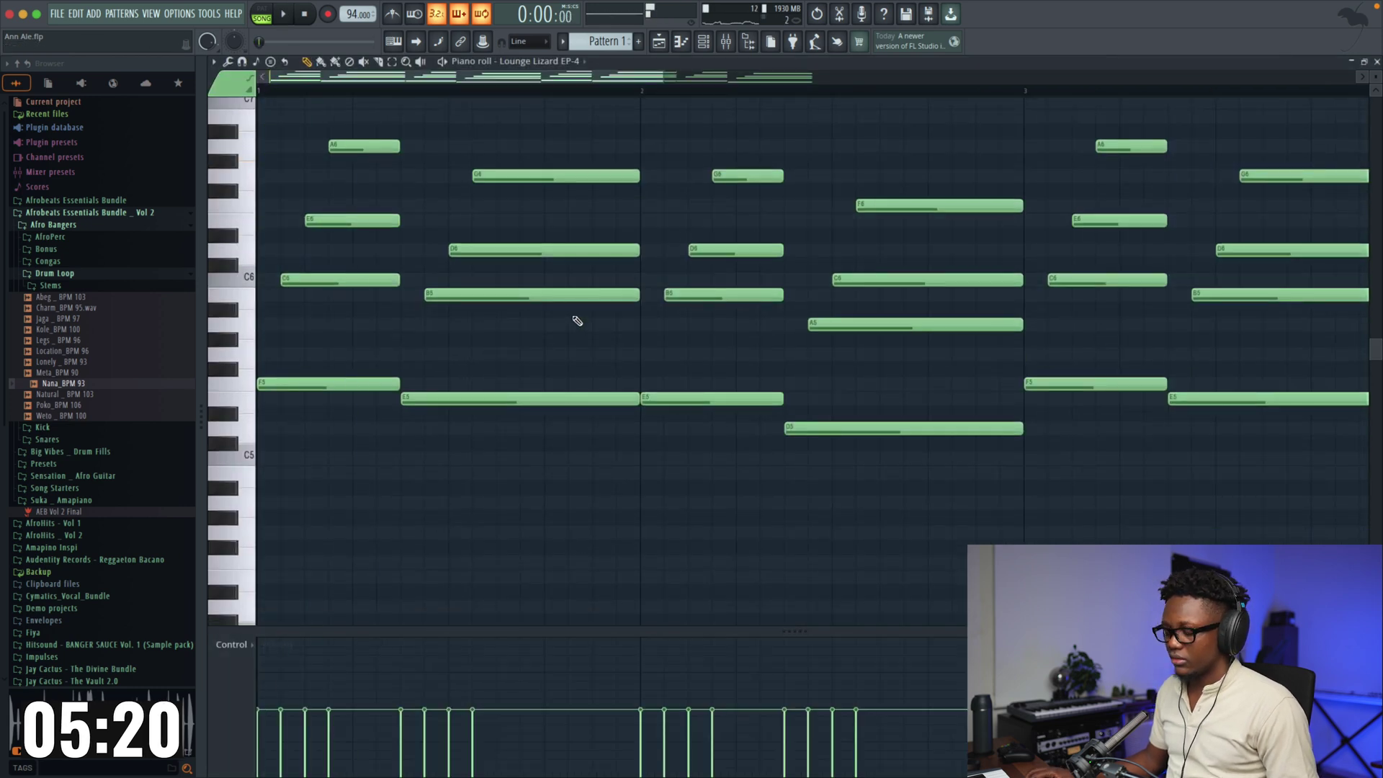
{"action": "key", "text": "ctrl+Down"}
{"action": "key", "text": "space"}
{"action": "key", "text": "space"}
{"action": "key", "text": "space"}
{"action": "left_click_drag", "start_coordinate": [663, 76], "coordinate": [624, 123]}
{"action": "key", "text": "space"}
Step: Align the upper notes of the first three Lounge Lizard chords with the start of each chord's bass note
{"action": "left_click", "coordinate": [326, 473]}
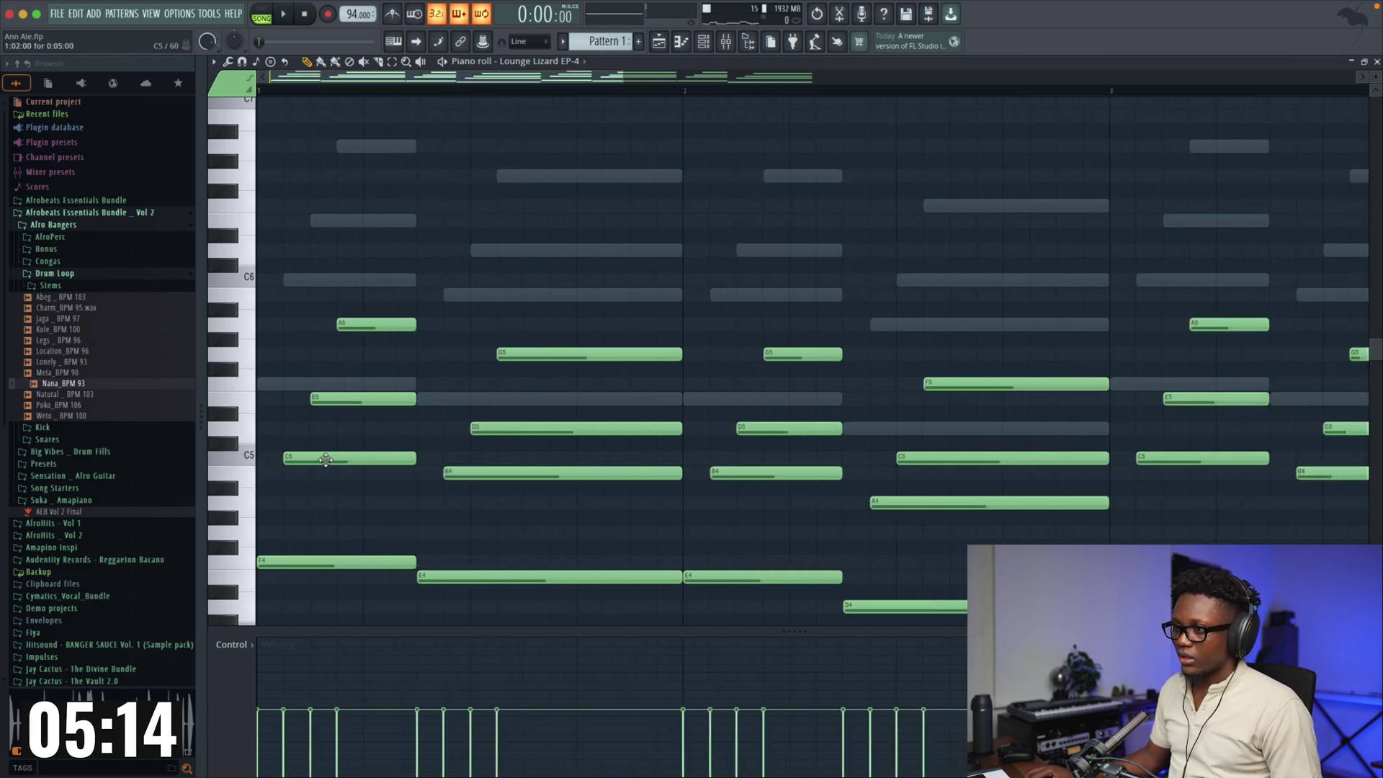
{"action": "left_click_drag", "start_coordinate": [353, 324], "coordinate": [273, 324]}
{"action": "left_click_drag", "start_coordinate": [499, 428], "coordinate": [416, 475]}
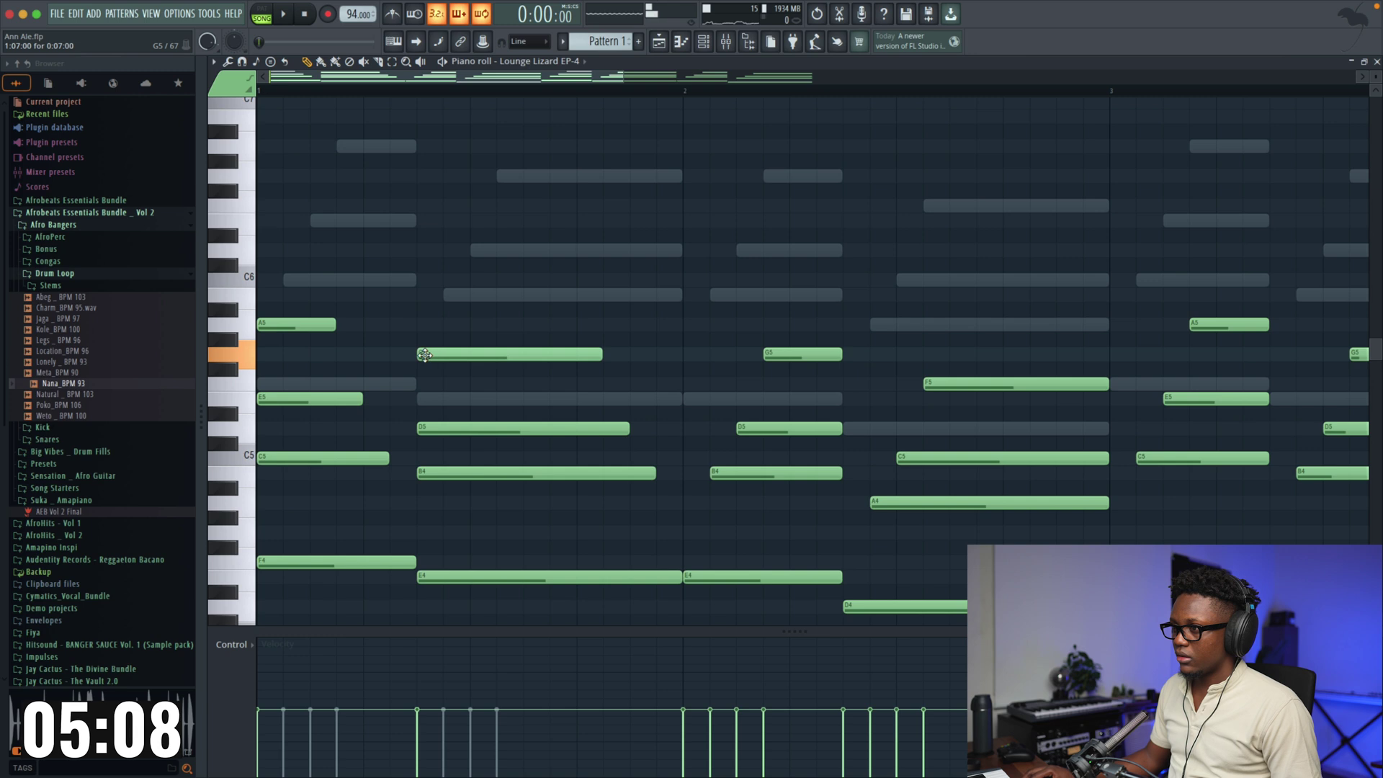
{"action": "left_click_drag", "start_coordinate": [742, 430], "coordinate": [717, 473]}
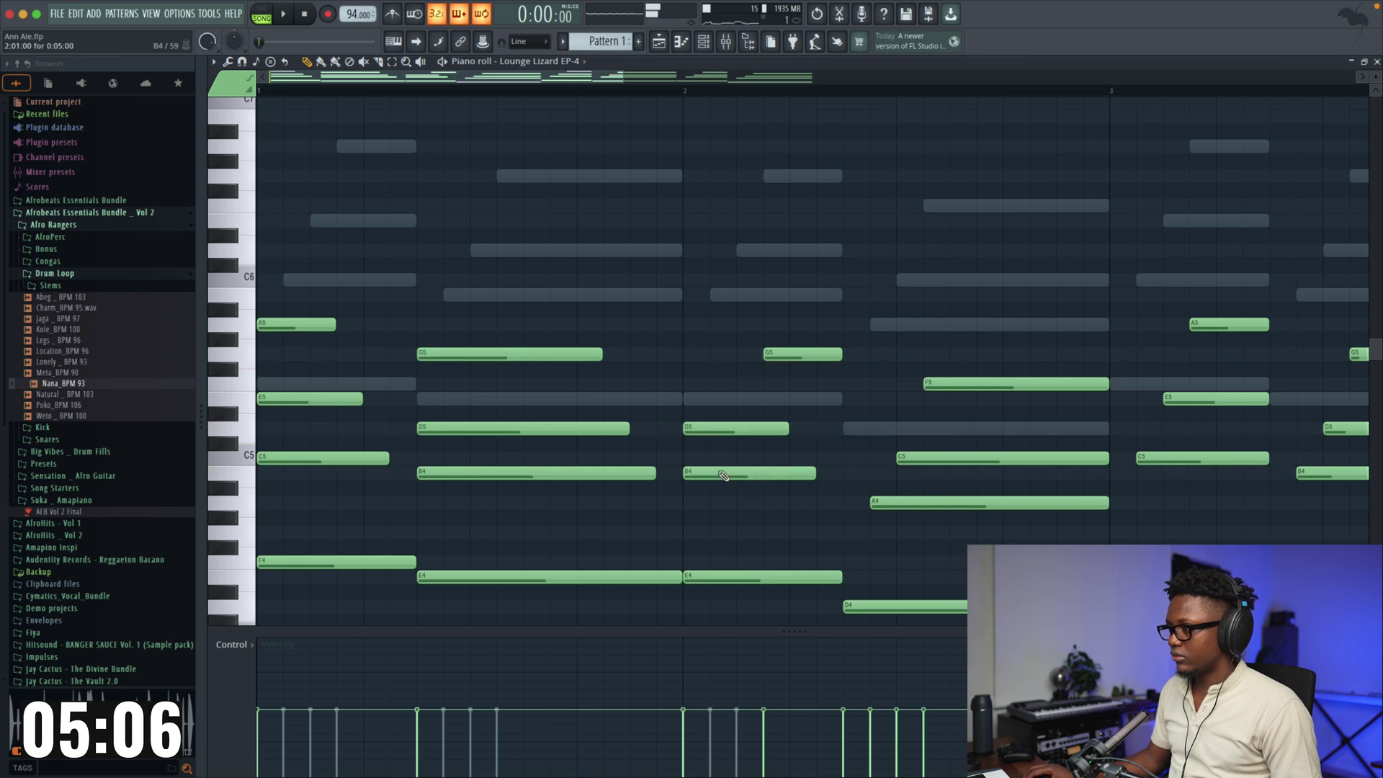
{"action": "left_click", "coordinate": [787, 358]}
{"action": "key", "text": "space"}
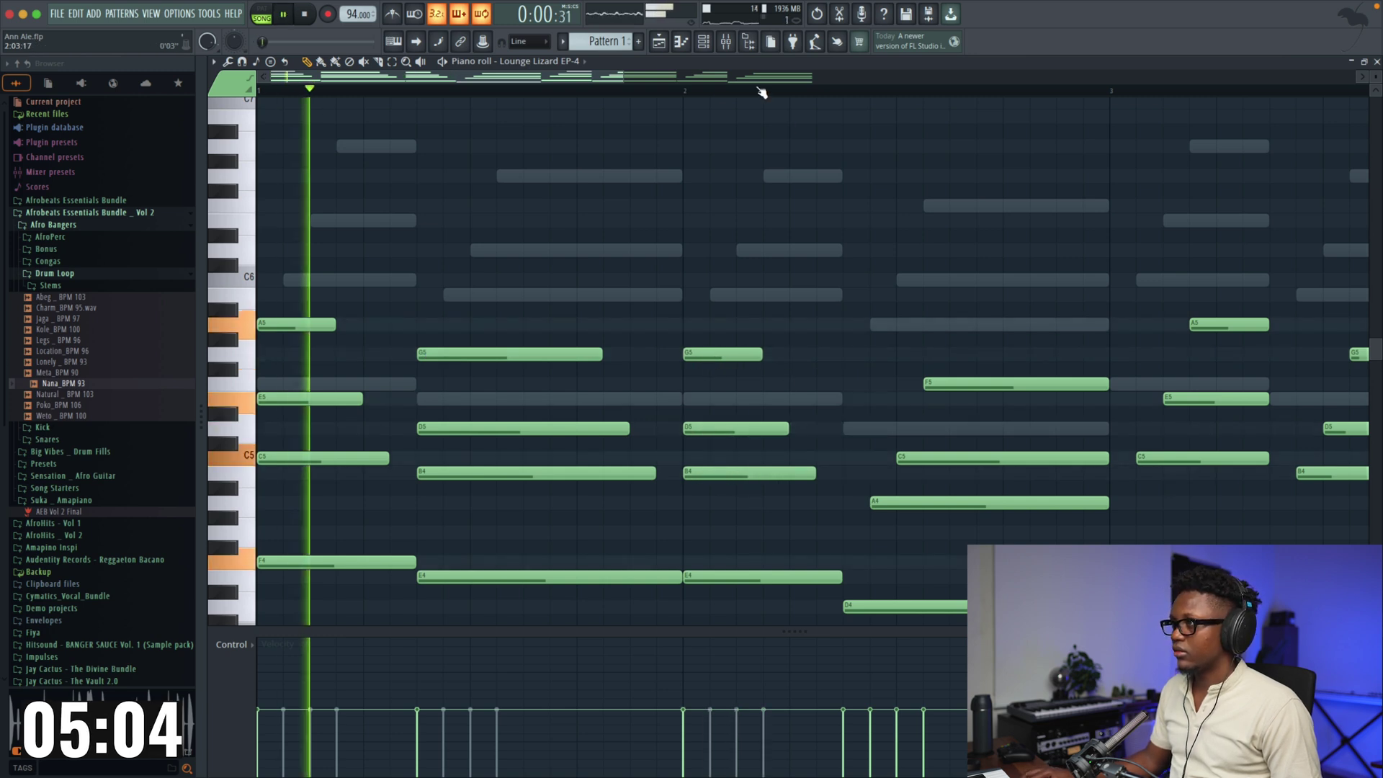
Step: Align the A4, C5 and F5 notes of the fourth chord with the start of its D4 bass note, then play it back
{"action": "left_click_drag", "start_coordinate": [623, 77], "coordinate": [742, 77]}
{"action": "key", "text": "space"}
{"action": "scroll", "coordinate": [719, 143], "scroll_direction": "down", "scroll_amount": 1}
{"action": "scroll", "coordinate": [719, 142], "scroll_direction": "down", "scroll_amount": 4}
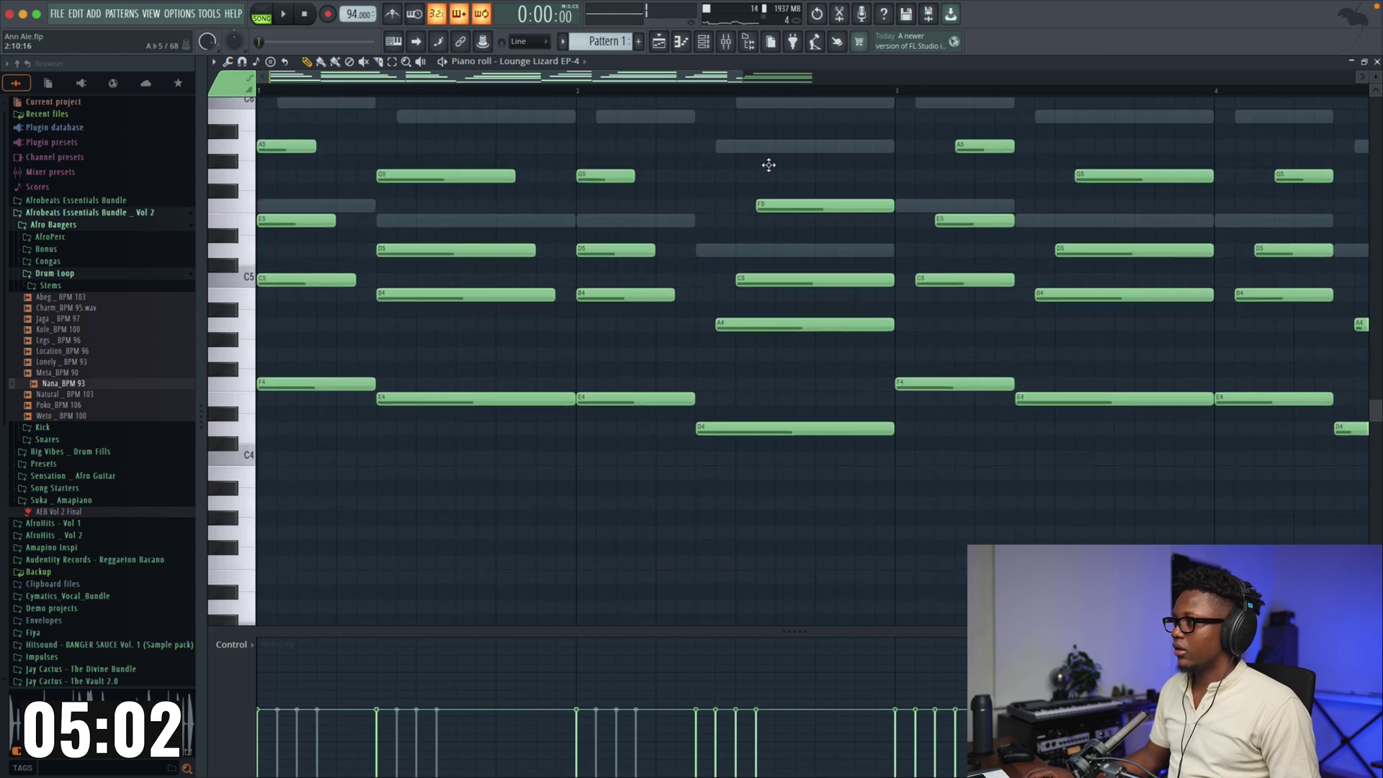
{"action": "left_click_drag", "start_coordinate": [773, 286], "coordinate": [724, 326]}
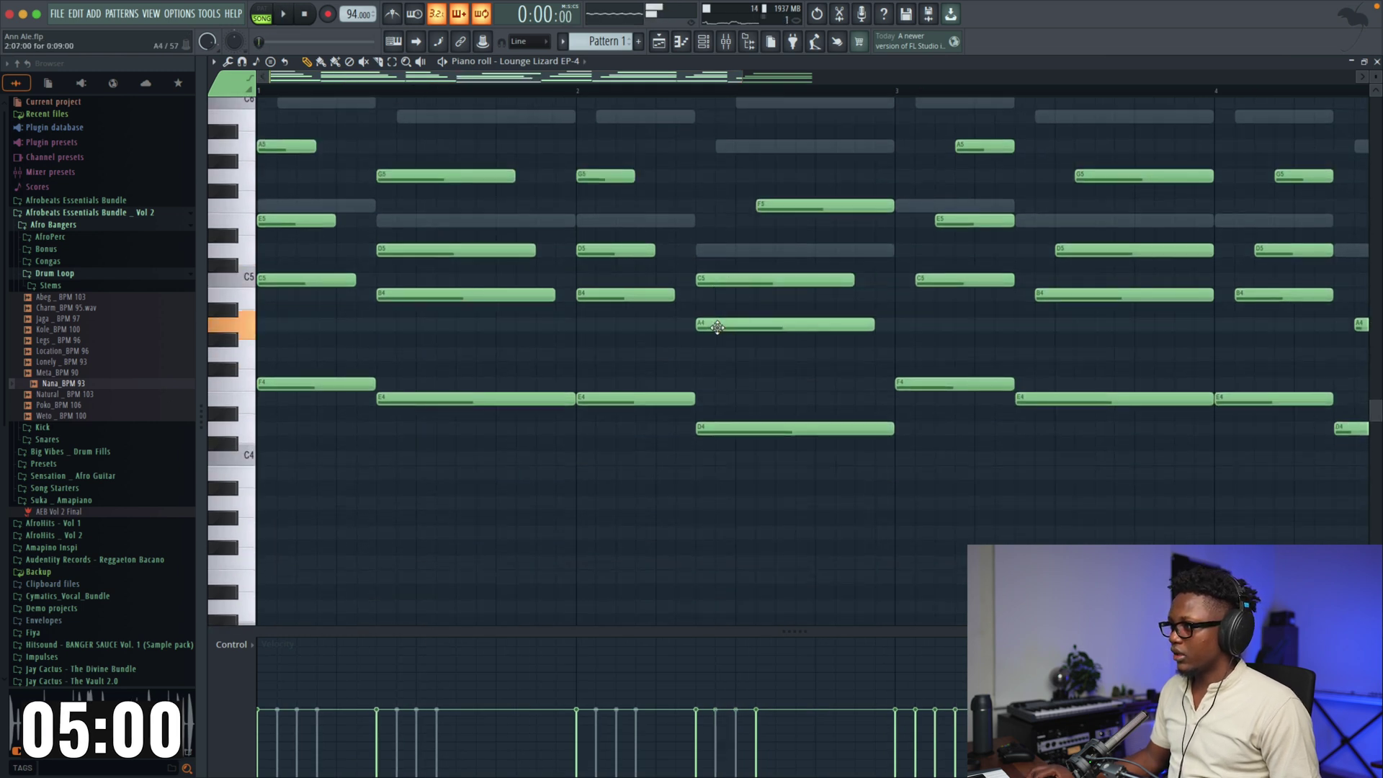
{"action": "left_click_drag", "start_coordinate": [816, 205], "coordinate": [795, 205]}
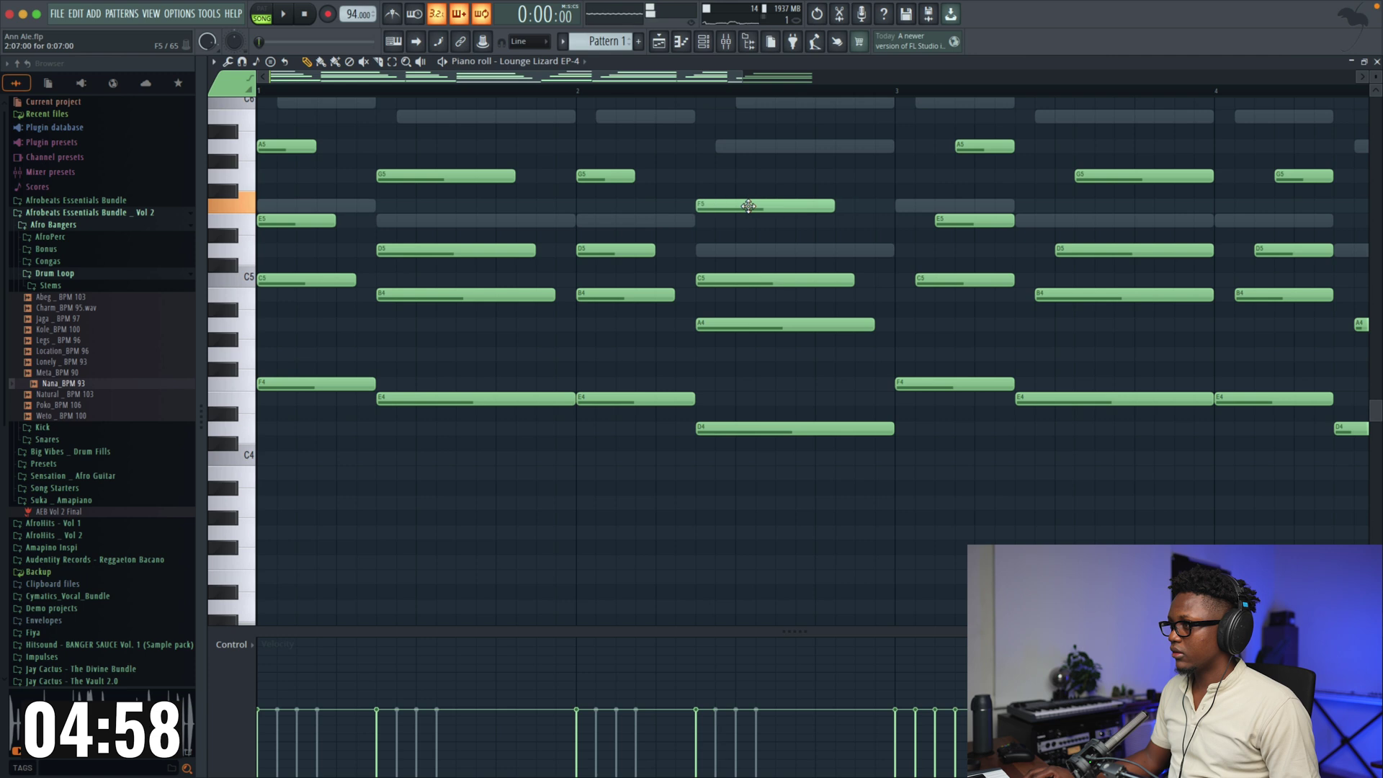
{"action": "key", "text": "space"}
{"action": "key", "text": "space"}
Step: Delete the Lounge Lizard notes from bar 3 onward and apply quick legato to the remaining two bars of chords
{"action": "left_click_drag", "start_coordinate": [743, 78], "coordinate": [1071, 78]}
{"action": "left_click_drag", "start_coordinate": [1122, 524], "coordinate": [695, 121]}
{"action": "scroll", "coordinate": [648, 216], "scroll_direction": "right", "scroll_amount": 1}
{"action": "key", "text": "Delete"}
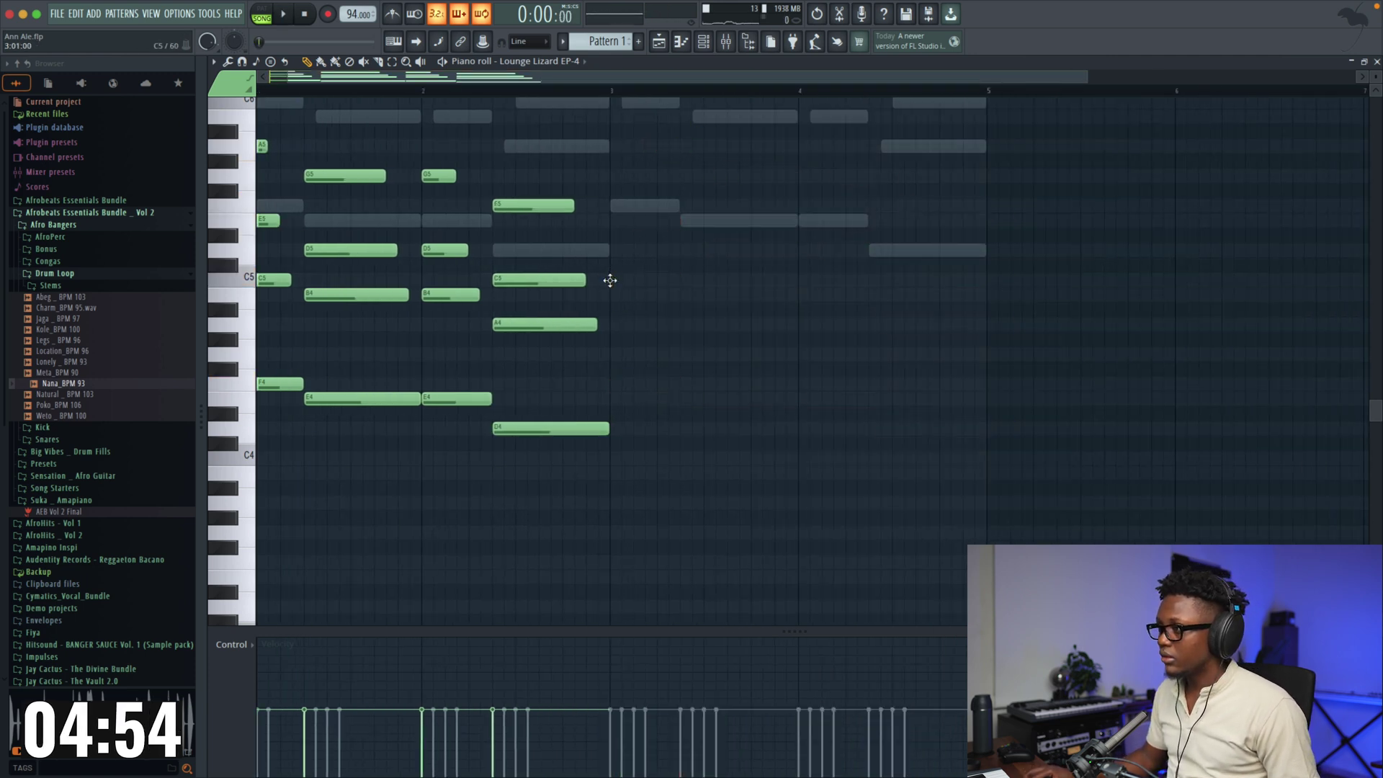
{"action": "key", "text": "ctrl+l"}
{"action": "right_click", "coordinate": [686, 279]}
{"action": "key", "text": "space"}
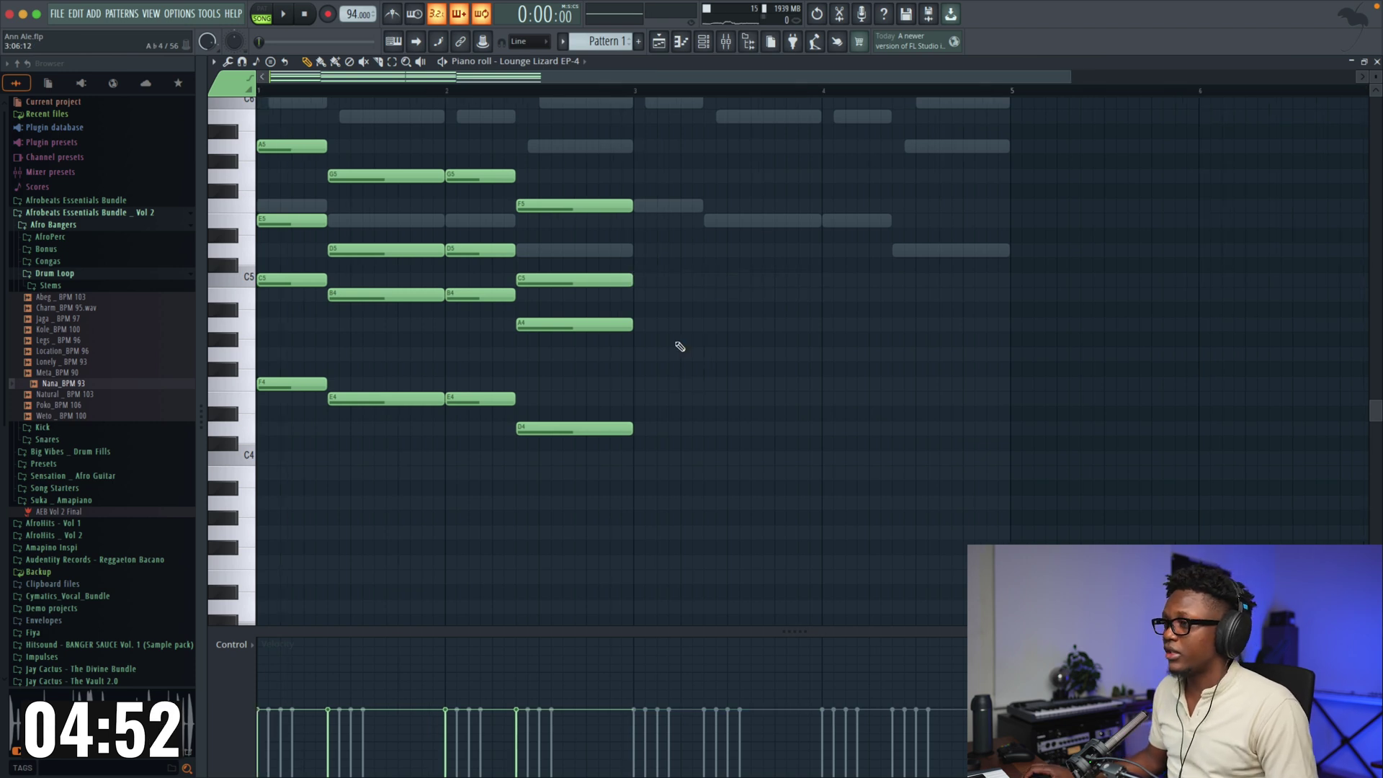
Step: Strum the Lounge Lizard chords with the Strumizer tool, keeping Preserve end on
{"action": "left_click_drag", "start_coordinate": [1057, 77], "coordinate": [890, 77]}
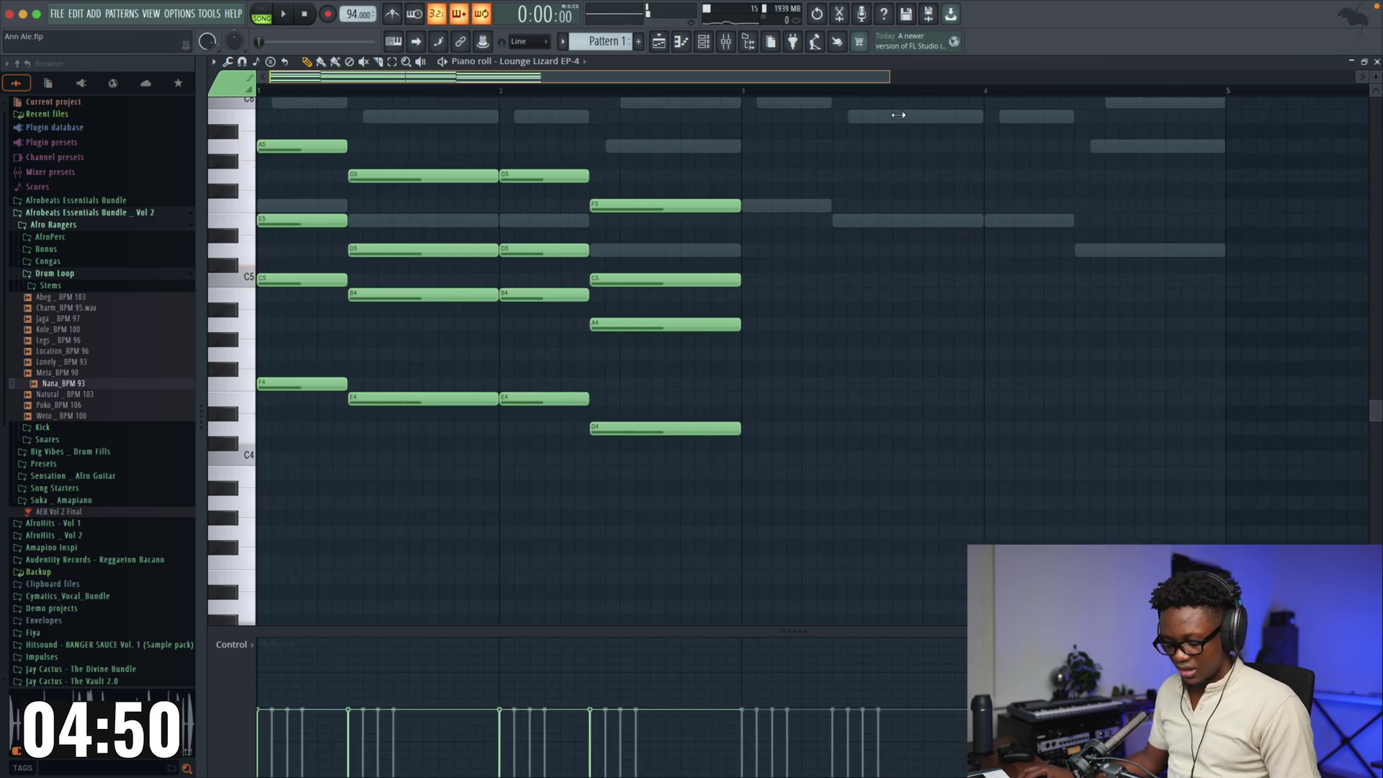
{"action": "key", "text": "alt+s"}
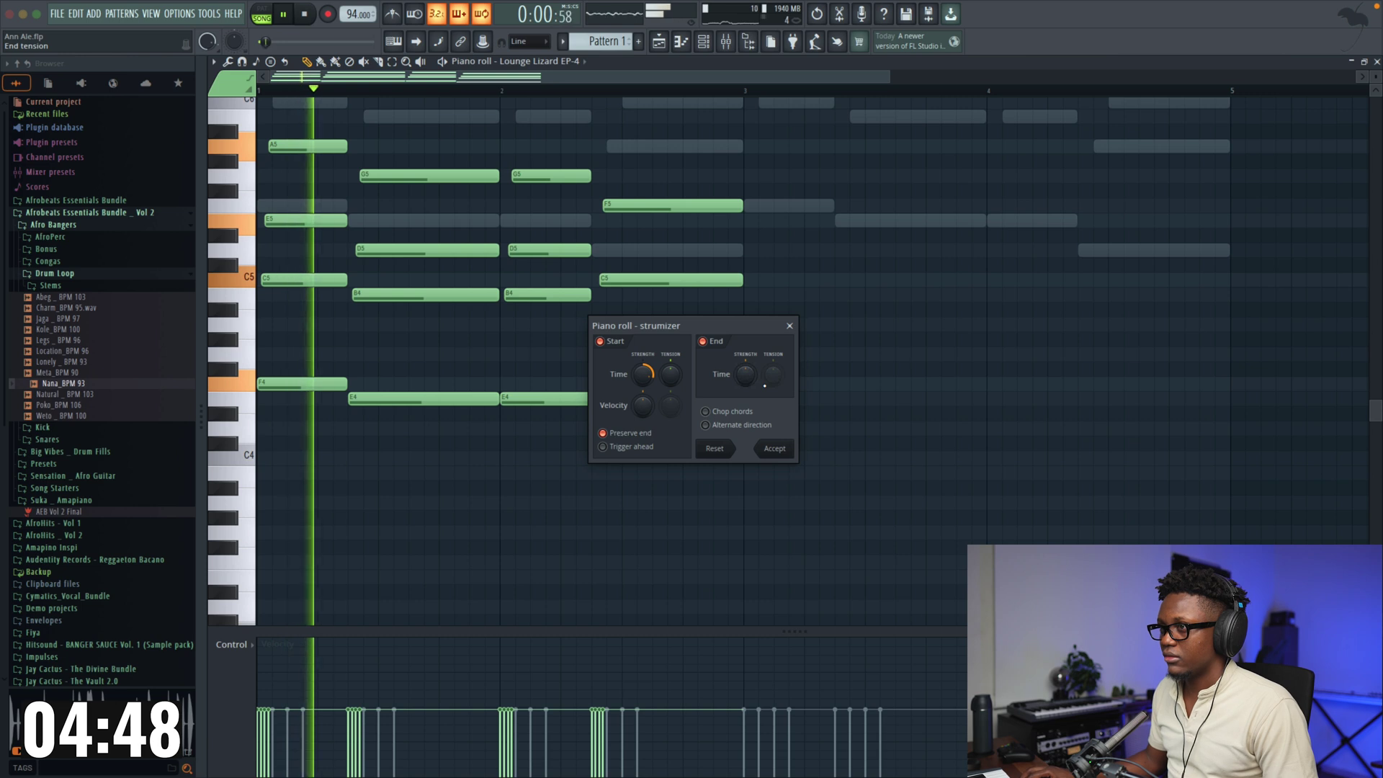
{"action": "left_click", "coordinate": [775, 448]}
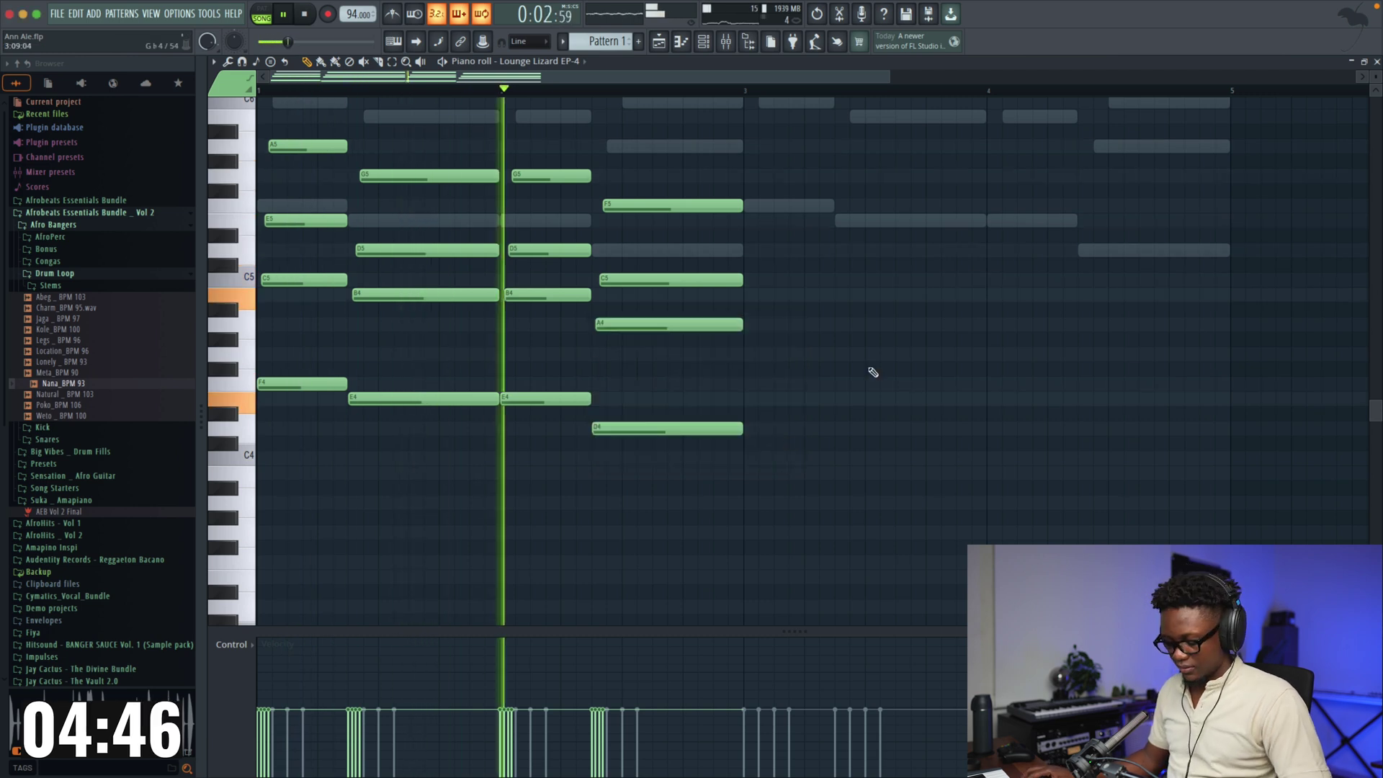
Step: Duplicate the two-bar chord progression from bar 3, close the piano roll and play the arrangement
{"action": "key", "text": "ctrl+b"}
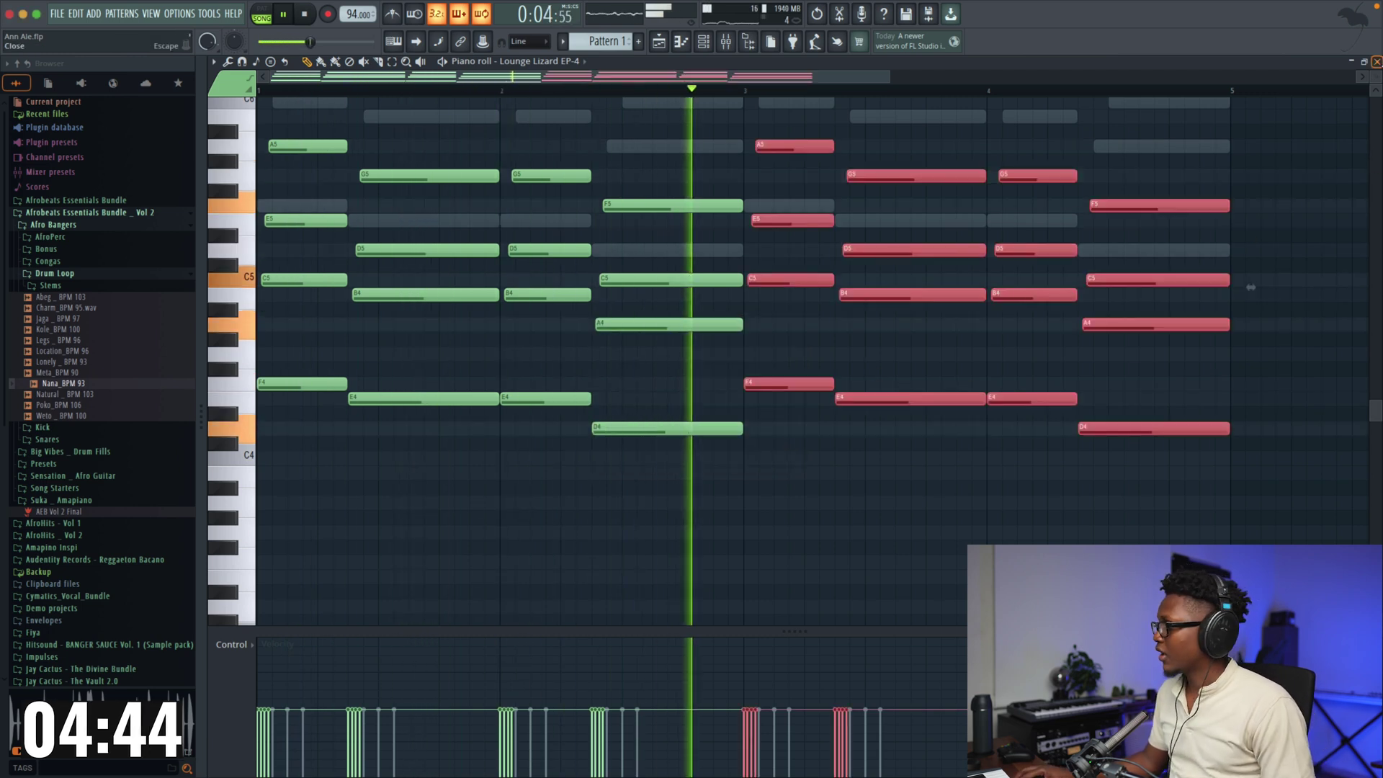
{"action": "key", "text": "space"}
{"action": "key", "text": "Escape"}
{"action": "key", "text": "space"}
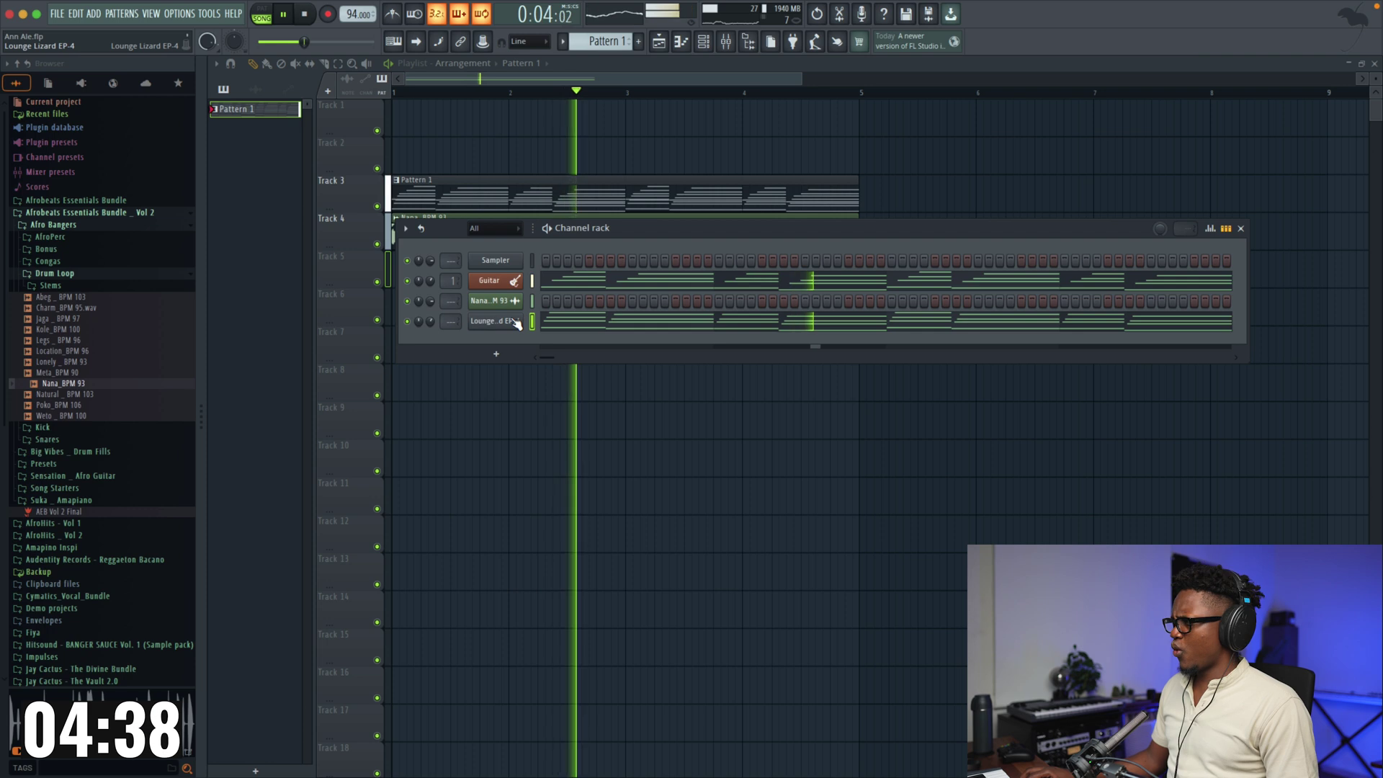
{"action": "key", "text": "space"}
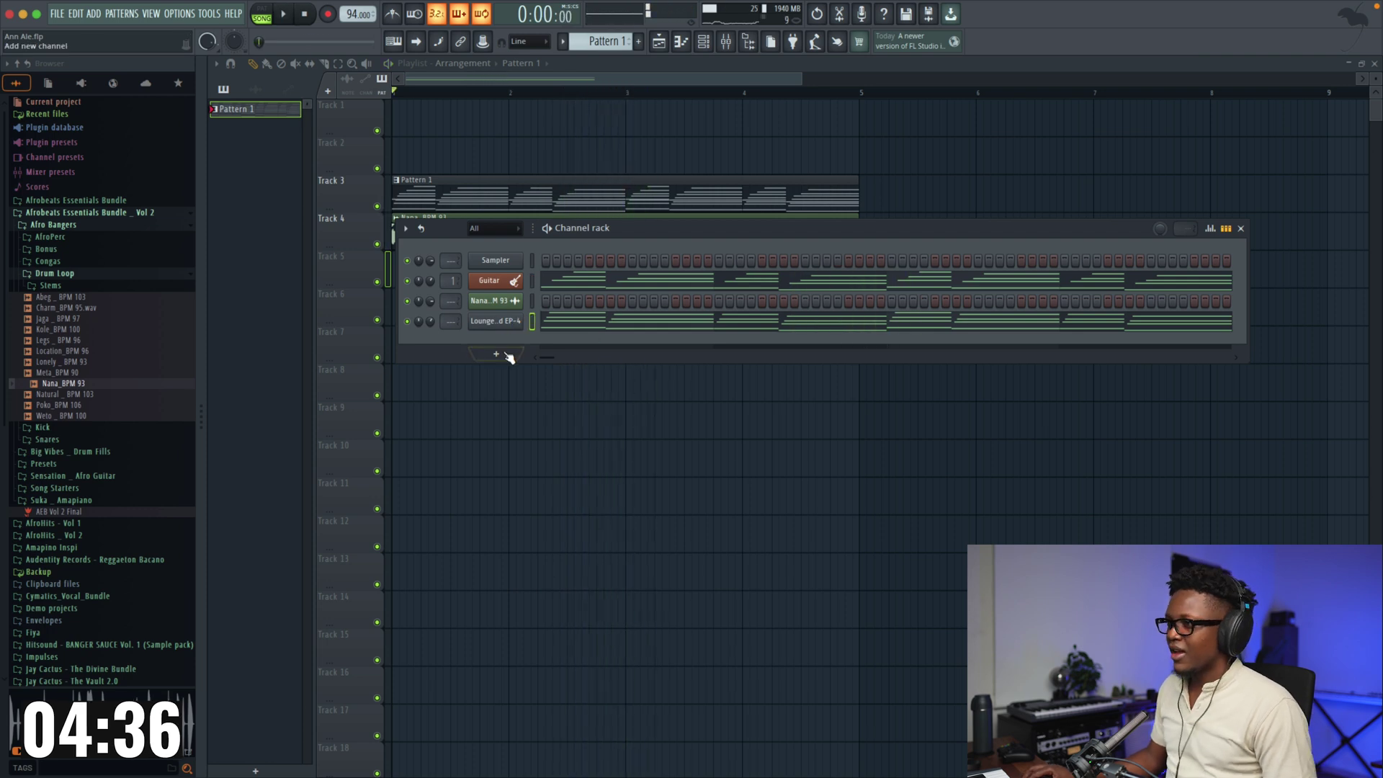
Step: Add a Slate Digital FG-X channel to the channel rack and quit its subscription dialog
{"action": "left_click", "coordinate": [496, 354]}
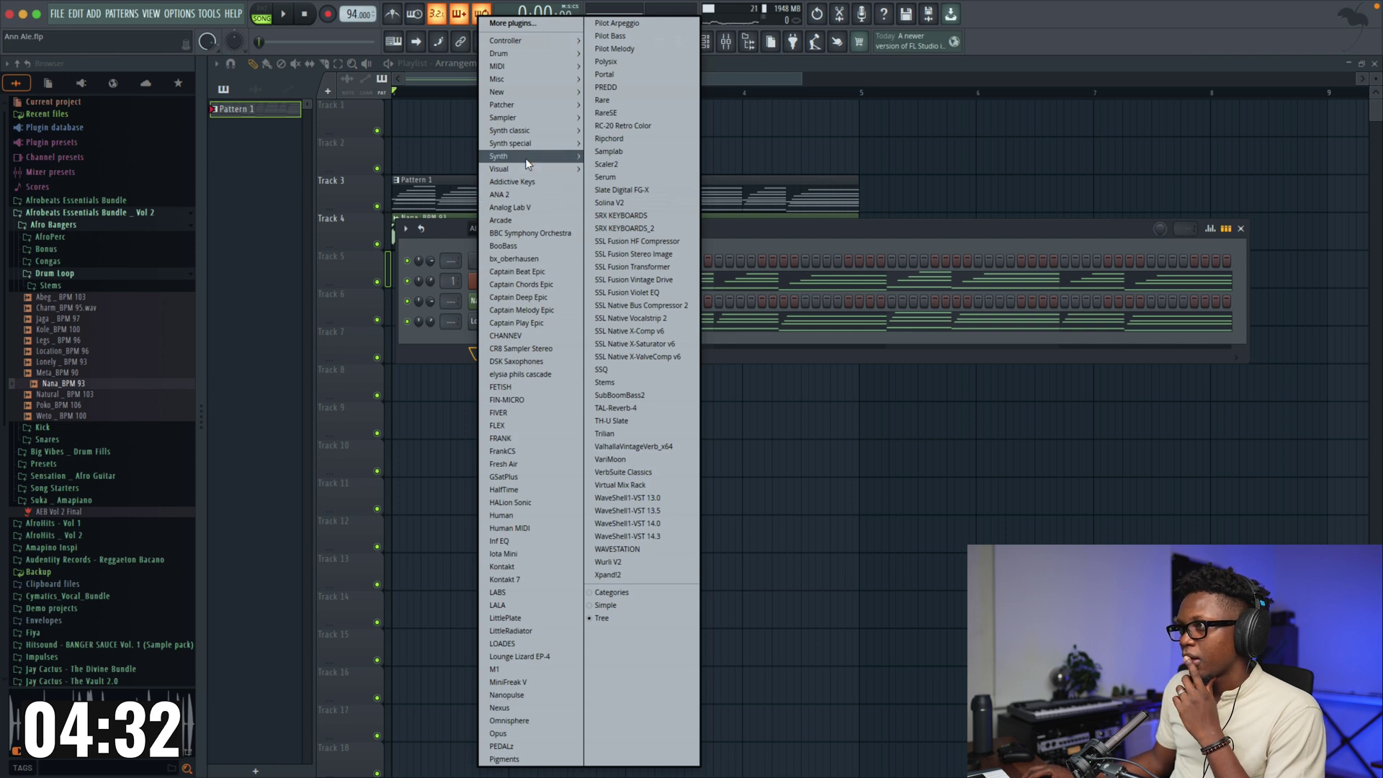
{"action": "left_click", "coordinate": [616, 178]}
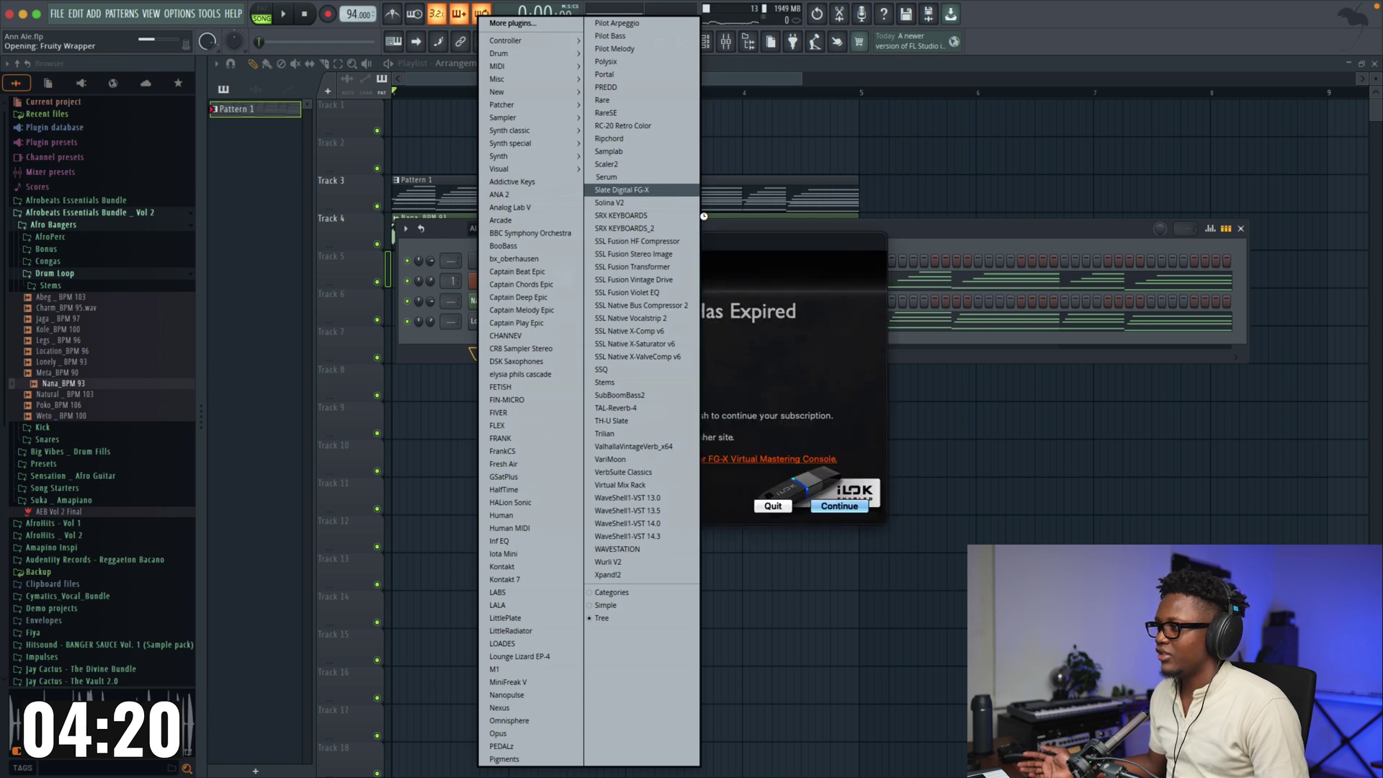
{"action": "left_click", "coordinate": [773, 506]}
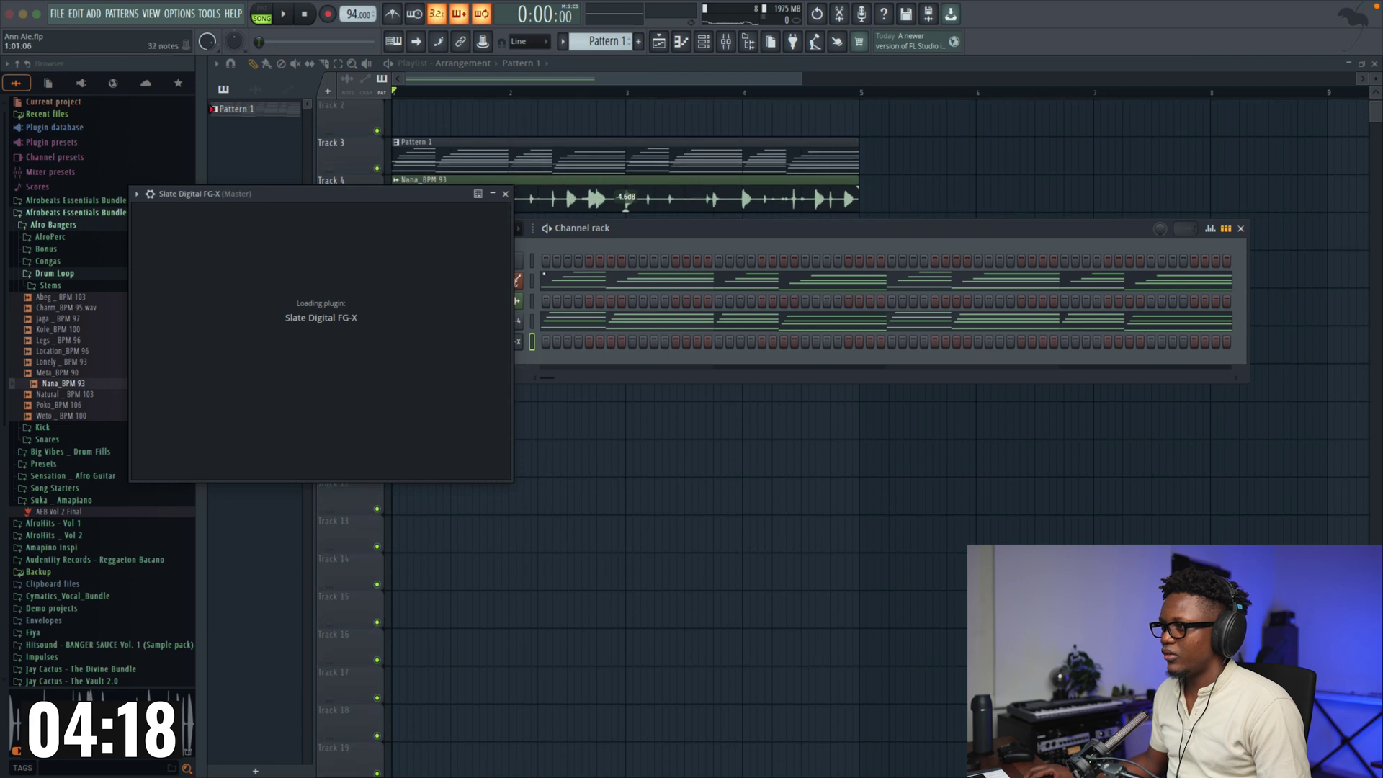
Step: Replace the Slate Digital FG-X channel in the channel rack with Serum
{"action": "right_click", "coordinate": [512, 341]}
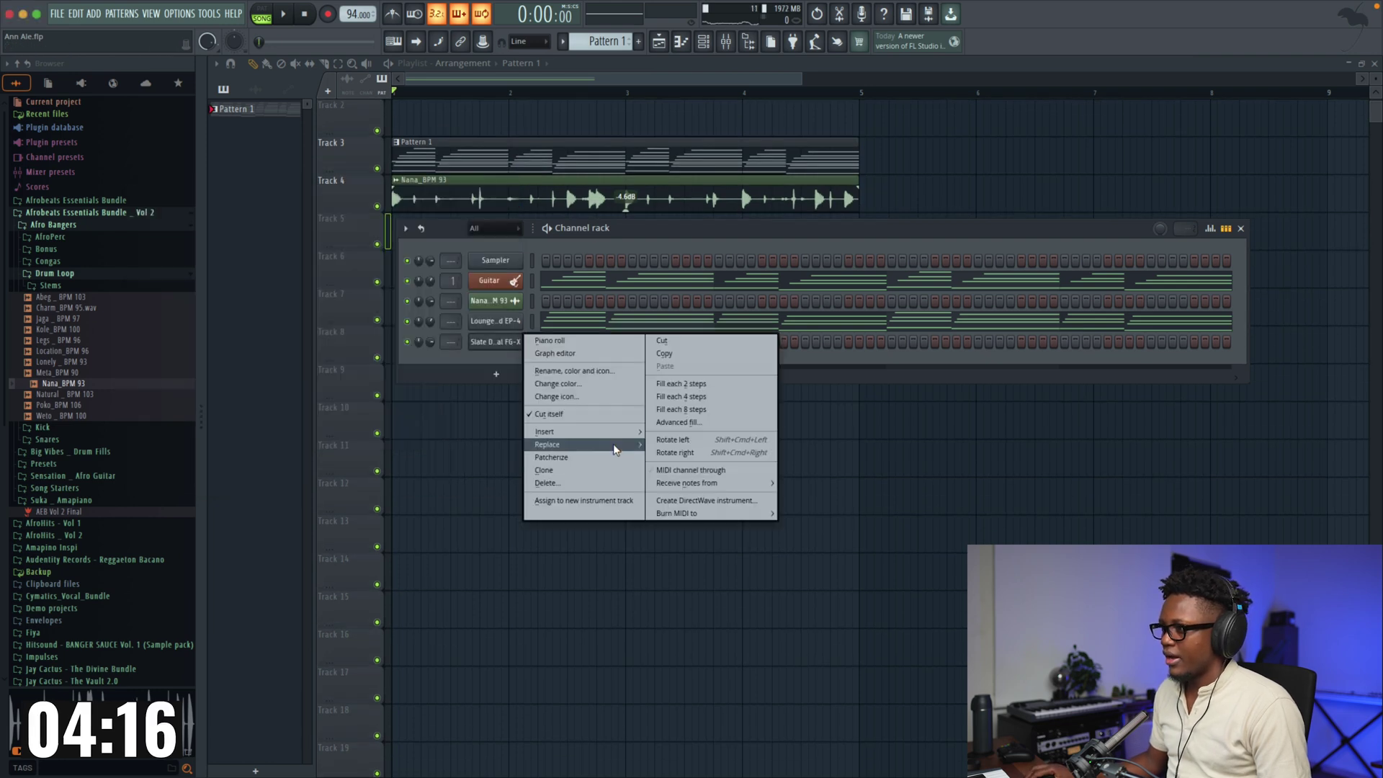
{"action": "mouse_move", "coordinate": [634, 444]}
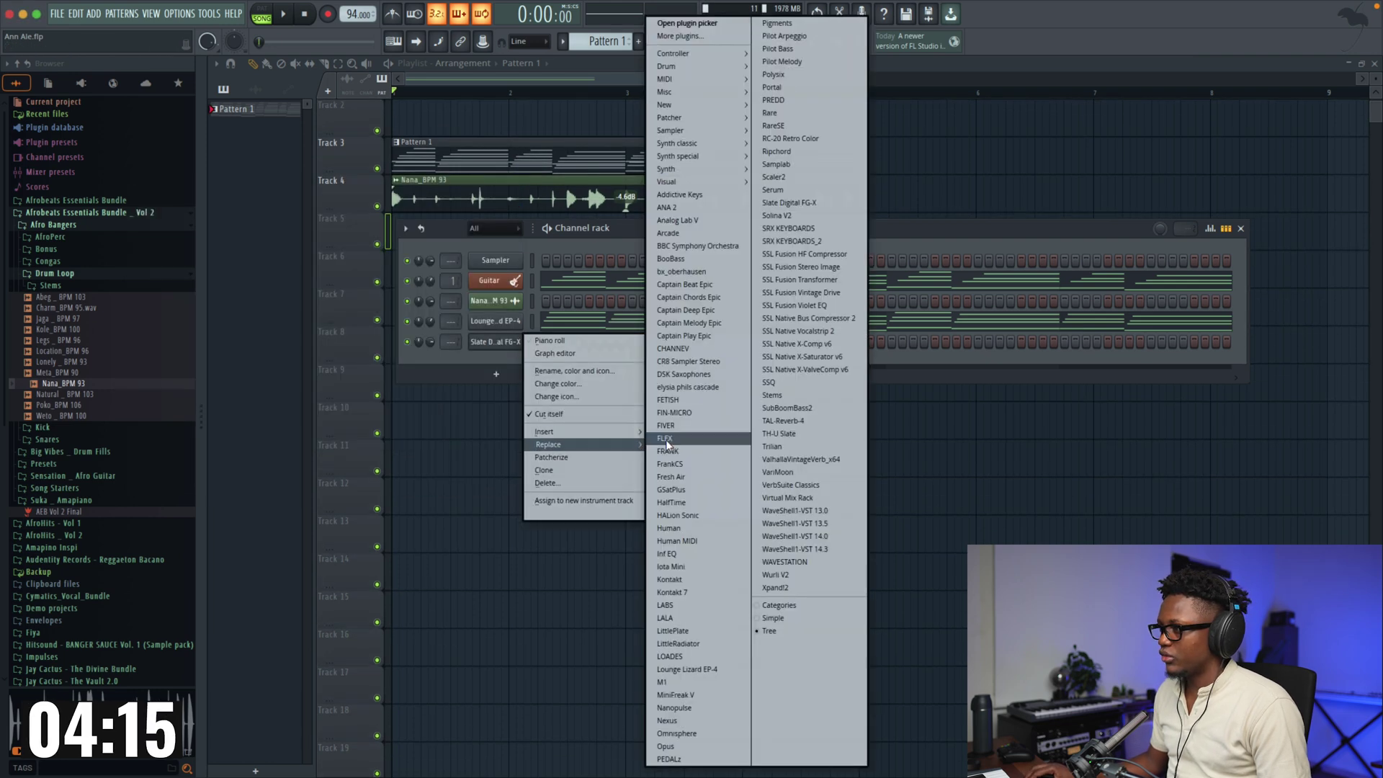
{"action": "left_click", "coordinate": [793, 189]}
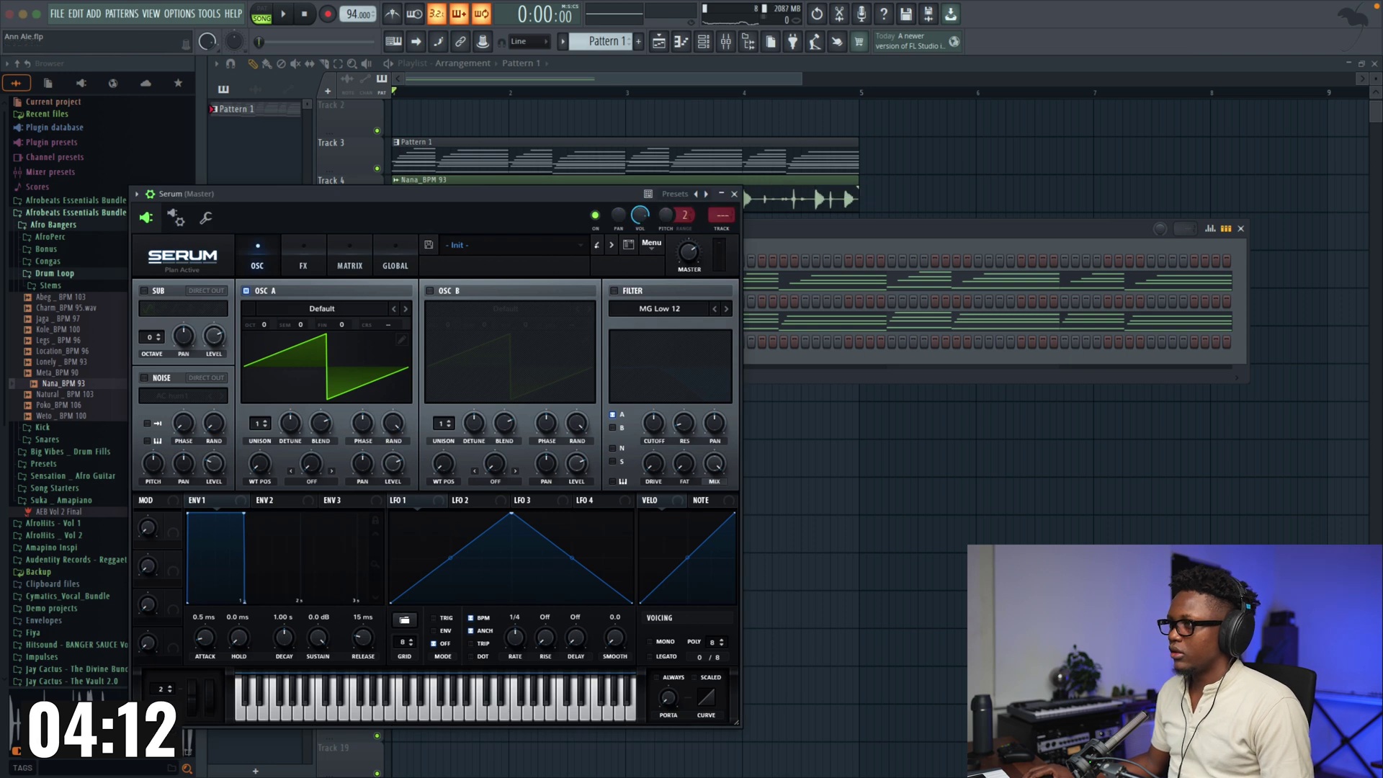
Step: Look through Serum's Synth preset category for a suitable sound
{"action": "left_click", "coordinate": [516, 244]}
{"action": "mouse_move", "coordinate": [500, 412]}
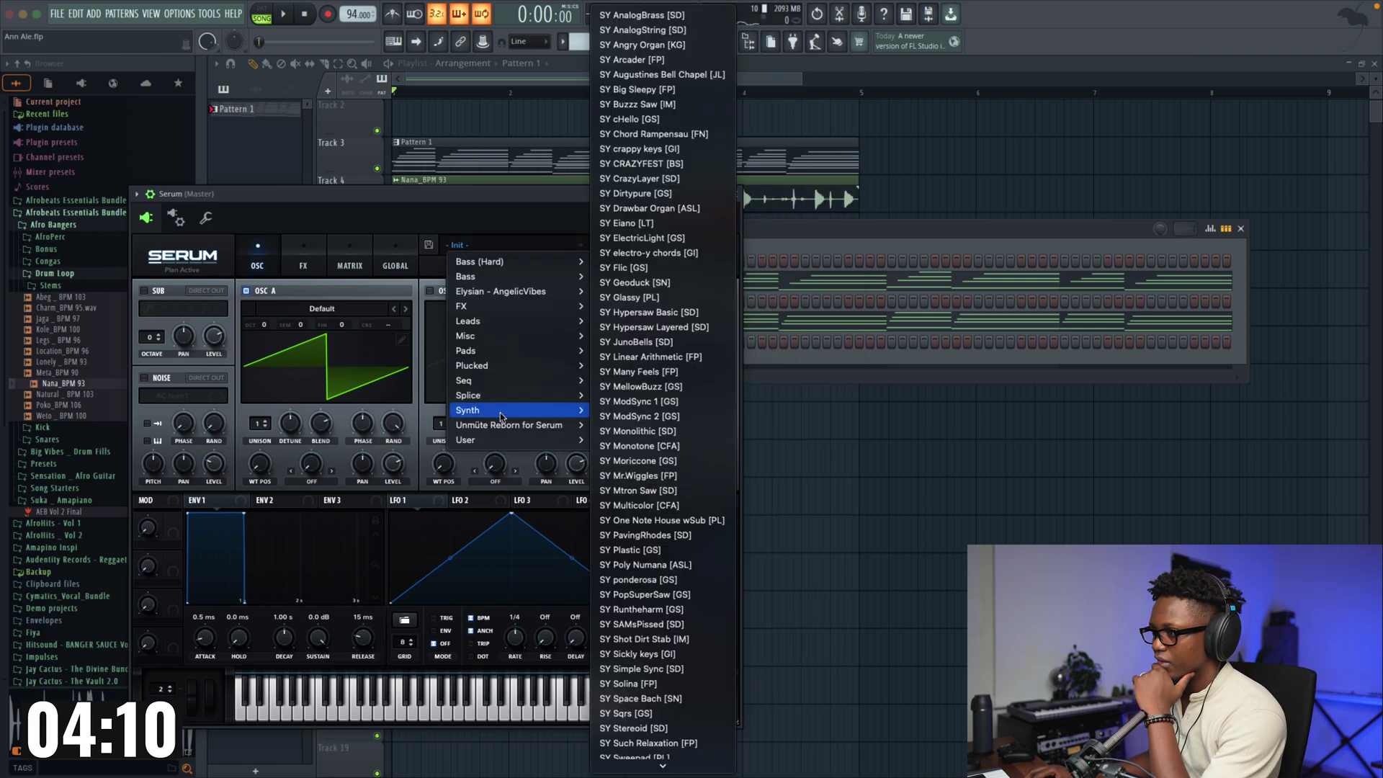
{"action": "scroll", "coordinate": [670, 582], "scroll_direction": "down", "scroll_amount": 5}
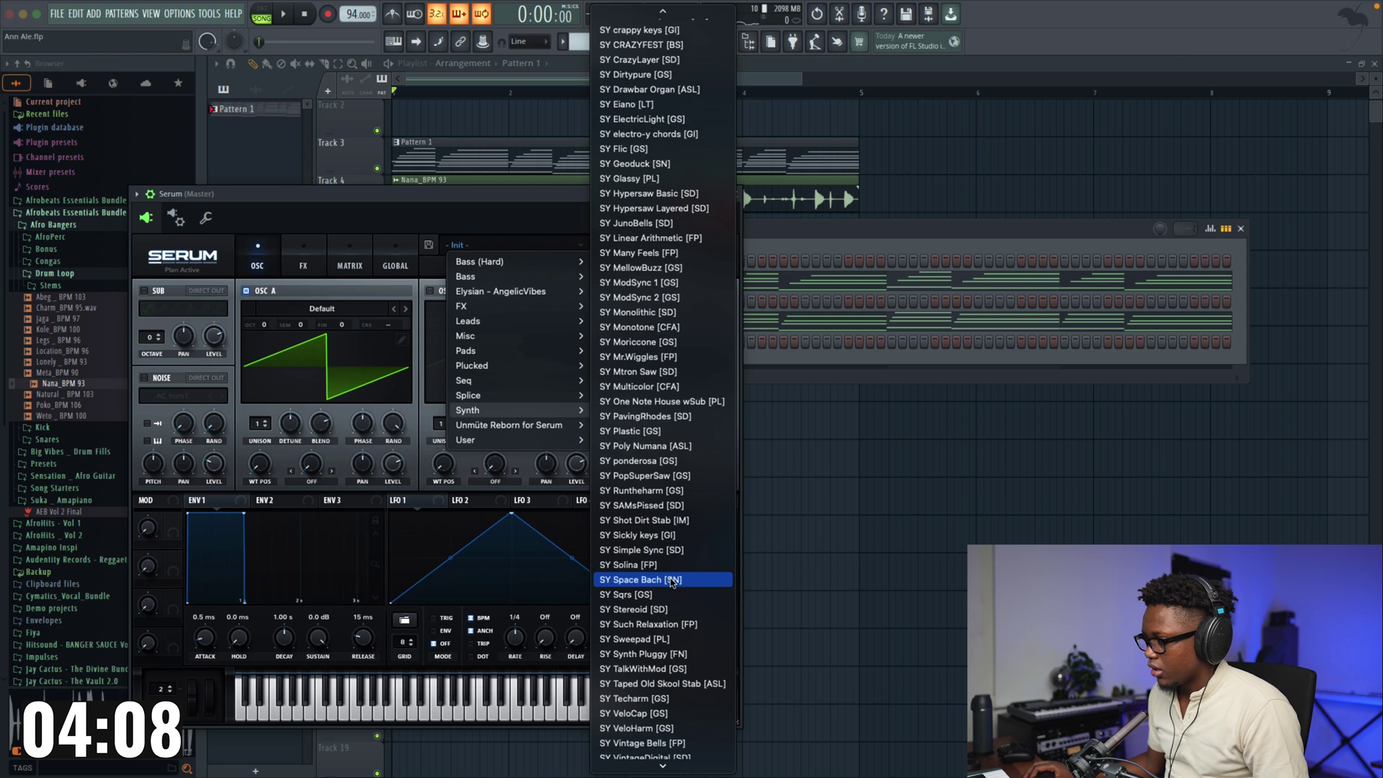
{"action": "scroll", "coordinate": [671, 582], "scroll_direction": "up", "scroll_amount": 5}
{"action": "scroll", "coordinate": [670, 582], "scroll_direction": "down", "scroll_amount": 5}
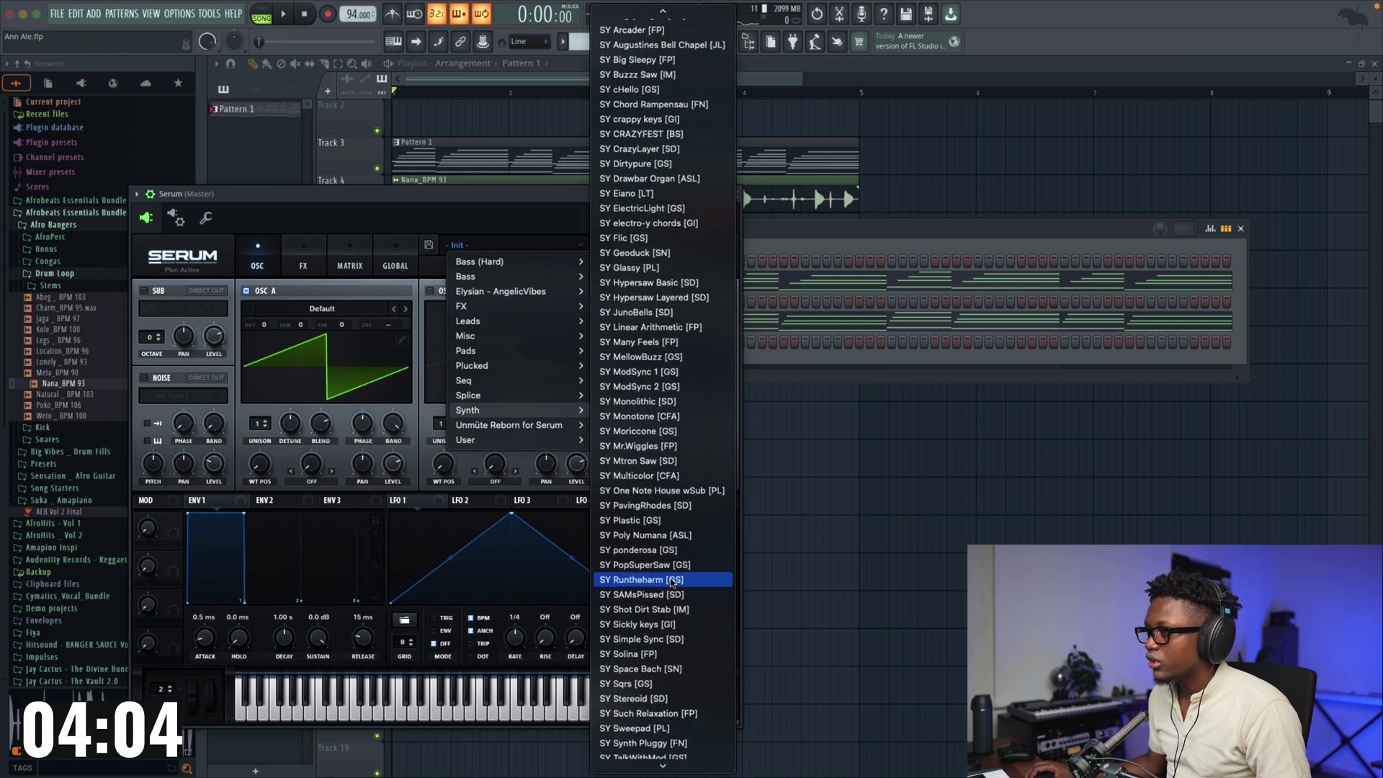
{"action": "scroll", "coordinate": [671, 582], "scroll_direction": "up", "scroll_amount": 5}
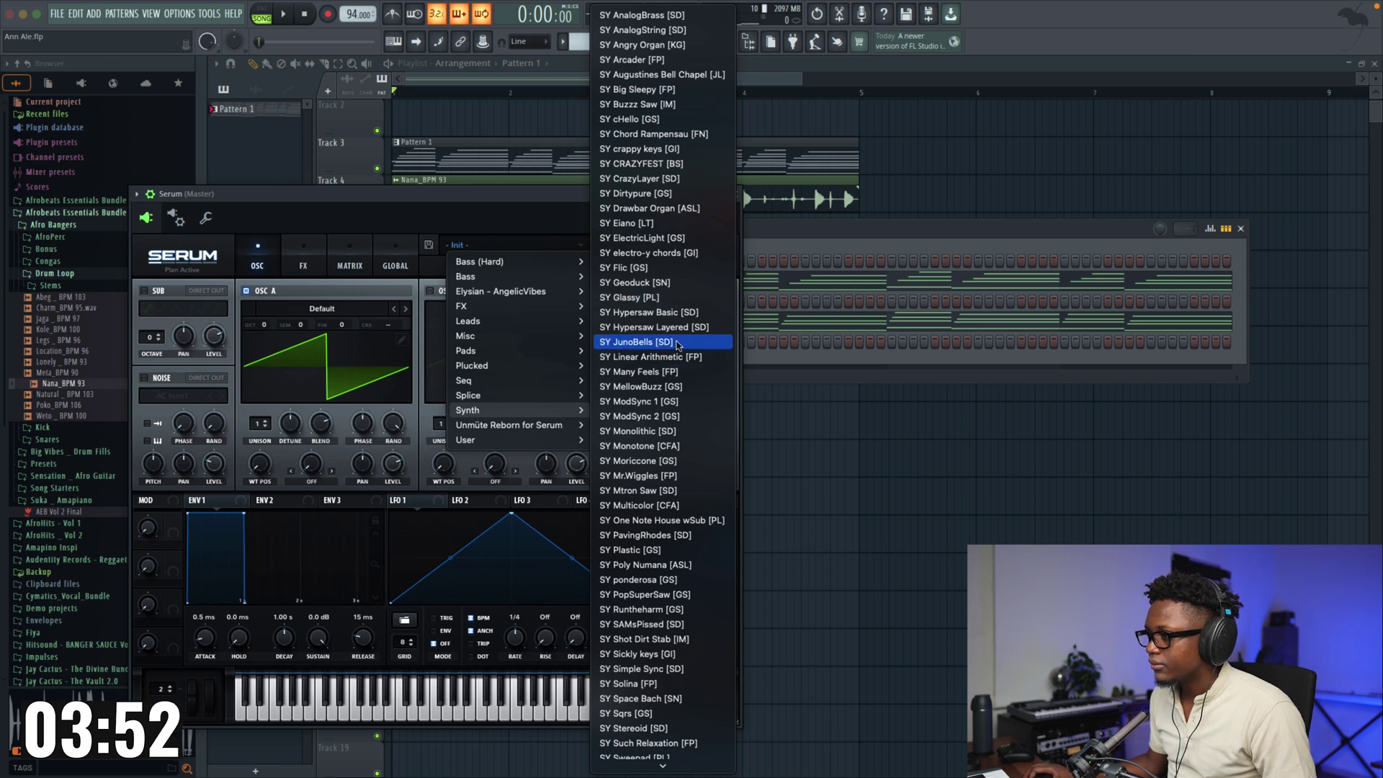
{"action": "scroll", "coordinate": [666, 375], "scroll_direction": "down", "scroll_amount": 3}
{"action": "scroll", "coordinate": [670, 533], "scroll_direction": "down", "scroll_amount": 1}
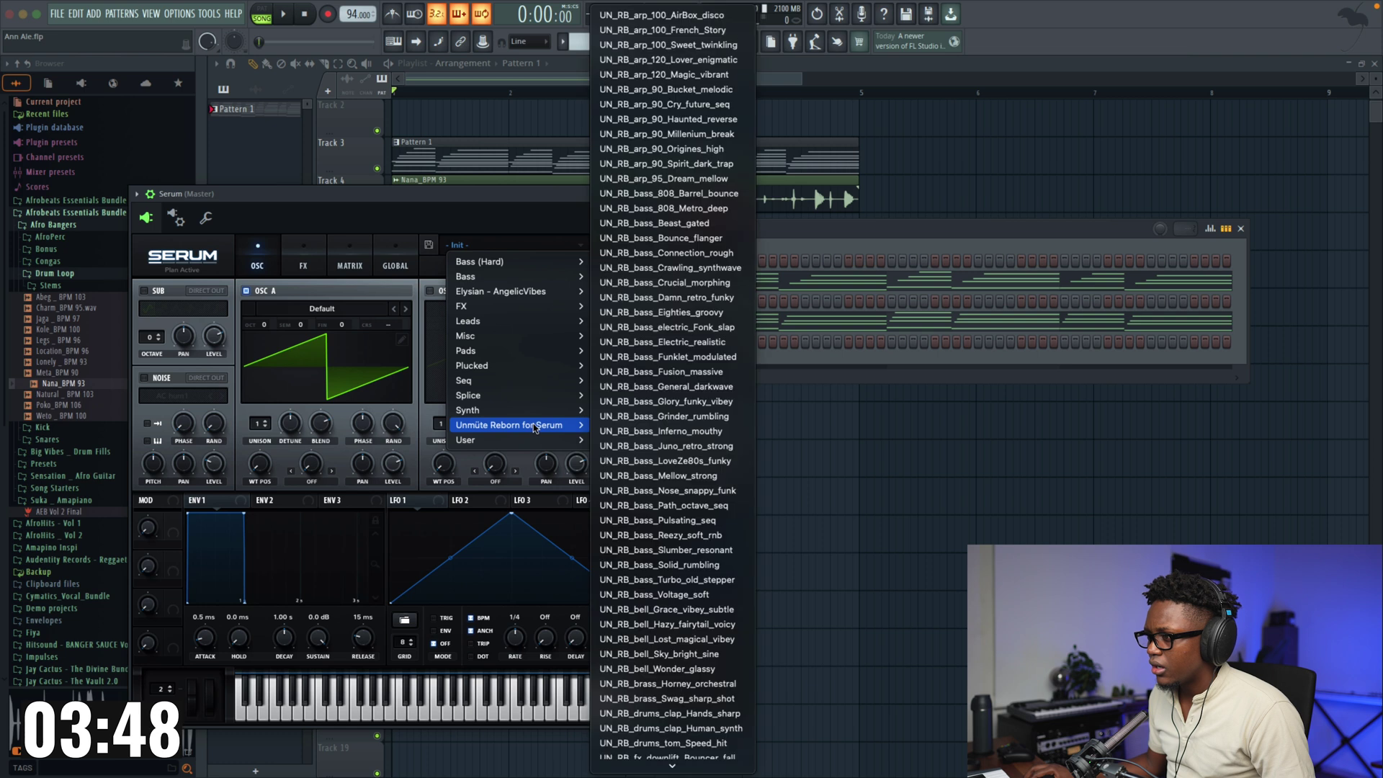
Step: Load the UN_RB_keys_electric_Dreamy preset from Unmüte Reborn for Serum, audition it and close the plugin window
{"action": "scroll", "coordinate": [641, 454], "scroll_direction": "down", "scroll_amount": 9}
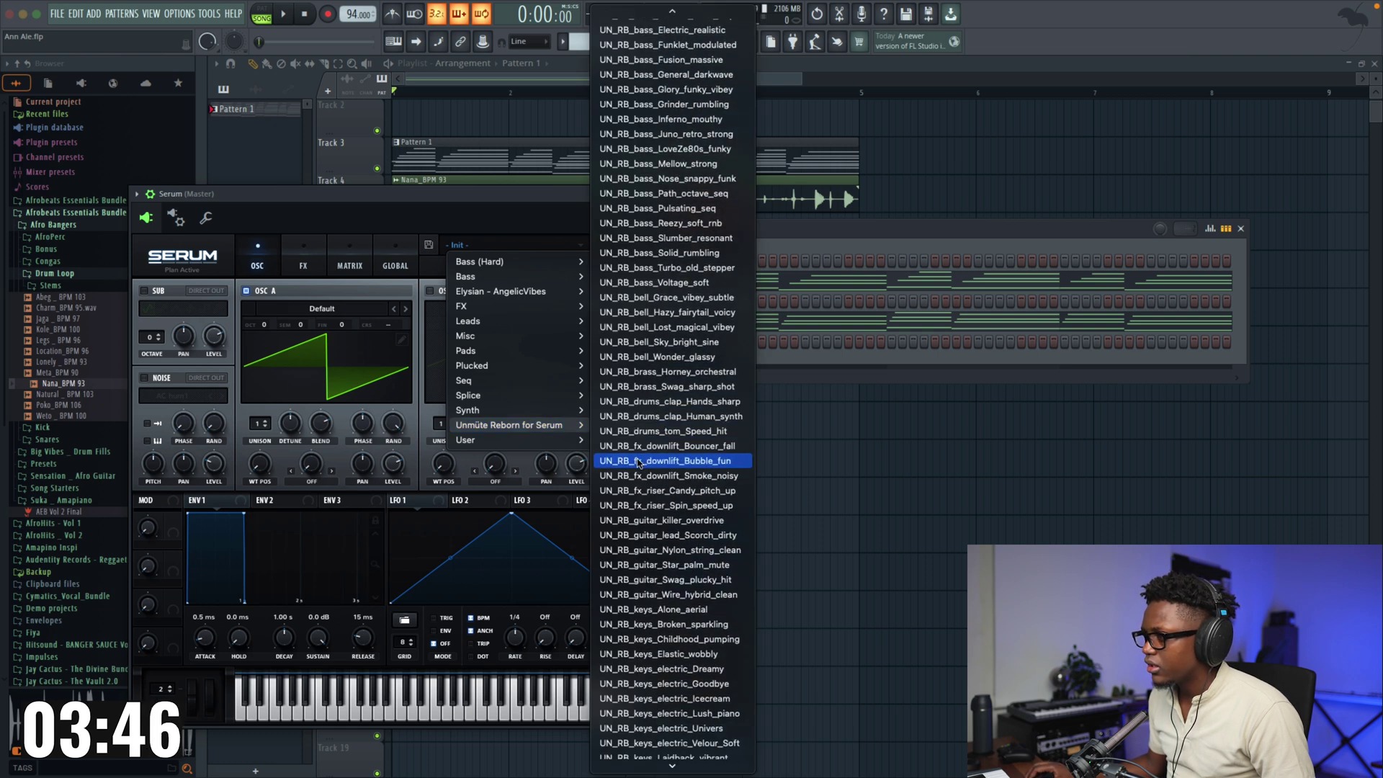
{"action": "scroll", "coordinate": [648, 441], "scroll_direction": "down", "scroll_amount": 9}
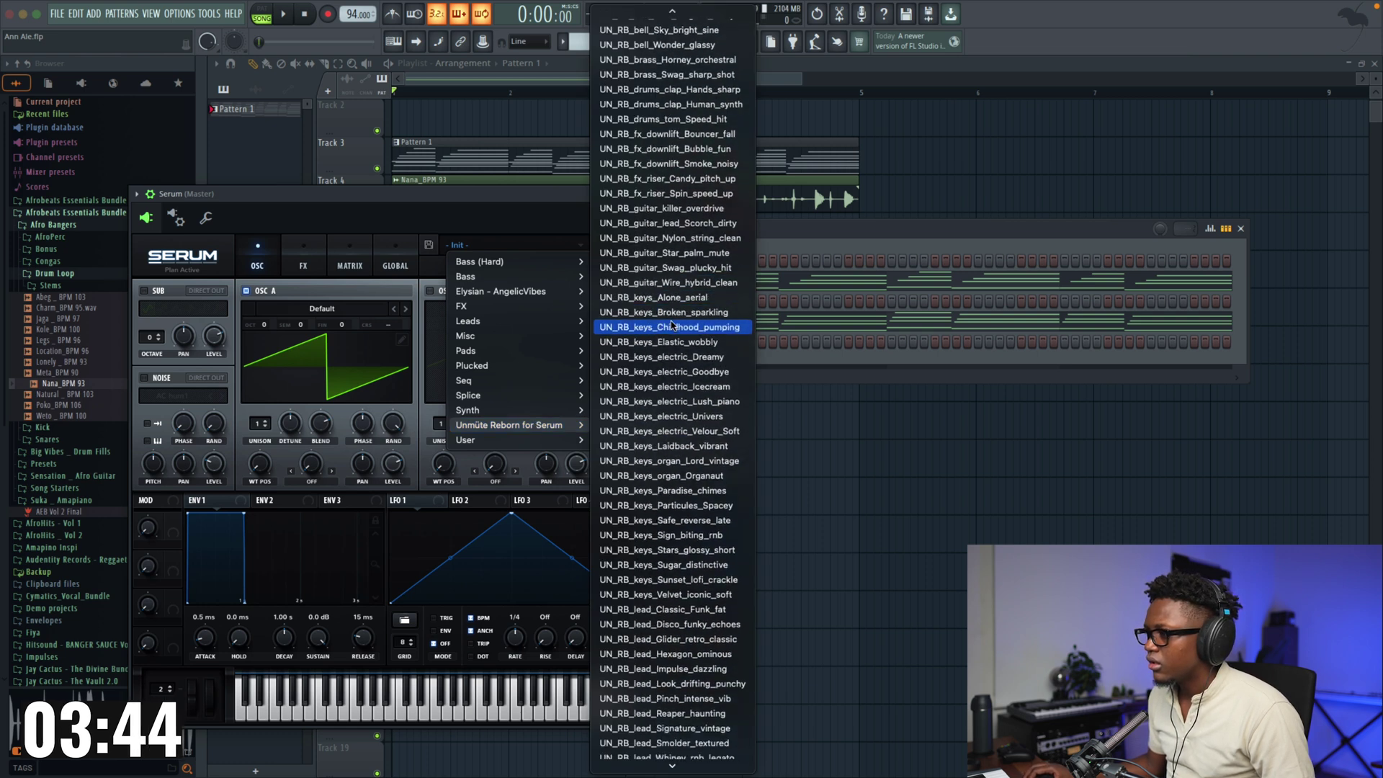
{"action": "left_click", "coordinate": [693, 357]}
{"action": "key", "text": "space"}
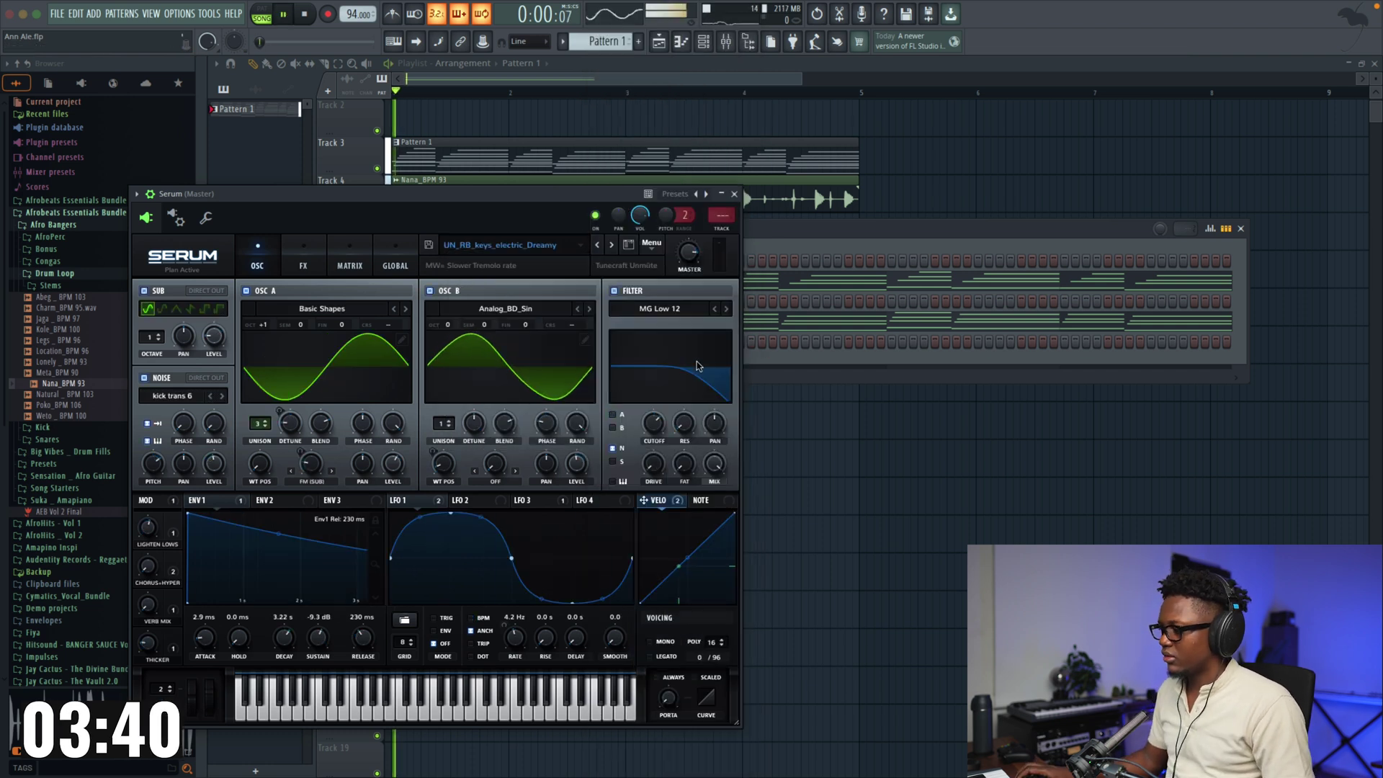
{"action": "key", "text": "space"}
{"action": "left_click", "coordinate": [734, 194]}
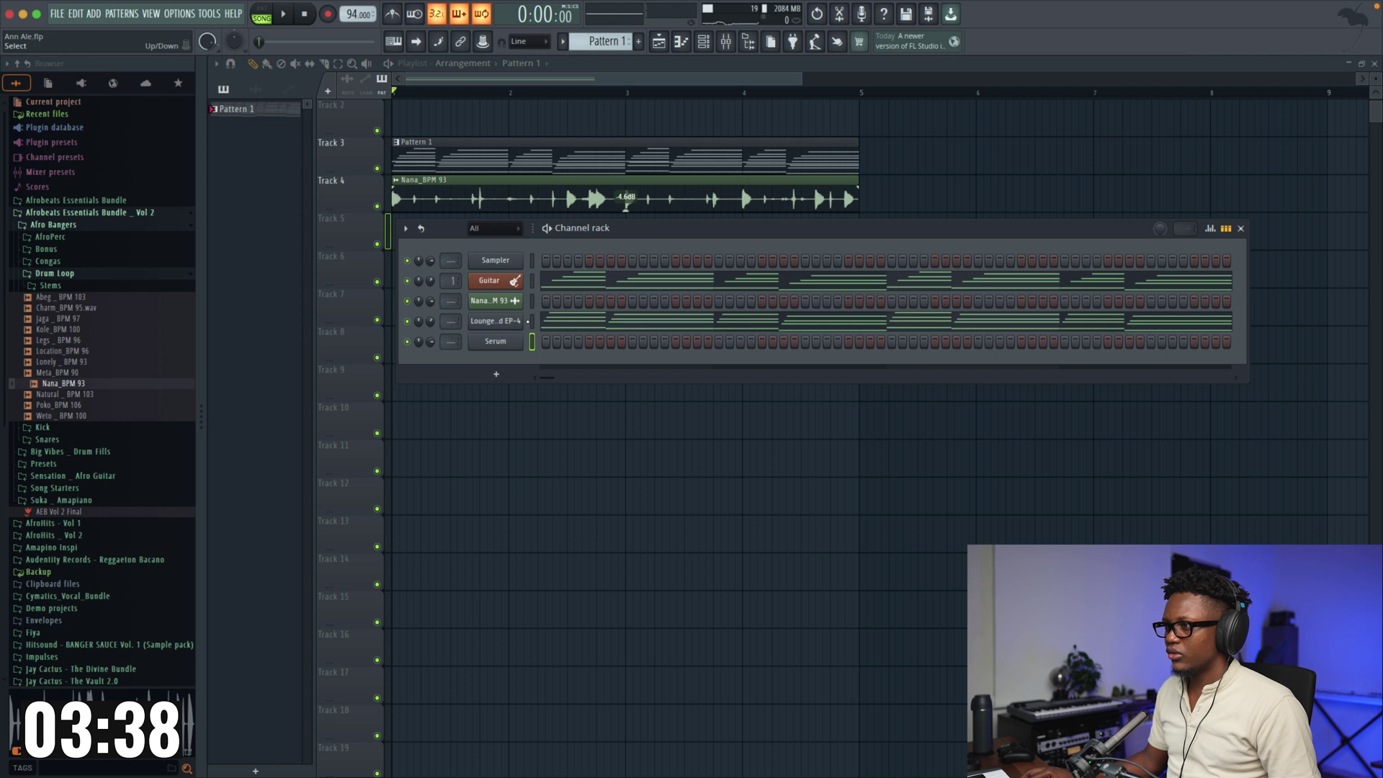
Step: Paste the chord progression into the Serum channel and play it in solo
{"action": "left_click", "coordinate": [532, 342]}
{"action": "key", "text": "super+v"}
{"action": "key", "text": "space"}
{"action": "key", "text": "space"}
{"action": "key", "text": "space"}
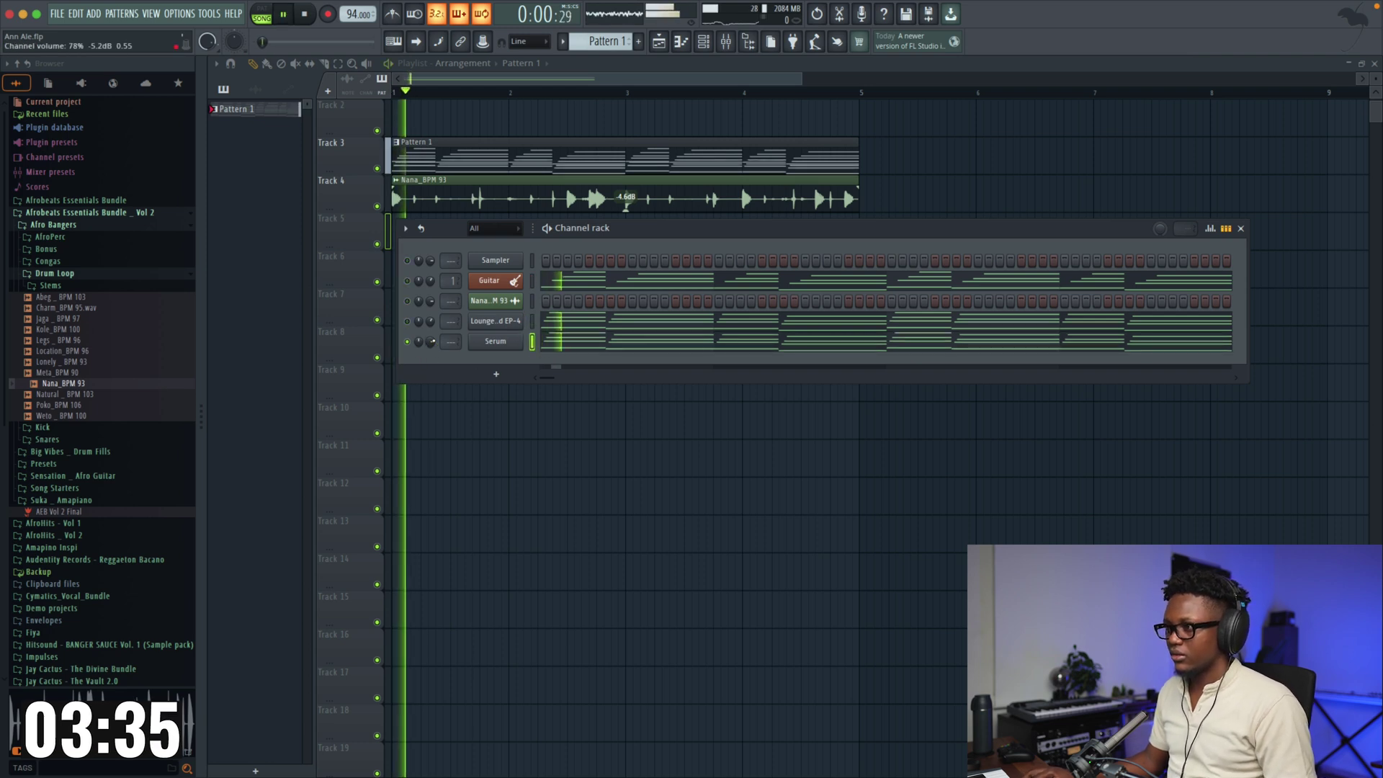
Step: Examine the pasted Serum chords in the piano roll during playback and return to the playlist
{"action": "left_click", "coordinate": [589, 344]}
{"action": "key", "text": "space"}
{"action": "key", "text": "space"}
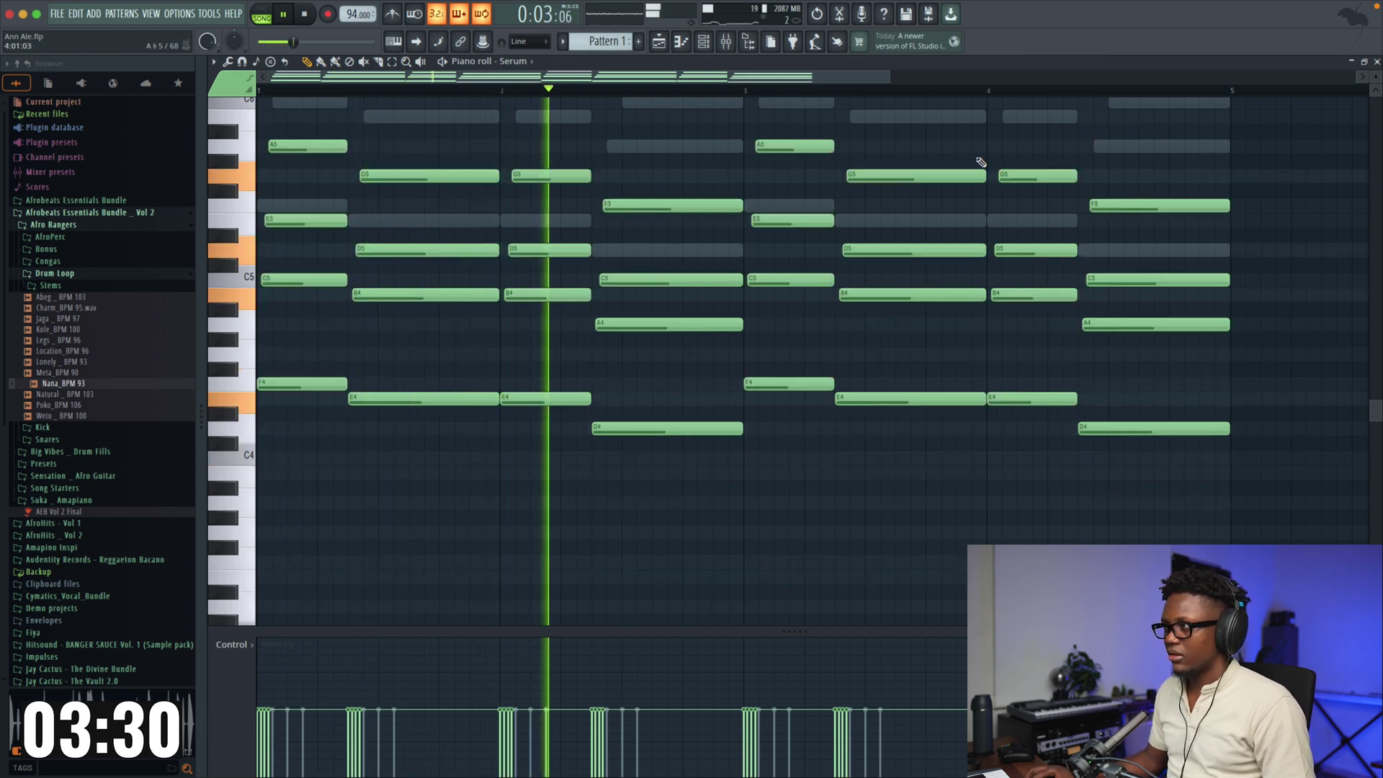
{"action": "left_click", "coordinate": [1375, 62]}
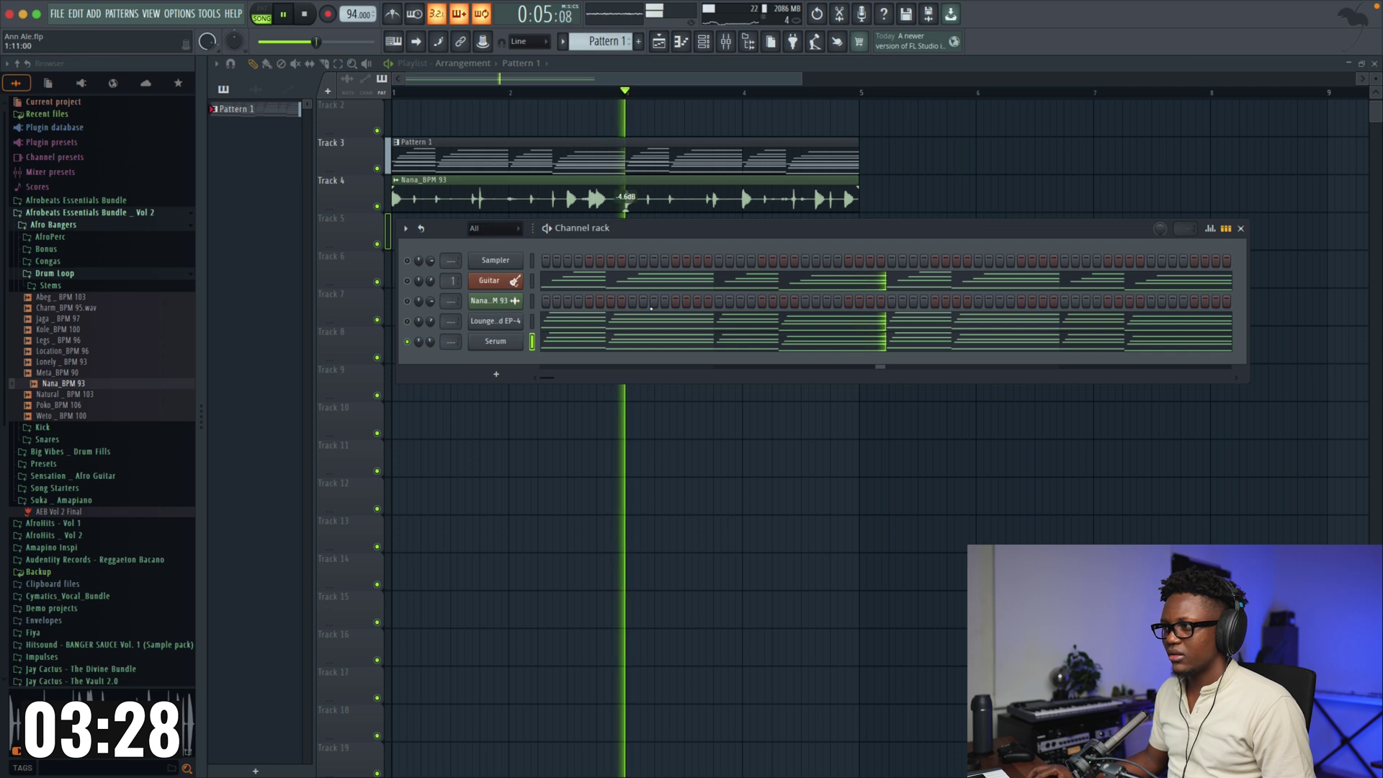
Step: Unsolo the Serum channel, set its volume to 36% and play it with the other channels
{"action": "key", "text": "space"}
{"action": "left_click", "coordinate": [408, 344]}
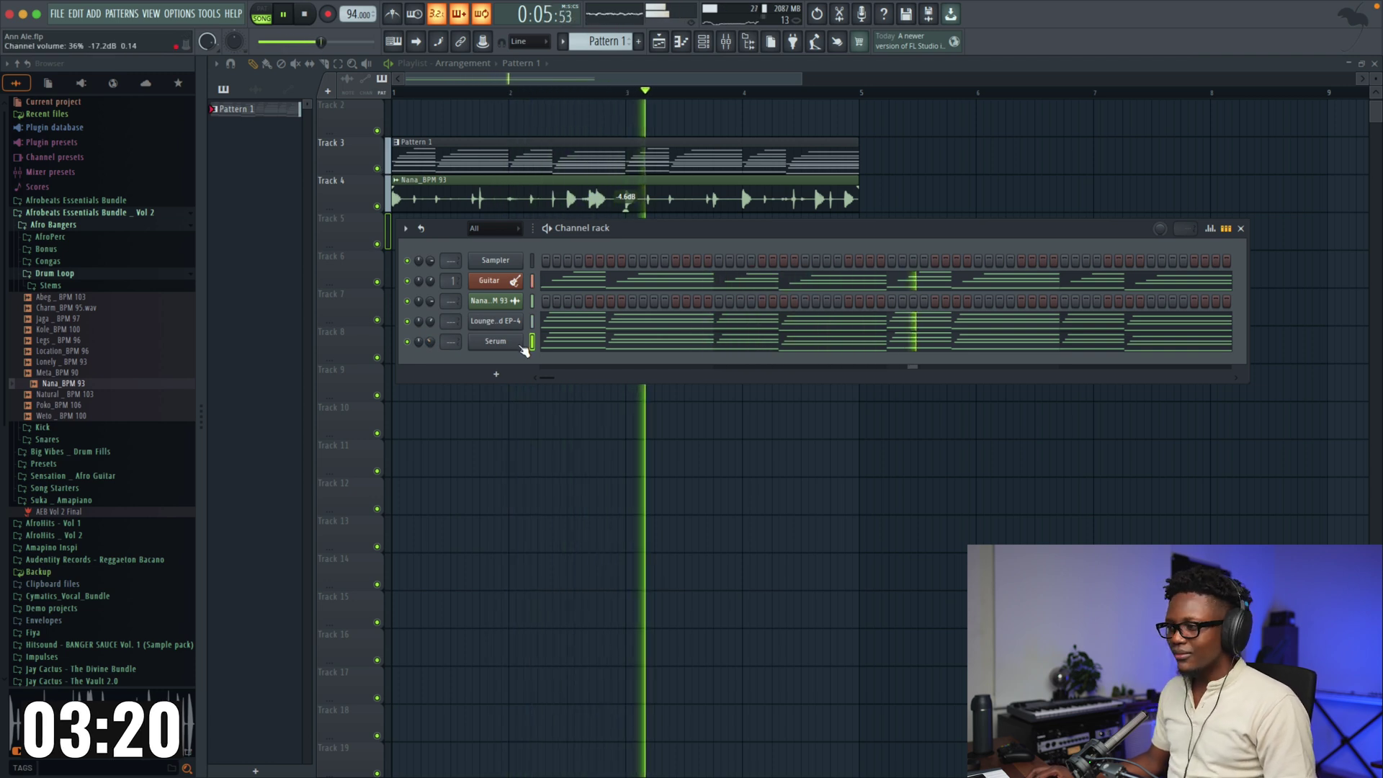
{"action": "key", "text": "space"}
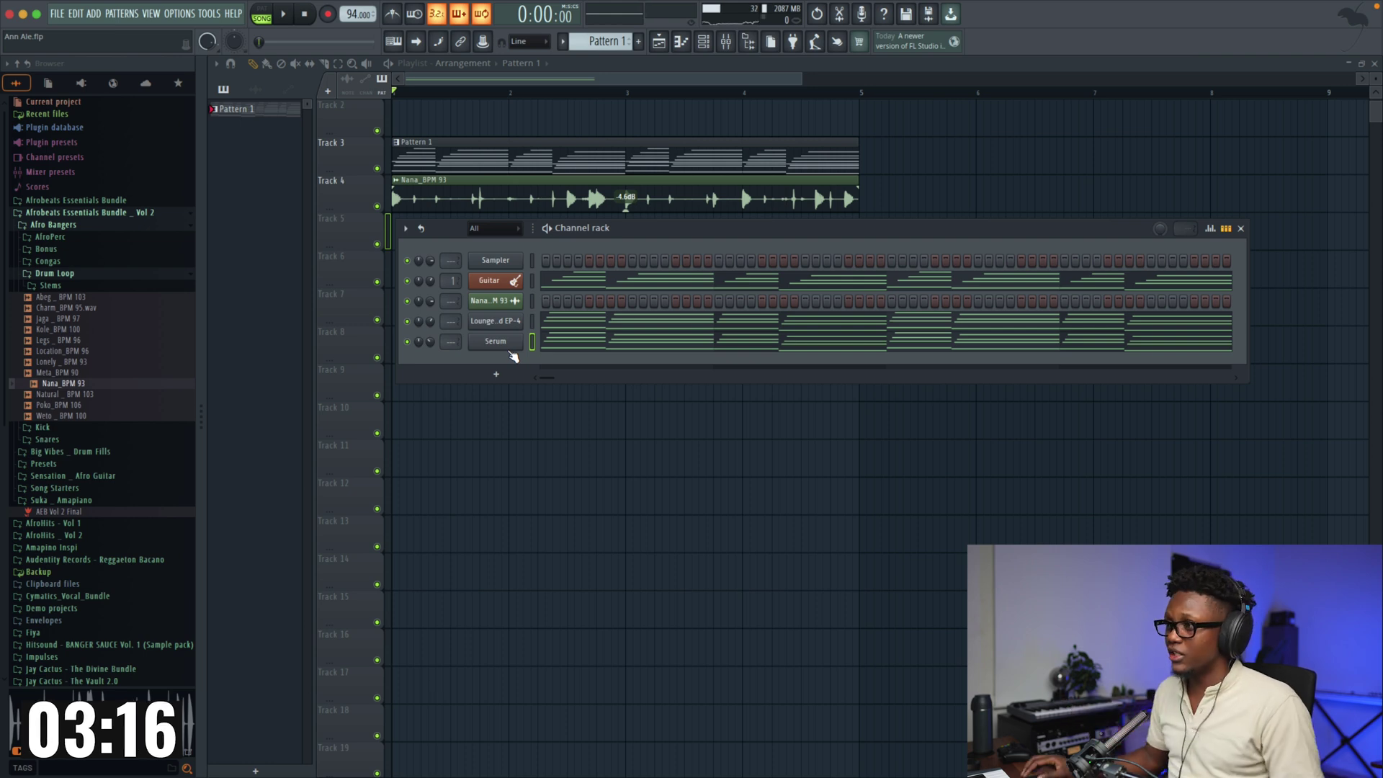
Step: Clone the Serum channel to create a second Serum instrument
{"action": "left_click", "coordinate": [496, 374]}
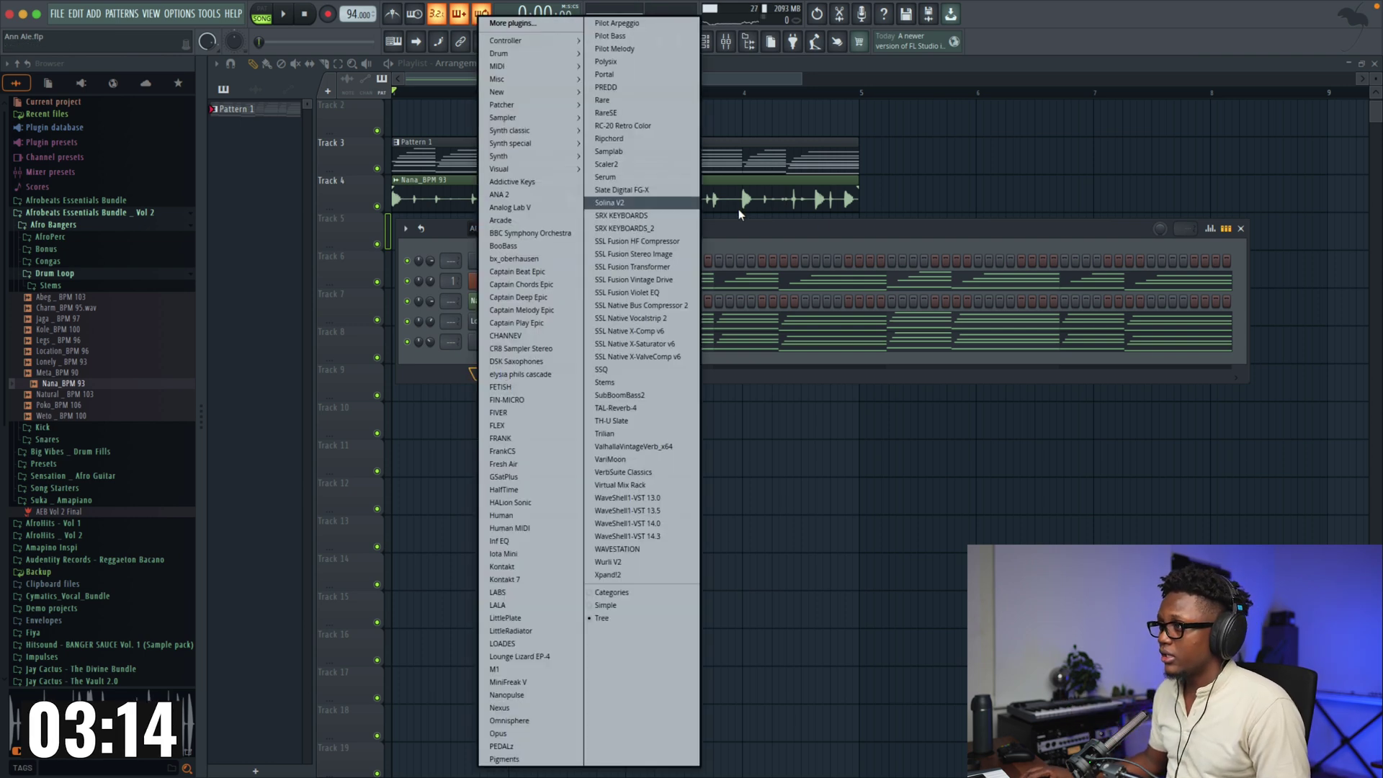
{"action": "left_click", "coordinate": [715, 273]}
{"action": "right_click", "coordinate": [495, 342]}
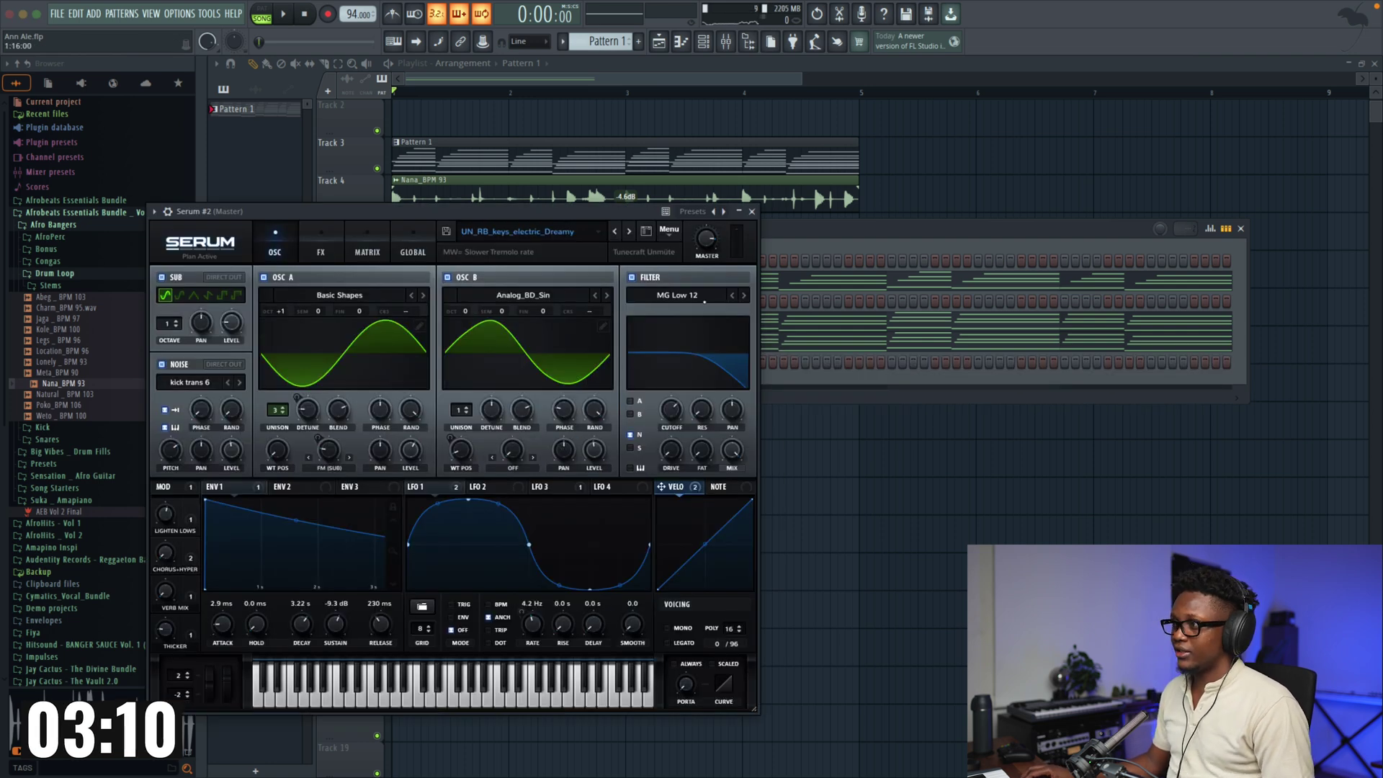
Step: Load the UN_RB_synth_analog_Delicate preset in the cloned Serum, close its window and audition the sound against the beat
{"action": "left_click", "coordinate": [559, 232]}
{"action": "mouse_move", "coordinate": [547, 412]}
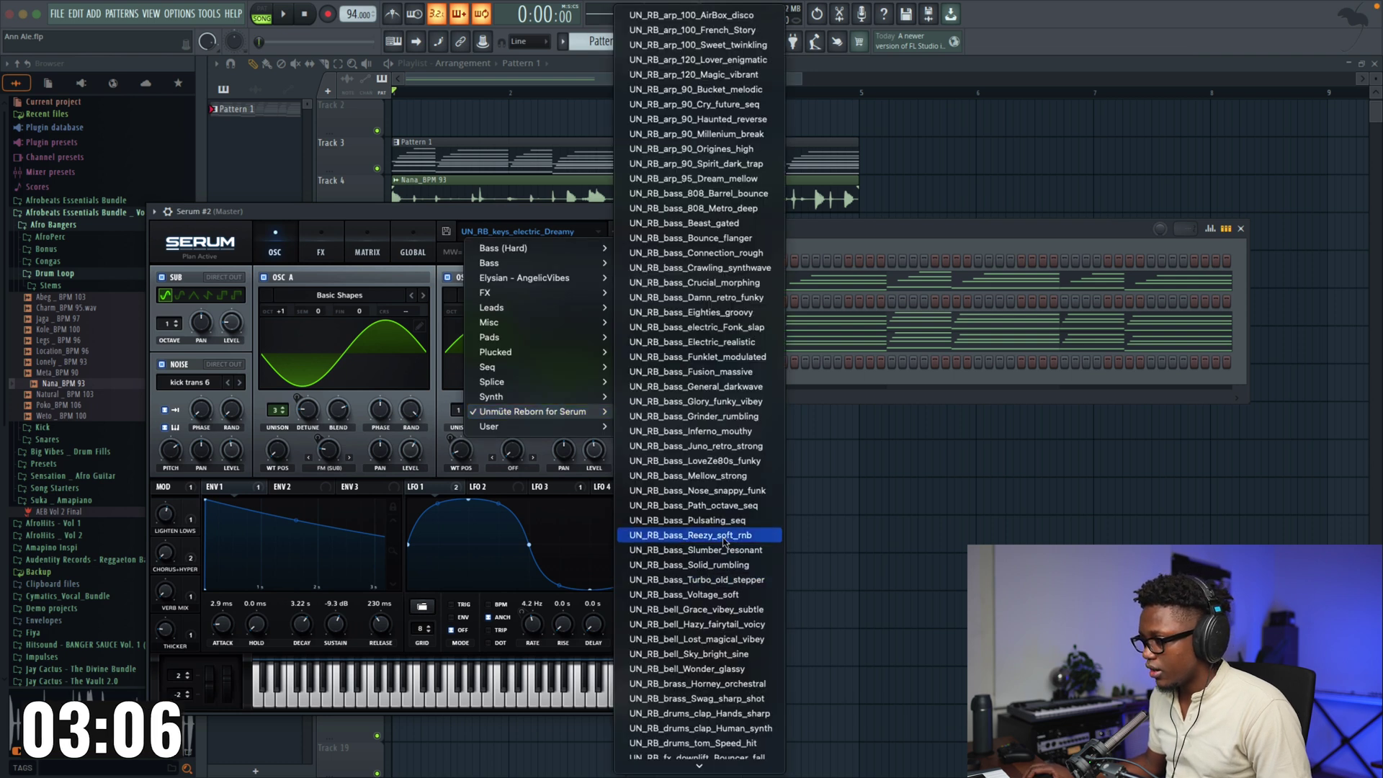
{"action": "scroll", "coordinate": [725, 541], "scroll_direction": "down", "scroll_amount": 8}
{"action": "scroll", "coordinate": [724, 541], "scroll_direction": "down", "scroll_amount": 5}
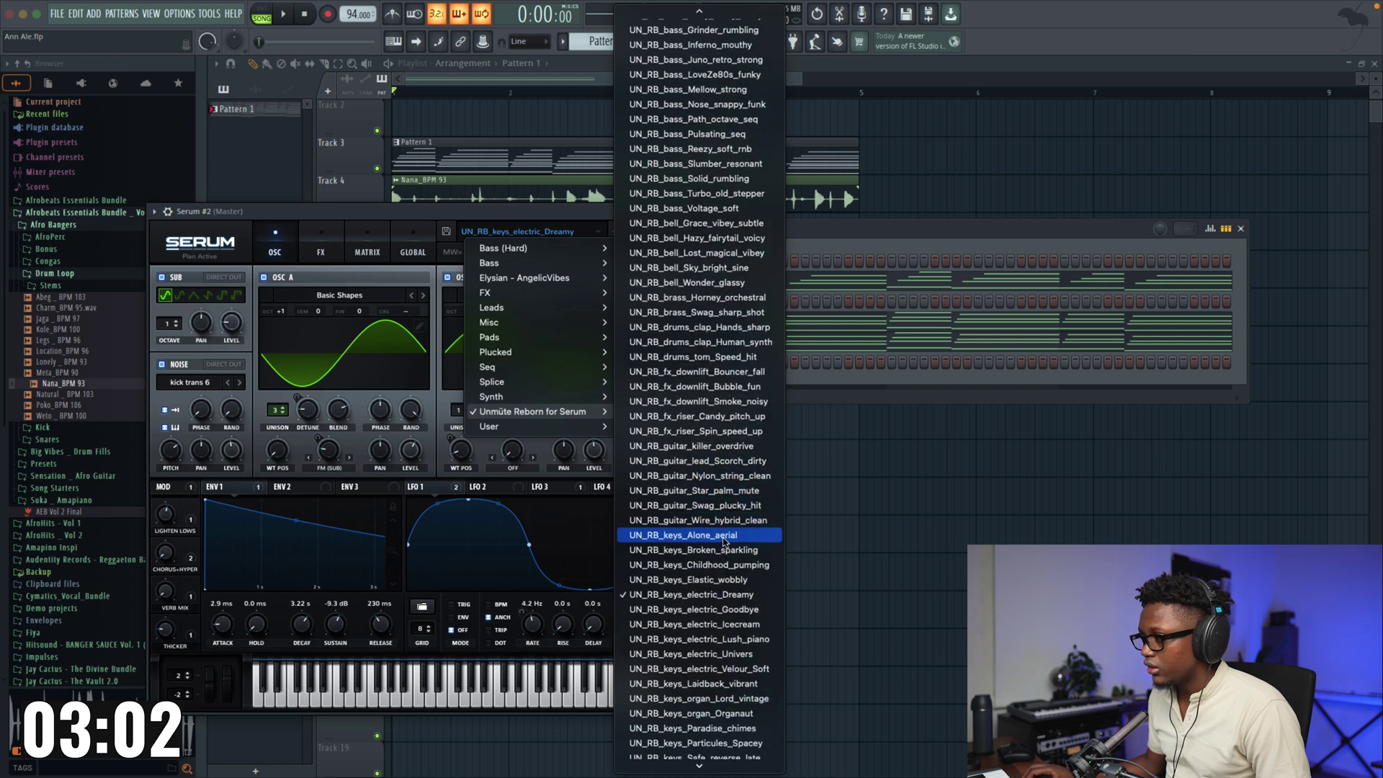
{"action": "scroll", "coordinate": [724, 542], "scroll_direction": "down", "scroll_amount": 20}
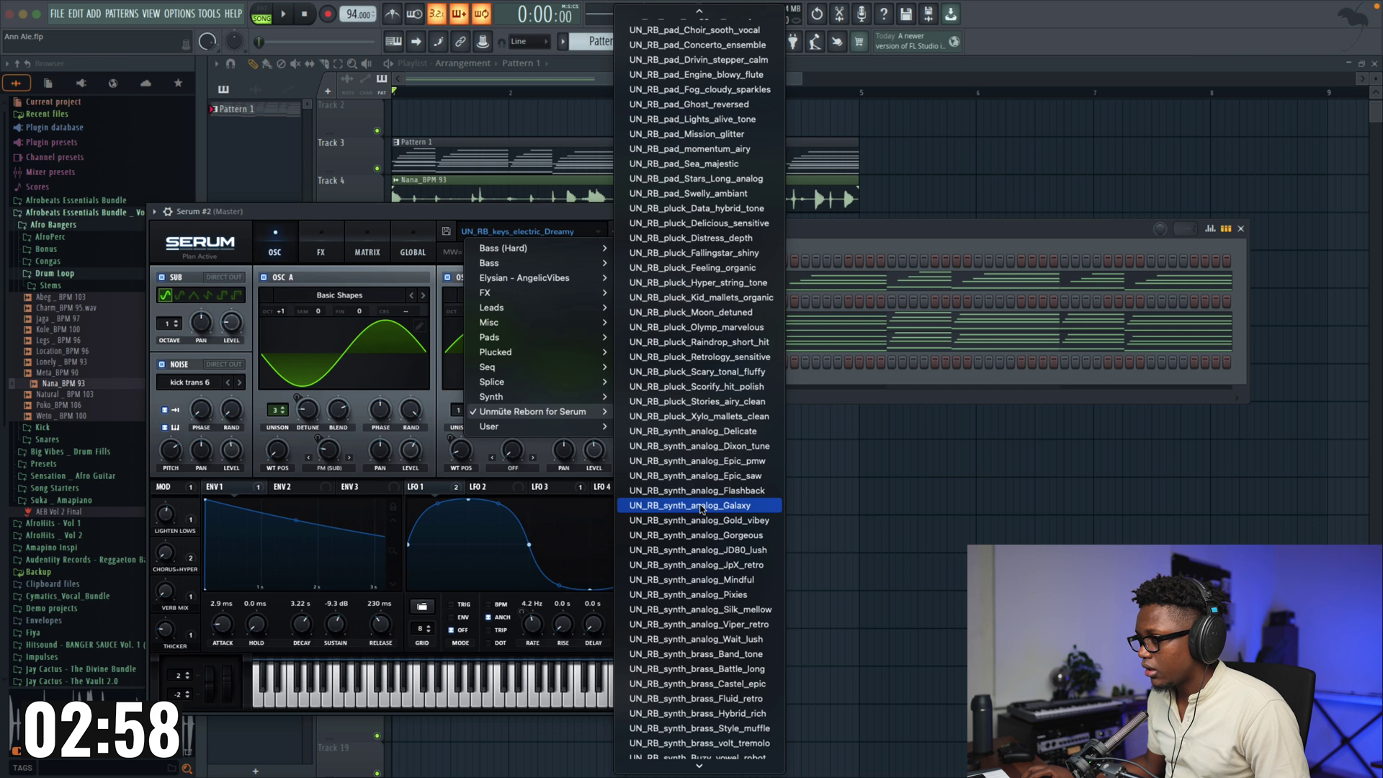
{"action": "left_click", "coordinate": [724, 431]}
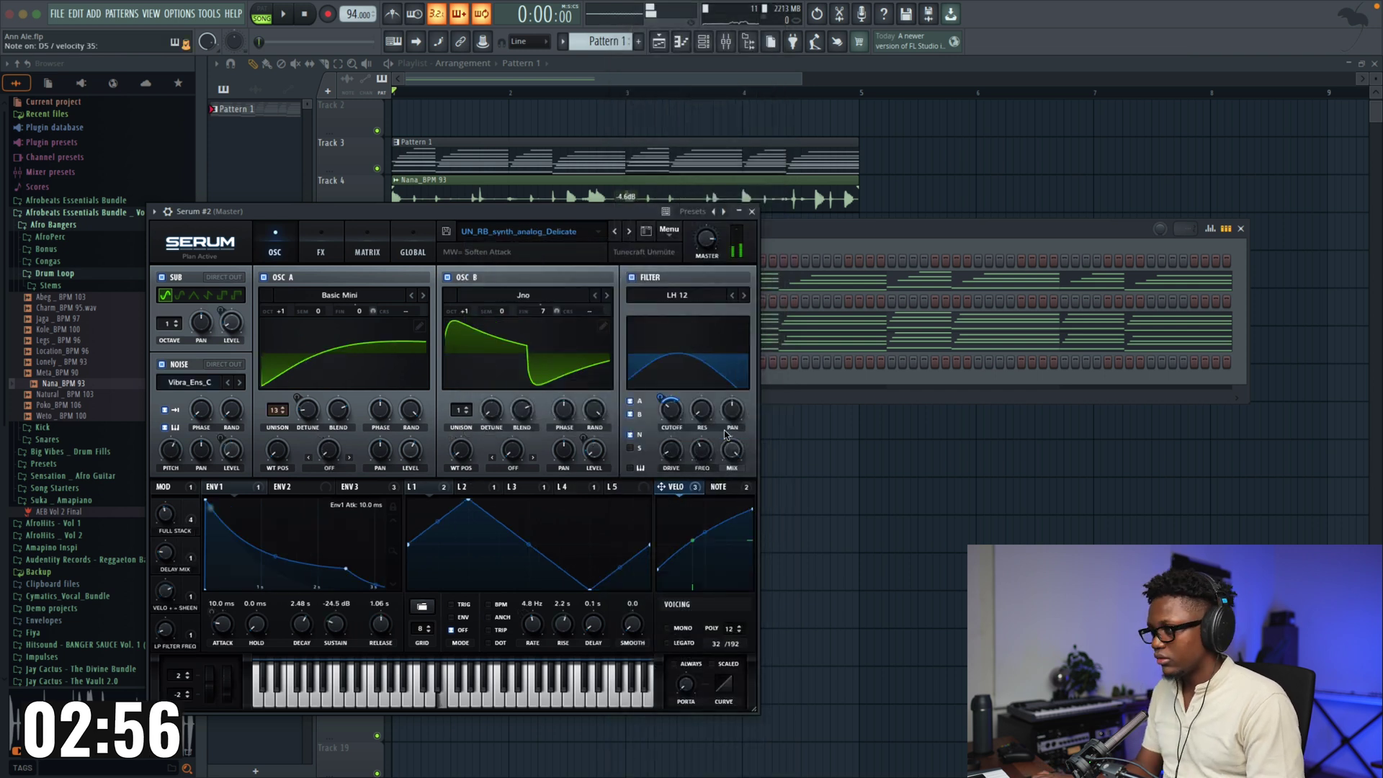
{"action": "key", "text": "space"}
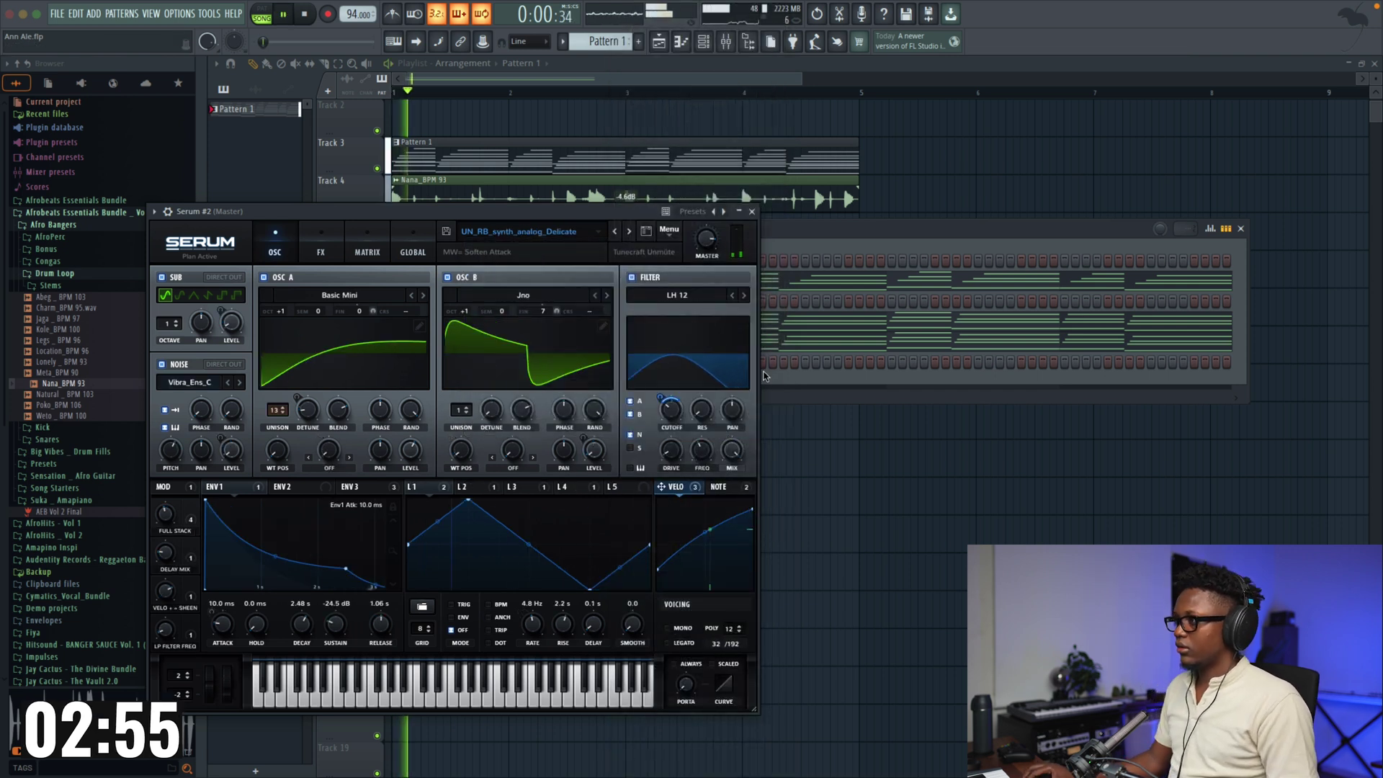
{"action": "left_click", "coordinate": [751, 211]}
{"action": "key", "text": "space"}
{"action": "key", "text": "space"}
{"action": "key", "text": "space"}
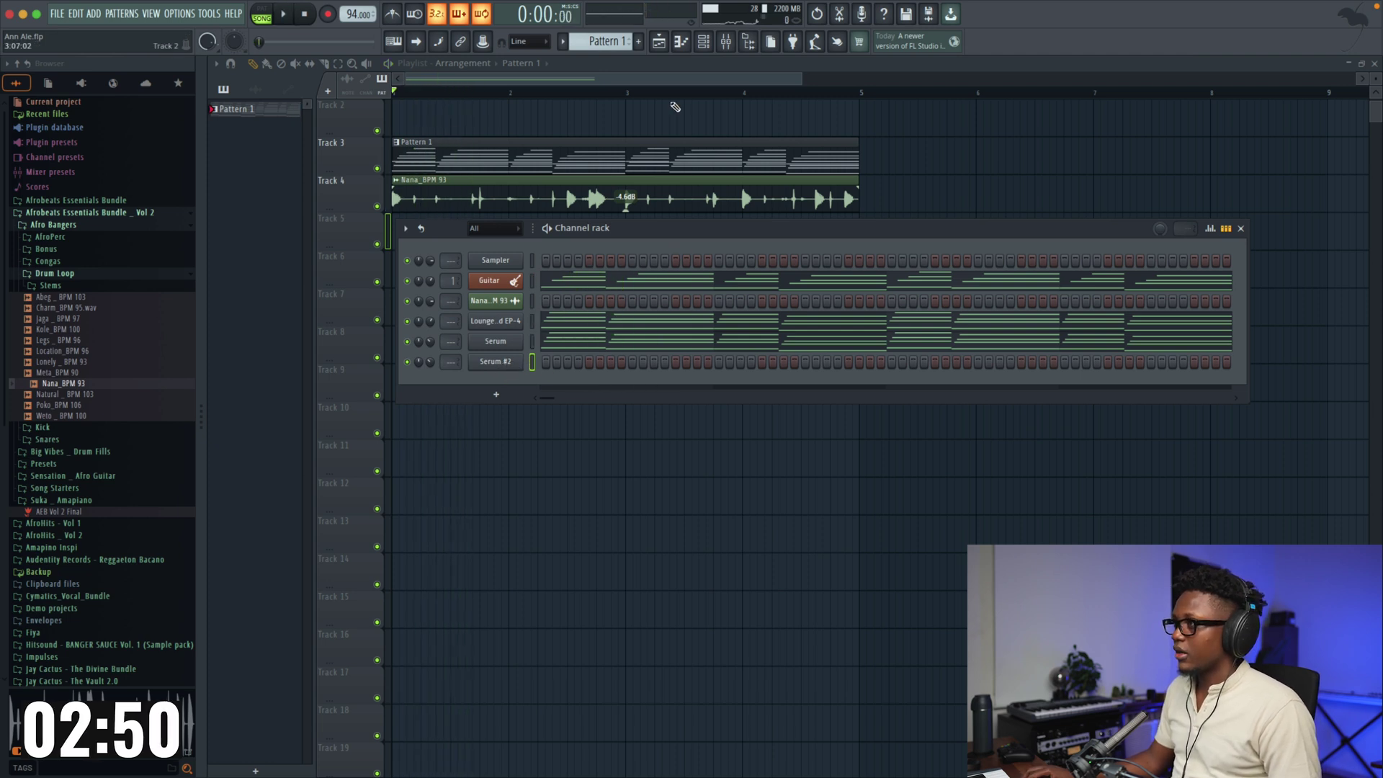
Step: Draw F4 and C5 notes on the fourth step of bar 1 for Serum #2 and shorten them to one step
{"action": "left_click", "coordinate": [680, 44]}
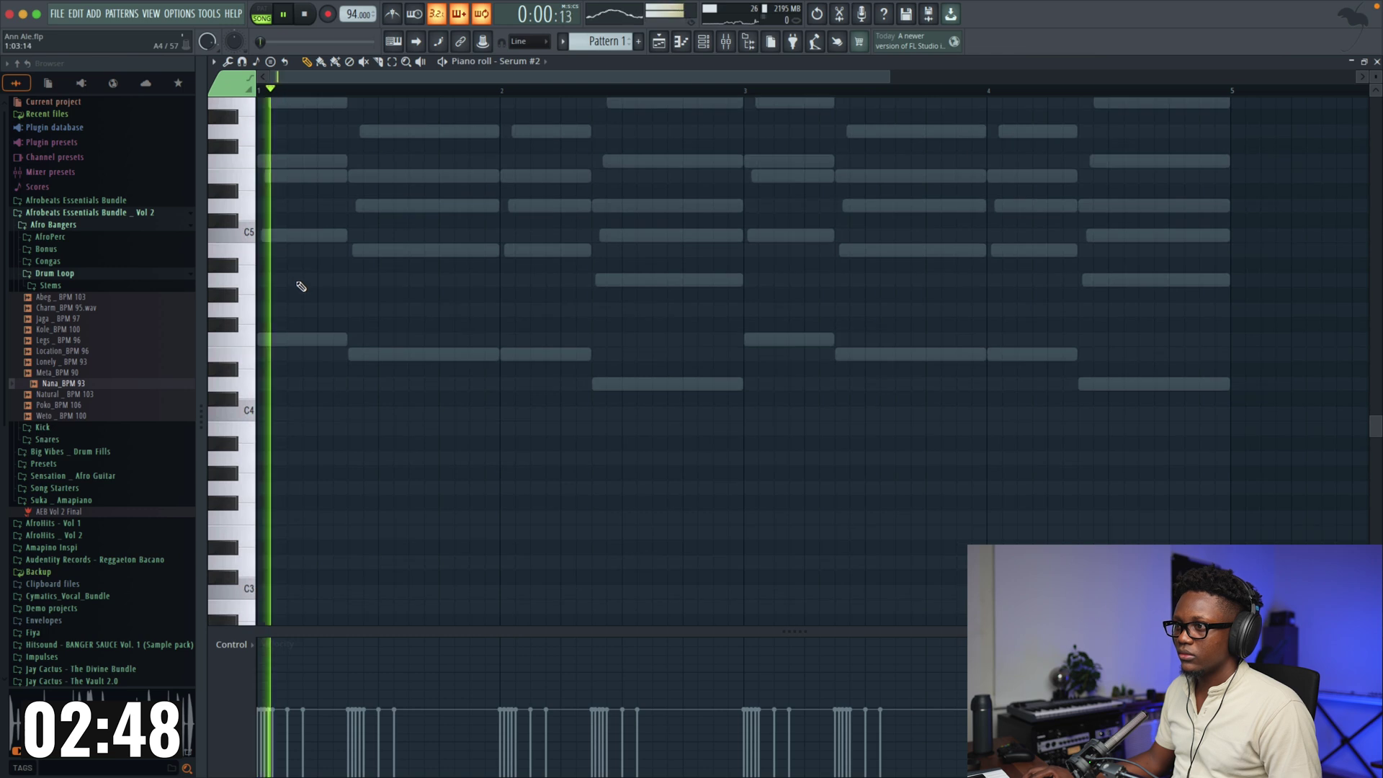
{"action": "scroll", "coordinate": [294, 262], "scroll_direction": "up", "scroll_amount": 2}
{"action": "left_click", "coordinate": [301, 429]}
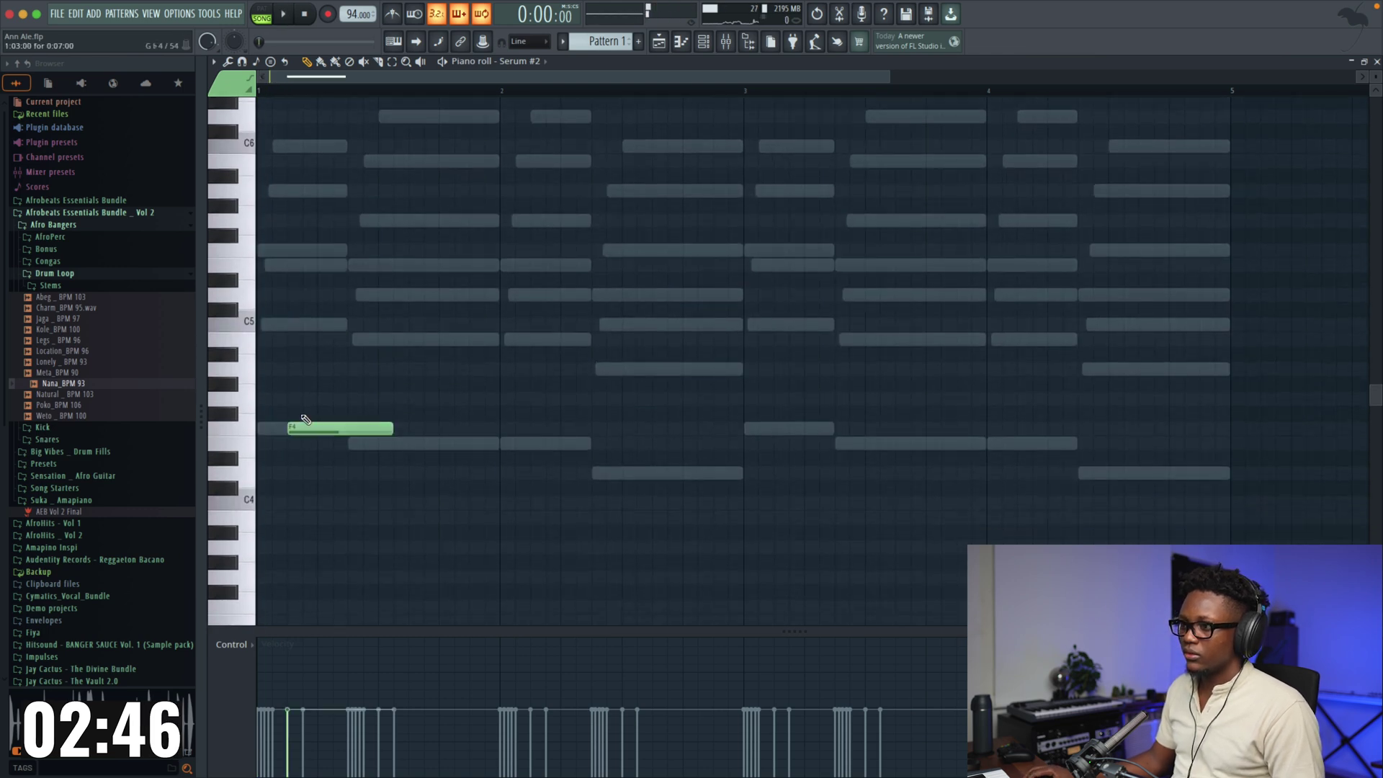
{"action": "left_click", "coordinate": [301, 326]}
{"action": "left_click_drag", "start_coordinate": [310, 430], "coordinate": [327, 430]}
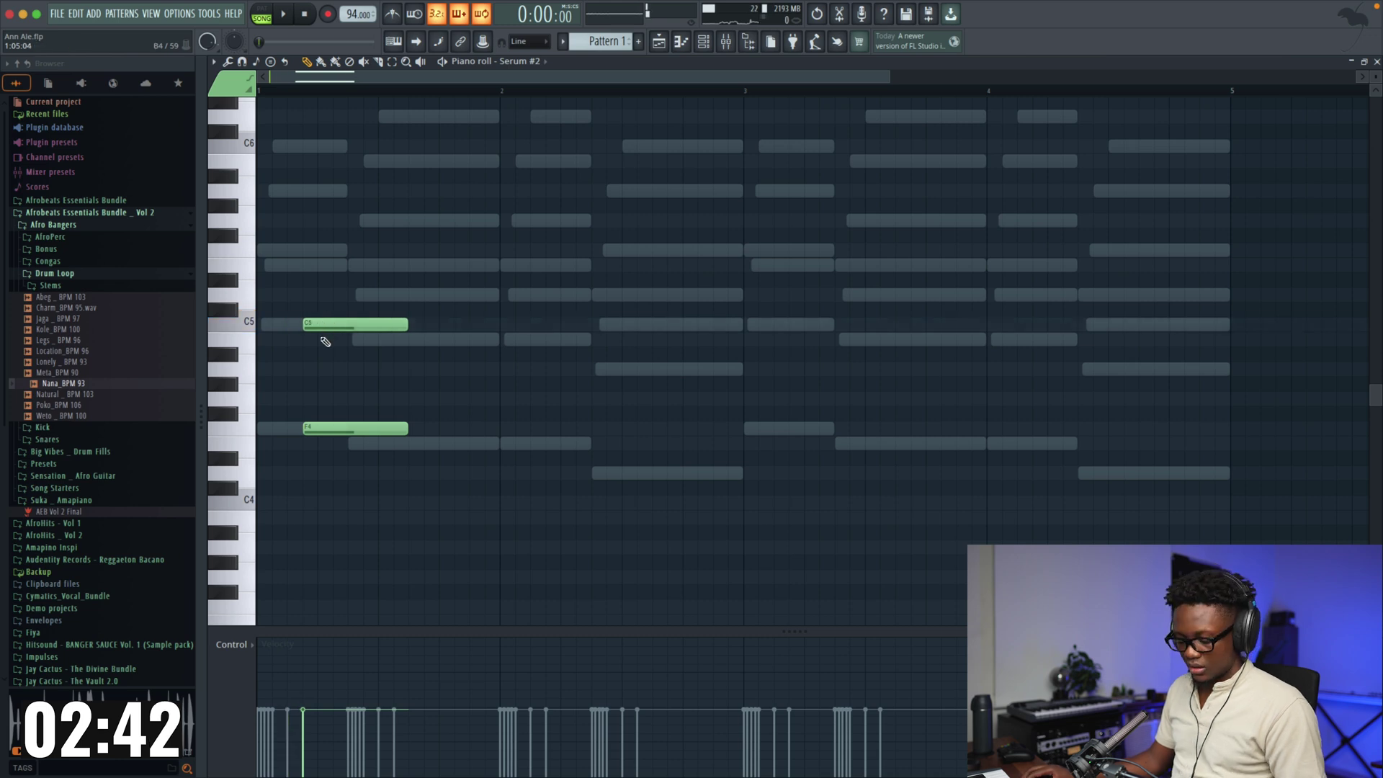
{"action": "key", "text": "alt+l"}
{"action": "left_click", "coordinate": [770, 481]}
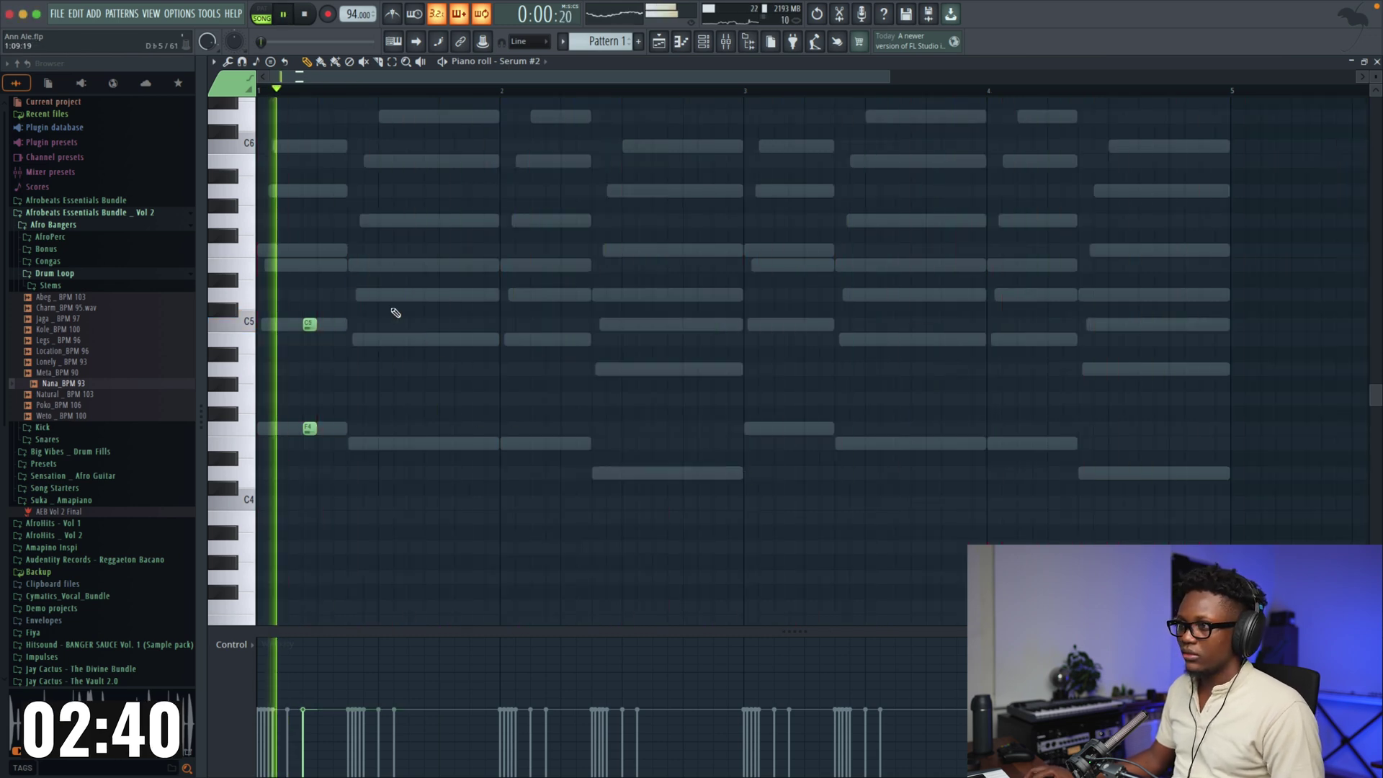
Step: Add one-step E5 and A5 notes to the stab on bar 1's fourth step and play it back
{"action": "left_click", "coordinate": [310, 265]}
{"action": "left_click_drag", "start_coordinate": [393, 268], "coordinate": [311, 269]}
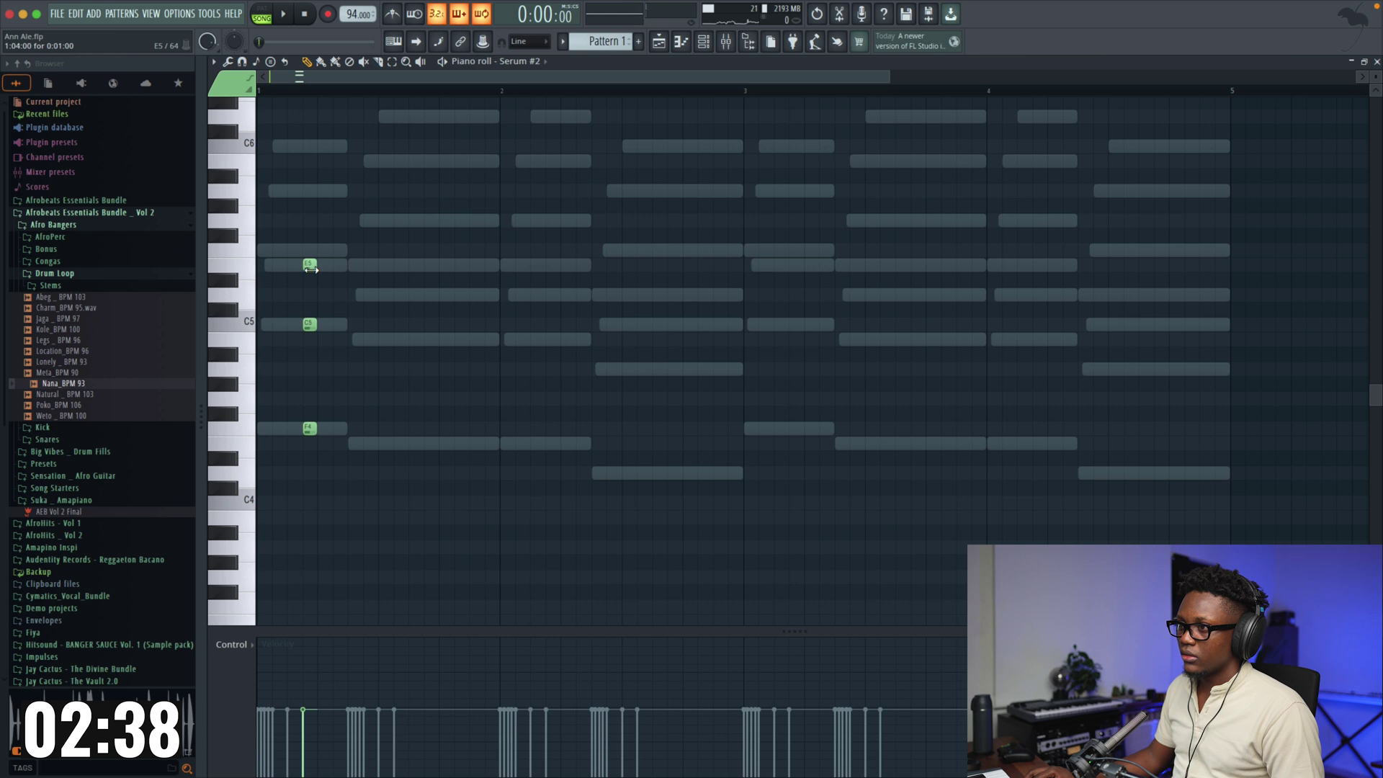
{"action": "left_click", "coordinate": [311, 190]}
{"action": "key", "text": "space"}
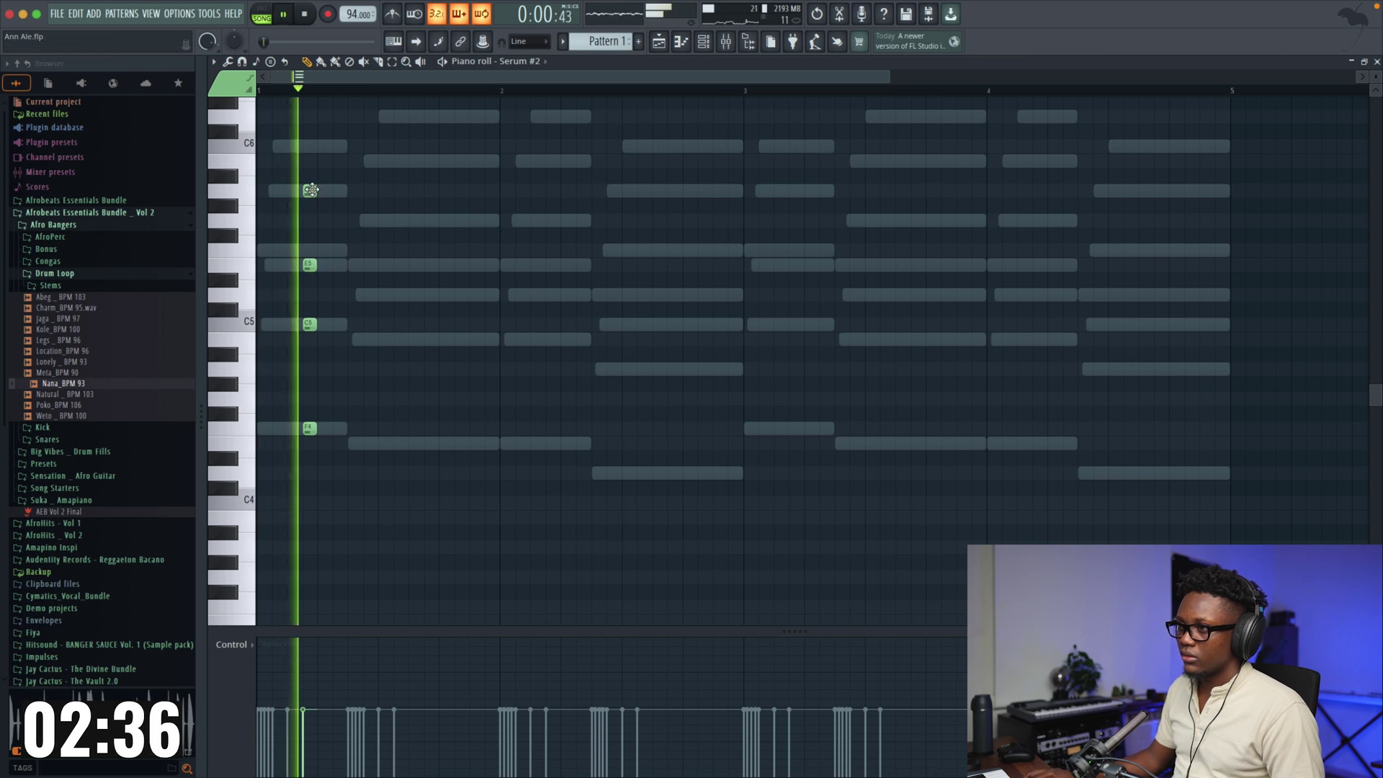
{"action": "key", "text": "space"}
Step: Draw a one-step E4, B4, D5 and G5 stab on the seventh step of bar 1 and play it back
{"action": "left_click", "coordinate": [355, 444]}
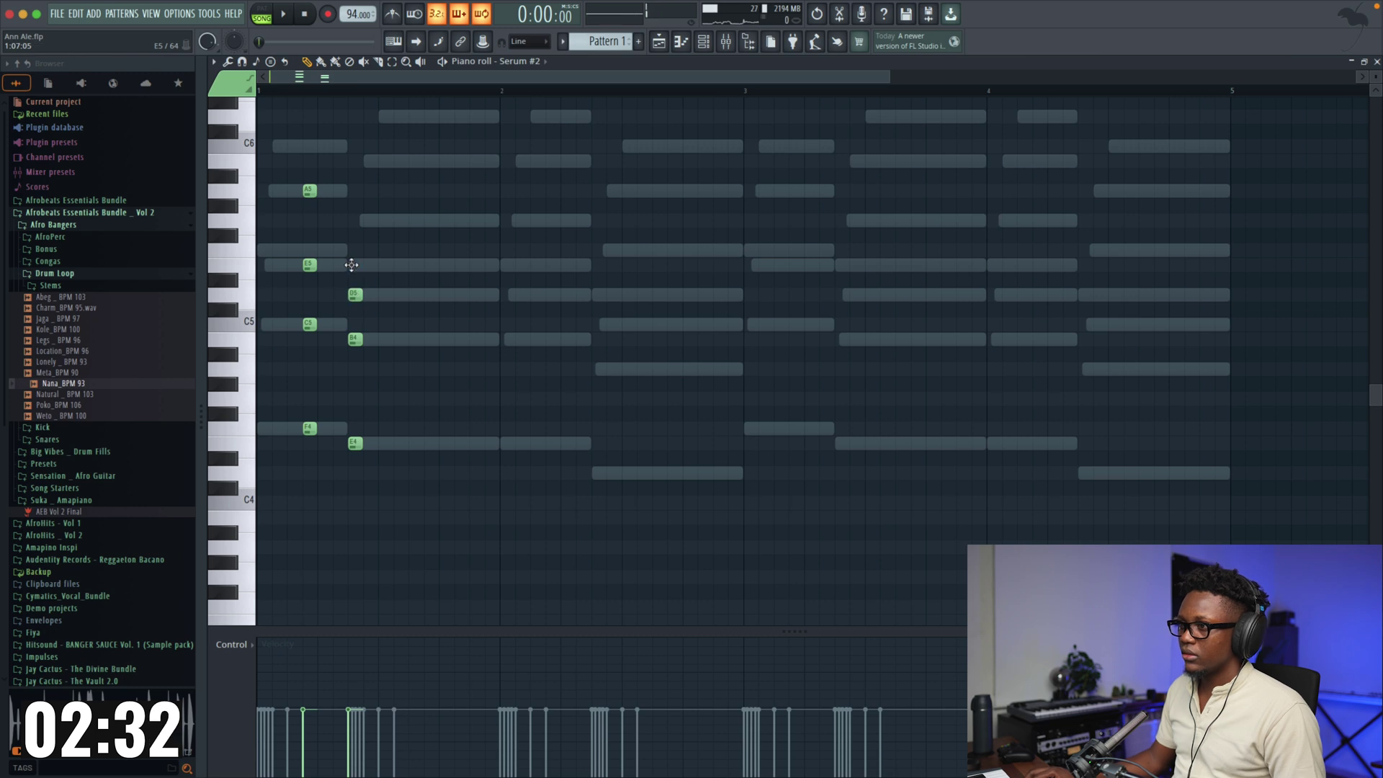
{"action": "left_click_drag", "start_coordinate": [352, 264], "coordinate": [351, 222]}
{"action": "key", "text": "space"}
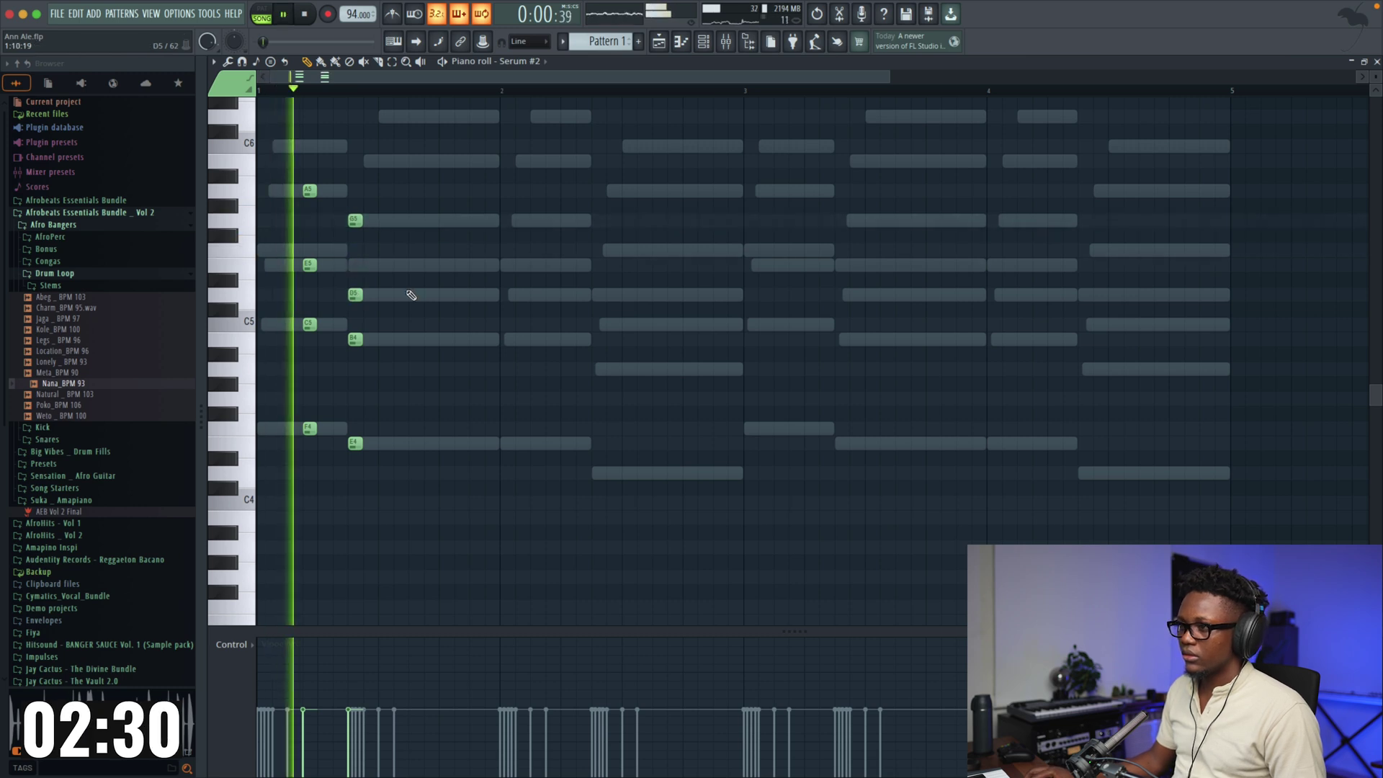
{"action": "key", "text": "space"}
Step: Copy the E4, B4, D5 and G5 stab to bar 2's fourth step, add a one-step D4, A4, C5 and F5 stab on its seventh step and play back
{"action": "left_click_drag", "start_coordinate": [397, 479], "coordinate": [350, 176]}
{"action": "mouse_move", "coordinate": [553, 231]}
{"action": "left_mouse_down"}
{"action": "mouse_move", "coordinate": [514, 229]}
{"action": "mouse_move", "coordinate": [578, 237]}
{"action": "mouse_move", "coordinate": [549, 231]}
{"action": "left_mouse_up"}
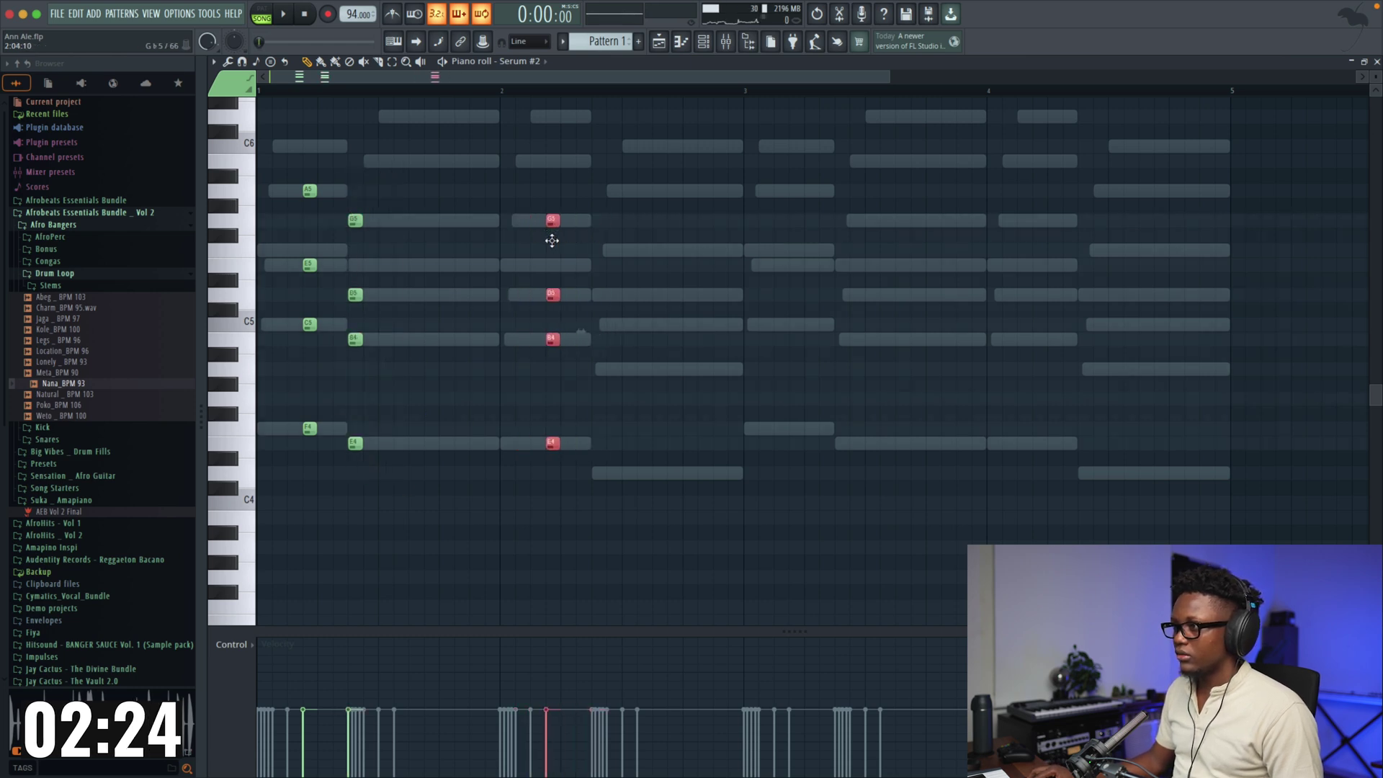
{"action": "scroll", "coordinate": [607, 478], "scroll_direction": "up", "scroll_amount": 1}
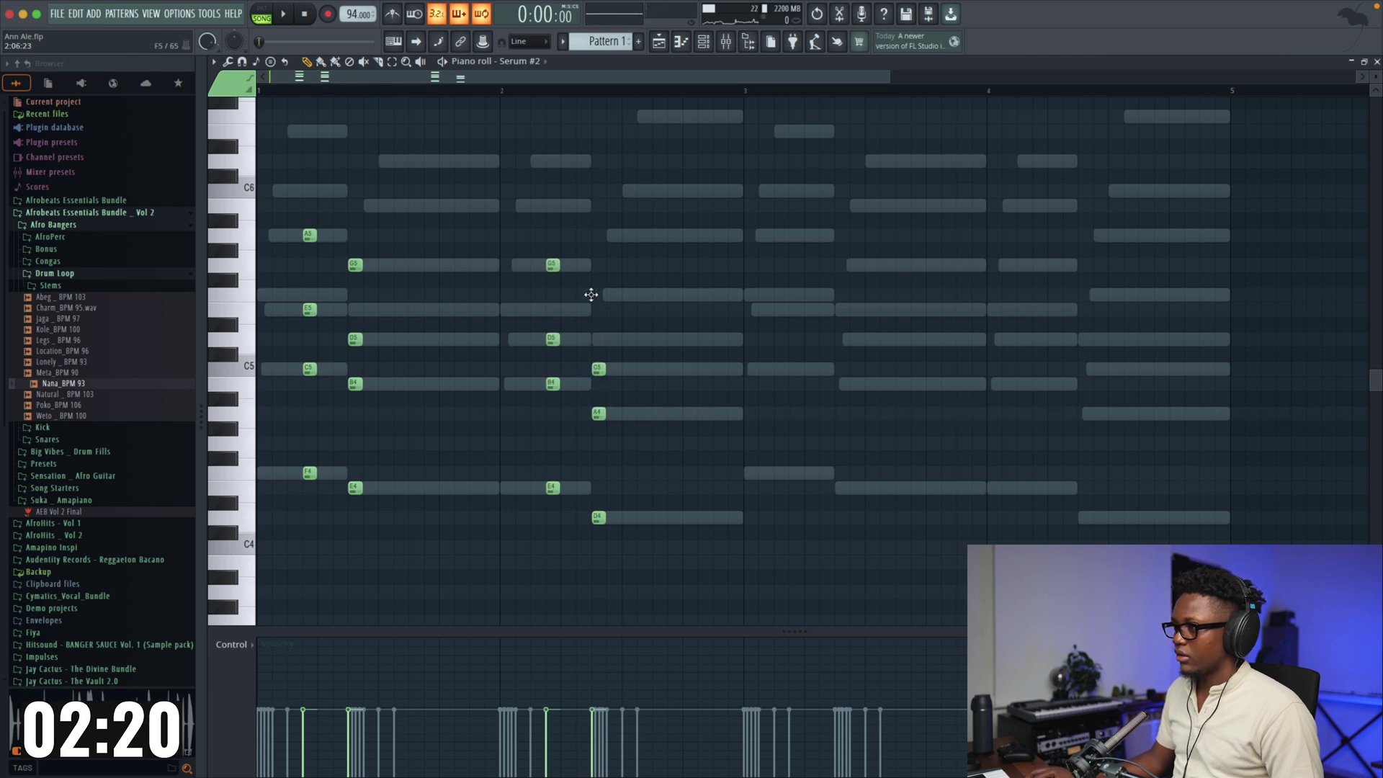
{"action": "key", "text": "space"}
{"action": "scroll", "coordinate": [667, 348], "scroll_direction": "down", "scroll_amount": 2}
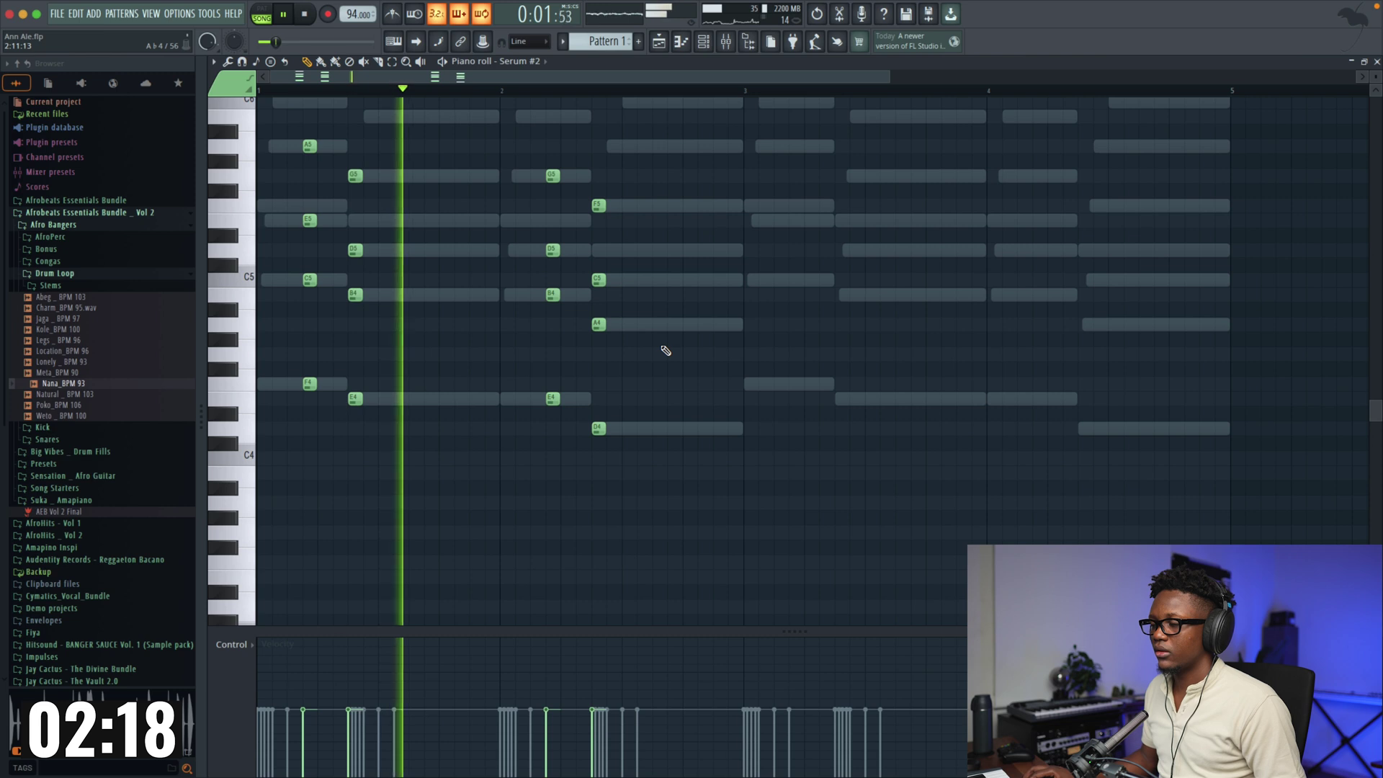
{"action": "key", "text": "space"}
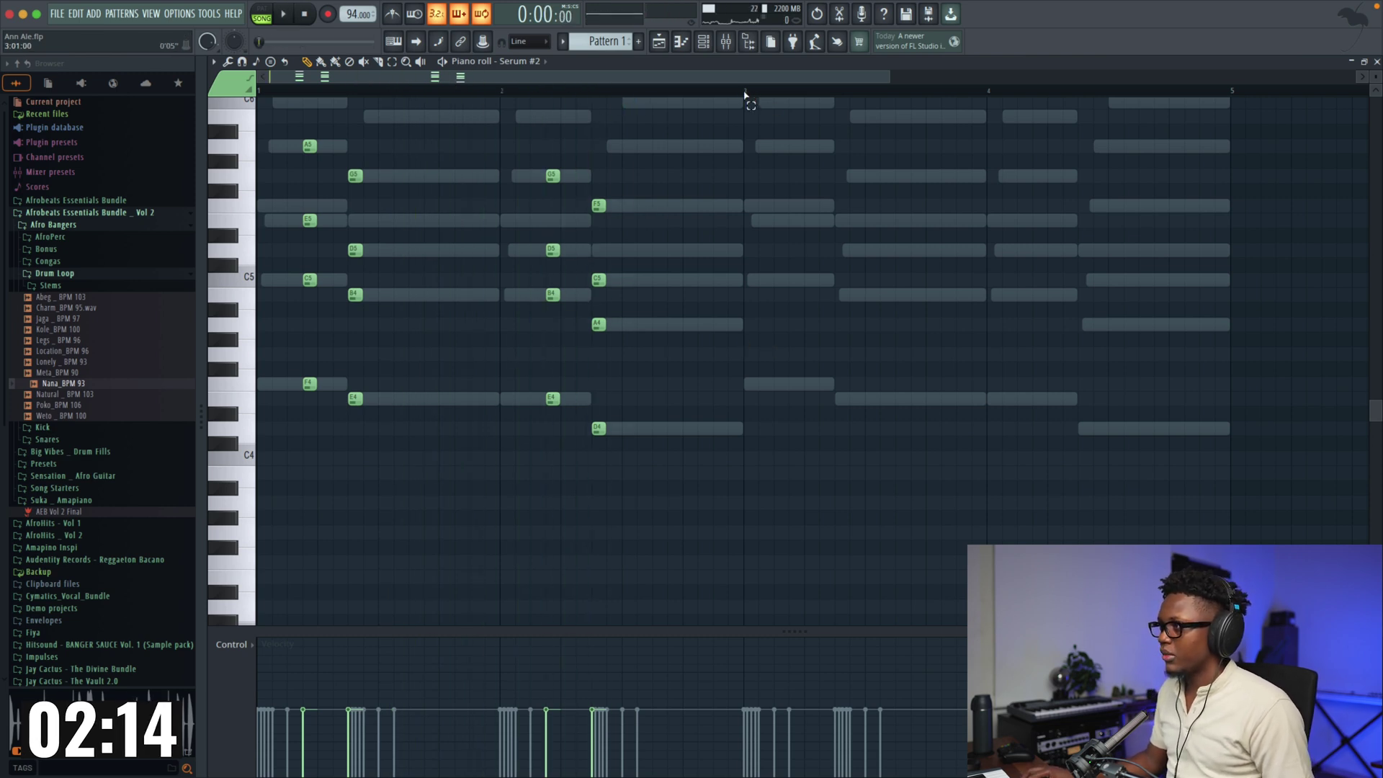
Step: Duplicate the stabs of bars 1–2 into bars 3–4, transpose all of them down one octave, play them and close the piano roll
{"action": "left_click_drag", "start_coordinate": [743, 92], "coordinate": [260, 92]}
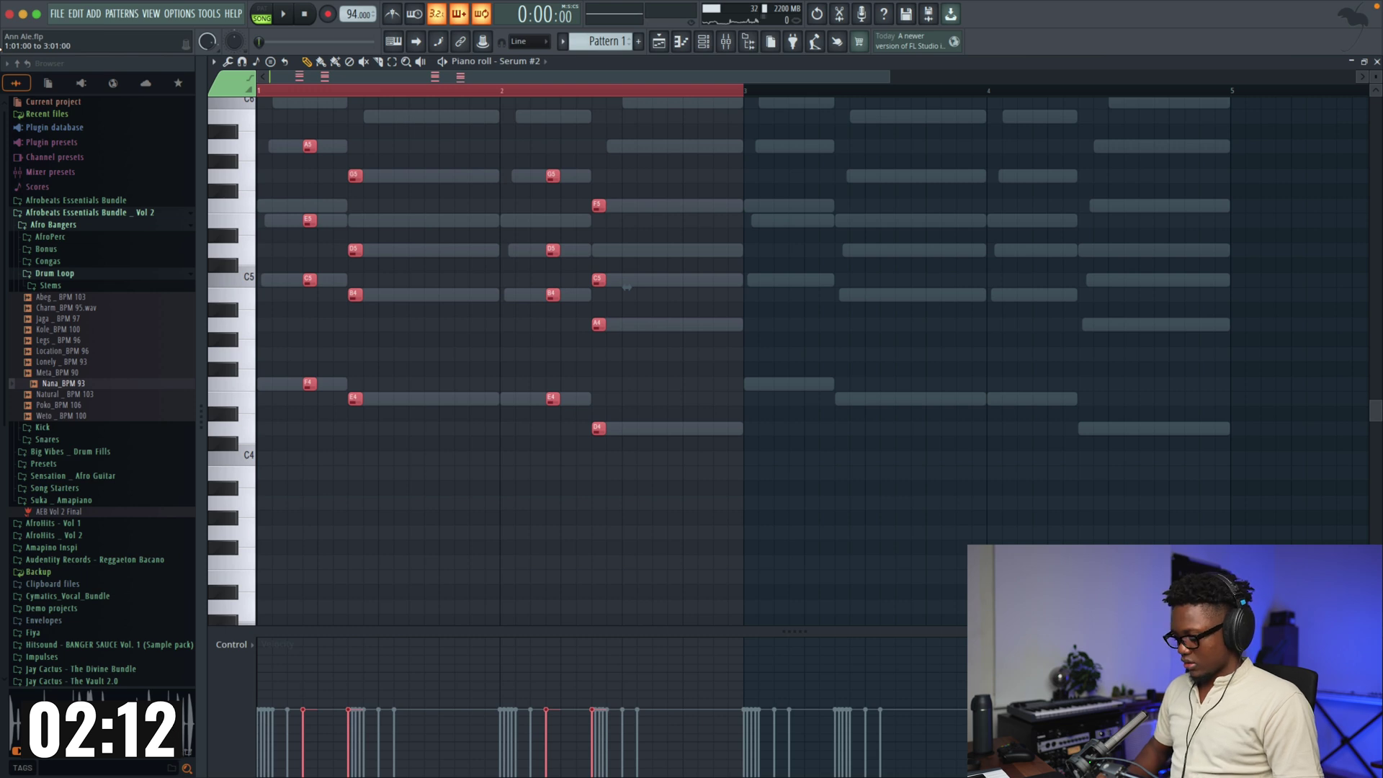
{"action": "key", "text": "super+b"}
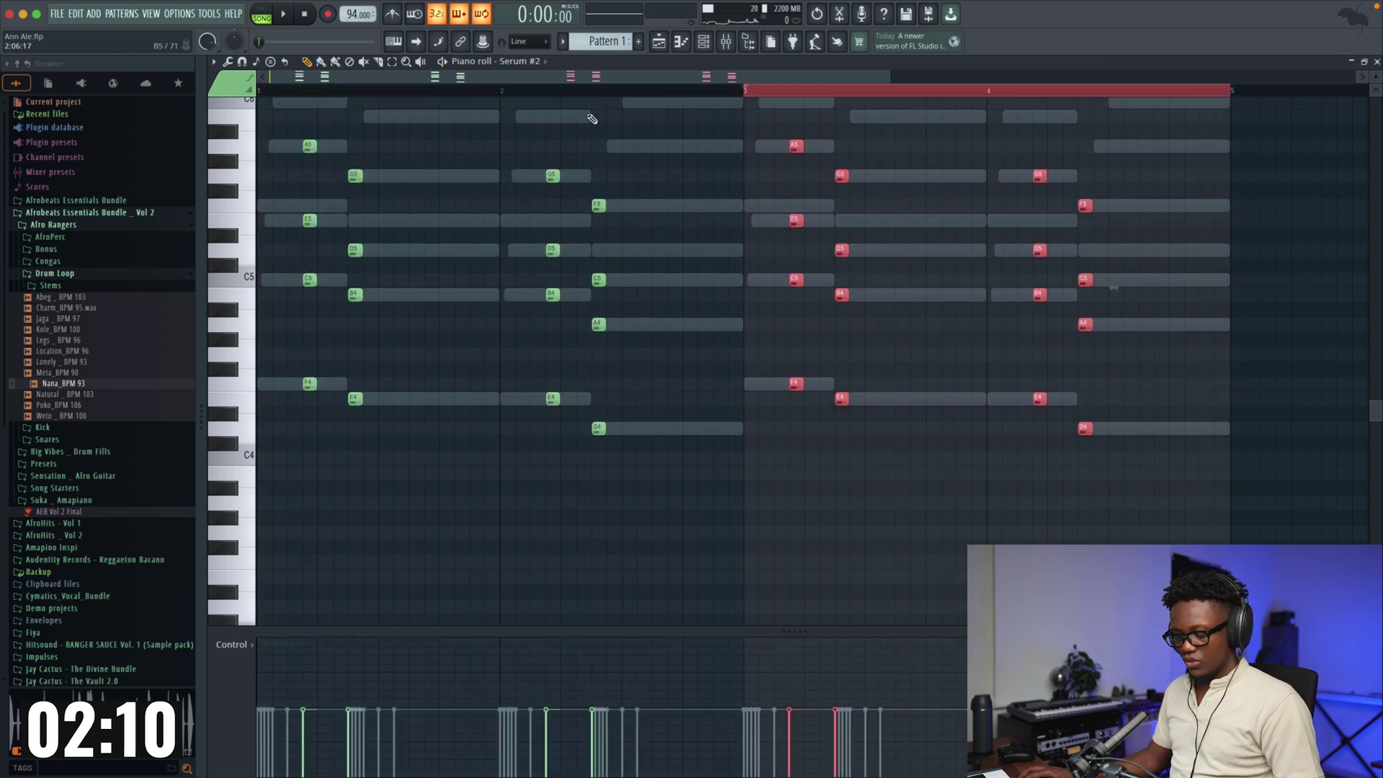
{"action": "key", "text": "super+a"}
{"action": "key", "text": "super+Down"}
{"action": "key", "text": "space"}
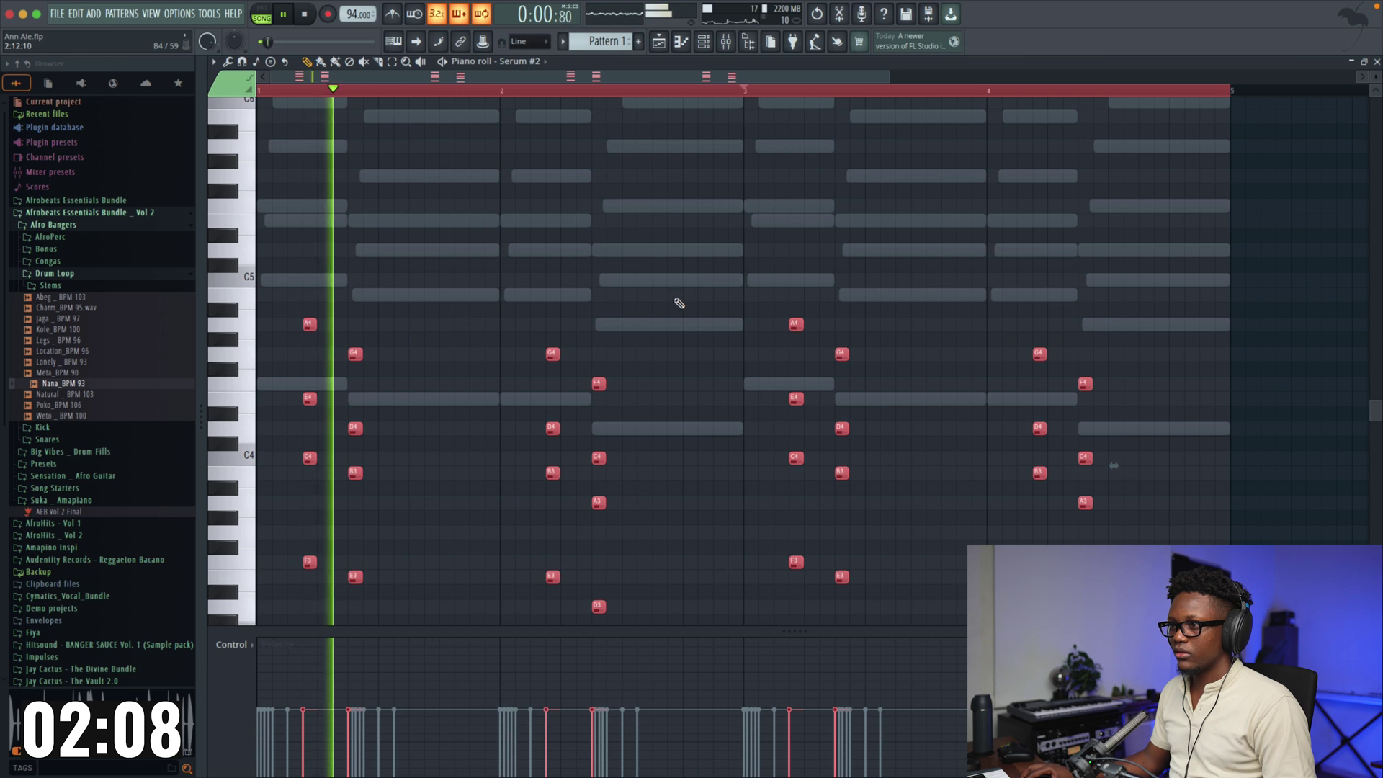
{"action": "left_click", "coordinate": [1376, 62]}
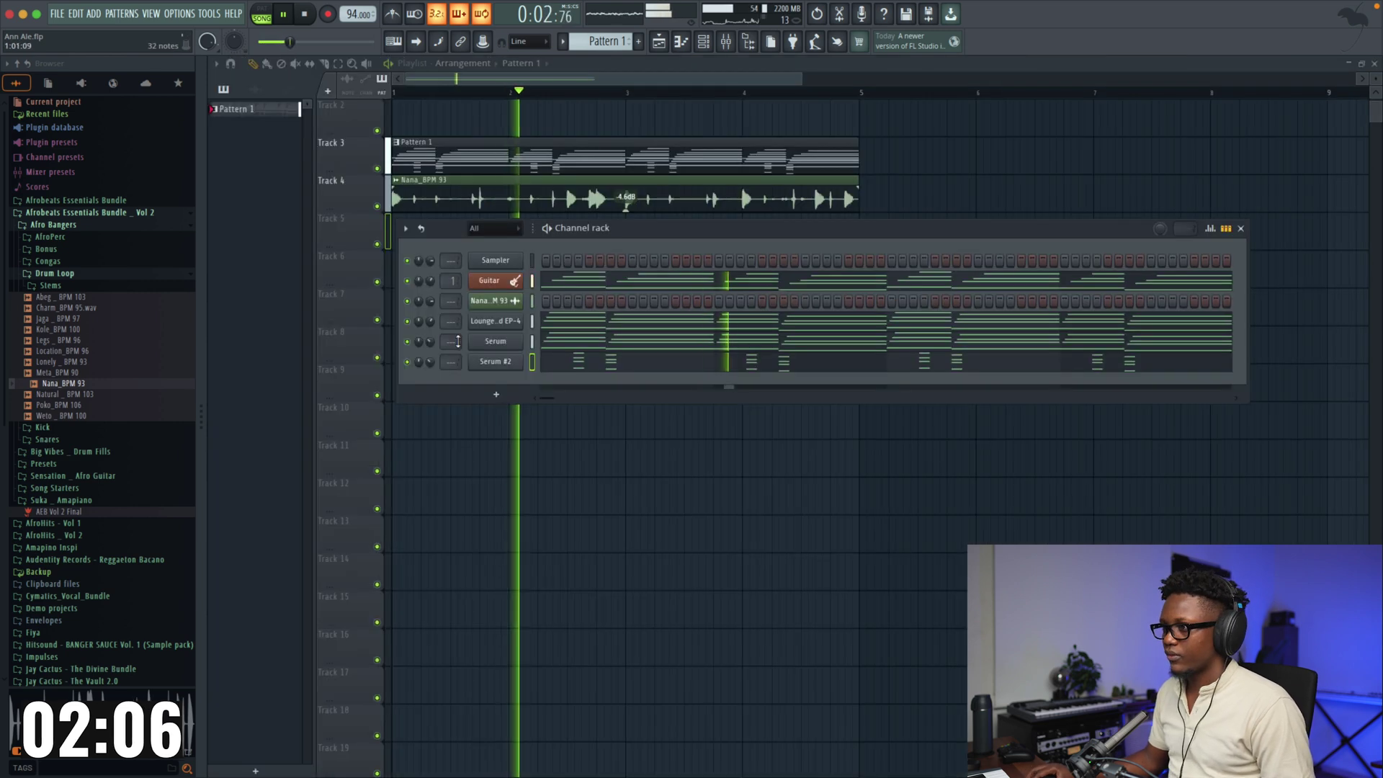
Step: Audition the lowered Serum #2 stabs with the electric piano and Serum channels muted, and play the full mix with them unmuted
{"action": "key", "text": "space"}
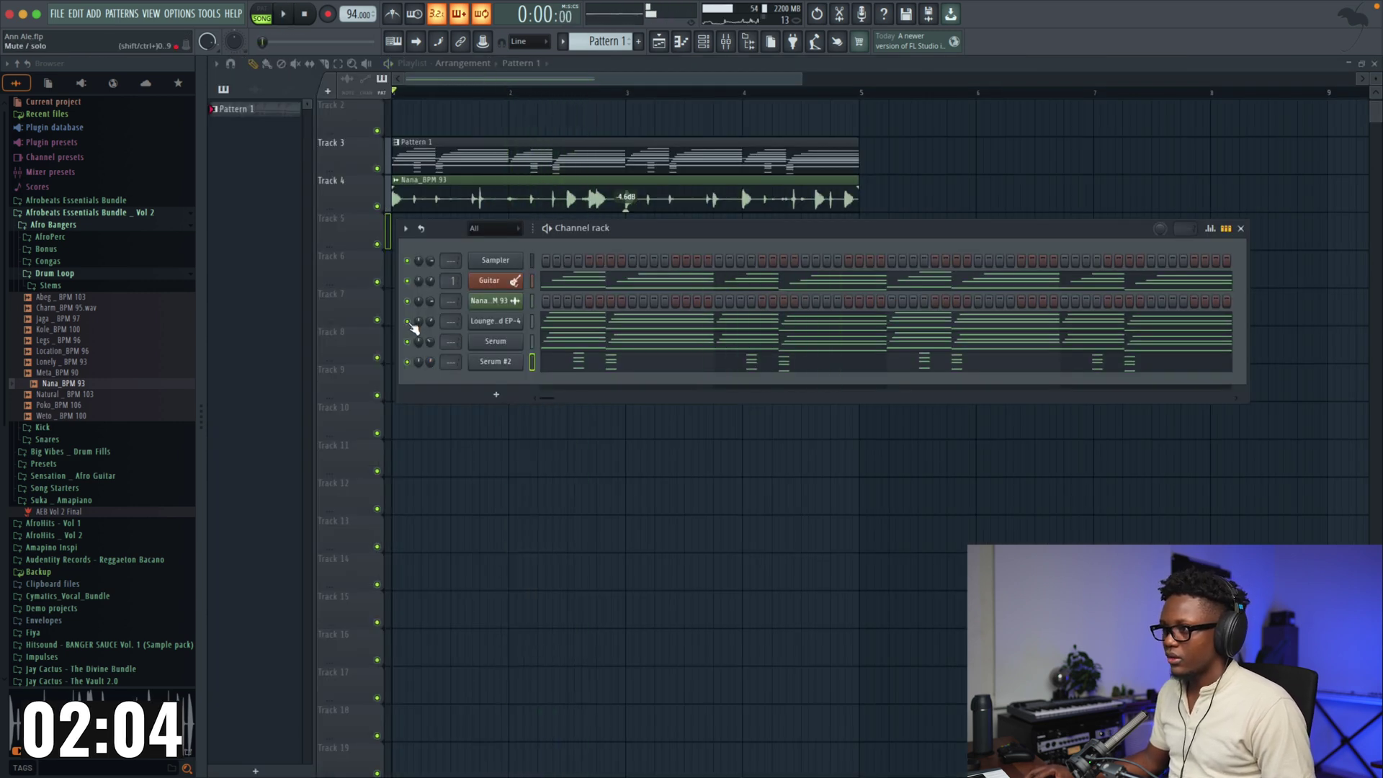
{"action": "key", "text": "space"}
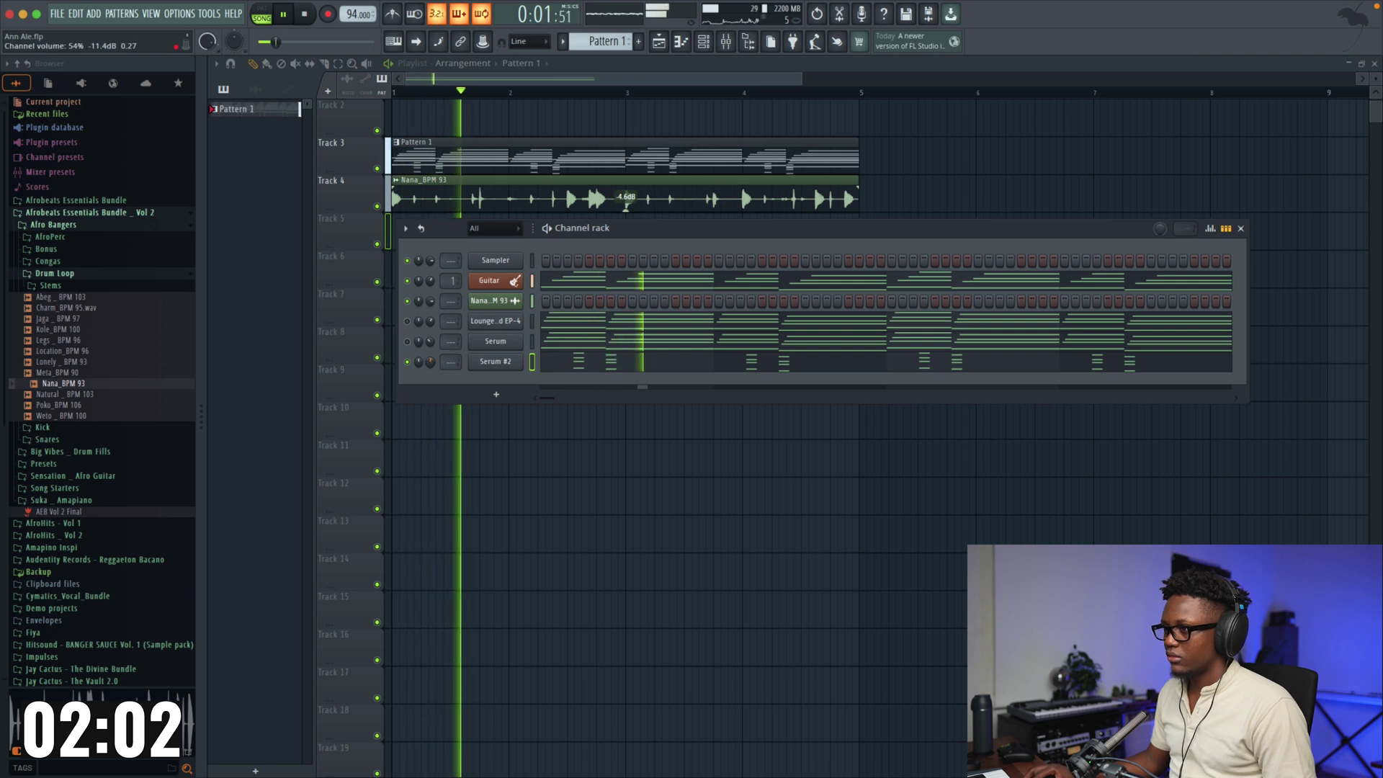
{"action": "left_click", "coordinate": [595, 359]}
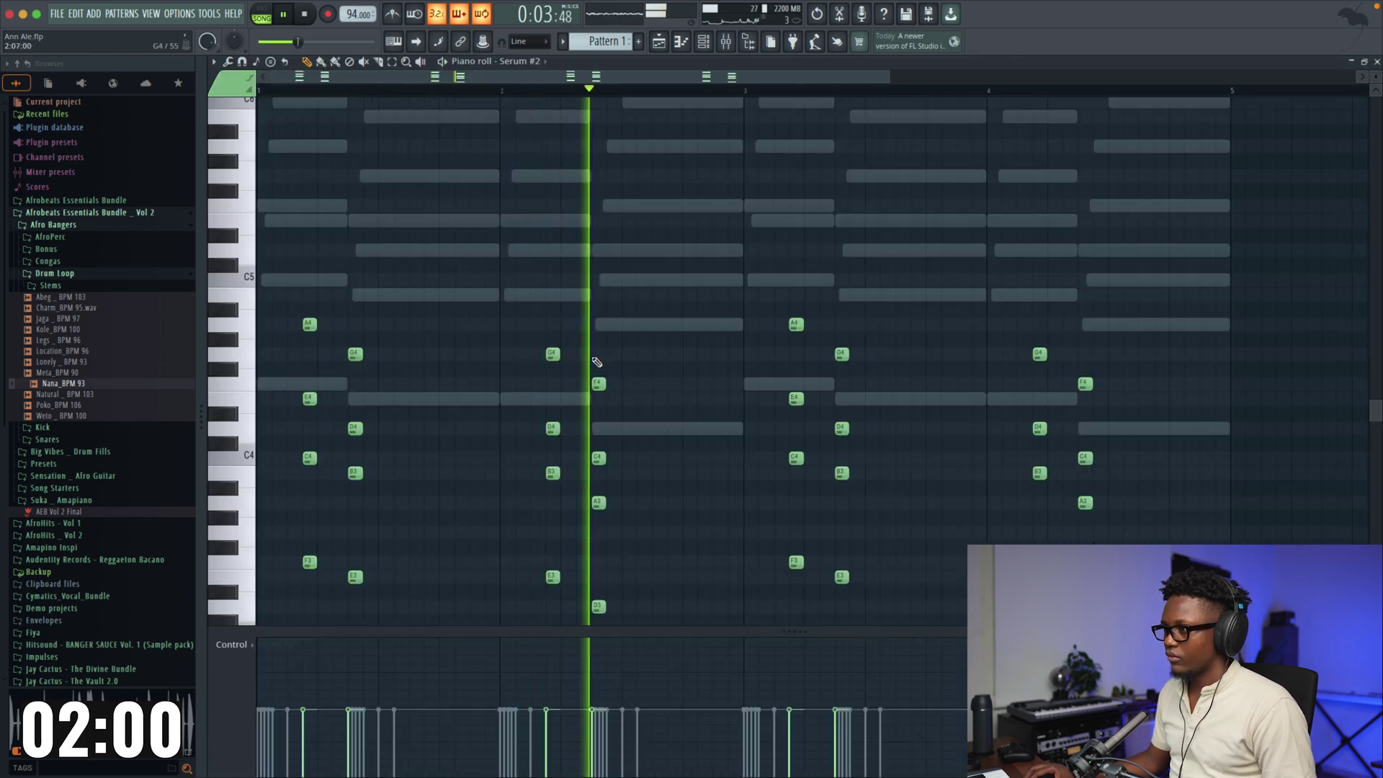
{"action": "key", "text": "space"}
{"action": "scroll", "coordinate": [626, 350], "scroll_direction": "down", "scroll_amount": 3}
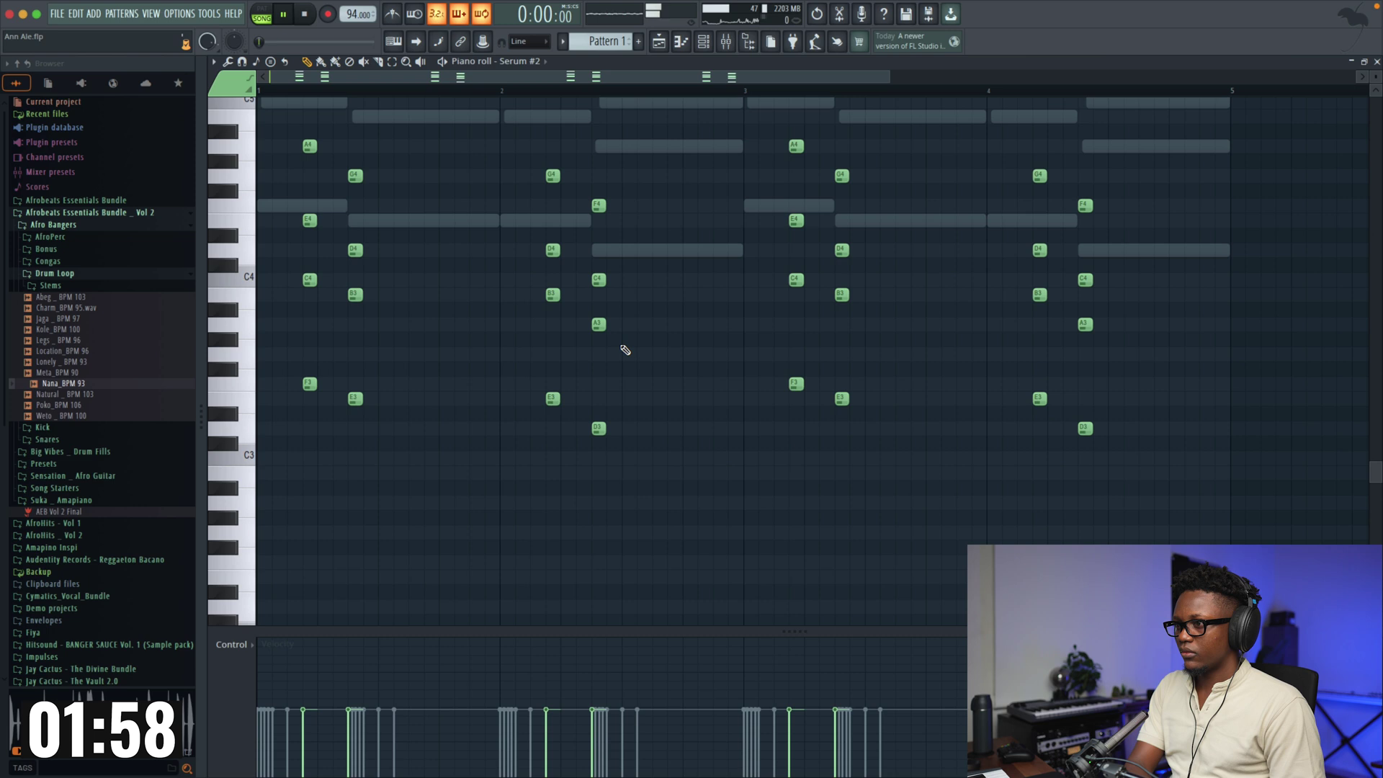
{"action": "key", "text": "space"}
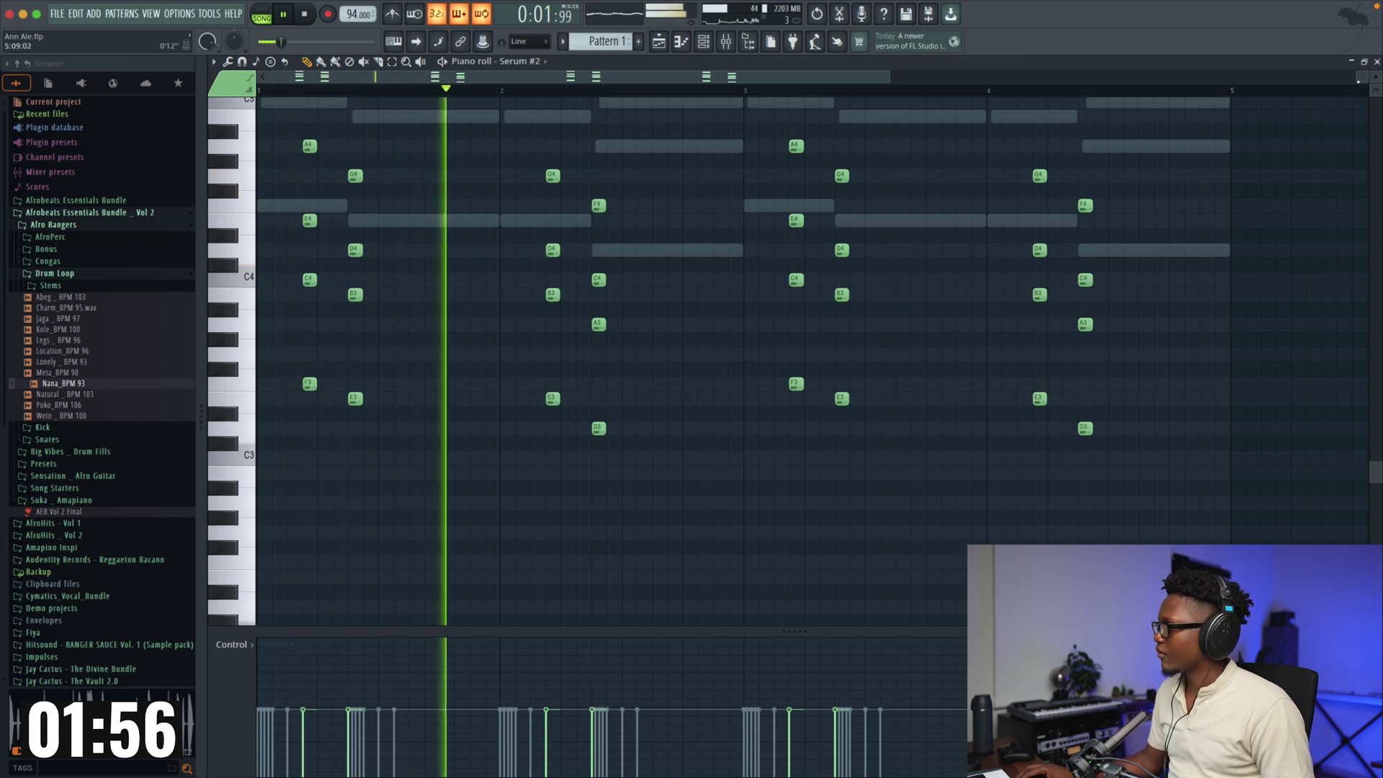
{"action": "key", "text": "Escape"}
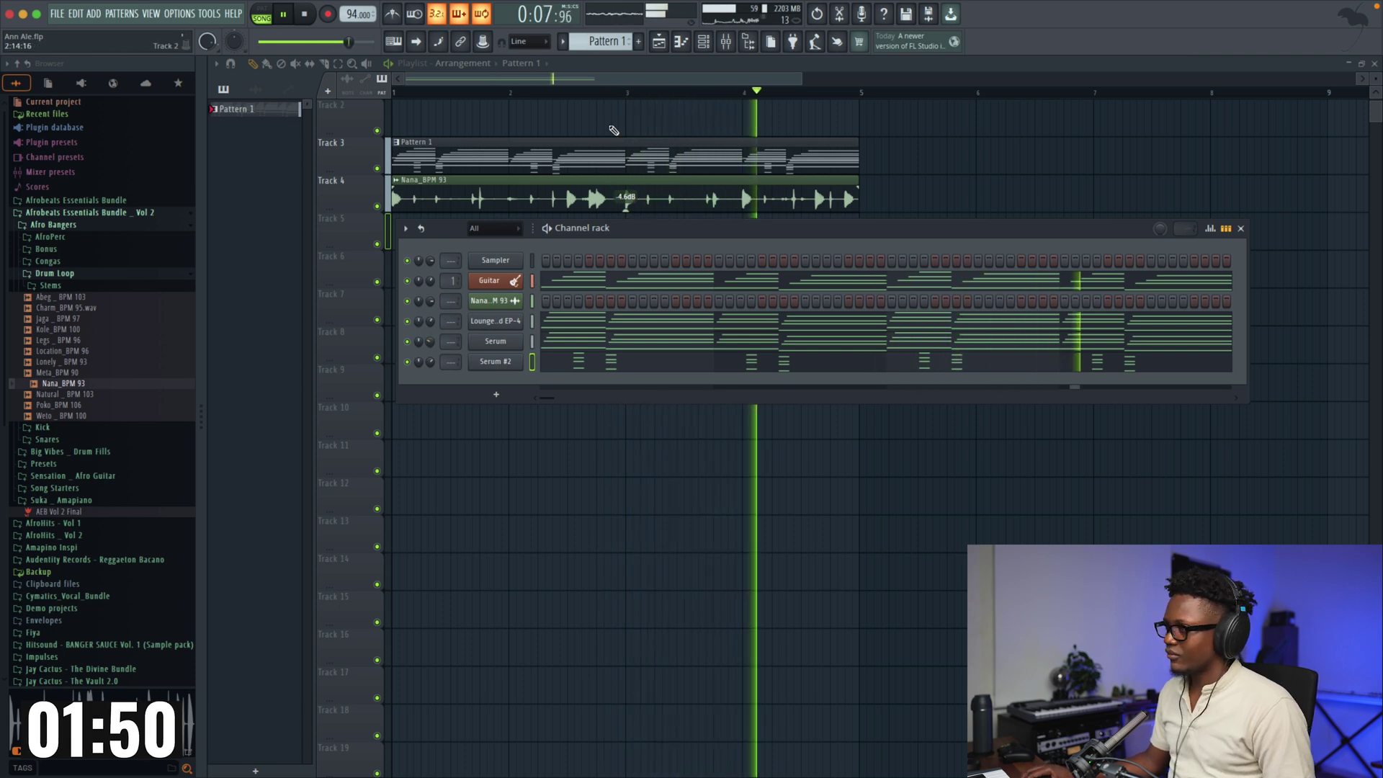
{"action": "key", "text": "F6"}
{"action": "key", "text": "space"}
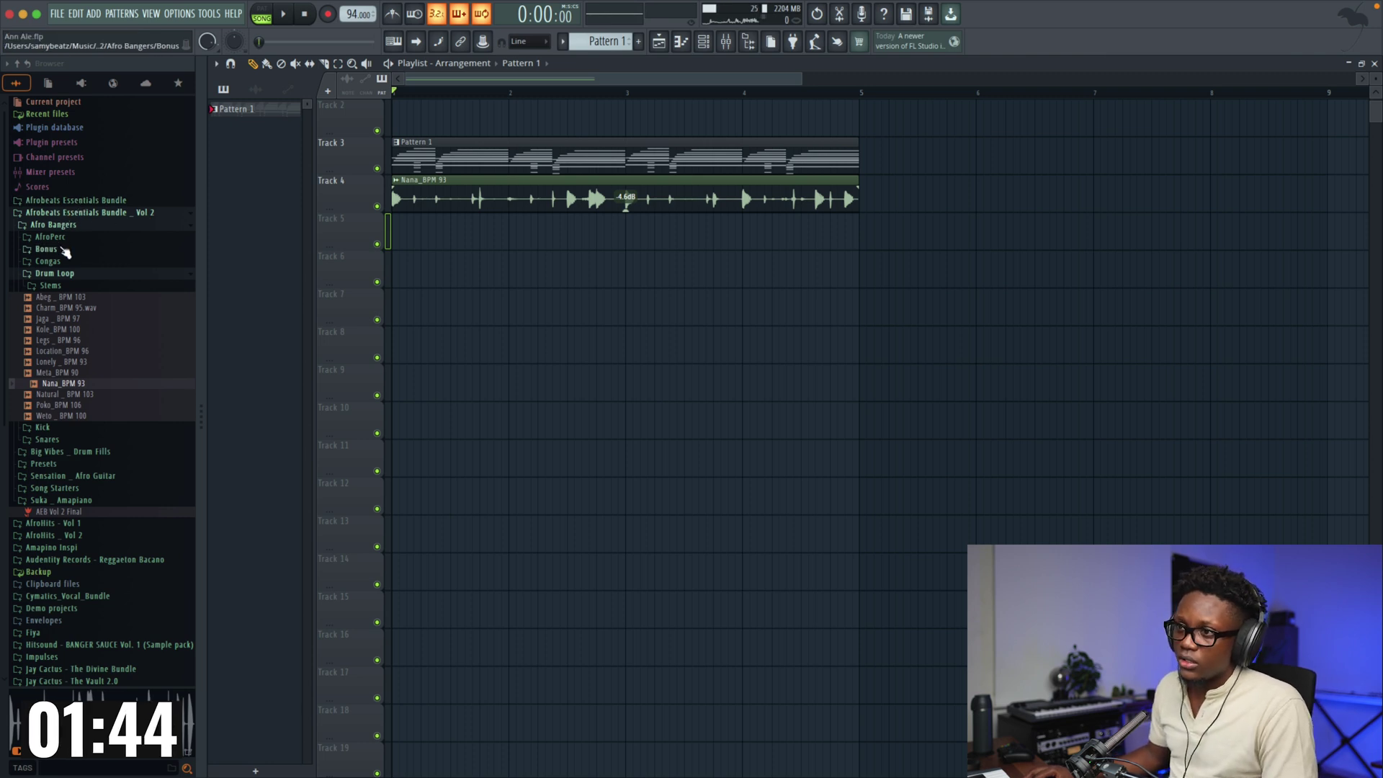
Step: Find the Finness sample in the Big Vibes _ Drum Fills folder and place it on Track 5 at bar 3
{"action": "left_click", "coordinate": [52, 224]}
{"action": "left_click", "coordinate": [51, 237]}
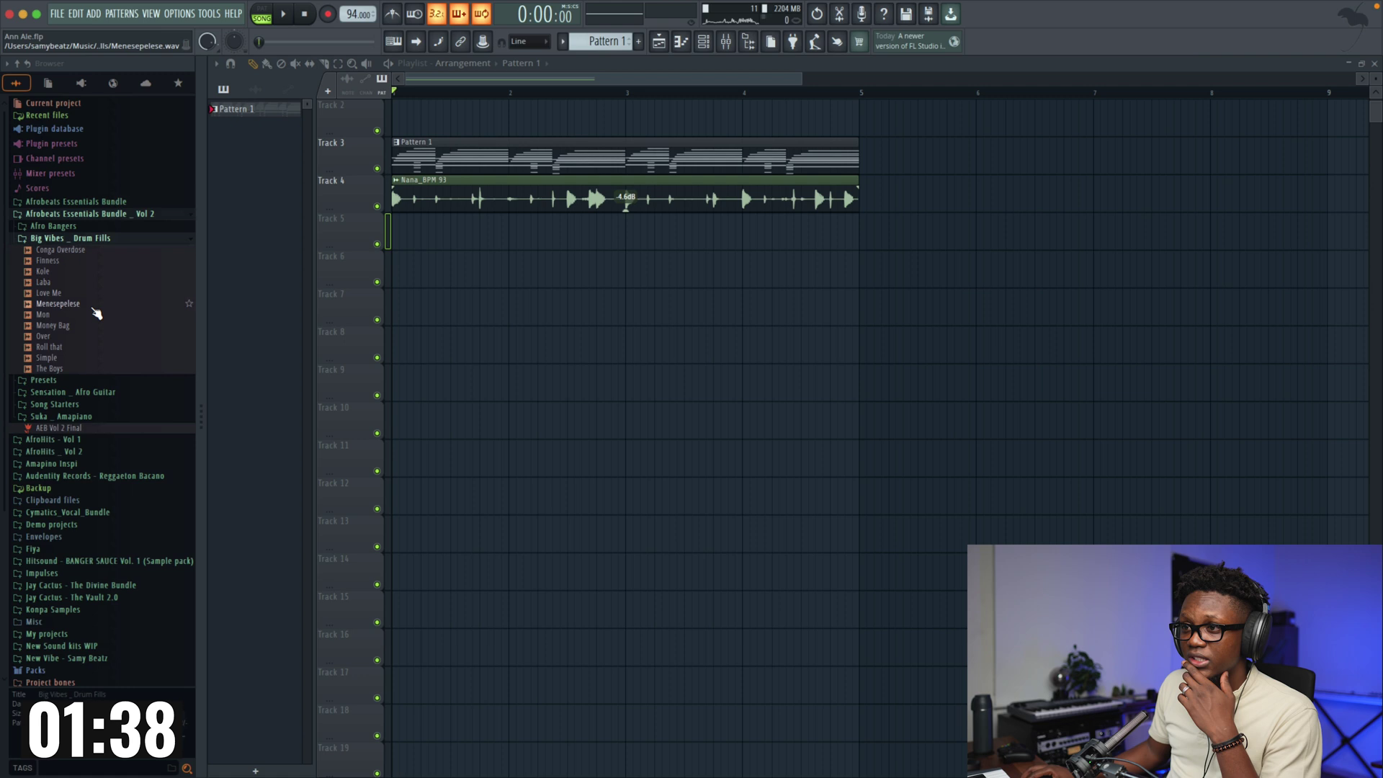
{"action": "scroll", "coordinate": [83, 283], "scroll_direction": "down", "scroll_amount": 2}
{"action": "scroll", "coordinate": [55, 287], "scroll_direction": "up", "scroll_amount": 2}
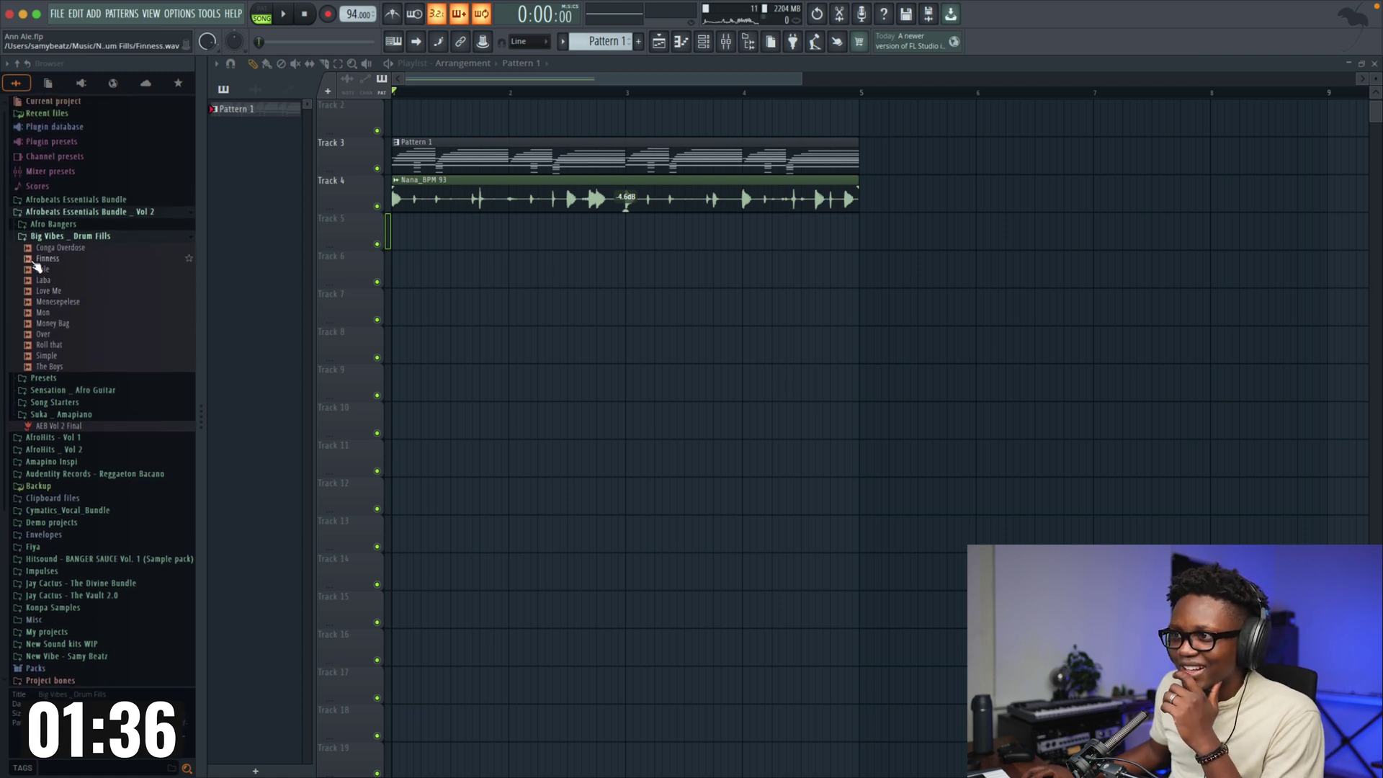
{"action": "left_click", "coordinate": [50, 260]}
{"action": "left_click_drag", "start_coordinate": [51, 266], "coordinate": [744, 240]}
Step: Duplicate the Pattern 1 and Nana_BPM 93 clips into bars 5 to 8 and play the arrangement briefly
{"action": "key", "text": "space"}
{"action": "left_click_drag", "start_coordinate": [936, 209], "coordinate": [756, 144]}
{"action": "key", "text": "ctrl+b"}
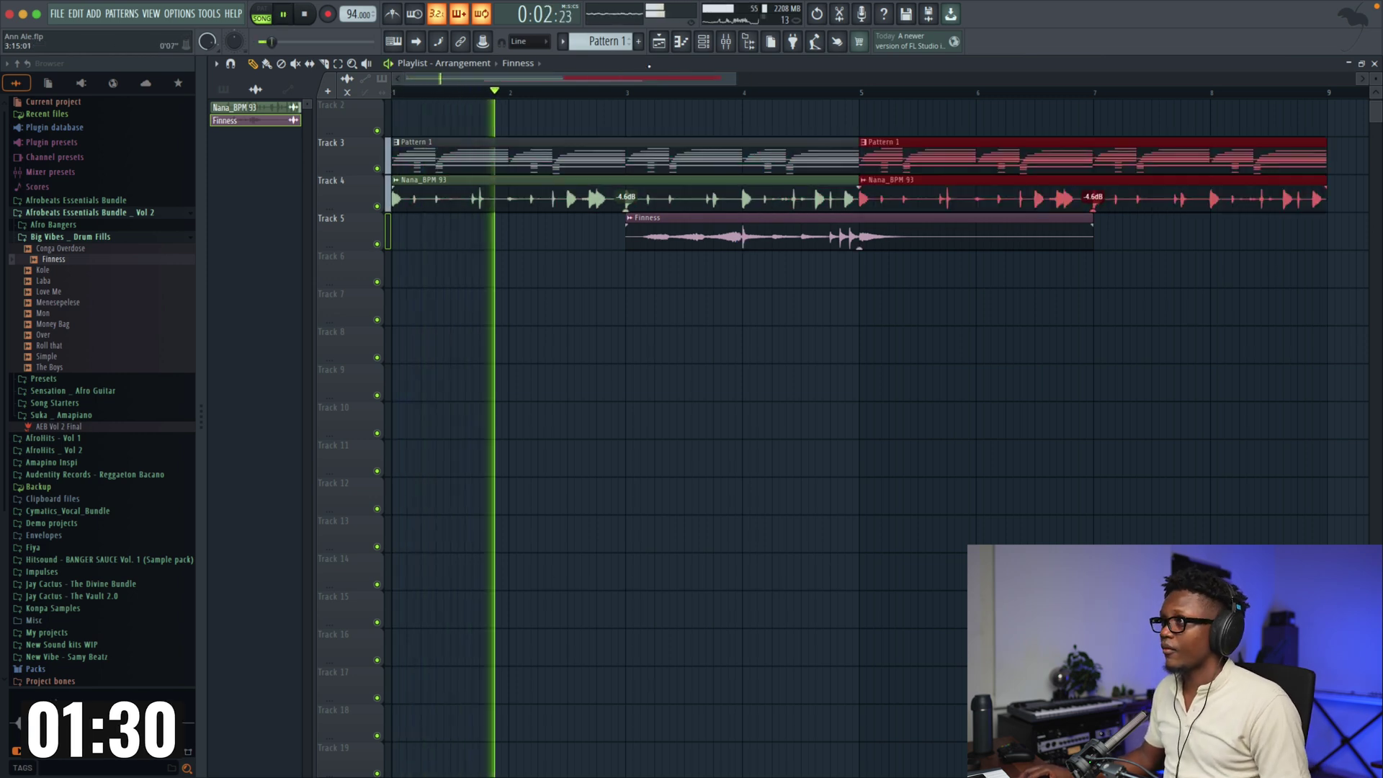
{"action": "key", "text": "F9"}
{"action": "key", "text": "space"}
Step: Add a SubBoomBass2 instrument channel to the project
{"action": "key", "text": "F6"}
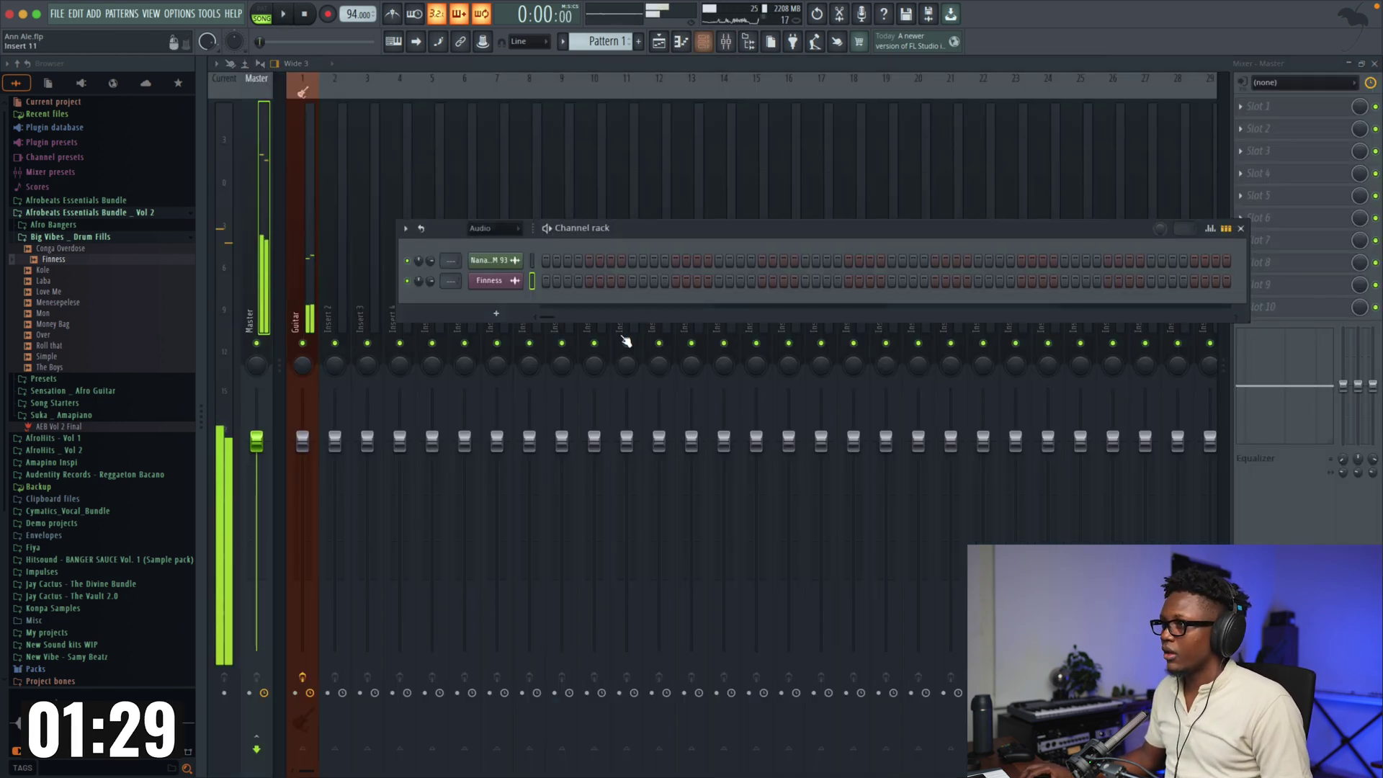
{"action": "left_click", "coordinate": [496, 313]}
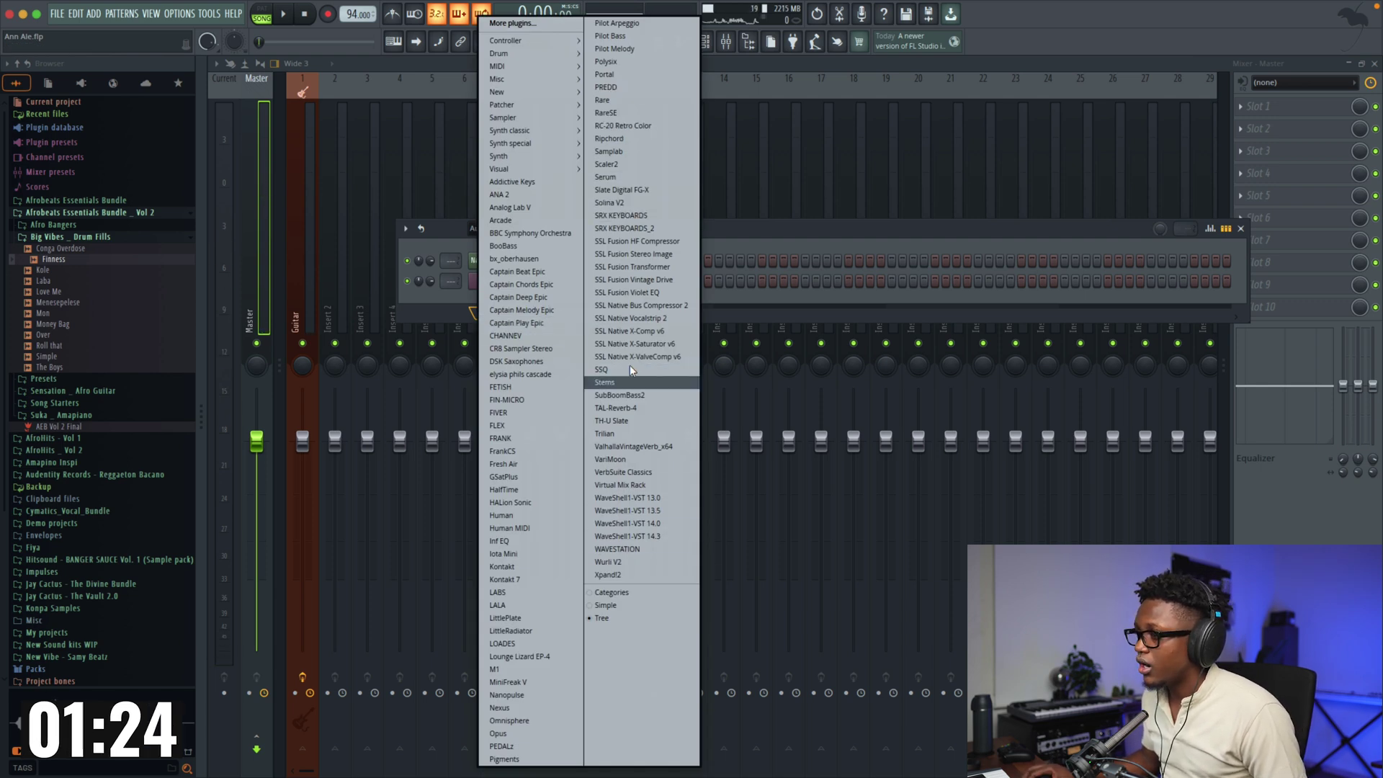
{"action": "left_click", "coordinate": [637, 395]}
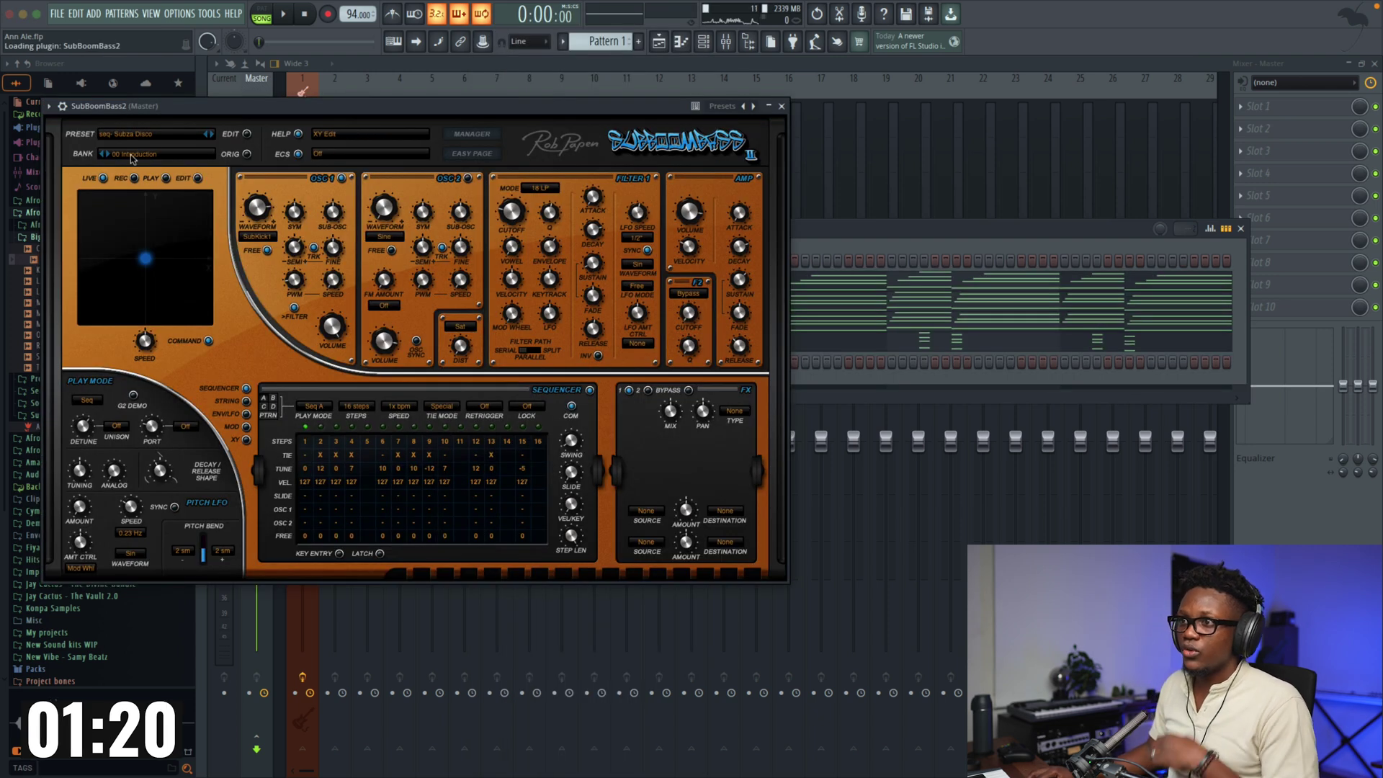
Step: Look through SubBoomBass2's bank folders and preset options for a bass sound
{"action": "left_click", "coordinate": [149, 136]}
{"action": "left_click", "coordinate": [167, 131]}
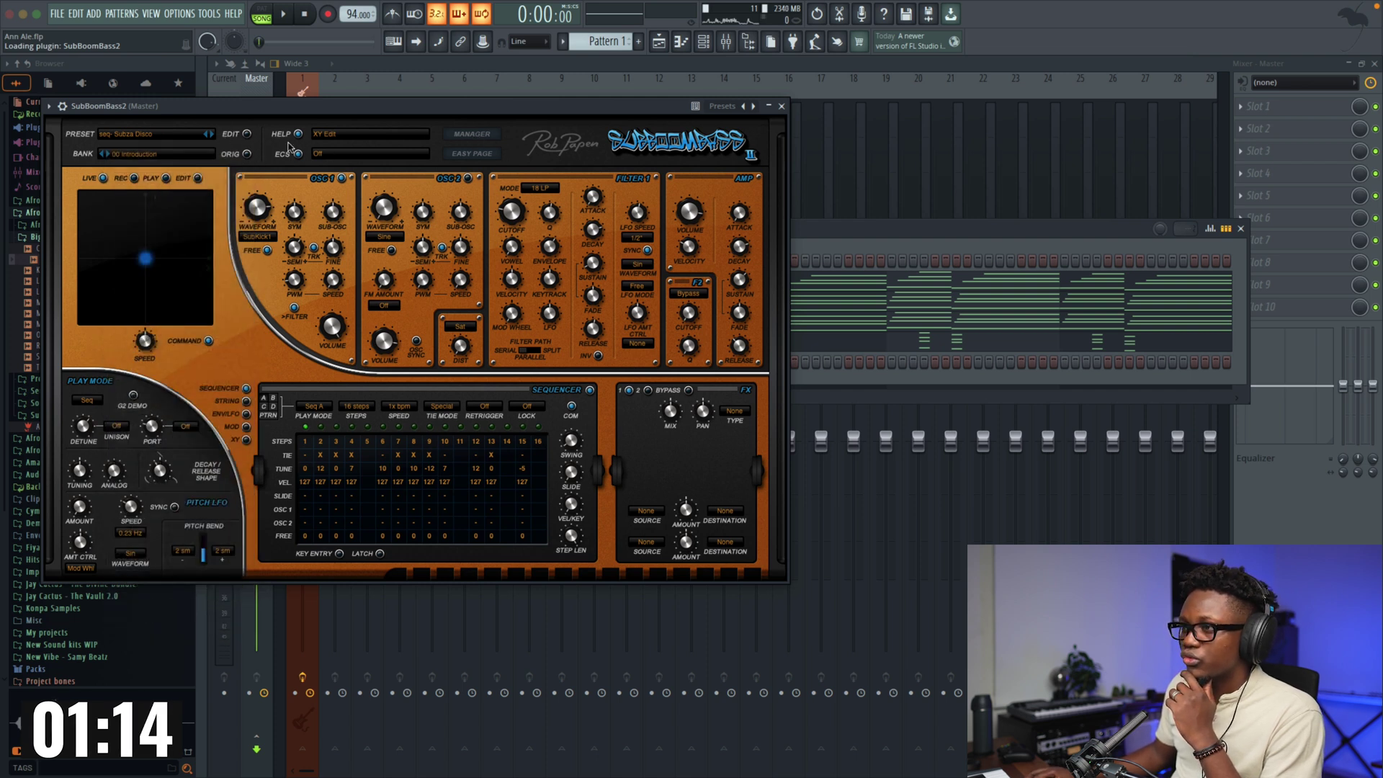
{"action": "left_click", "coordinate": [201, 154]}
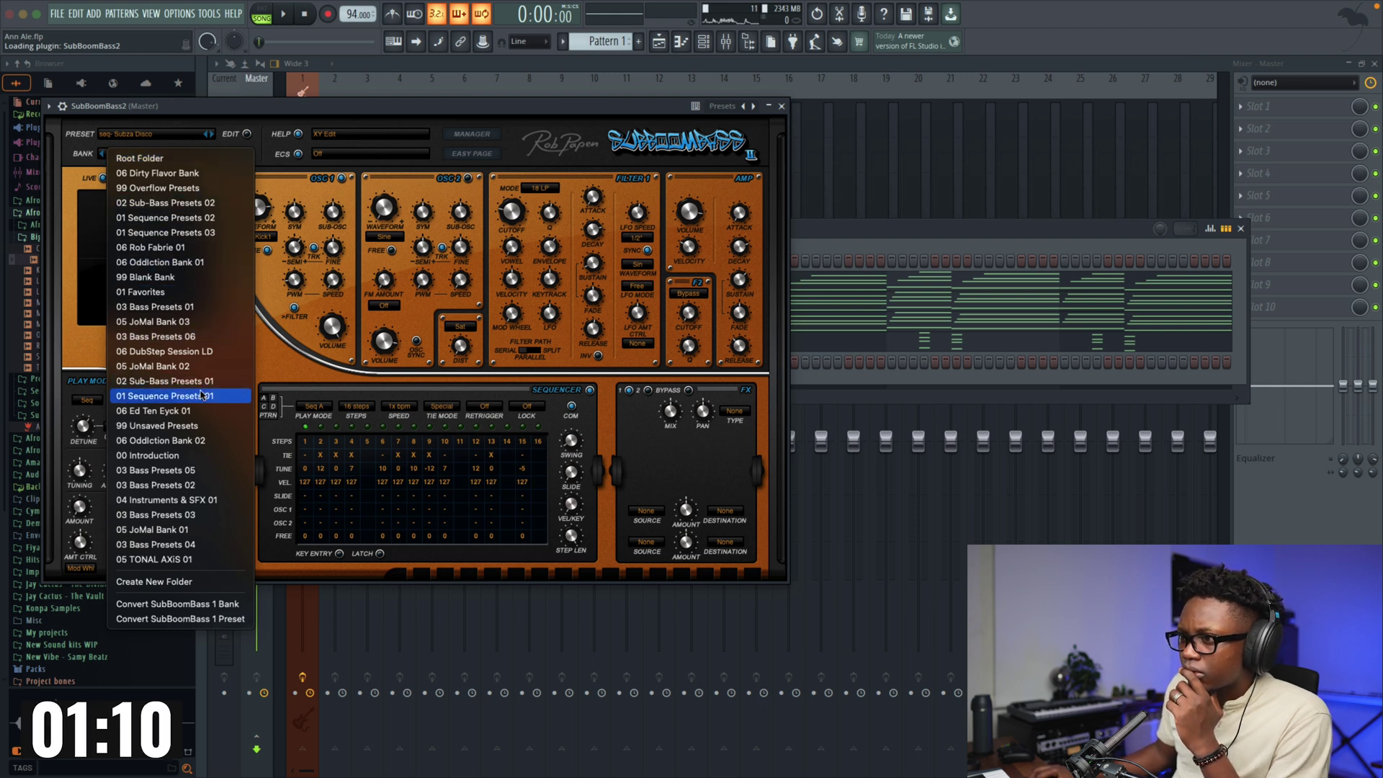
{"action": "left_click", "coordinate": [745, 107]}
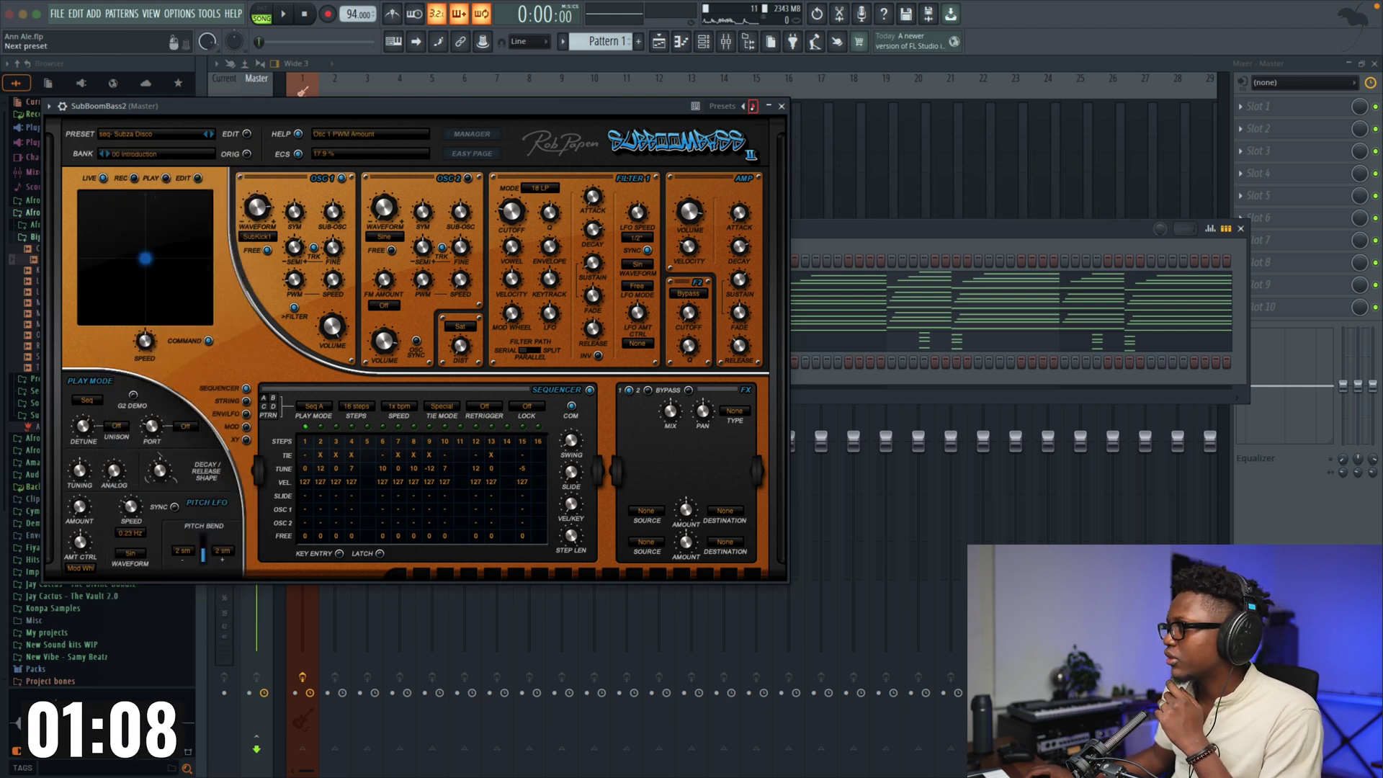
{"action": "left_click", "coordinate": [752, 106]}
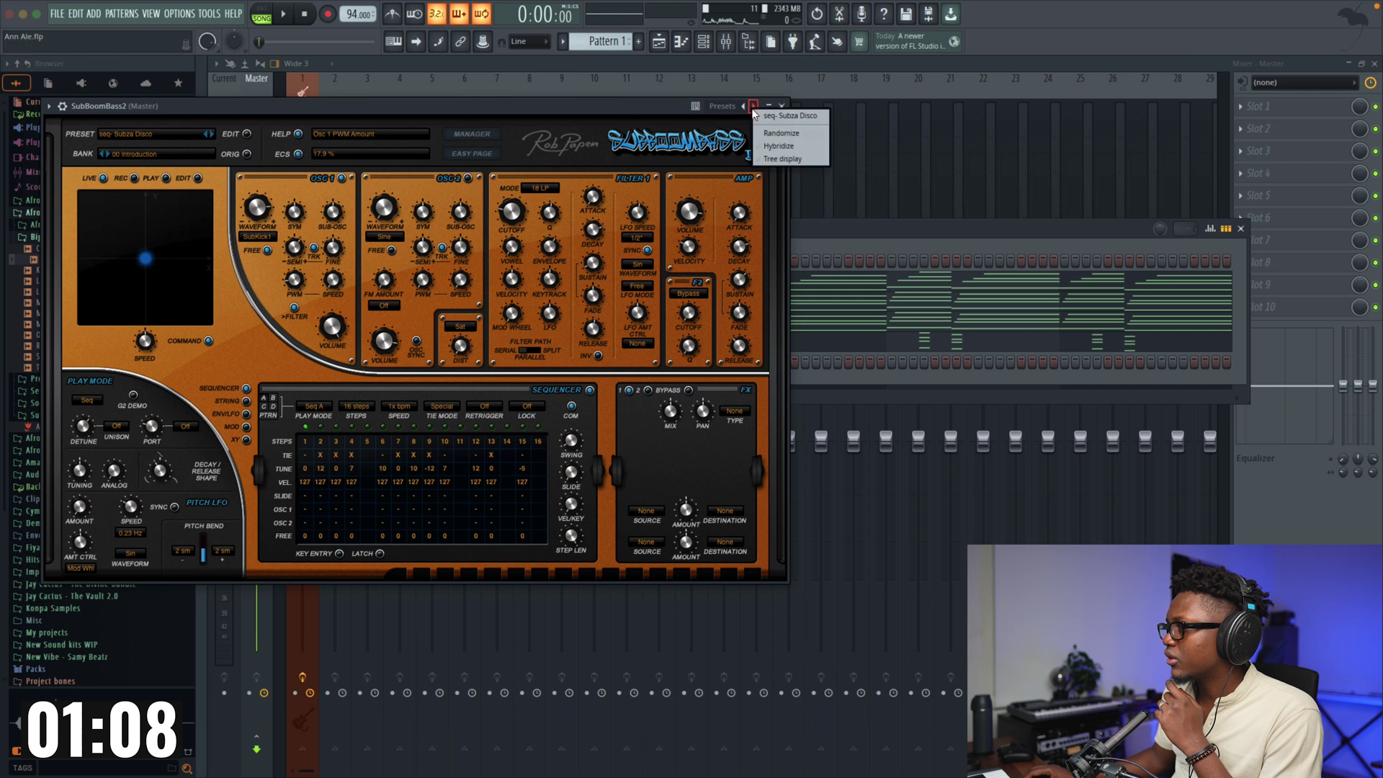
{"action": "left_click", "coordinate": [184, 131]}
Step: Open the category search in SubBoomBass2's preset manager, try the Misc / Other filter and clear it
{"action": "left_click", "coordinate": [468, 134]}
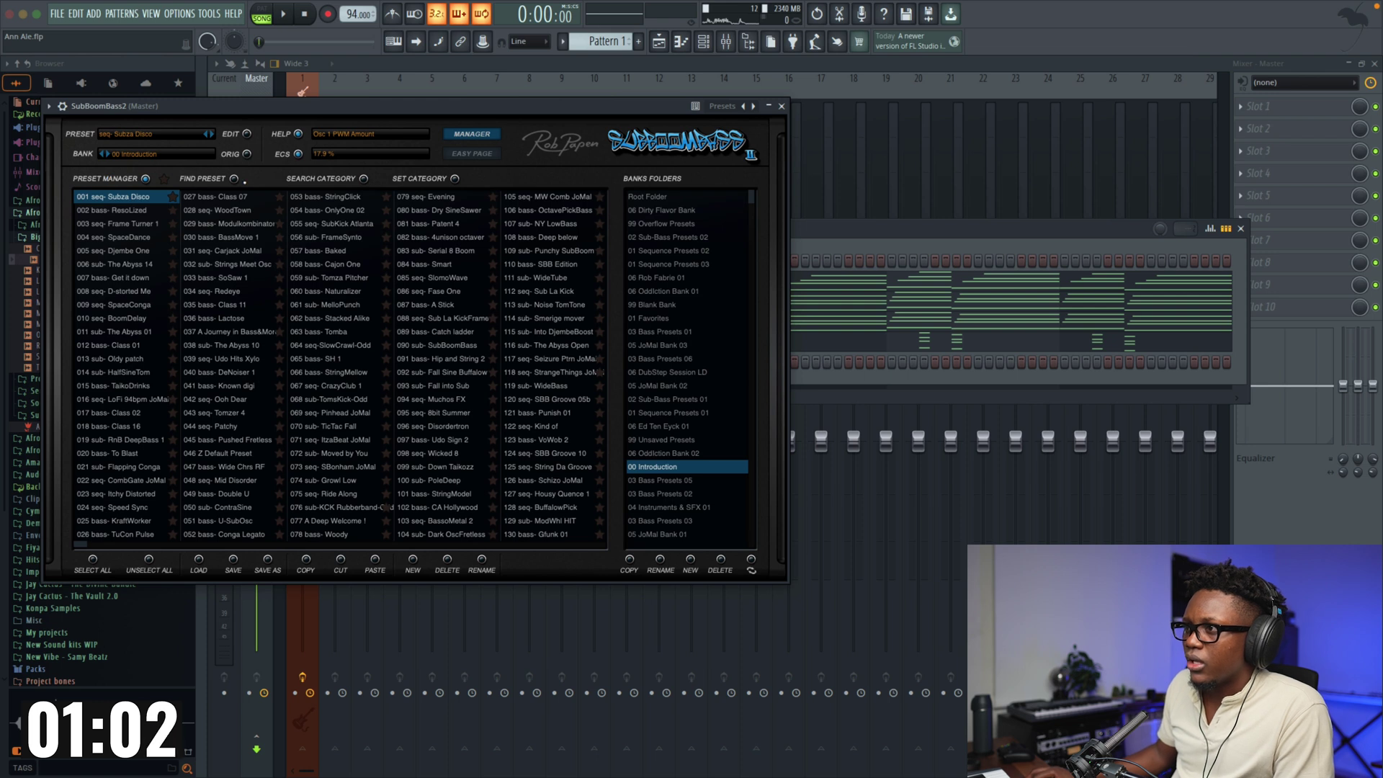
{"action": "left_click", "coordinate": [358, 179]}
{"action": "scroll", "coordinate": [142, 278], "scroll_direction": "up", "scroll_amount": 5}
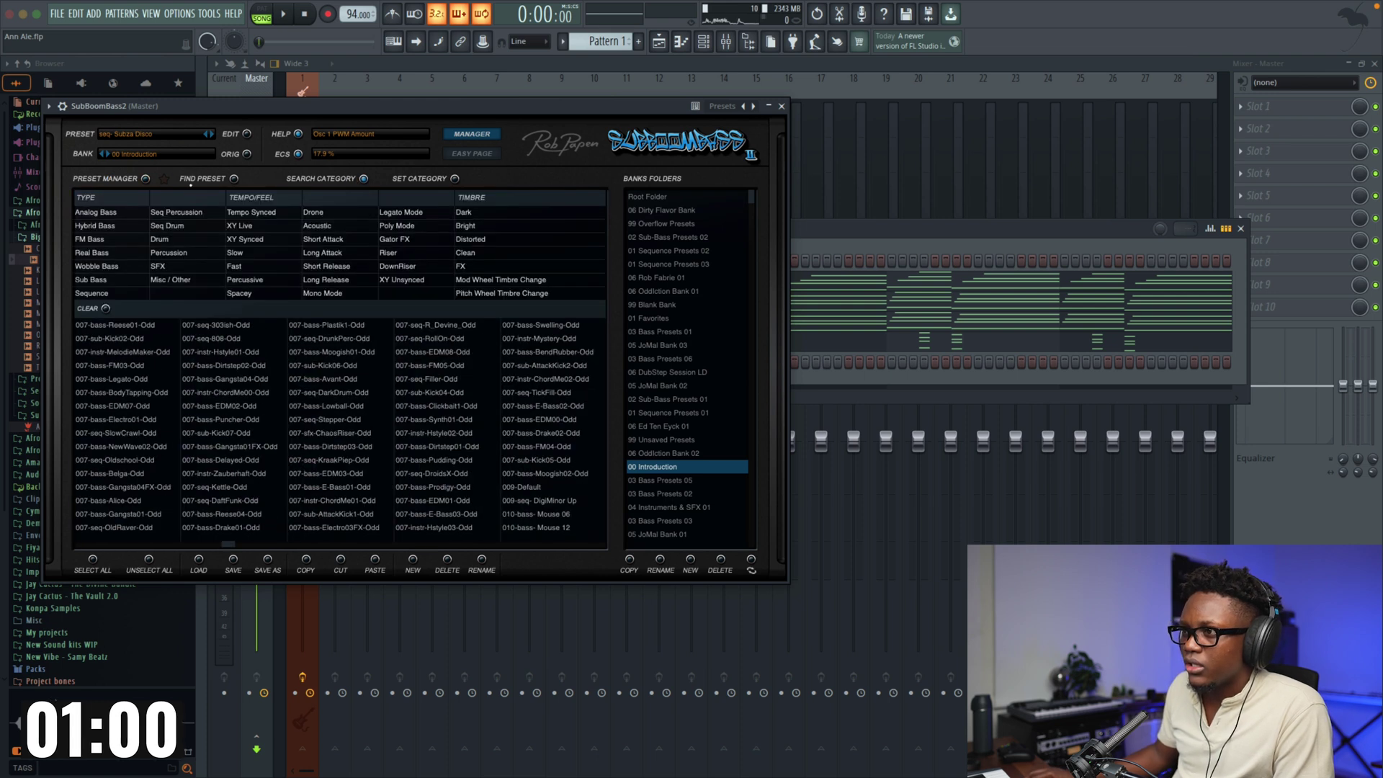
{"action": "left_click", "coordinate": [76, 279]}
{"action": "left_click", "coordinate": [161, 281]}
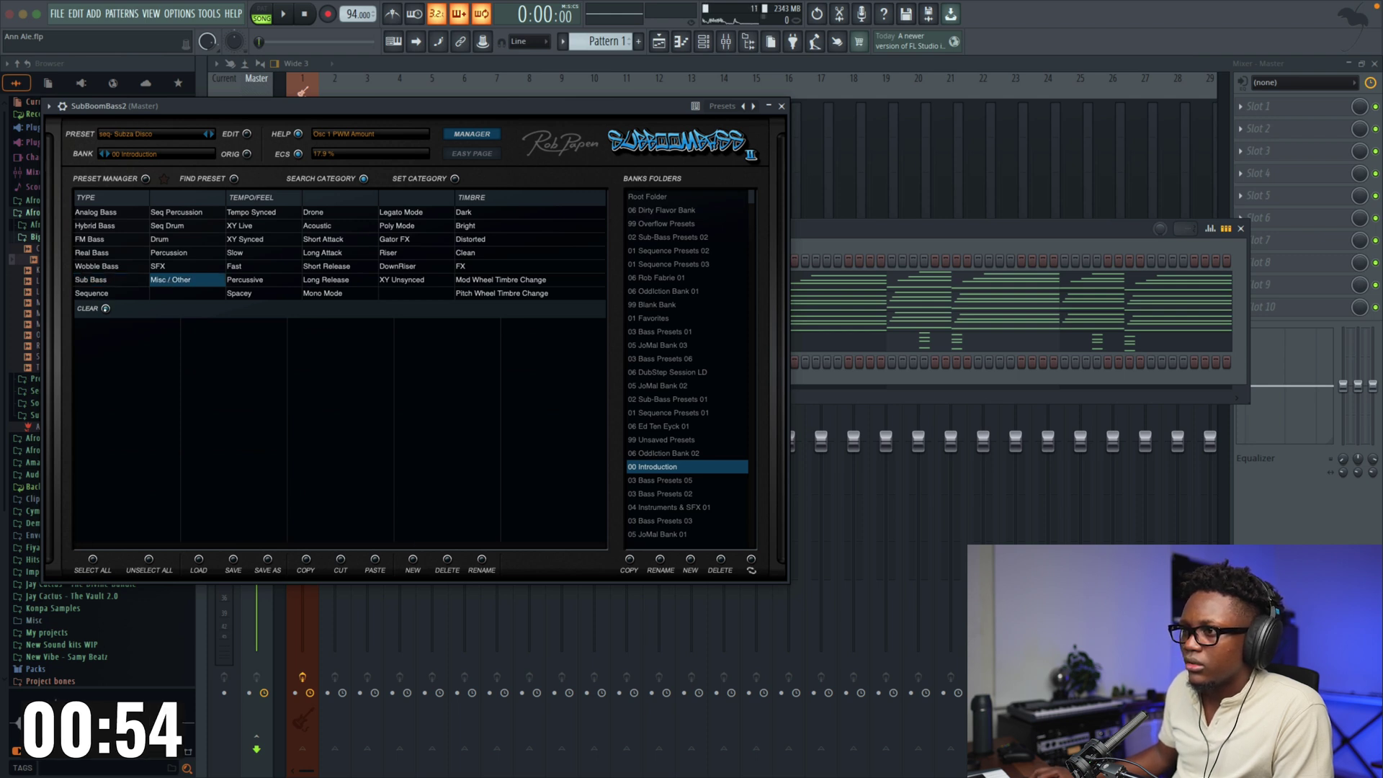
{"action": "left_click", "coordinate": [100, 308]}
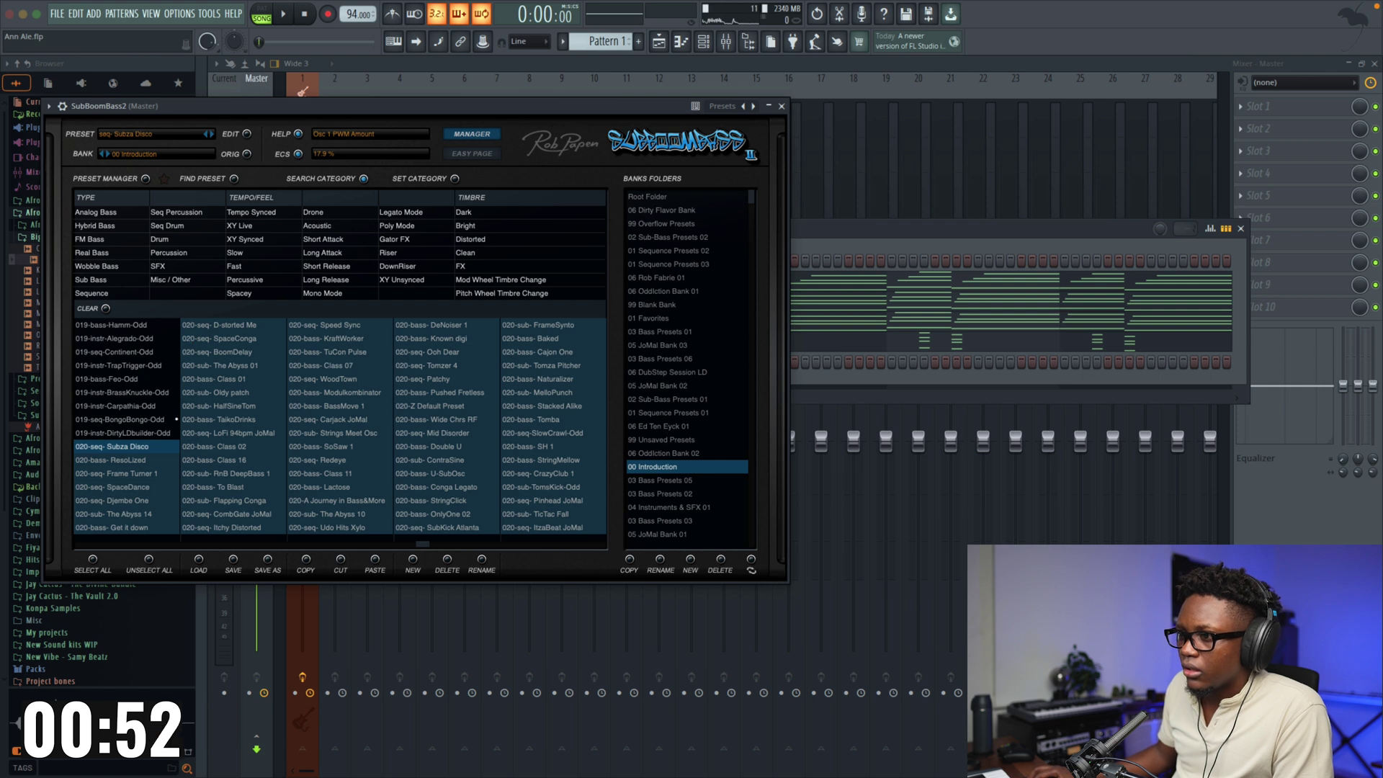
{"action": "scroll", "coordinate": [228, 428], "scroll_direction": "up", "scroll_amount": 10}
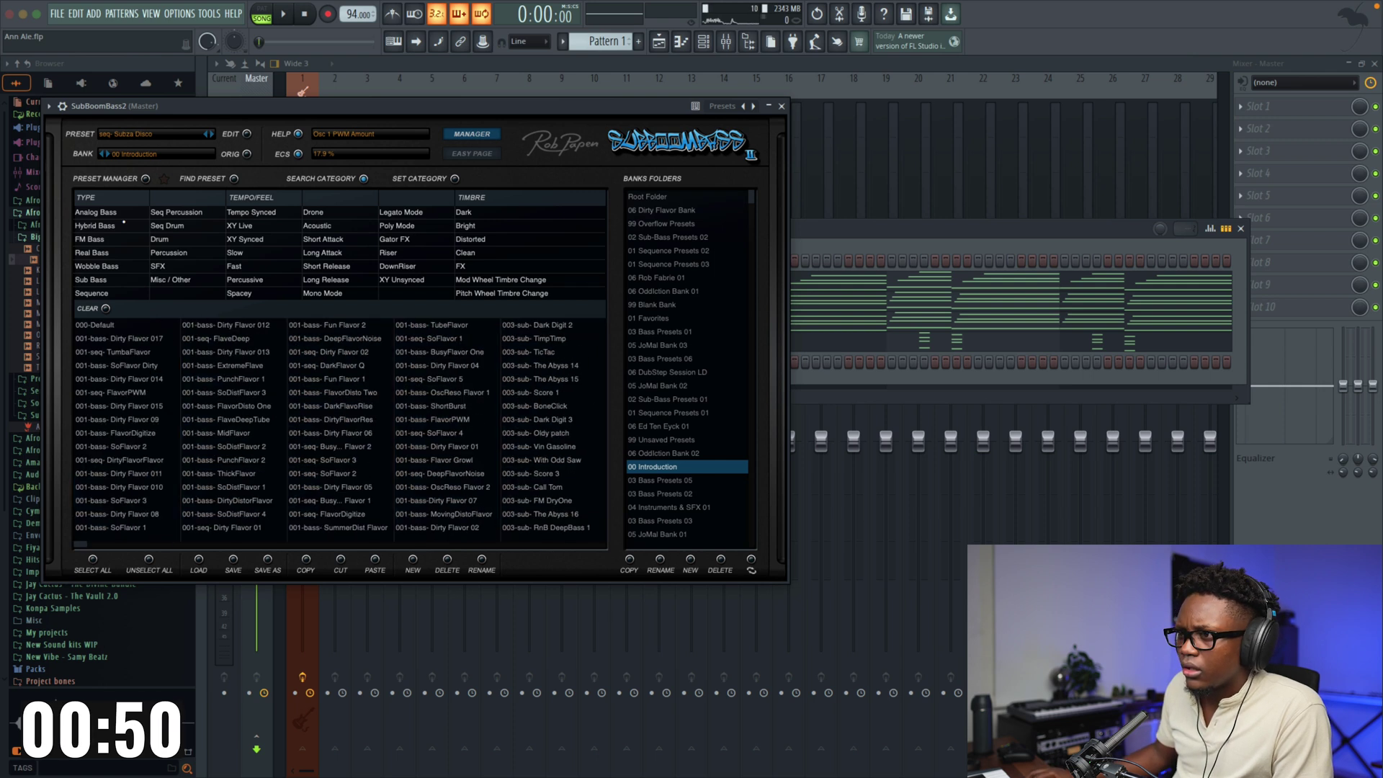
Step: Filter the SubBoomBass2 presets by the Sub Bass type, trying the Tempo Synced and XY Synced filters and removing them
{"action": "left_click", "coordinate": [98, 281]}
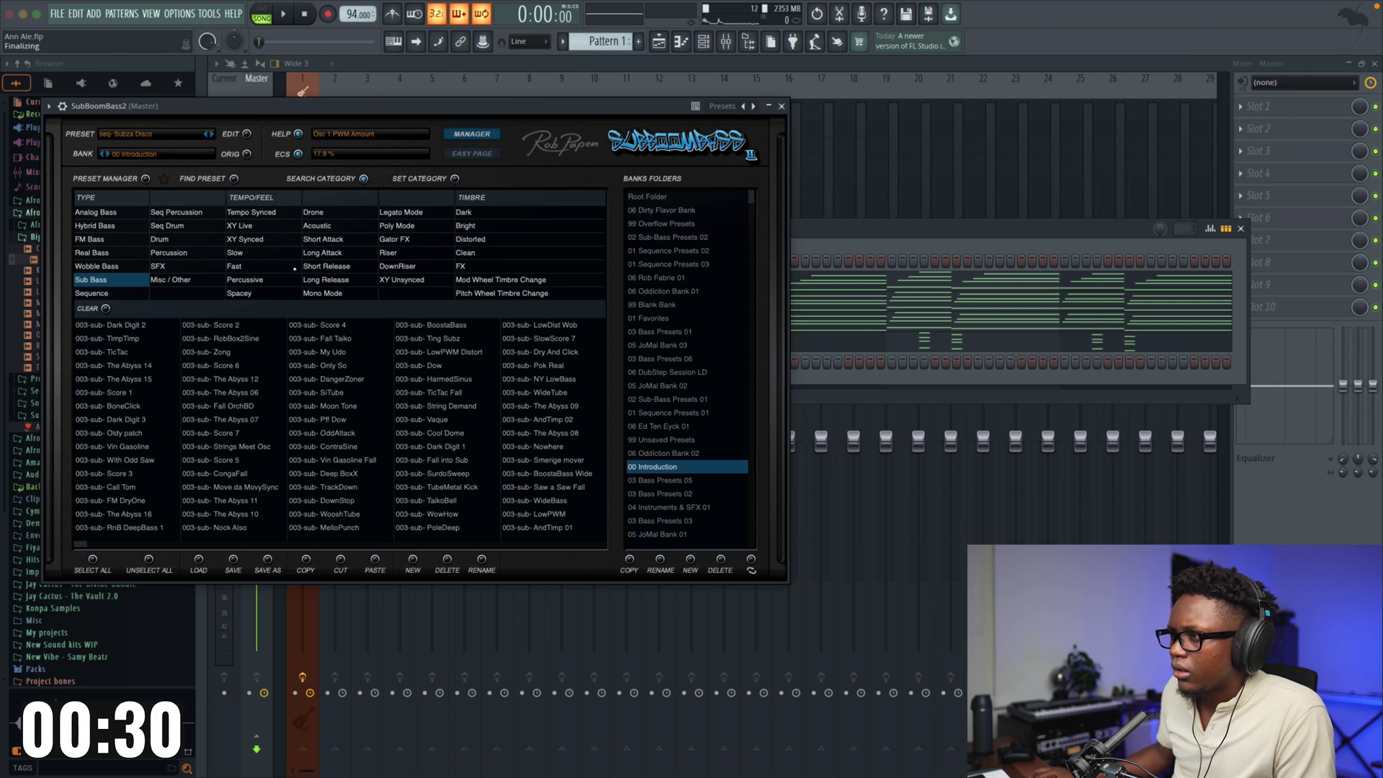
{"action": "left_click", "coordinate": [250, 212]}
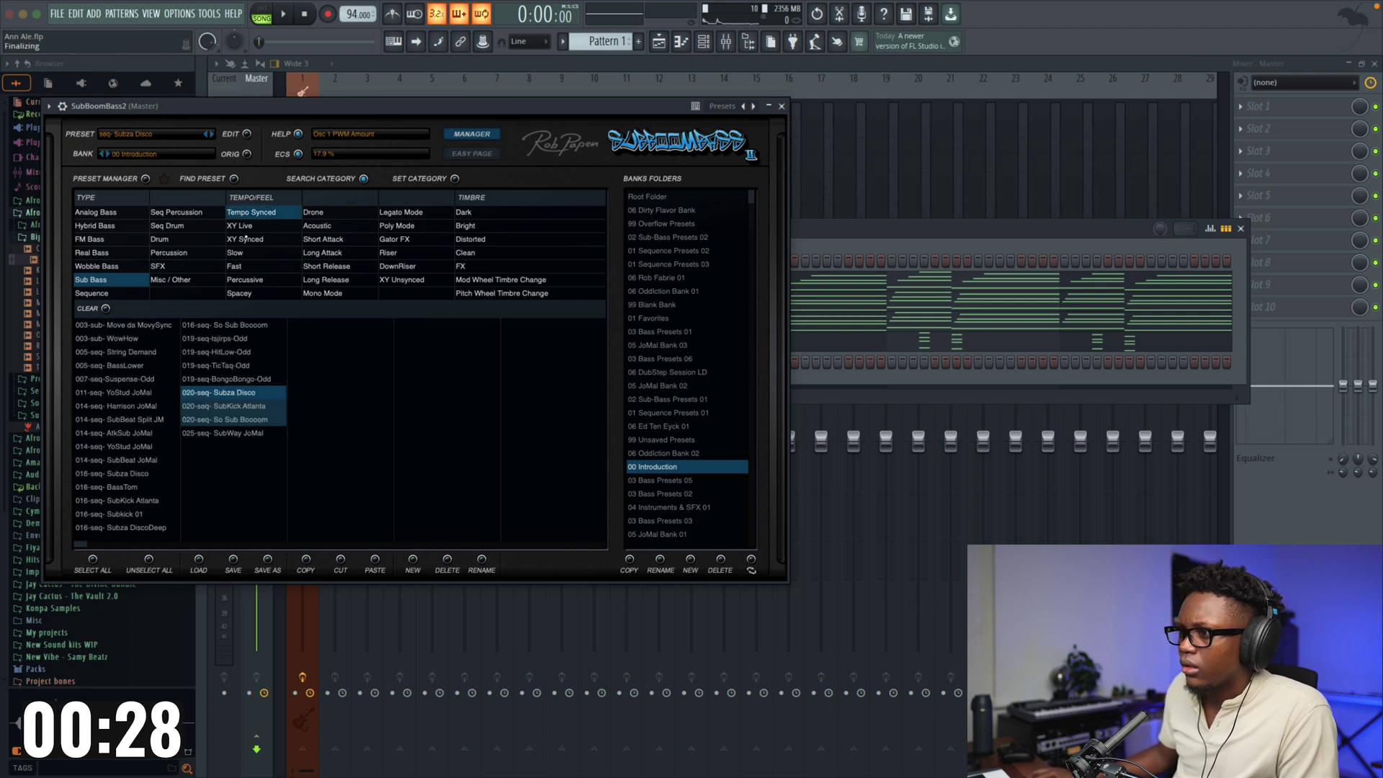
{"action": "left_click", "coordinate": [245, 239]}
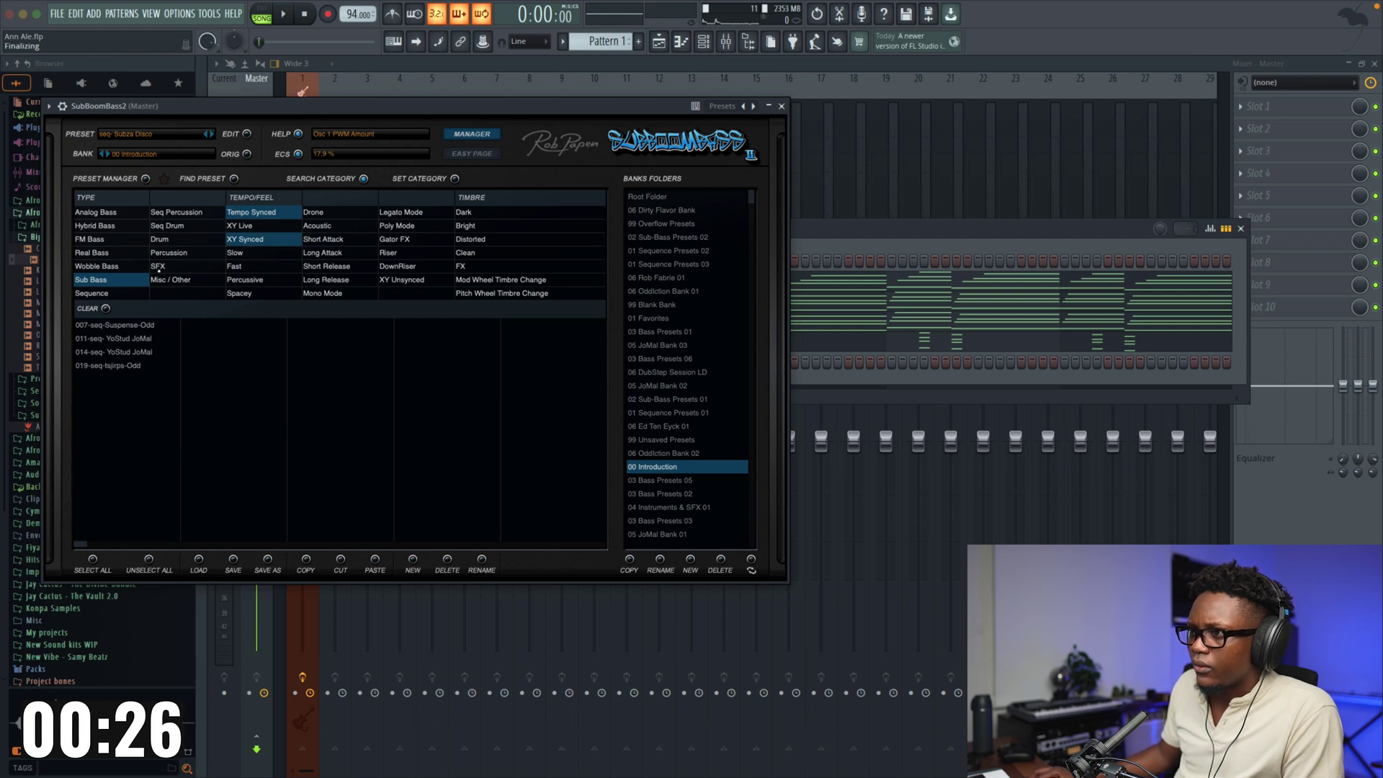
{"action": "left_click", "coordinate": [250, 213]}
{"action": "left_click", "coordinate": [245, 239]}
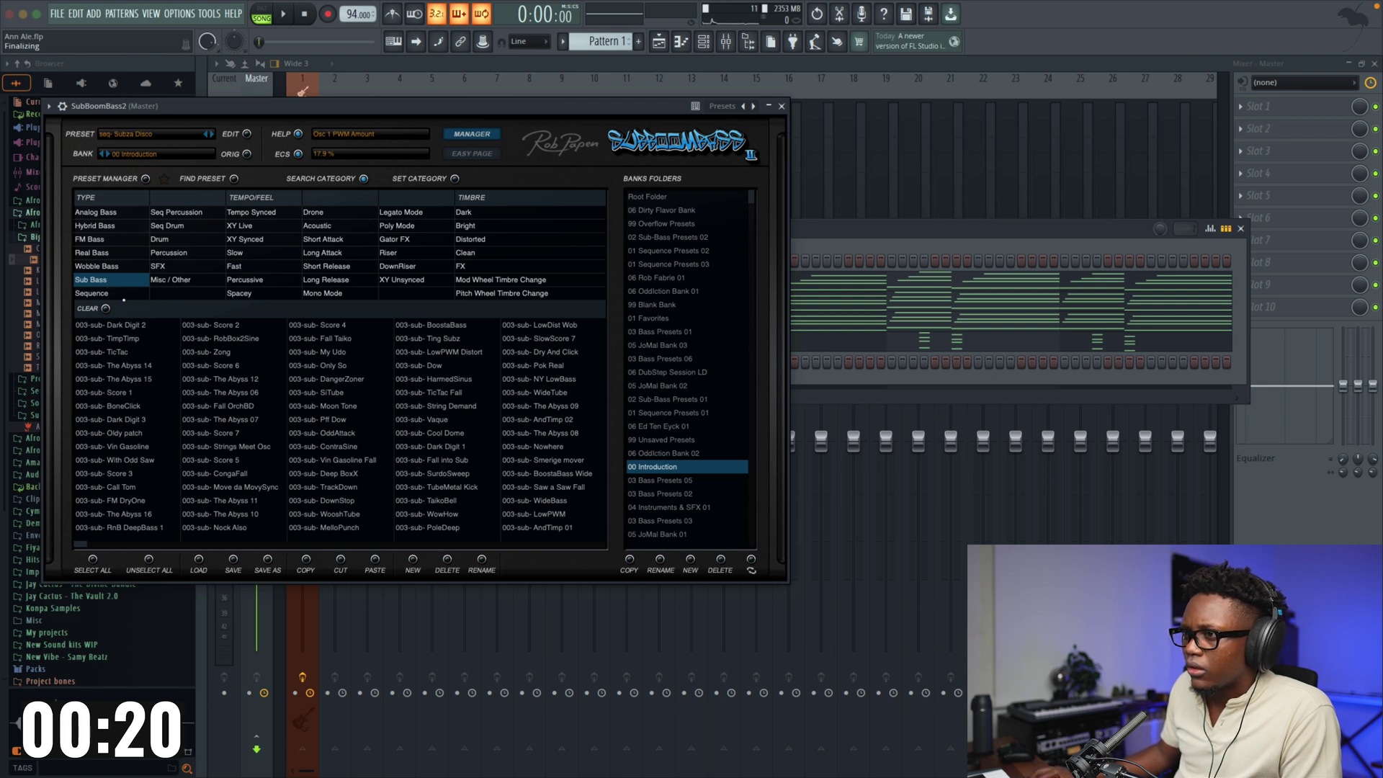
Step: Load the A Journey in Bass&More preset and close the SubBoomBass2 window
{"action": "scroll", "coordinate": [216, 340], "scroll_direction": "down", "scroll_amount": 15}
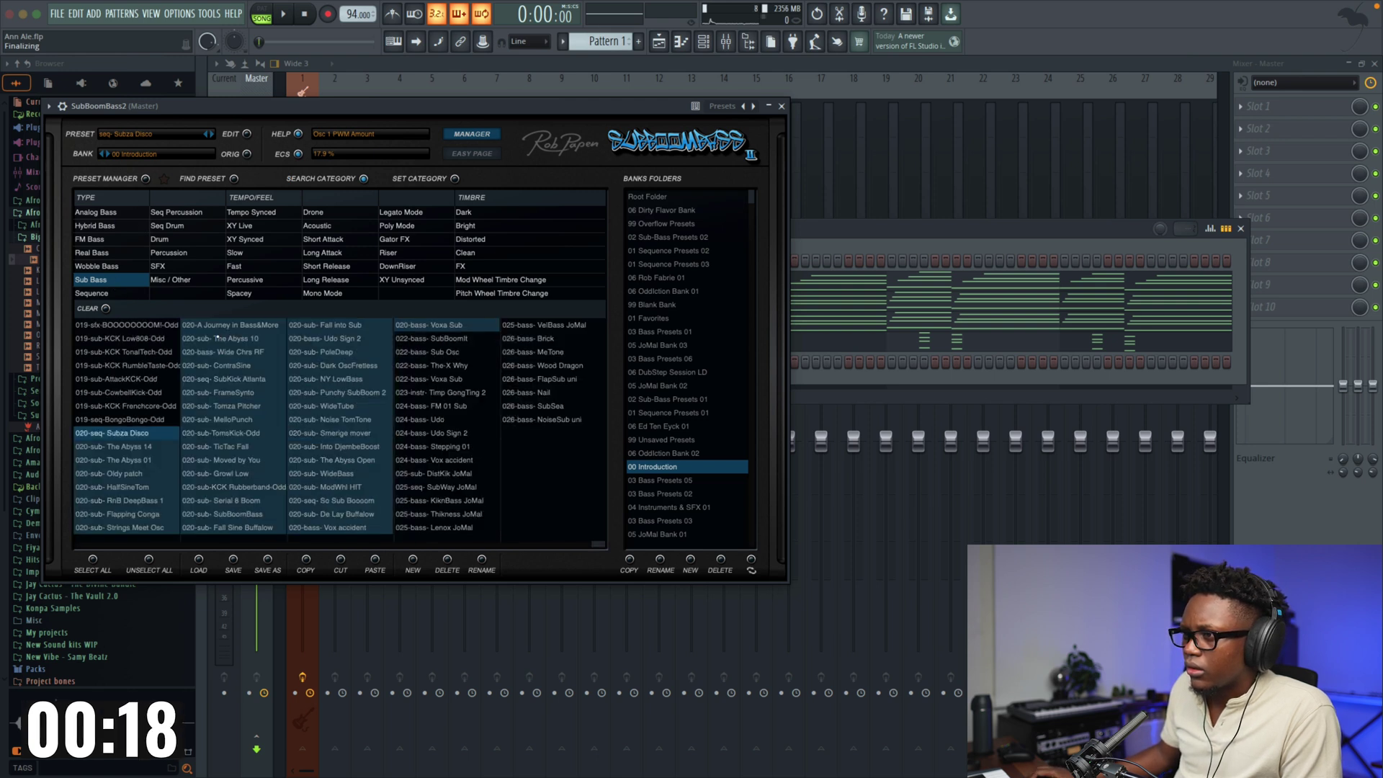
{"action": "left_click", "coordinate": [229, 324]}
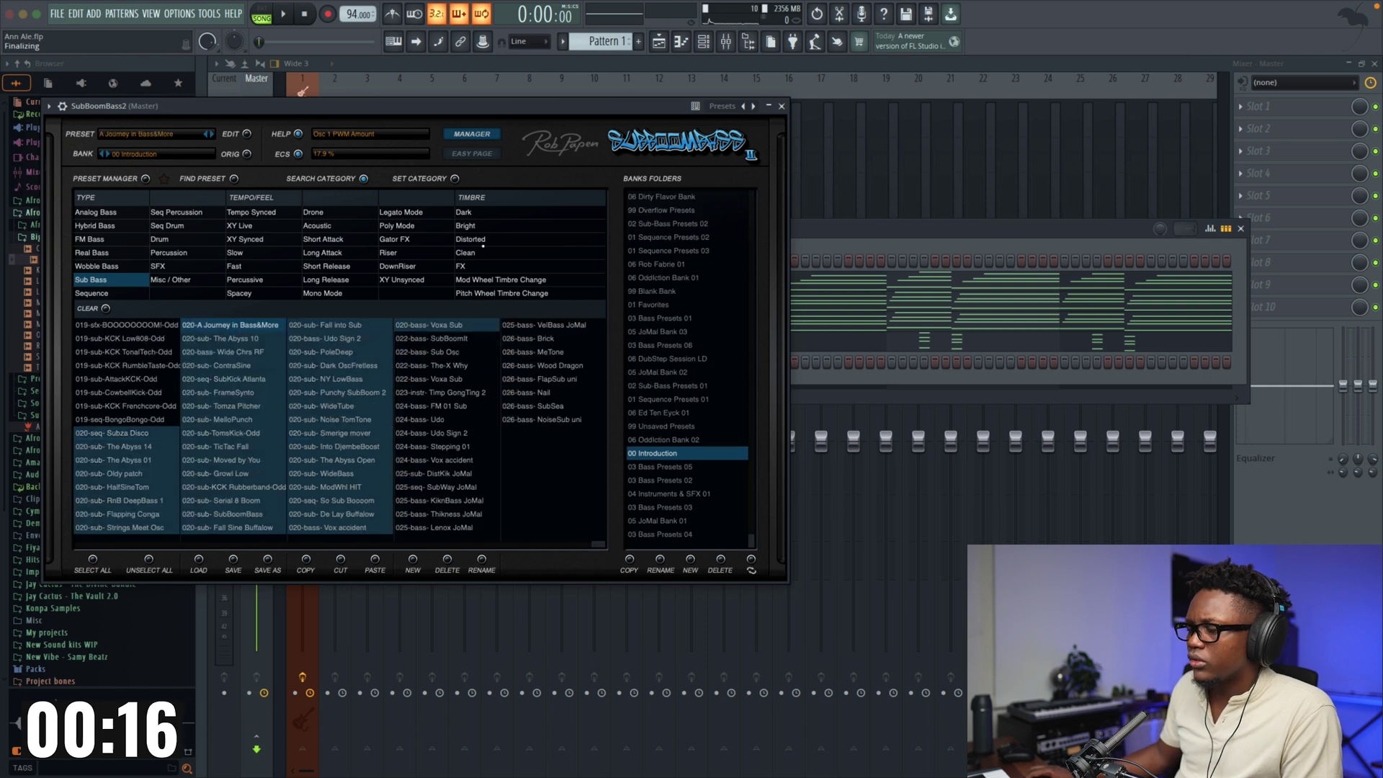
{"action": "key", "text": "space"}
{"action": "left_click", "coordinate": [780, 106]}
Step: Place a short F note in bar 1 of SubBoomBass2's piano roll and transpose it up an octave to F4
{"action": "key", "text": "space"}
{"action": "right_click", "coordinate": [508, 364]}
{"action": "left_click", "coordinate": [551, 361]}
{"action": "left_click", "coordinate": [309, 383]}
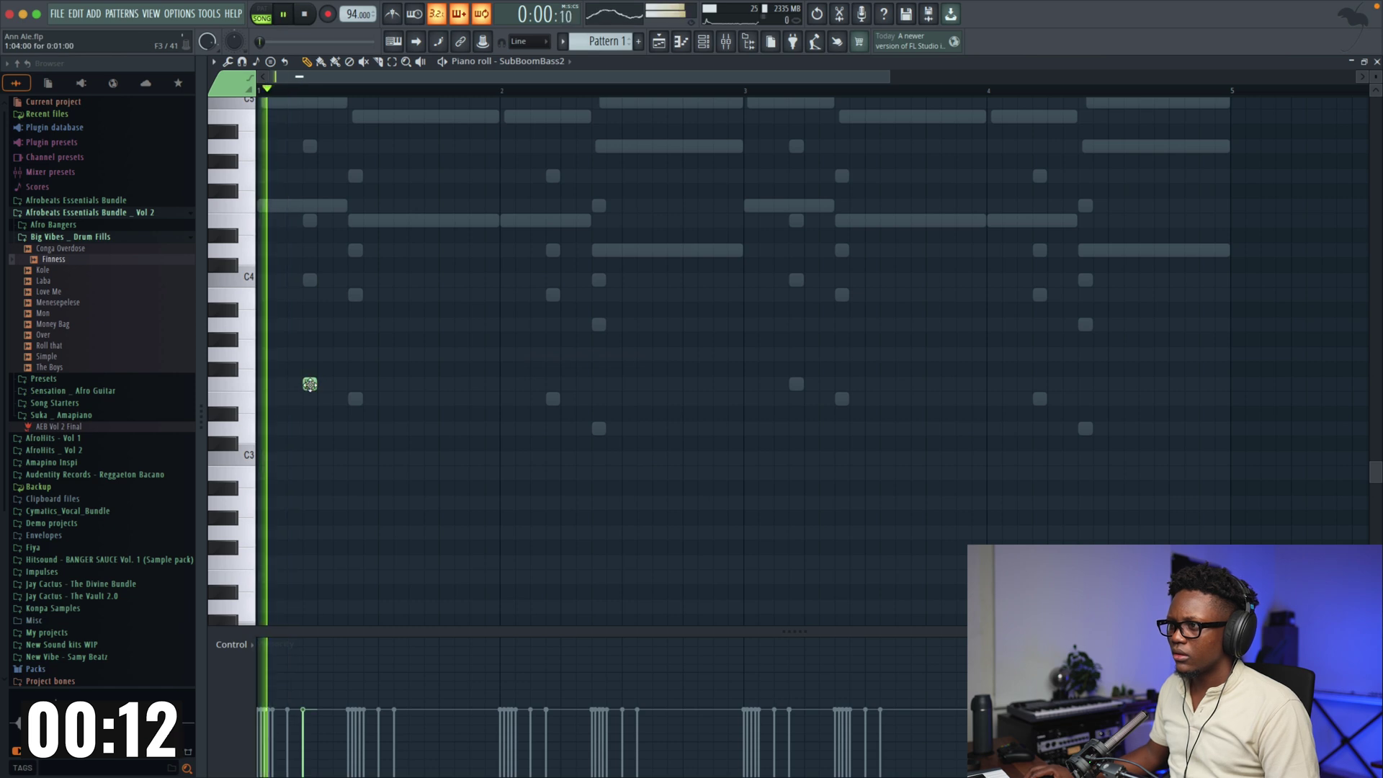
{"action": "key", "text": "ctrl+Up"}
{"action": "key", "text": "space"}
Step: Add a short F5 note at the second chord of bar 1 and audition the bass line
{"action": "scroll", "coordinate": [330, 389], "scroll_direction": "up", "scroll_amount": 5}
{"action": "key", "text": "space"}
{"action": "scroll", "coordinate": [330, 389], "scroll_direction": "down", "scroll_amount": 1}
{"action": "key", "text": "space"}
{"action": "key", "text": "space"}
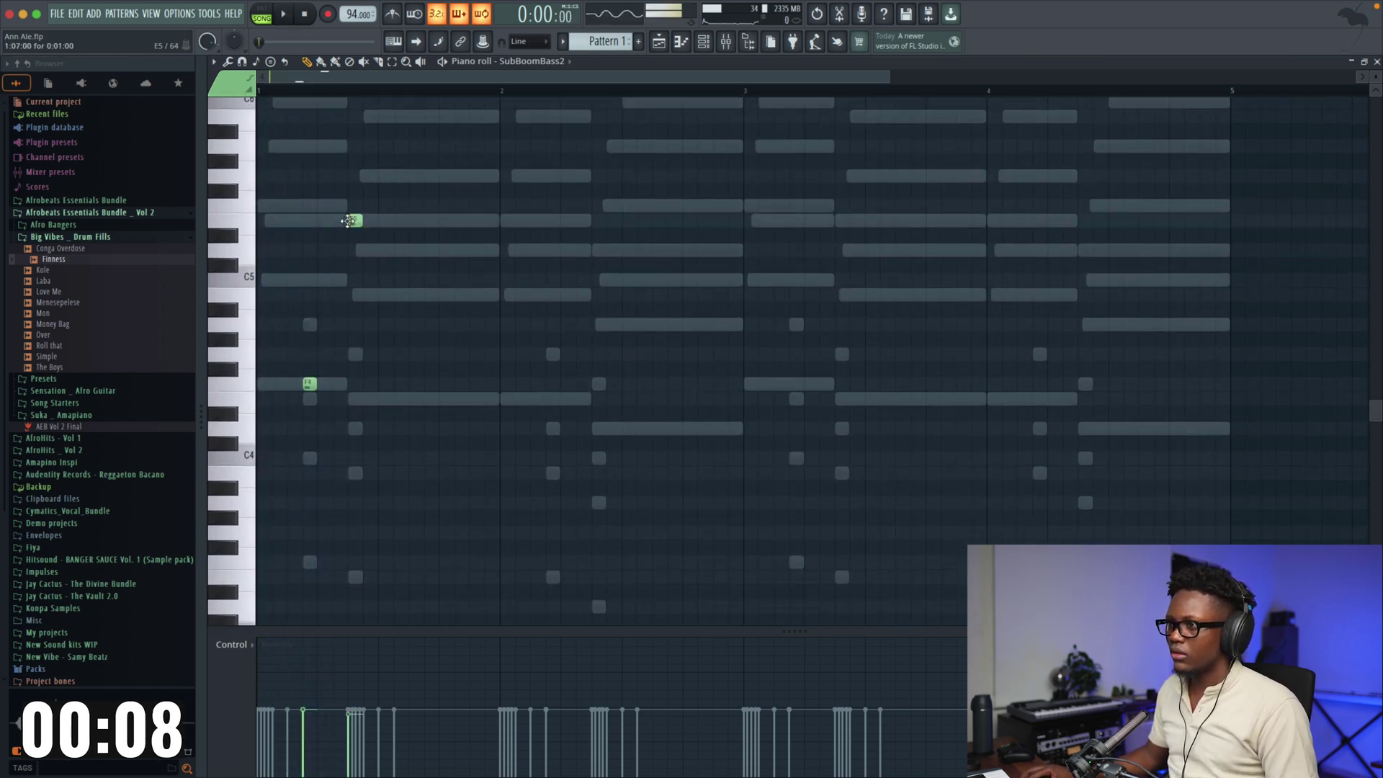
{"action": "left_click", "coordinate": [353, 223]}
{"action": "key", "text": "space"}
{"action": "key", "text": "space"}
{"action": "key", "text": "space"}
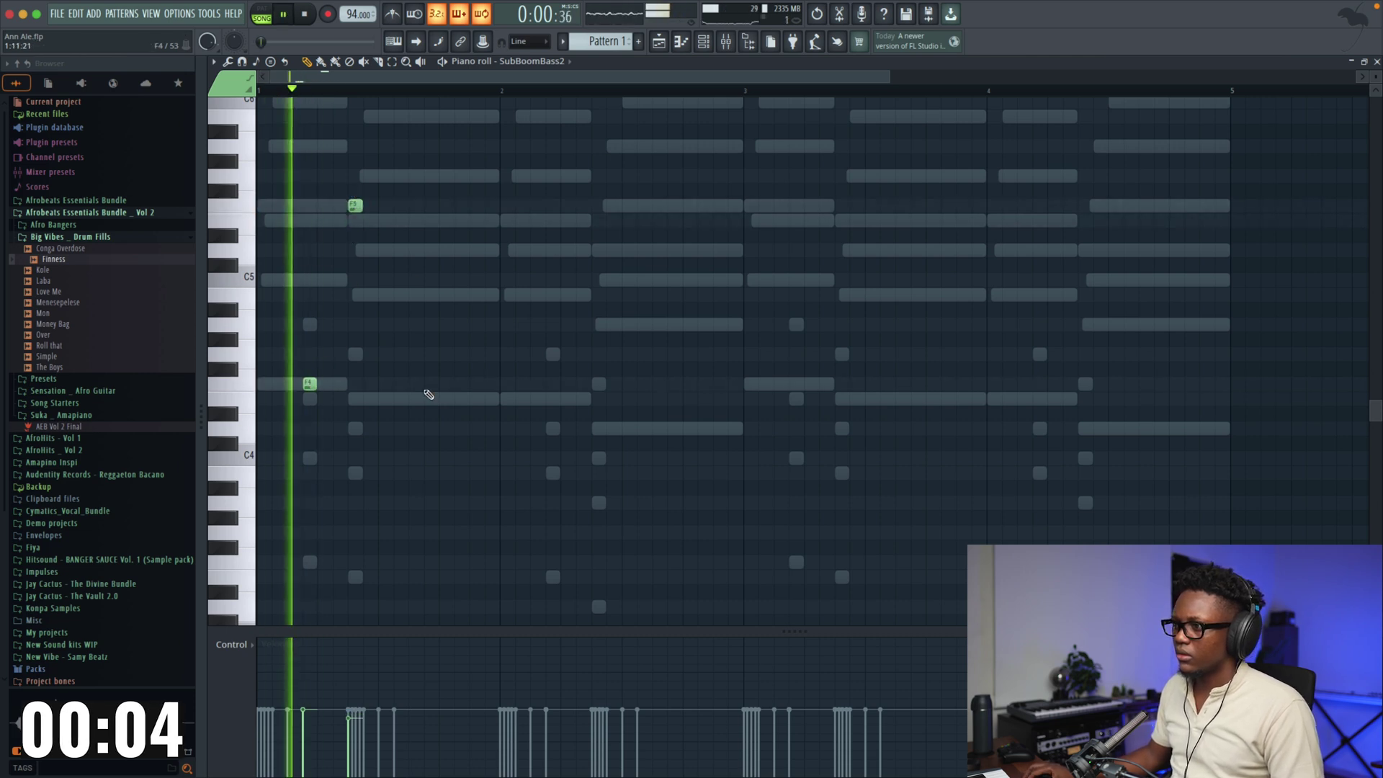
Step: Add three short, evenly spaced E4 notes after the F5 in bar 1 and play the bass line back
{"action": "key", "text": "space"}
{"action": "left_click", "coordinate": [380, 399]}
{"action": "key", "text": "space"}
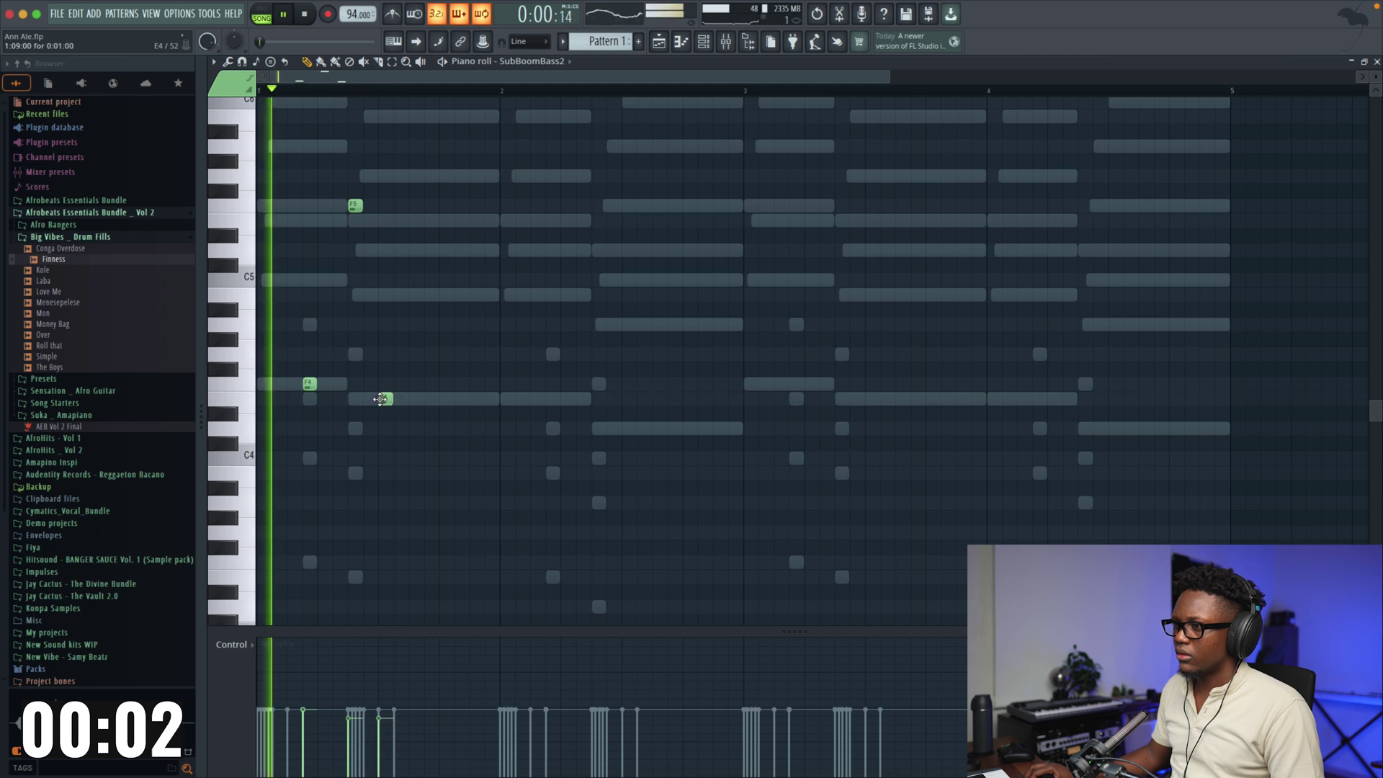
{"action": "key", "text": "space"}
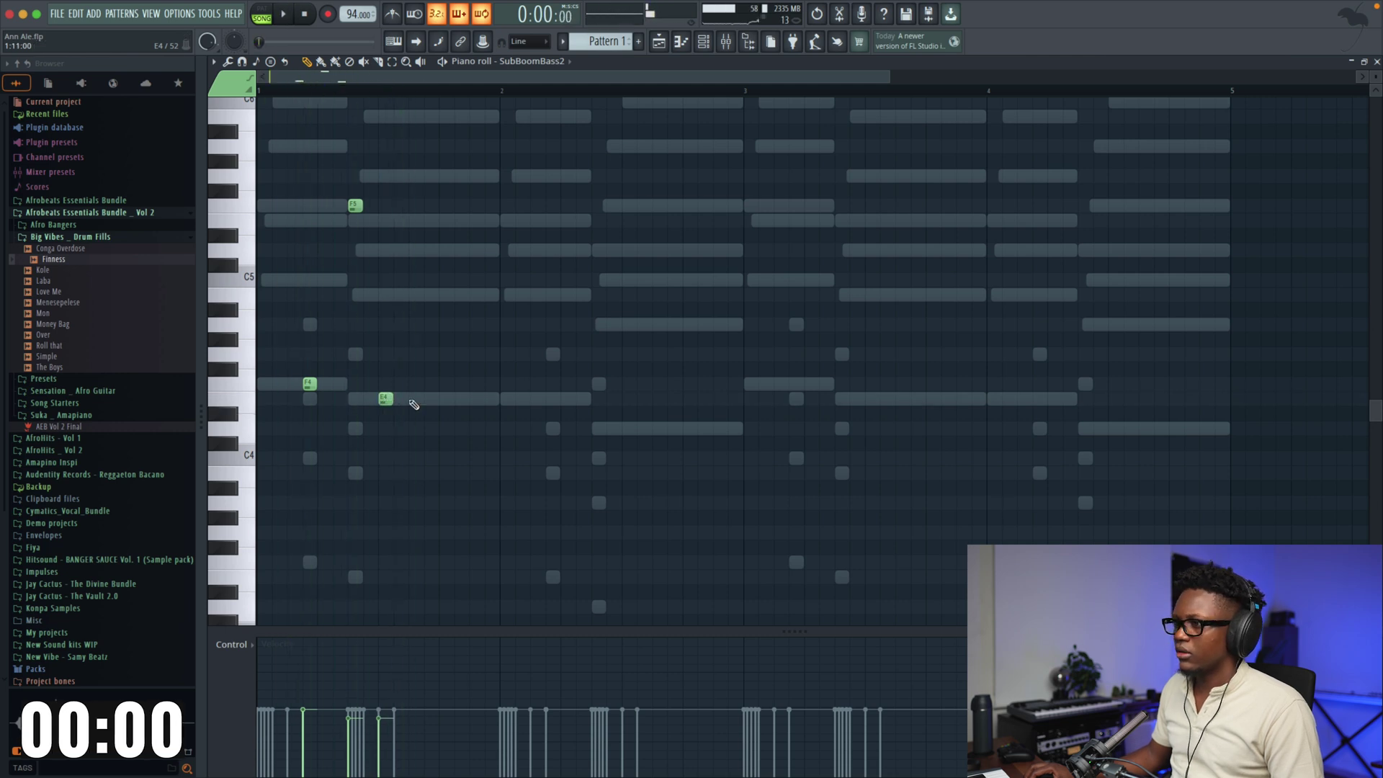
{"action": "left_click", "coordinate": [429, 400]}
{"action": "left_click", "coordinate": [476, 398]}
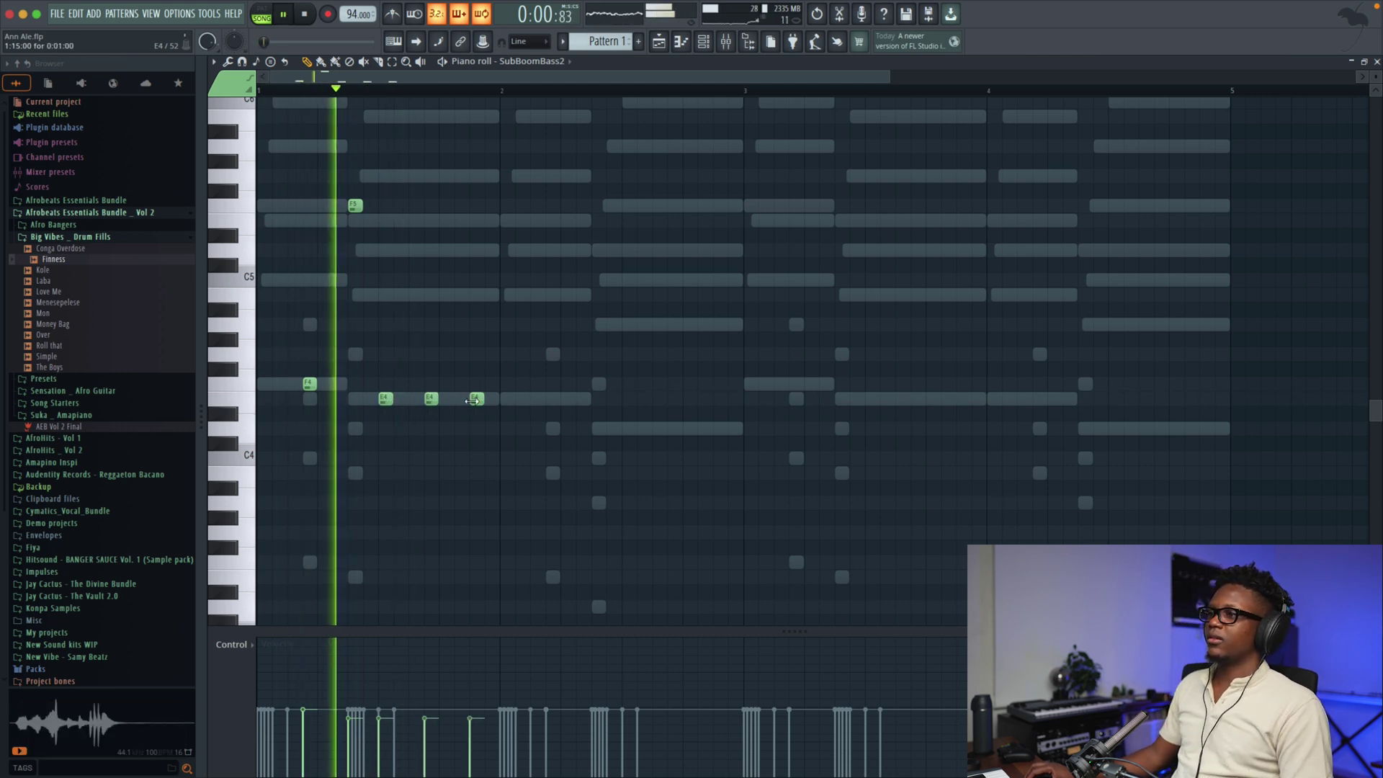
{"action": "scroll", "coordinate": [383, 239], "scroll_direction": "down", "scroll_amount": 2}
{"action": "key", "text": "space"}
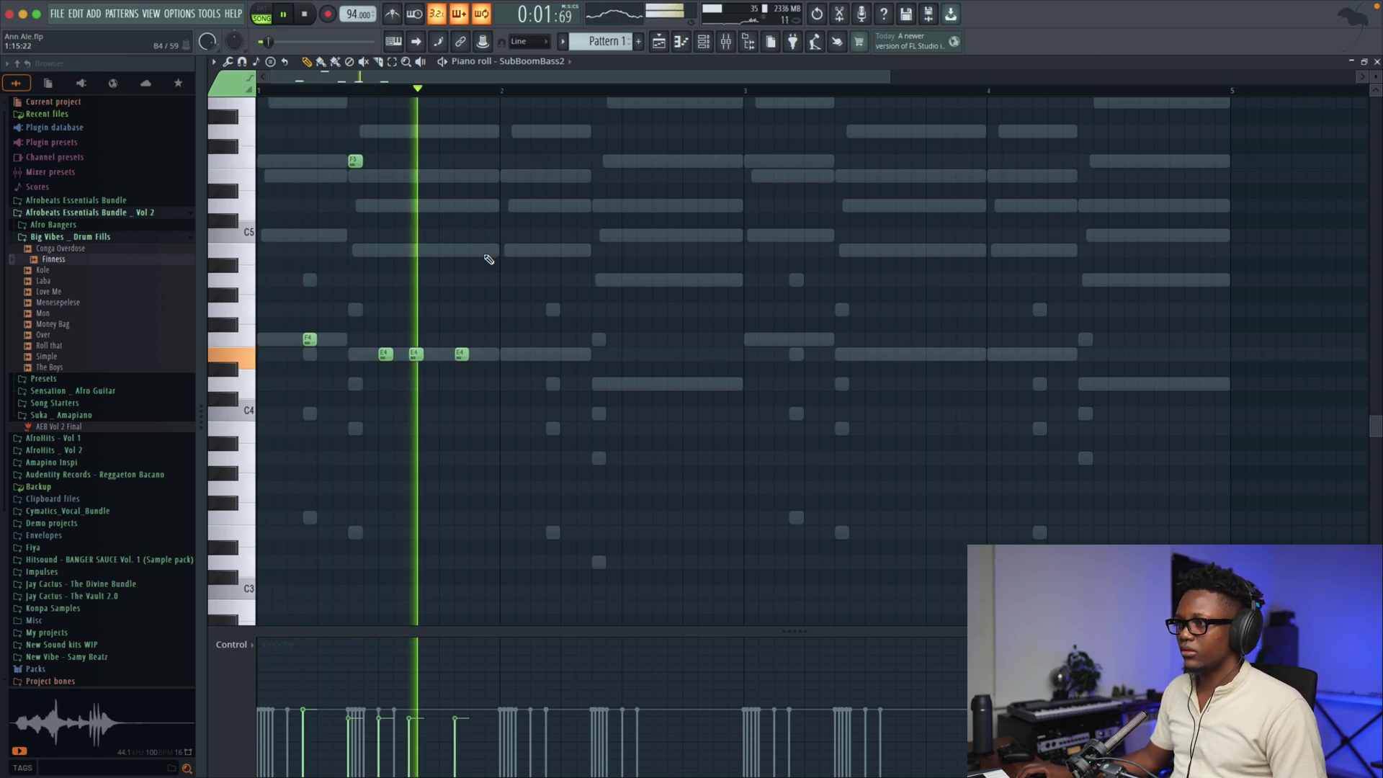
{"action": "key", "text": "space"}
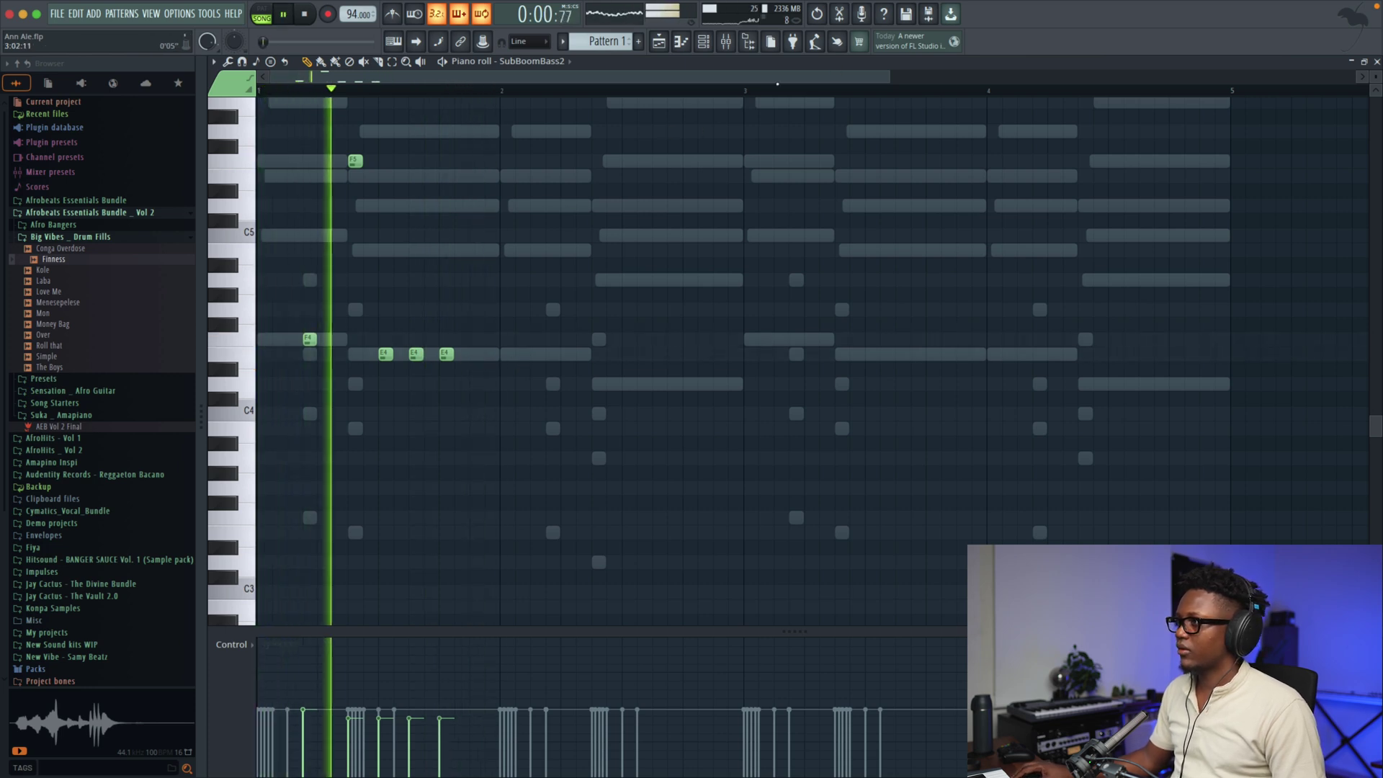
Step: Duplicate the bar 1 bass notes into bar 2, transpose the copy down one semitone and align it with the chords
{"action": "scroll", "coordinate": [564, 179], "scroll_direction": "up", "scroll_amount": 2}
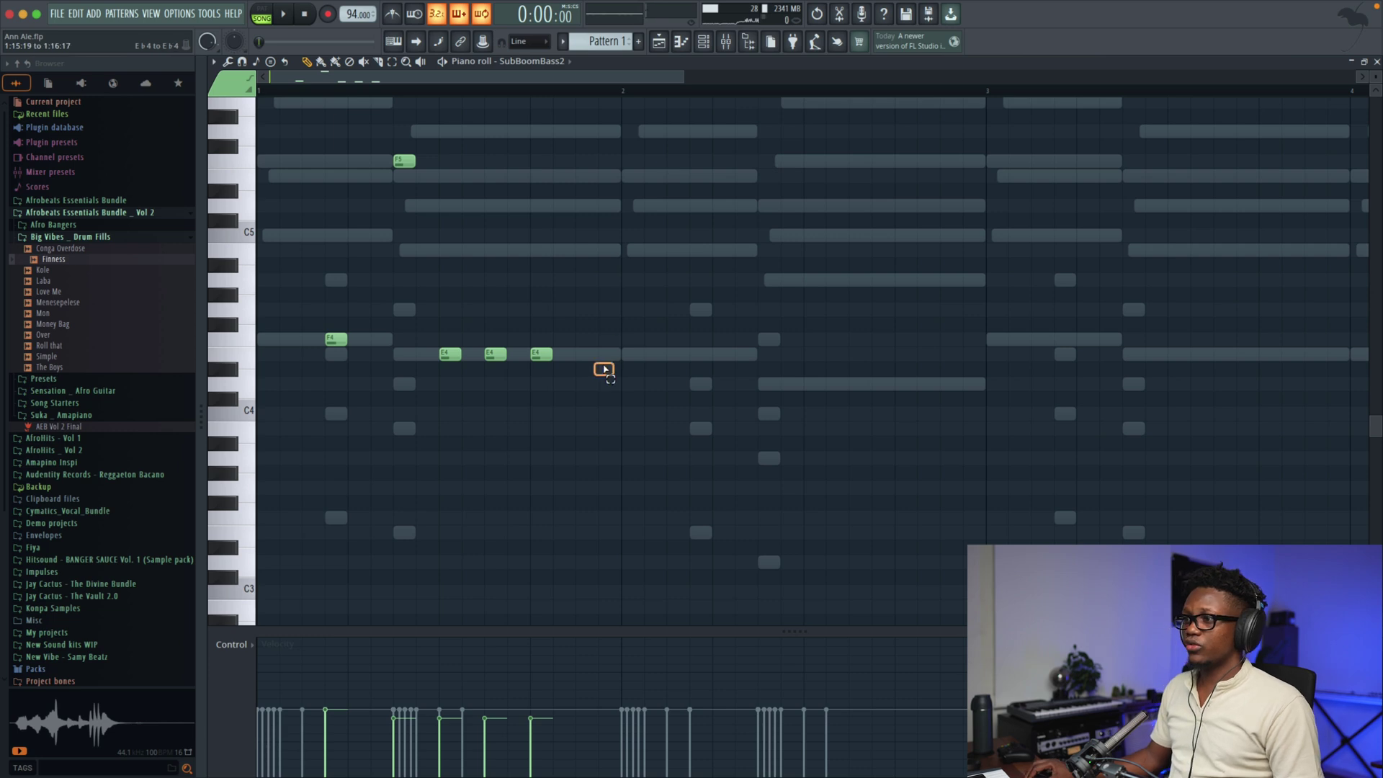
{"action": "left_click_drag", "start_coordinate": [605, 369], "coordinate": [313, 163]}
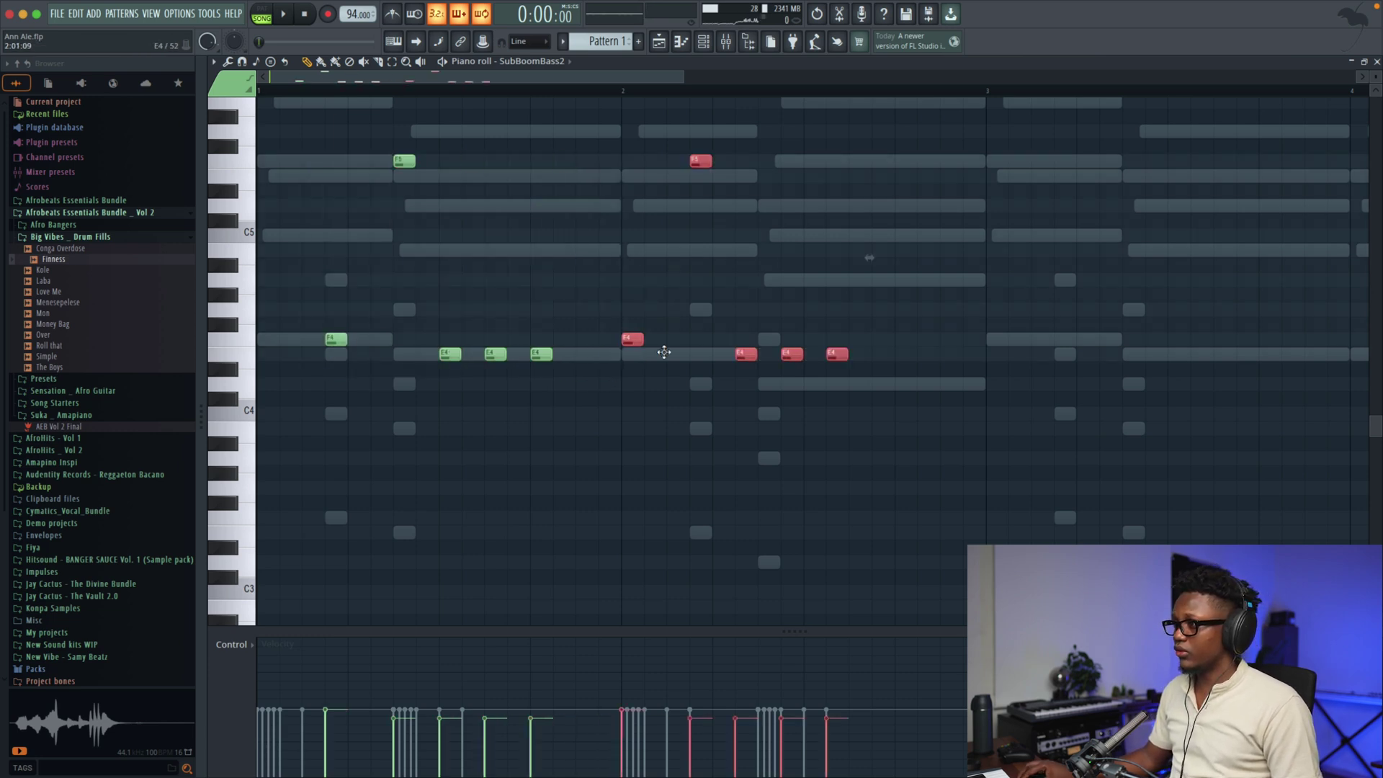
{"action": "key", "text": "space"}
{"action": "mouse_move", "coordinate": [701, 383]}
{"action": "left_mouse_down"}
{"action": "mouse_move", "coordinate": [701, 337]}
{"action": "mouse_move", "coordinate": [703, 357]}
{"action": "left_mouse_up"}
Step: Delete the last of the three repeated bass notes in both bar 1 and bar 2
{"action": "right_click", "coordinate": [543, 353]}
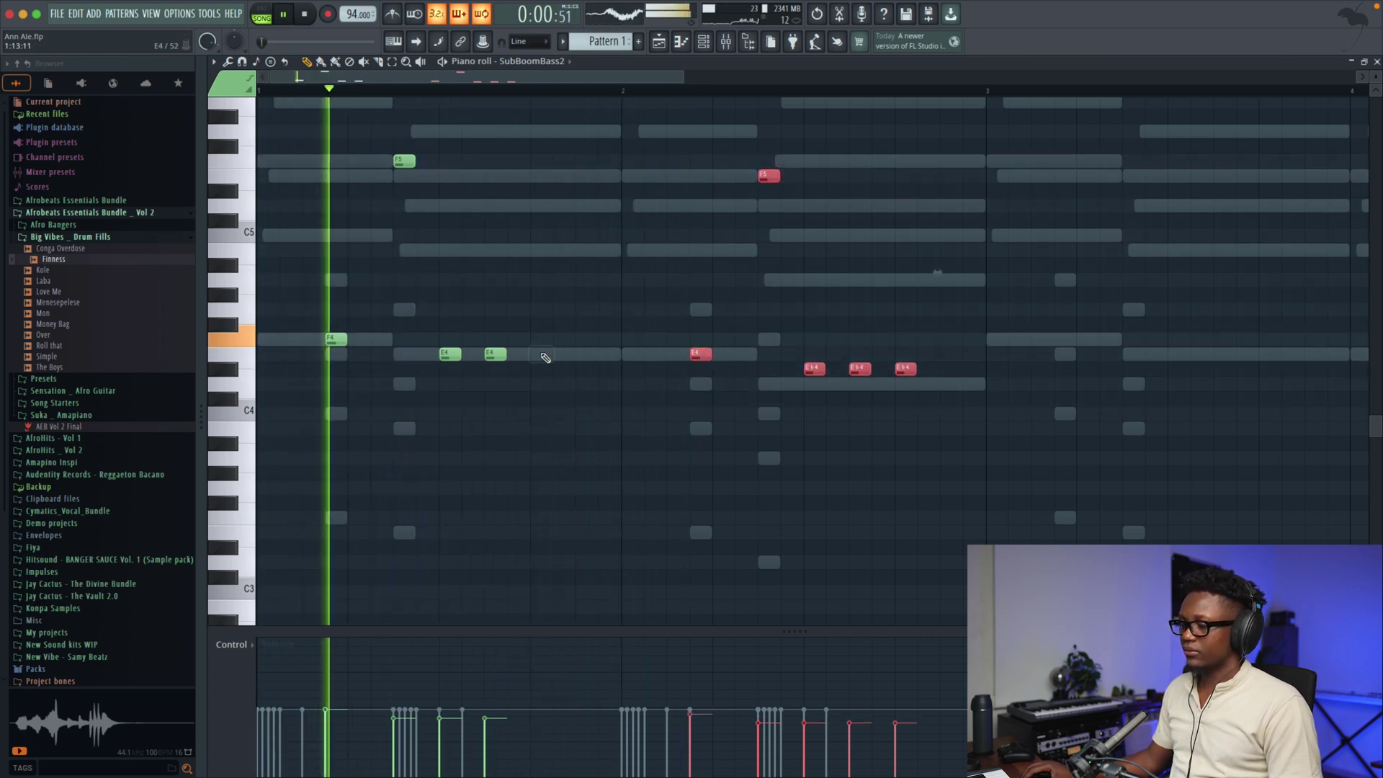
{"action": "left_click", "coordinate": [813, 327], "text": "ctrl"}
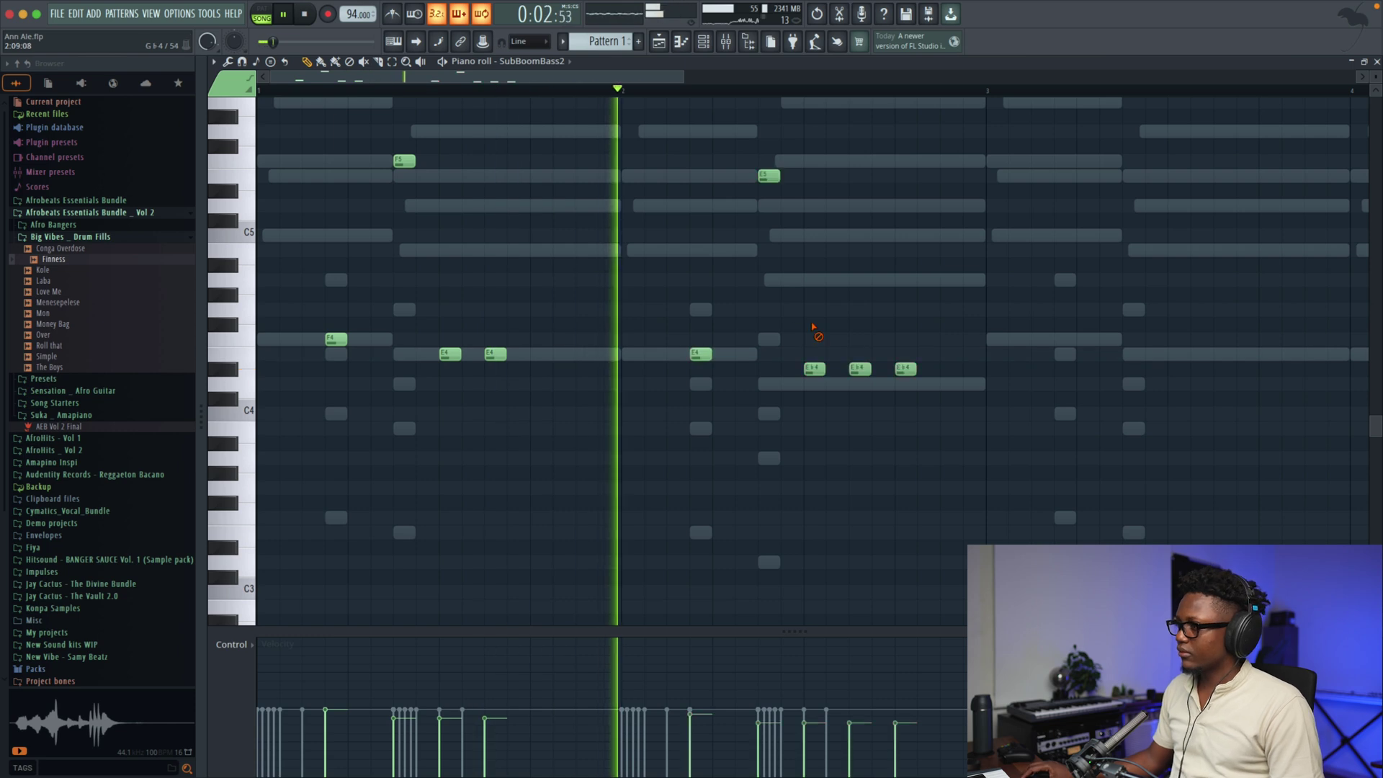
{"action": "right_click", "coordinate": [897, 371]}
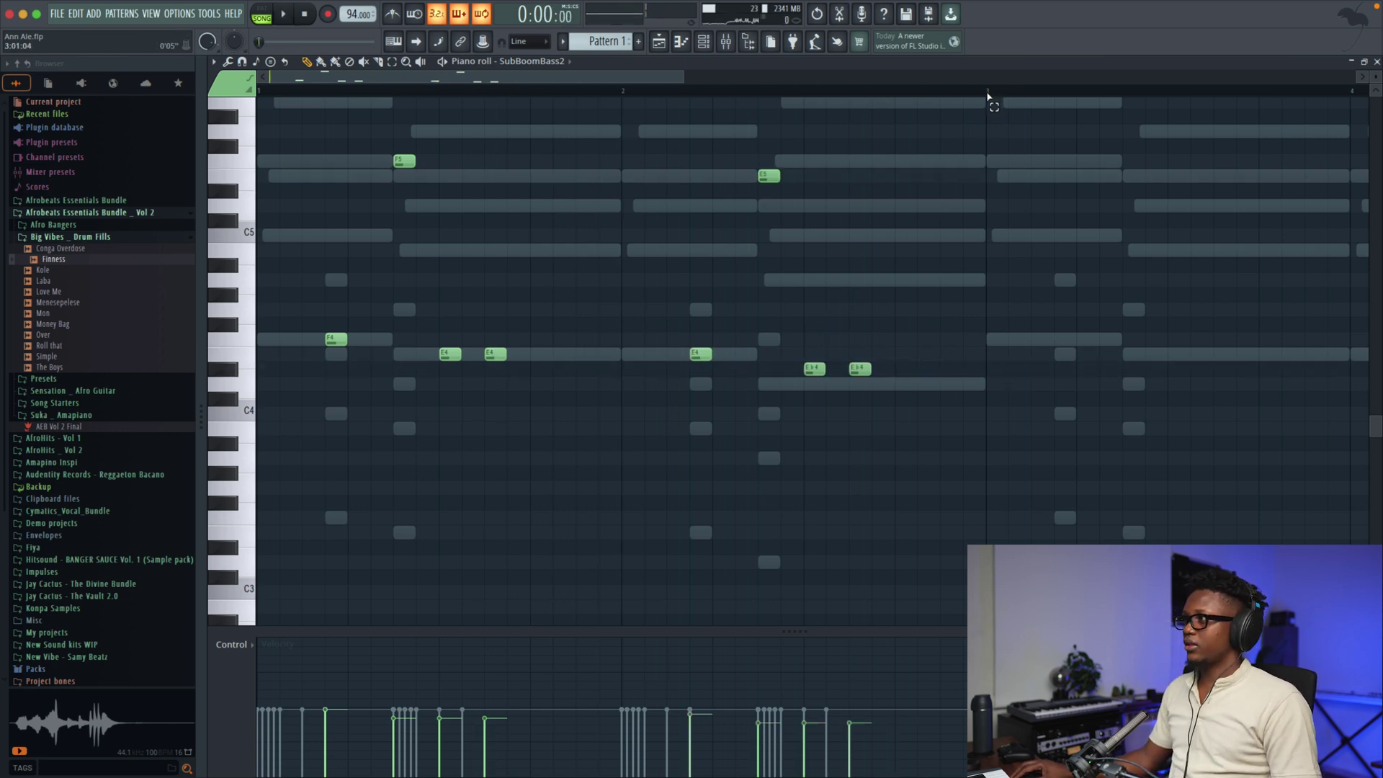
Step: Duplicate the two-bar bass line into bars 3 and 4 and close the piano roll
{"action": "left_click_drag", "start_coordinate": [989, 92], "coordinate": [149, 92]}
{"action": "key", "text": "ctrl+b"}
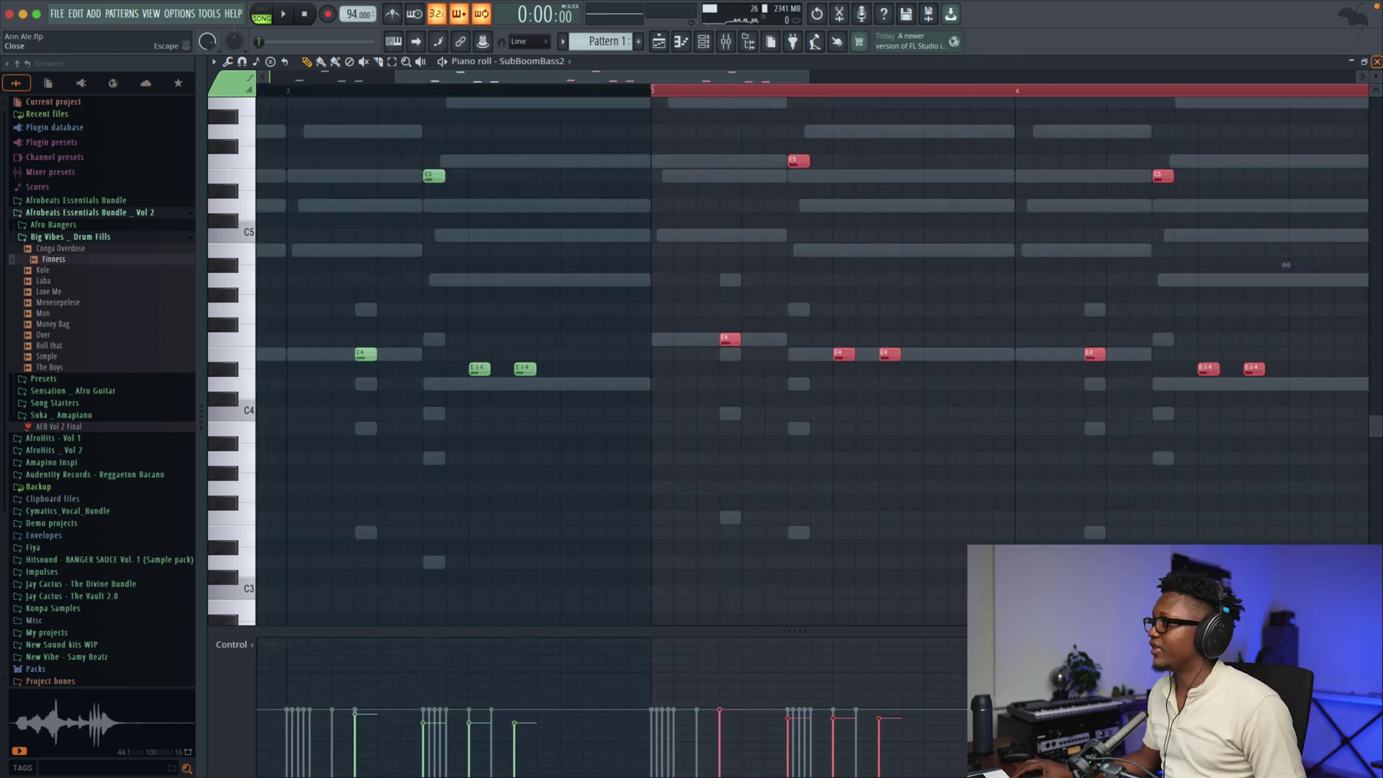
{"action": "left_click", "coordinate": [1376, 61]}
Step: Play the arrangement in the playlist and review the clips and channels with the new bass line
{"action": "left_click", "coordinate": [658, 44]}
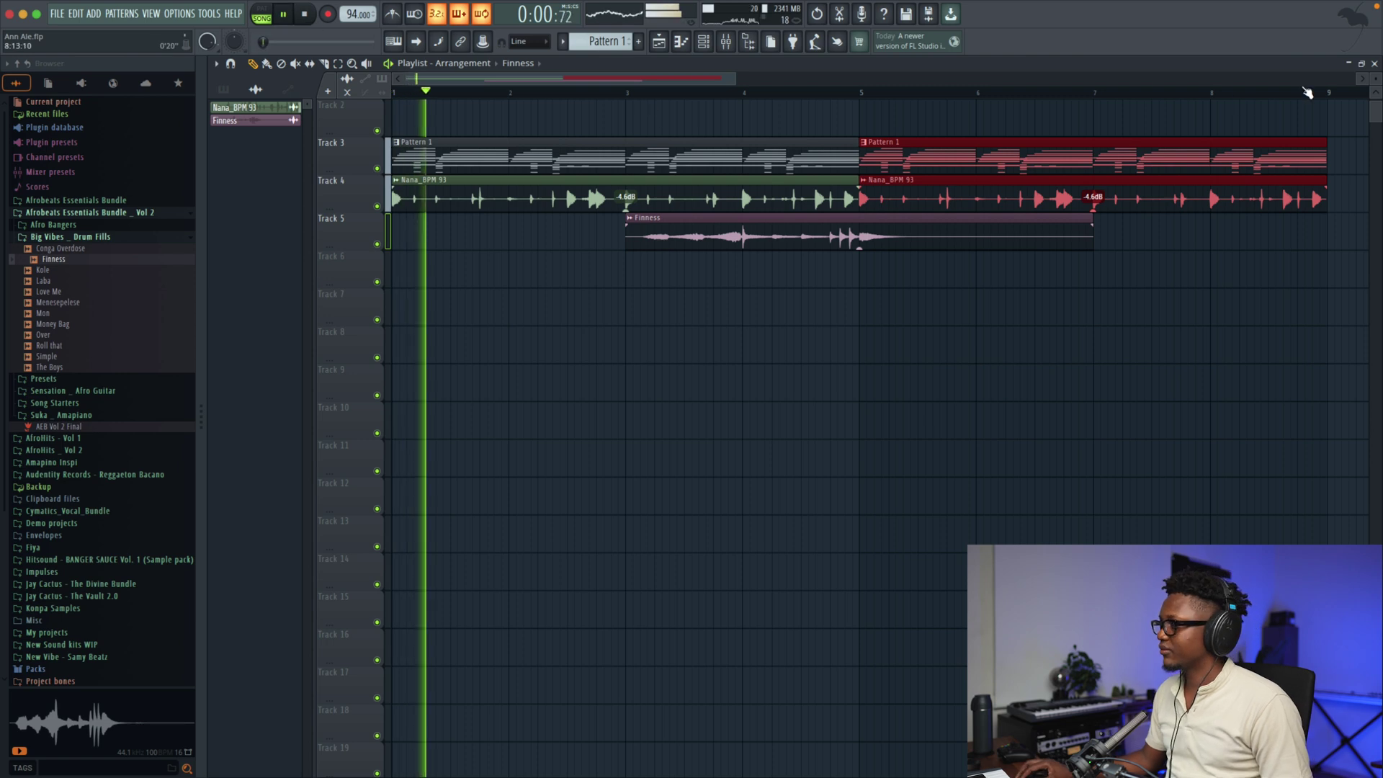
{"action": "left_click_drag", "start_coordinate": [1374, 78], "coordinate": [1380, 84]}
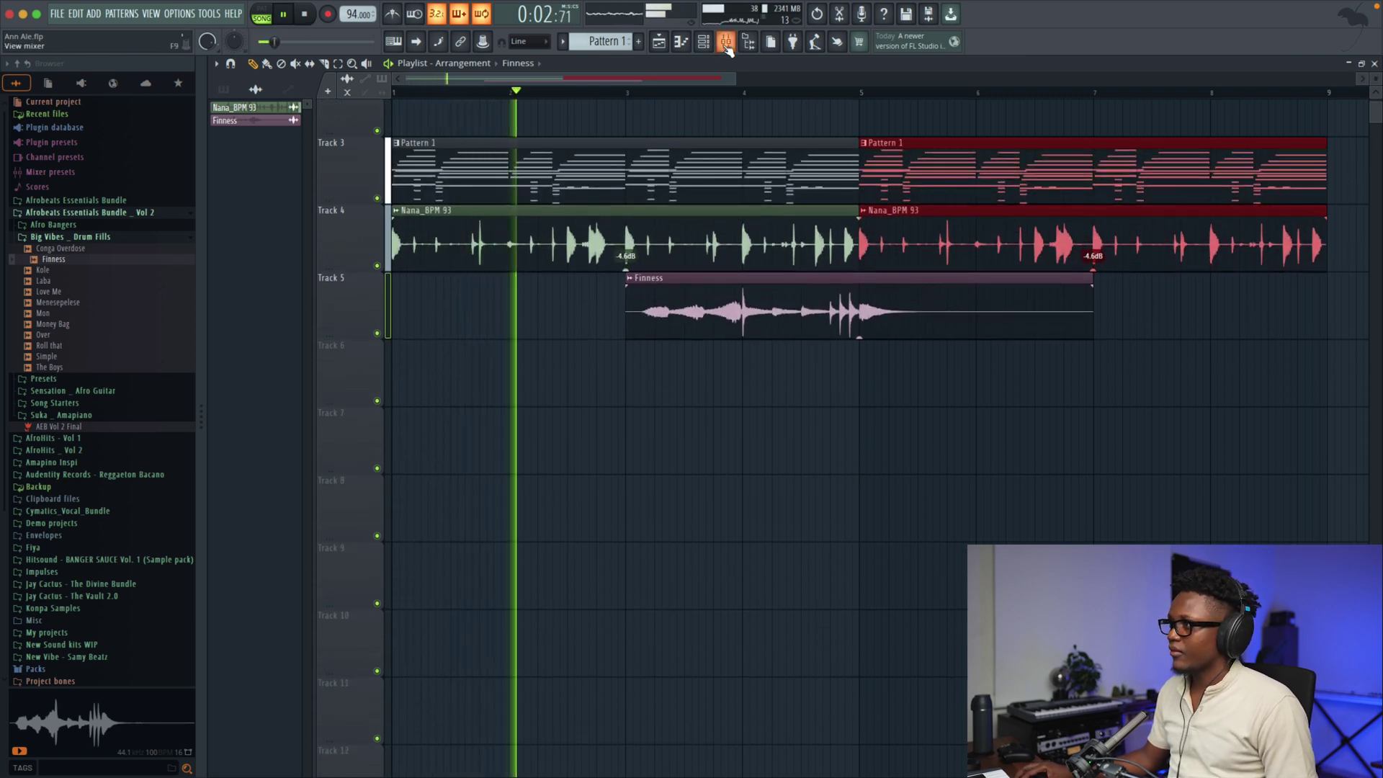
{"action": "left_click", "coordinate": [707, 45]}
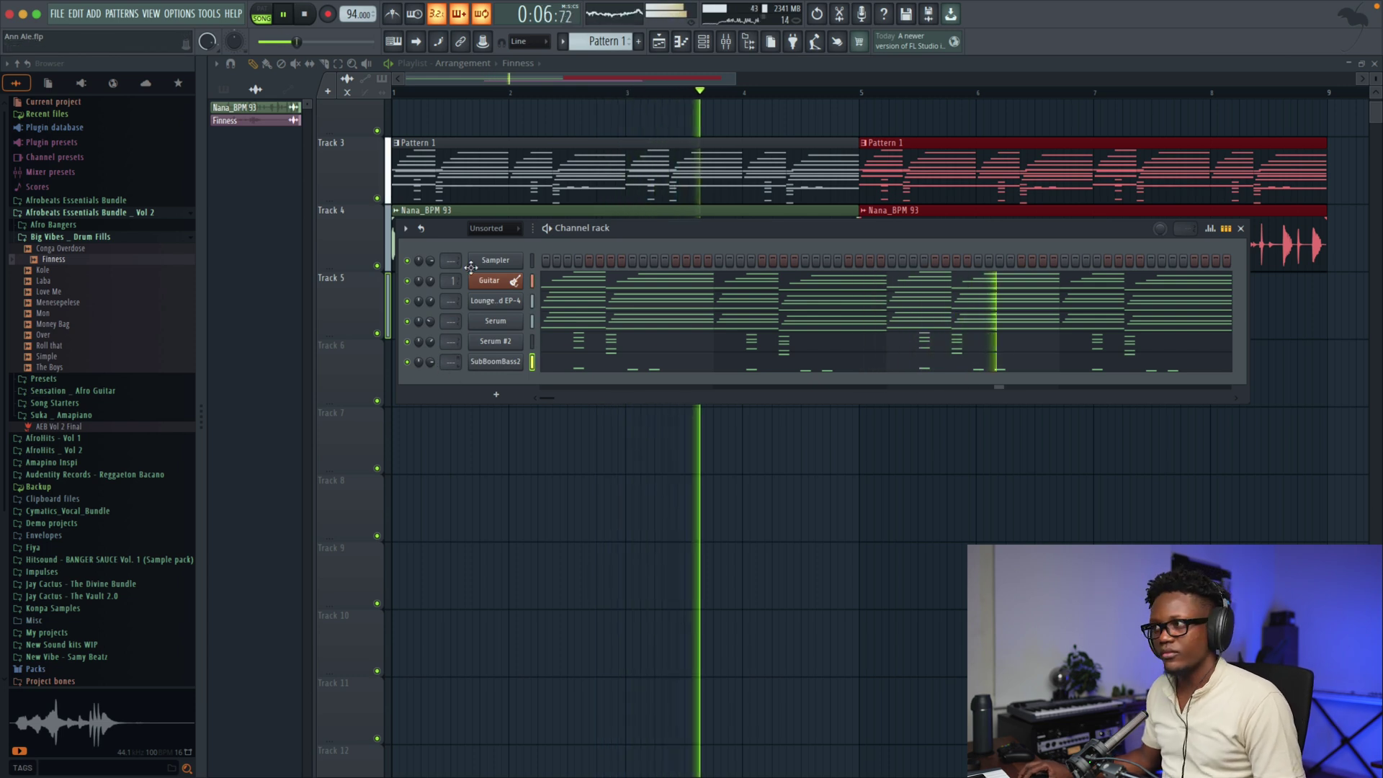
{"action": "left_click_drag", "start_coordinate": [733, 79], "coordinate": [1108, 239]}
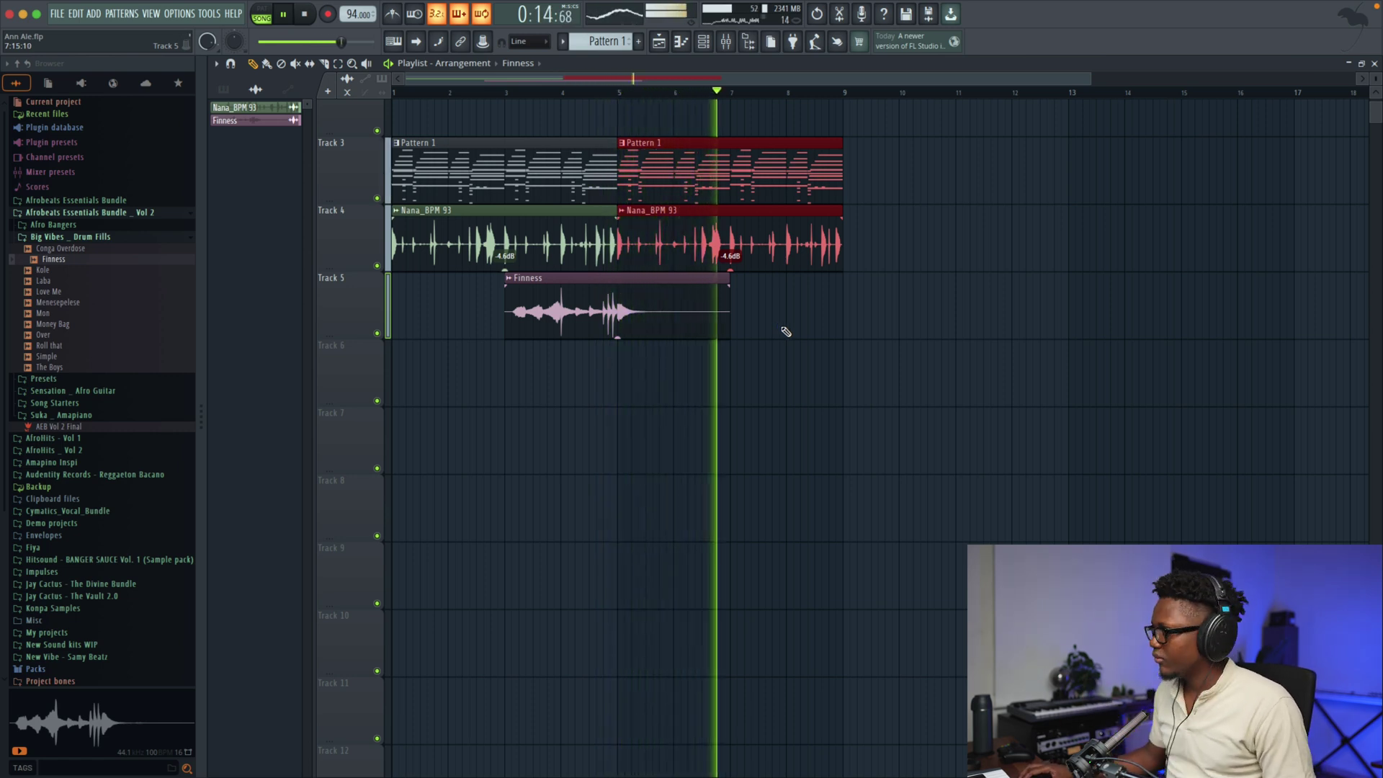
Step: Lower the repeated Eb4 bass notes in bars 2 and 4 to D4, audition the change and close the piano roll
{"action": "left_click", "coordinate": [703, 42]}
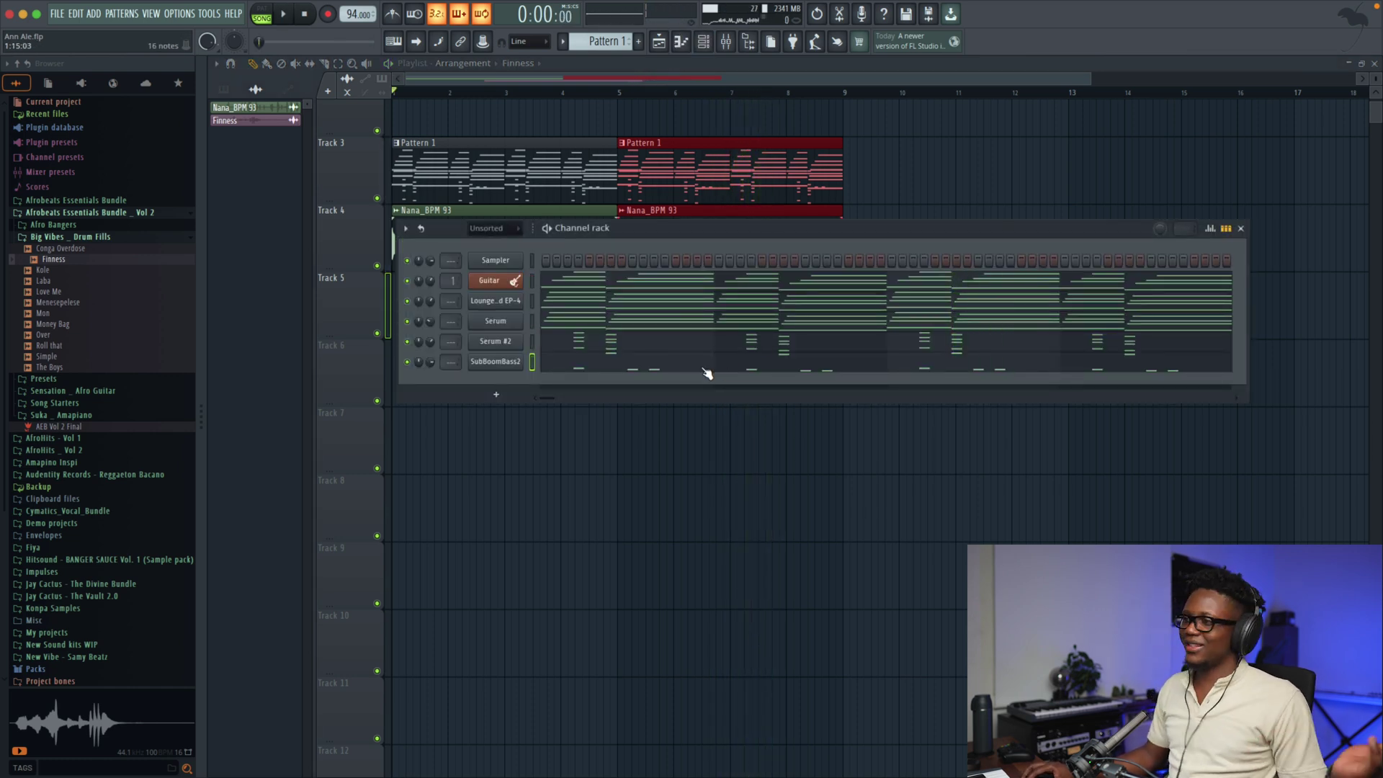
{"action": "left_click", "coordinate": [644, 367]}
{"action": "scroll", "coordinate": [815, 329], "scroll_direction": "down", "scroll_amount": 2}
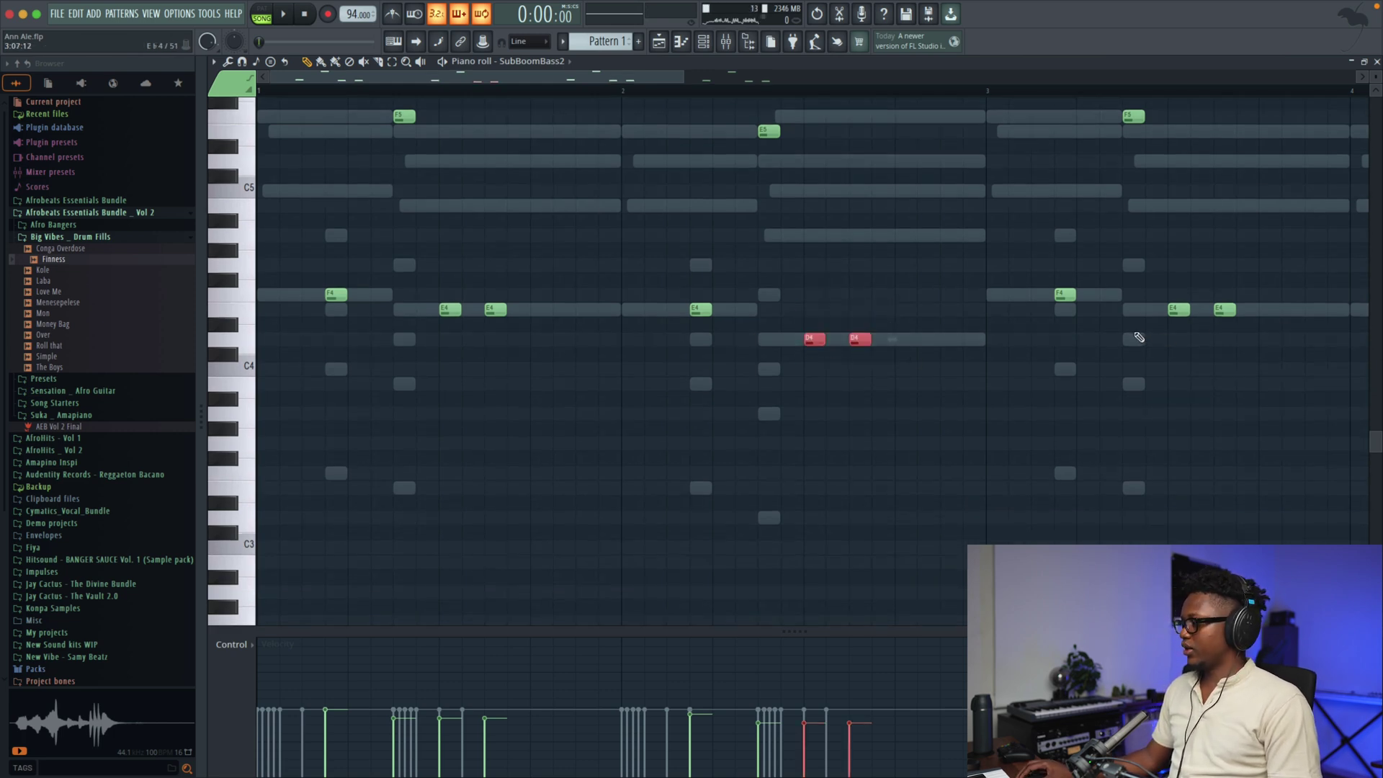
{"action": "scroll", "coordinate": [1141, 336], "scroll_direction": "right", "scroll_amount": 3}
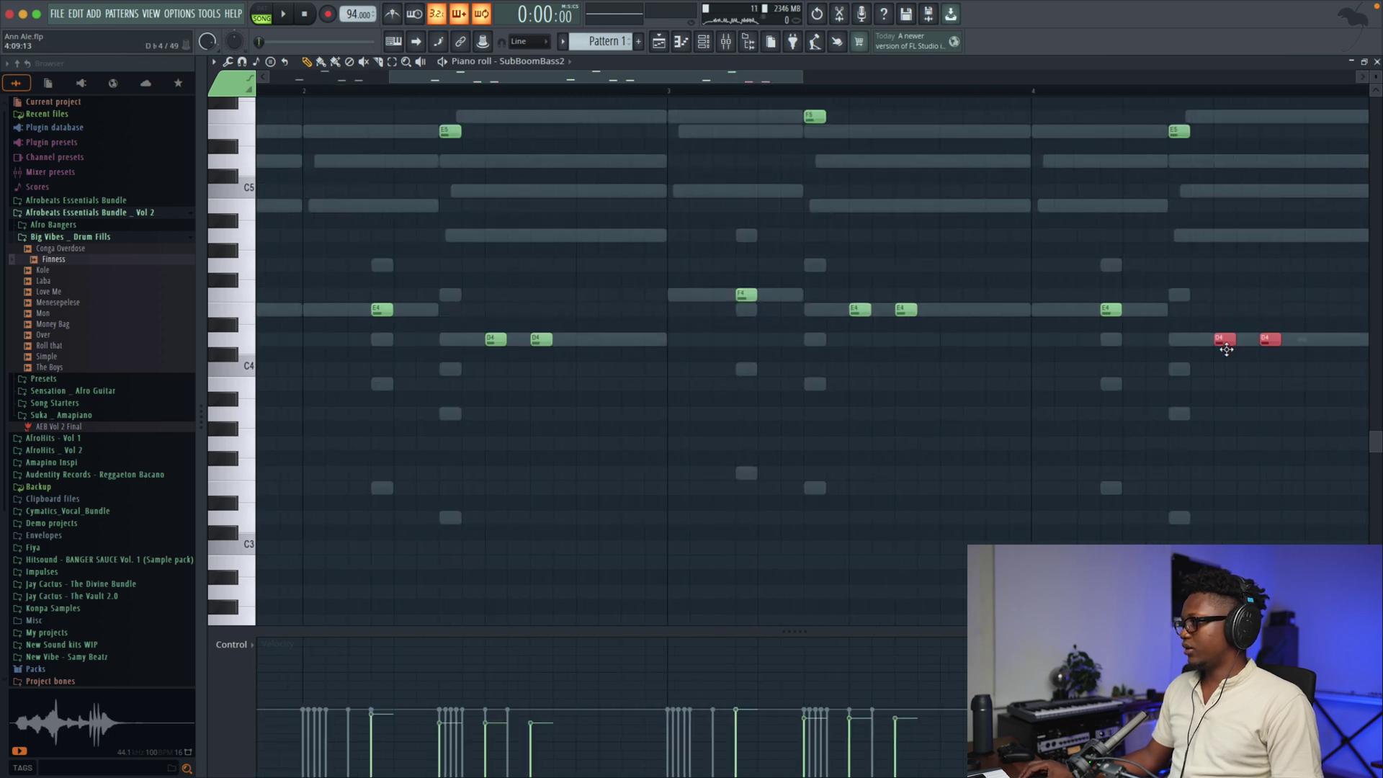
{"action": "scroll", "coordinate": [704, 234], "scroll_direction": "up", "scroll_amount": 6}
{"action": "scroll", "coordinate": [611, 202], "scroll_direction": "left", "scroll_amount": 3}
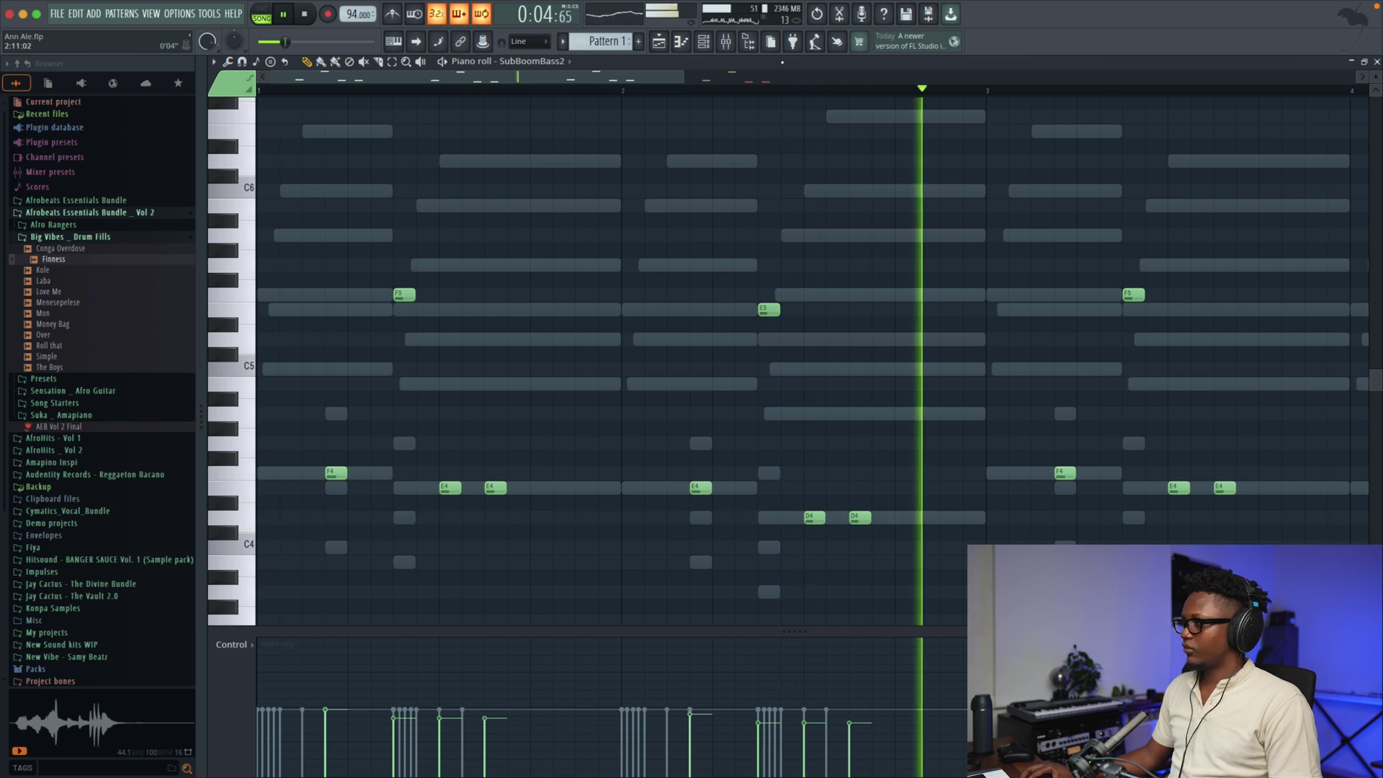
{"action": "scroll", "coordinate": [1124, 108], "scroll_direction": "down", "scroll_amount": 2}
{"action": "left_click", "coordinate": [1376, 62]}
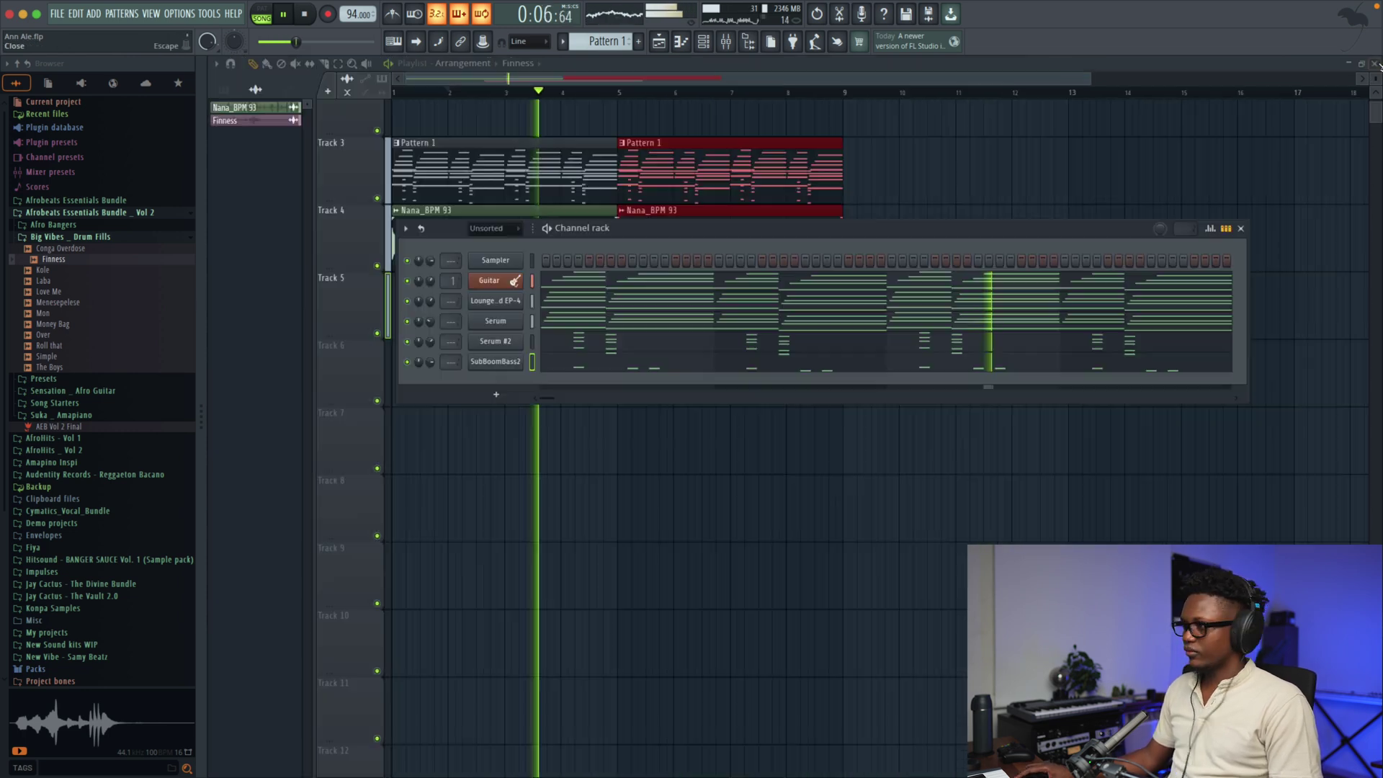